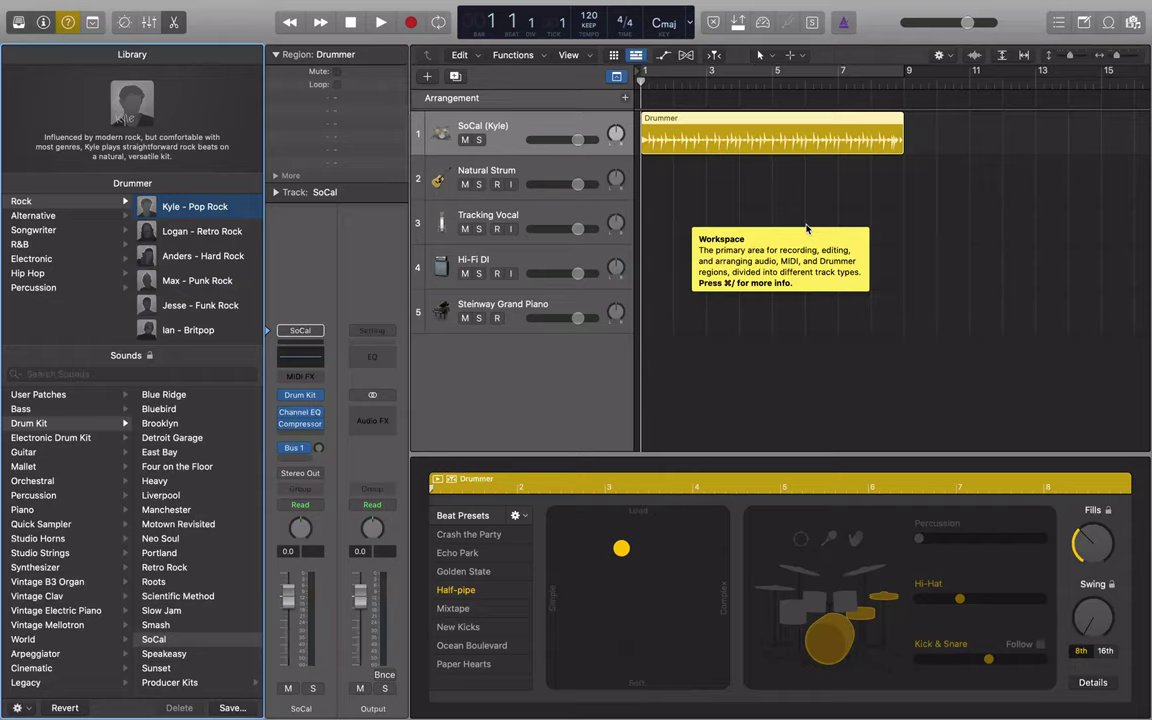
- Play back the drummer region on the SoCal track from bar 1 and stop
mouse_move(523, 145)
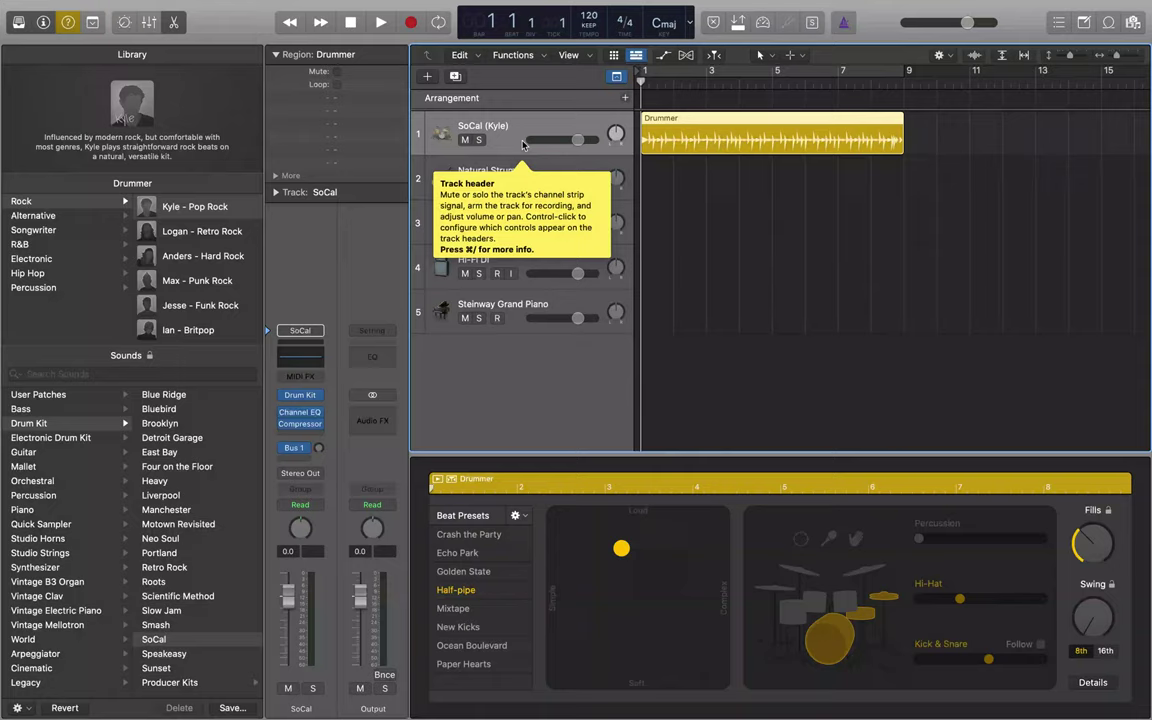
key(space)
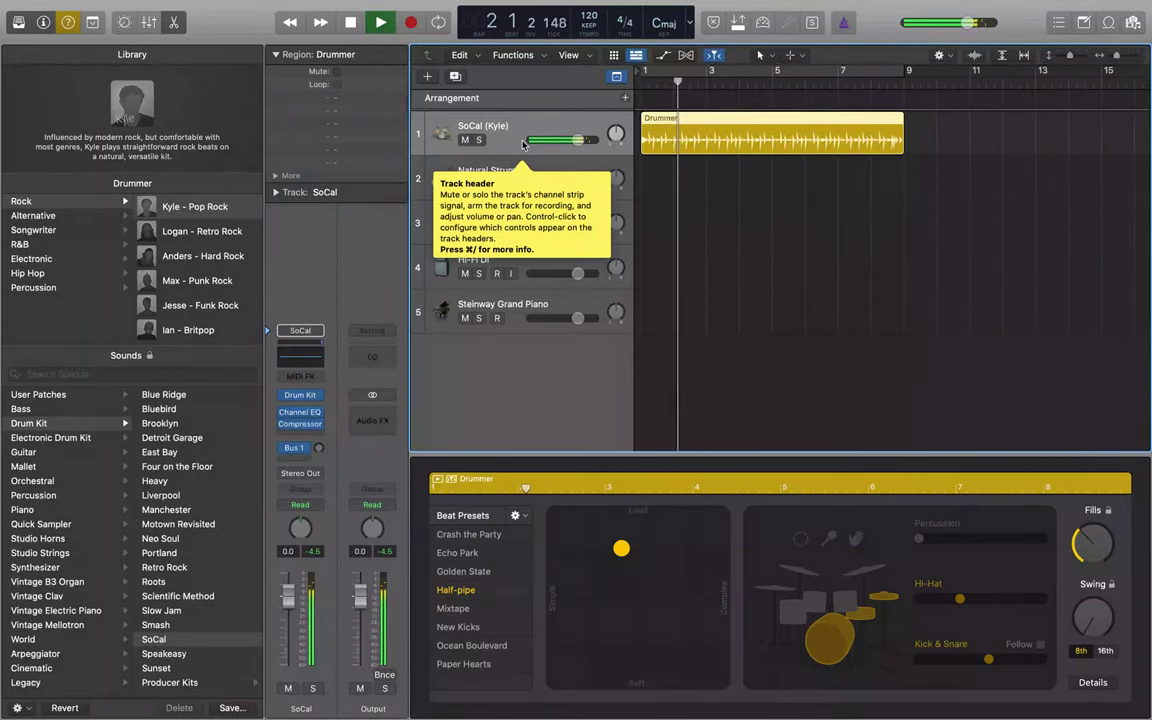
key(space)
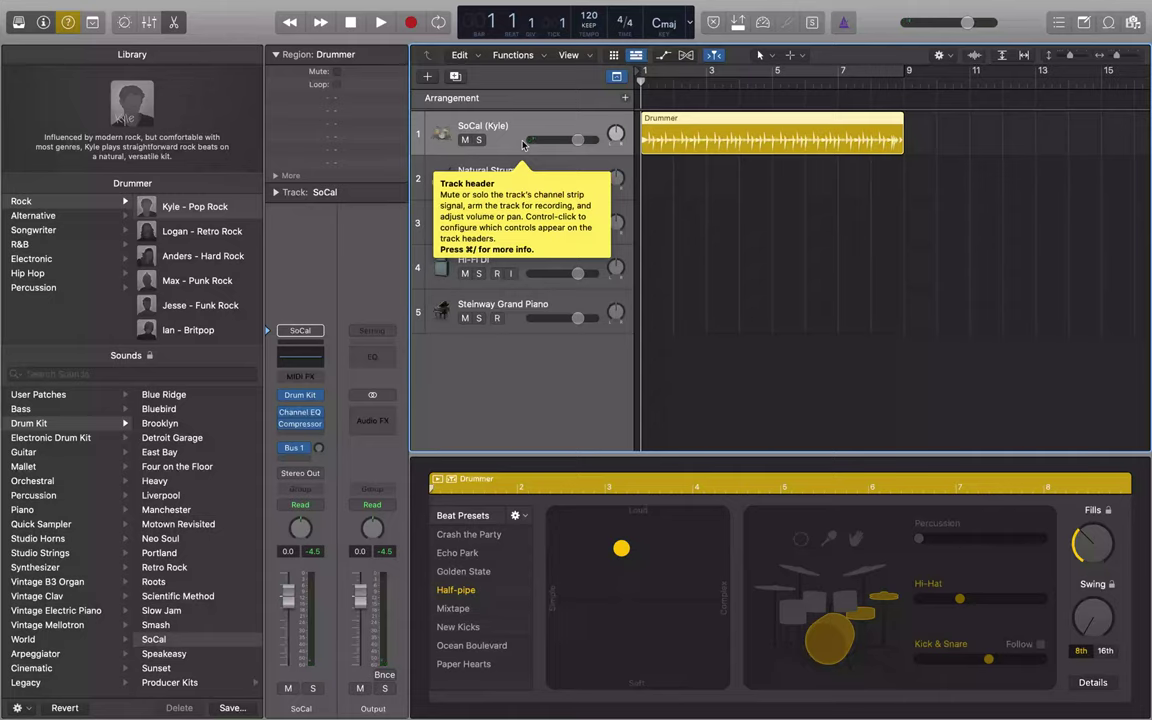
- Review the Natural Strum, Tracking Vocal, Hi-Fi DI and Steinway Grand Piano tracks one after another, returning to the SoCal track
click(522, 186)
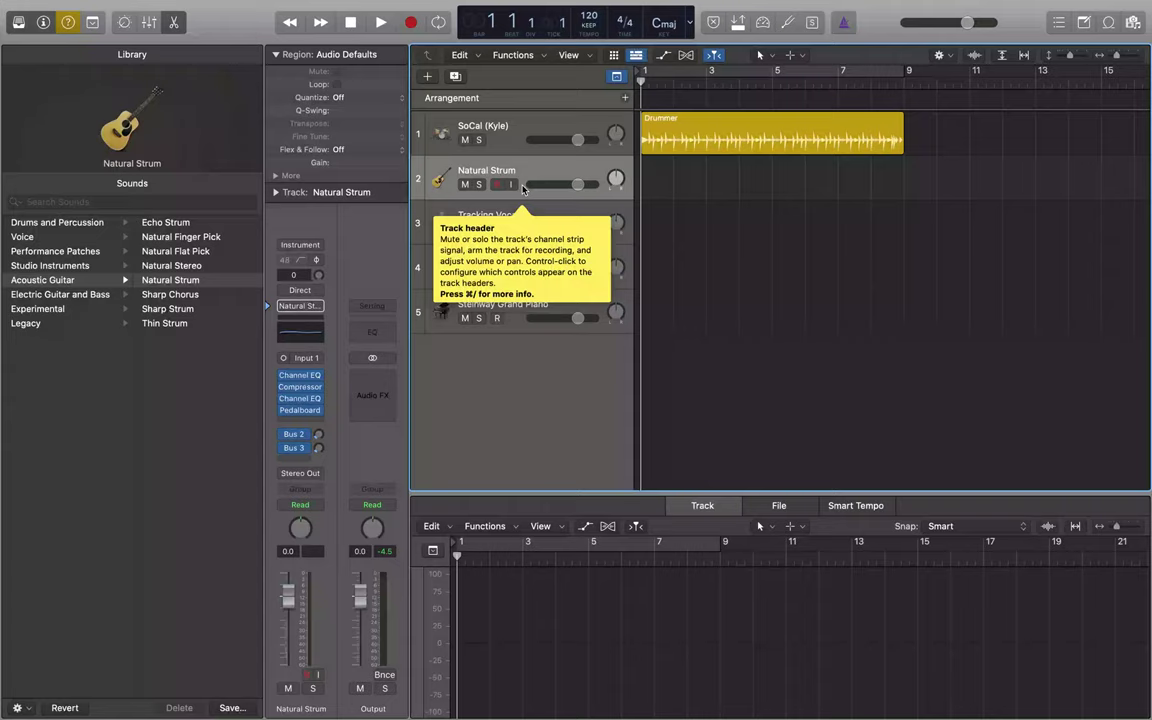
click(522, 233)
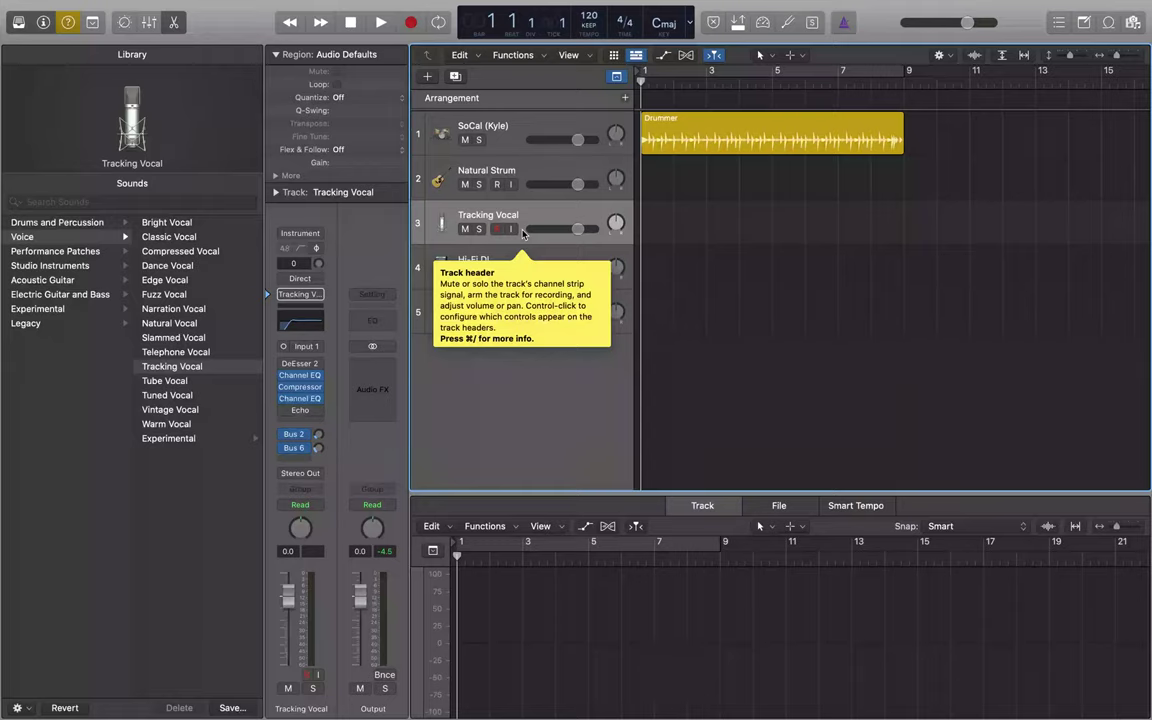
key(Down)
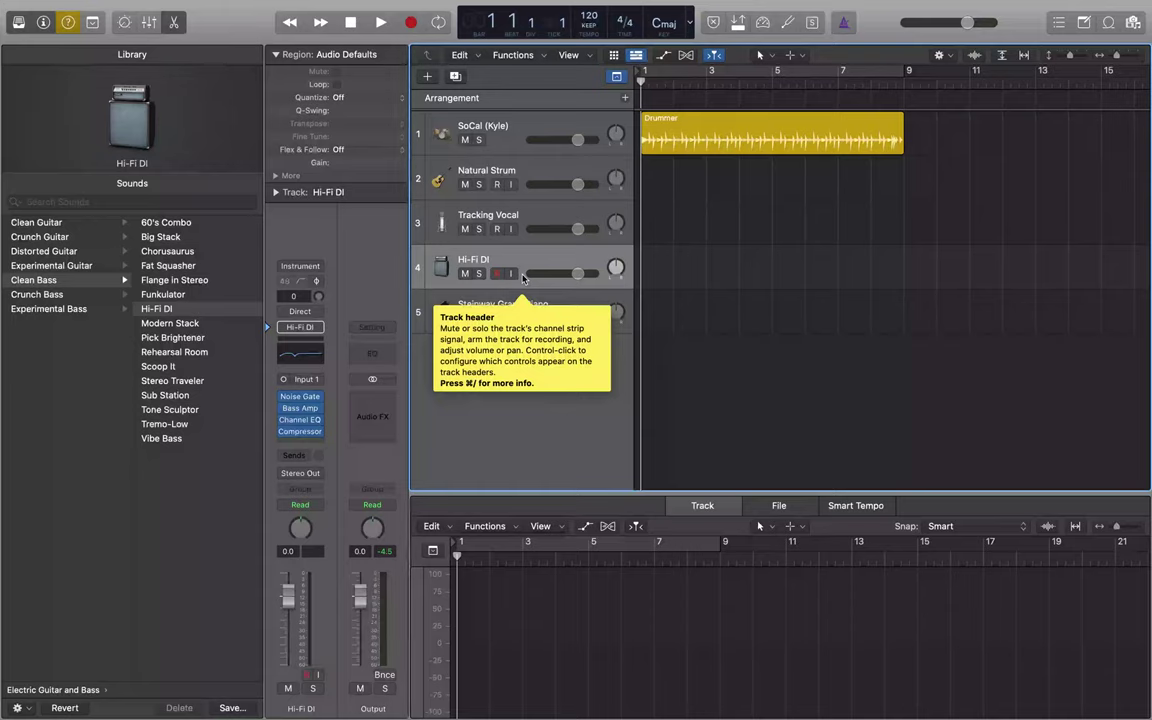
key(Down)
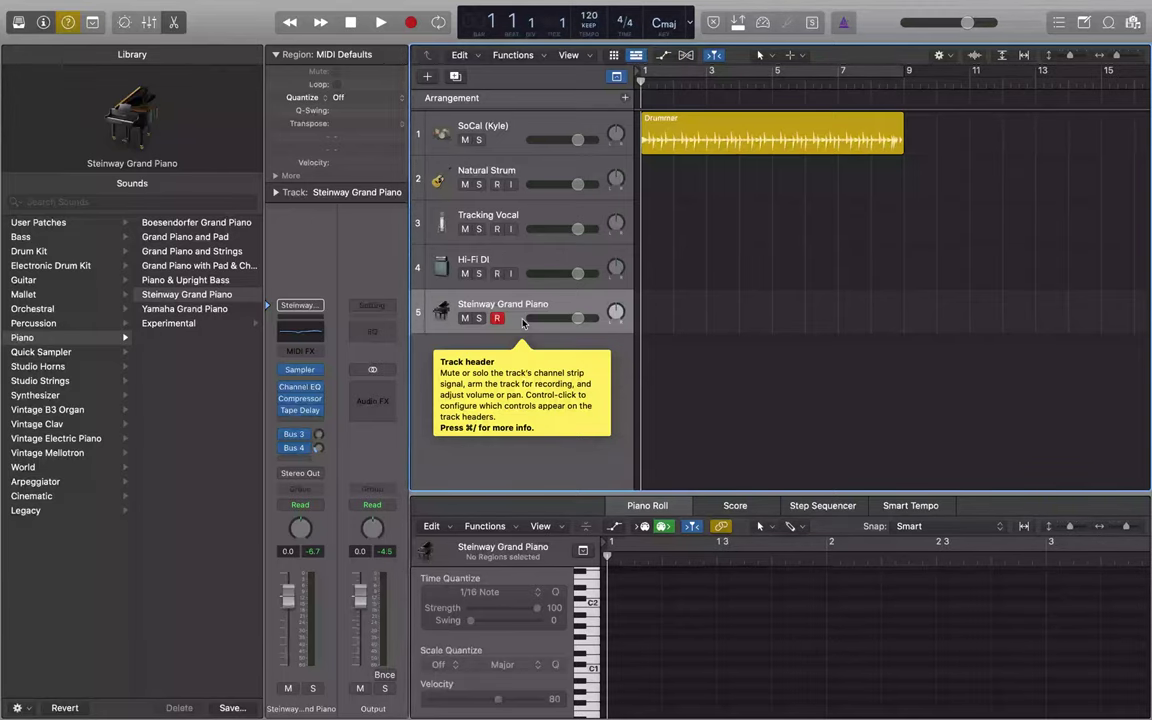
click(522, 145)
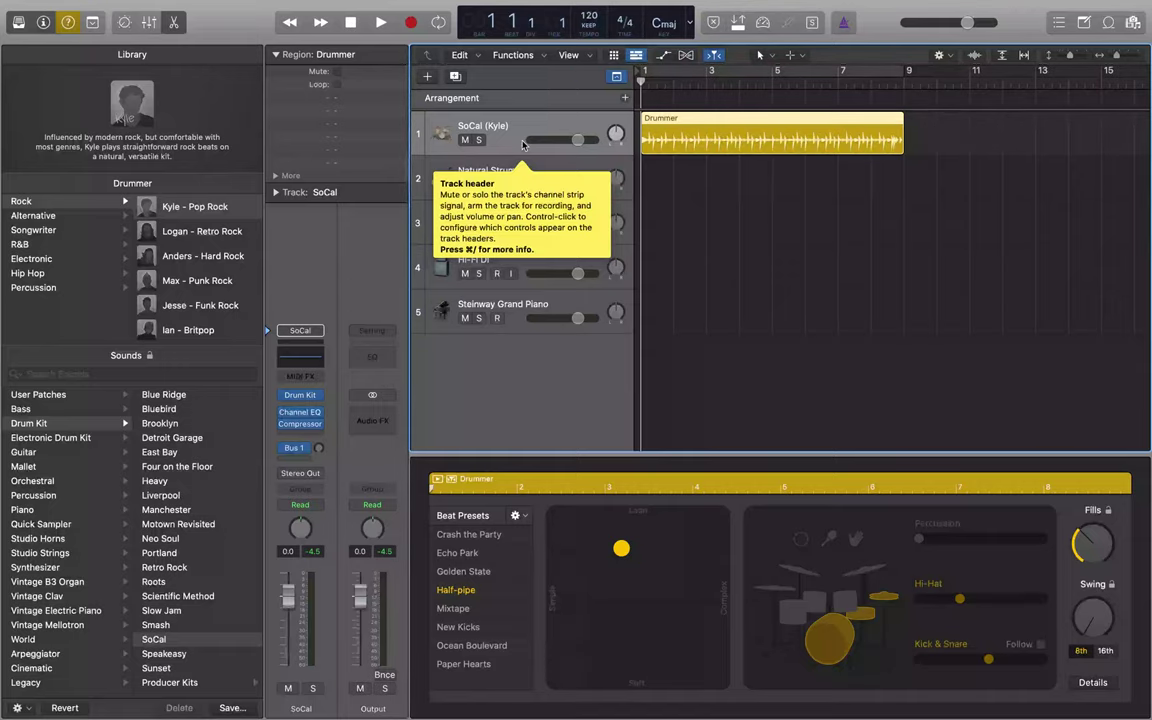
- Replace the Natural Strum track with a new audio track directly below SoCal that has input monitoring enabled
click(522, 186)
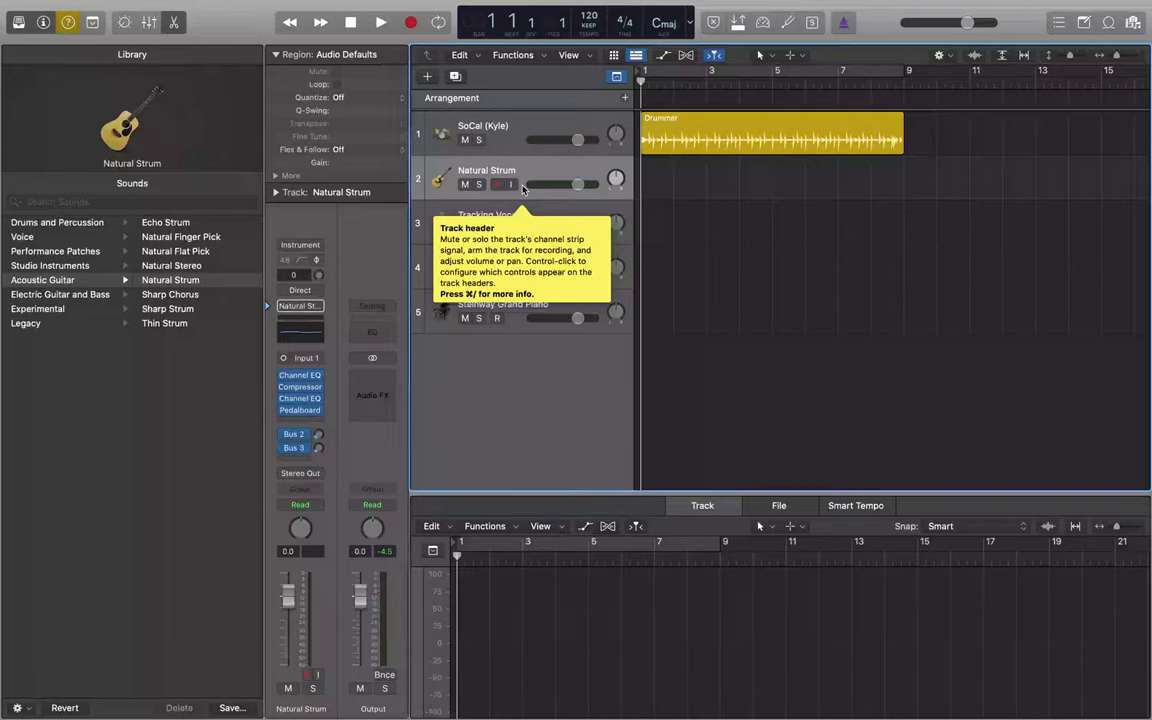
key(super+BackSpace)
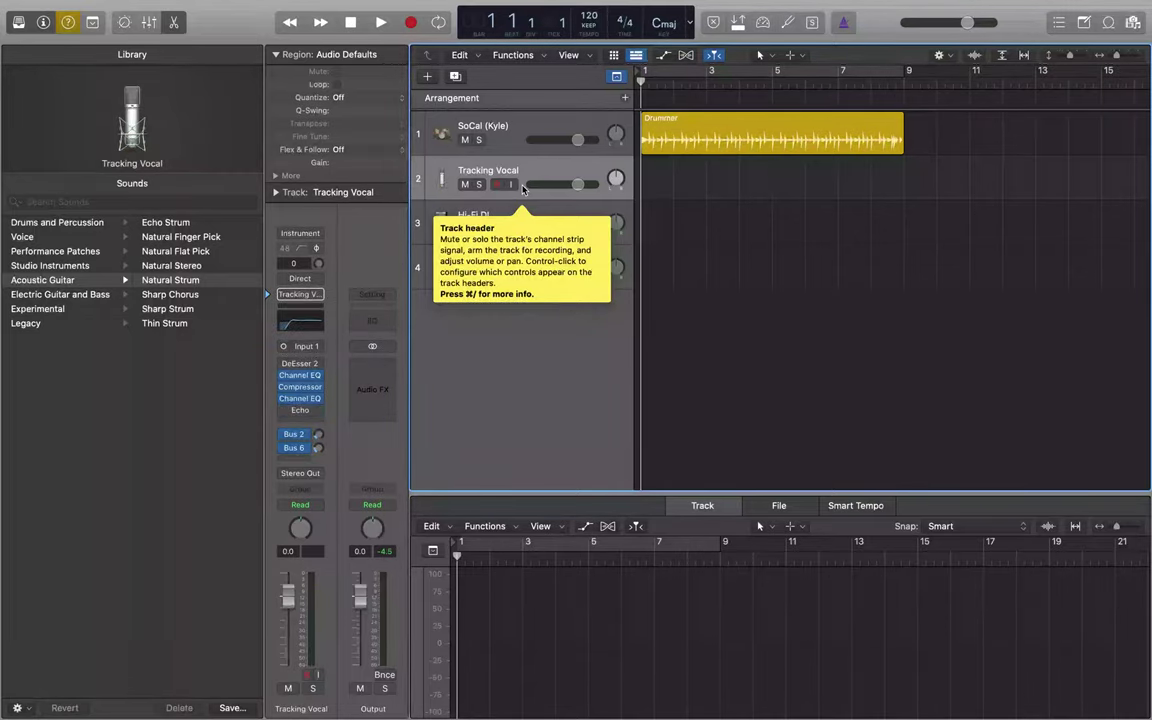
click(523, 146)
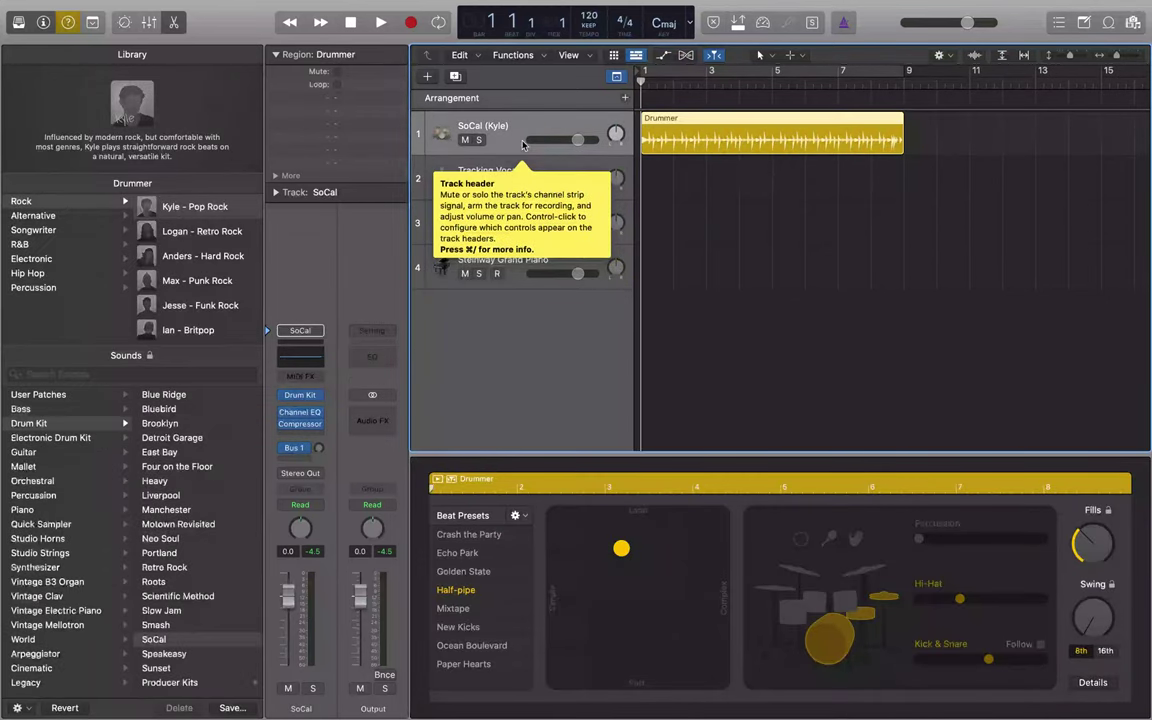
key(alt+super+a)
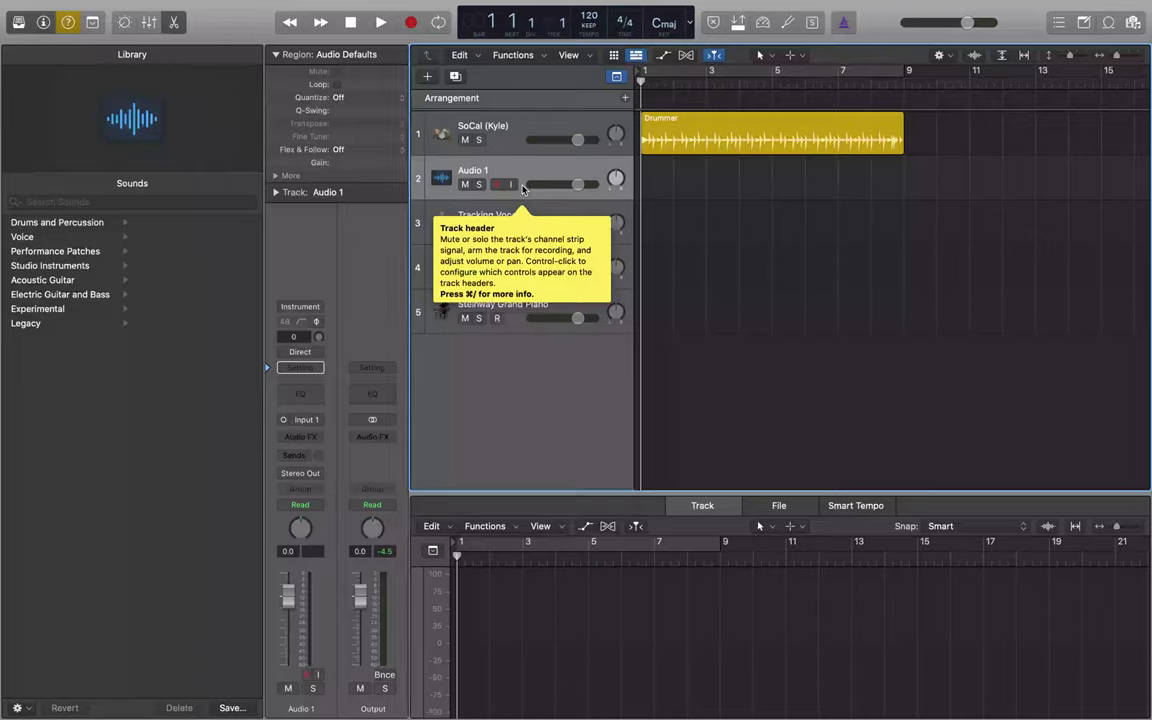
click(519, 185)
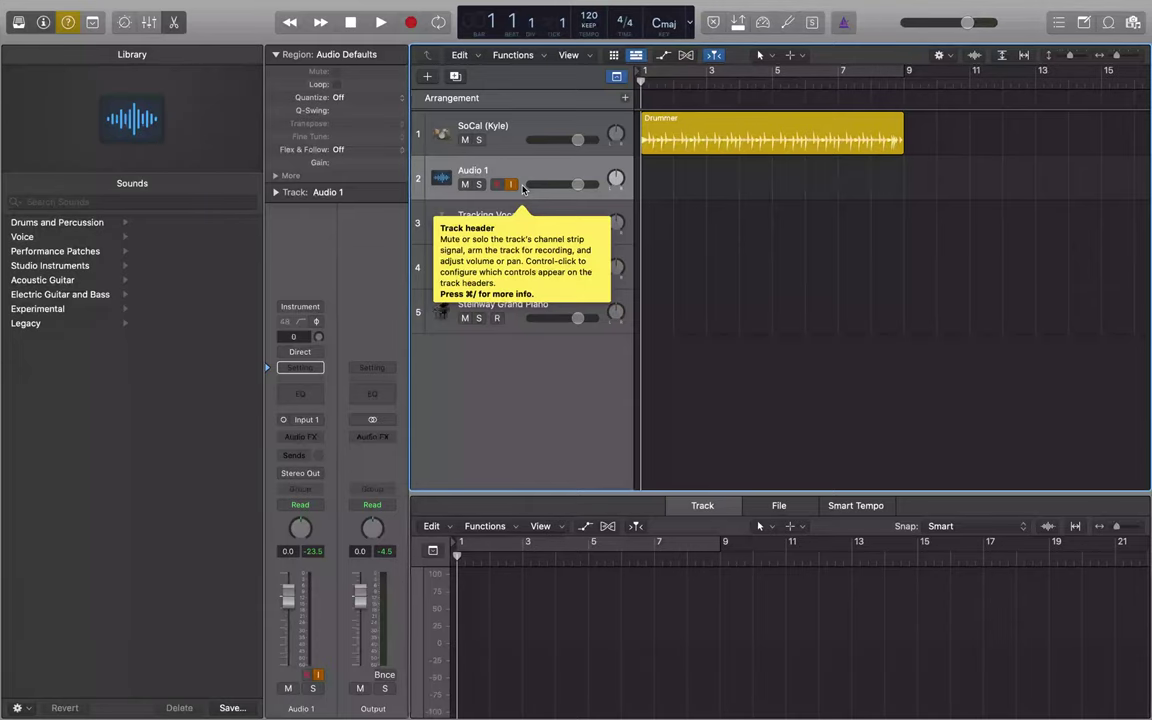
- Lower the SoCal drum track's volume to -10.0 dB and audition the result
key(Up)
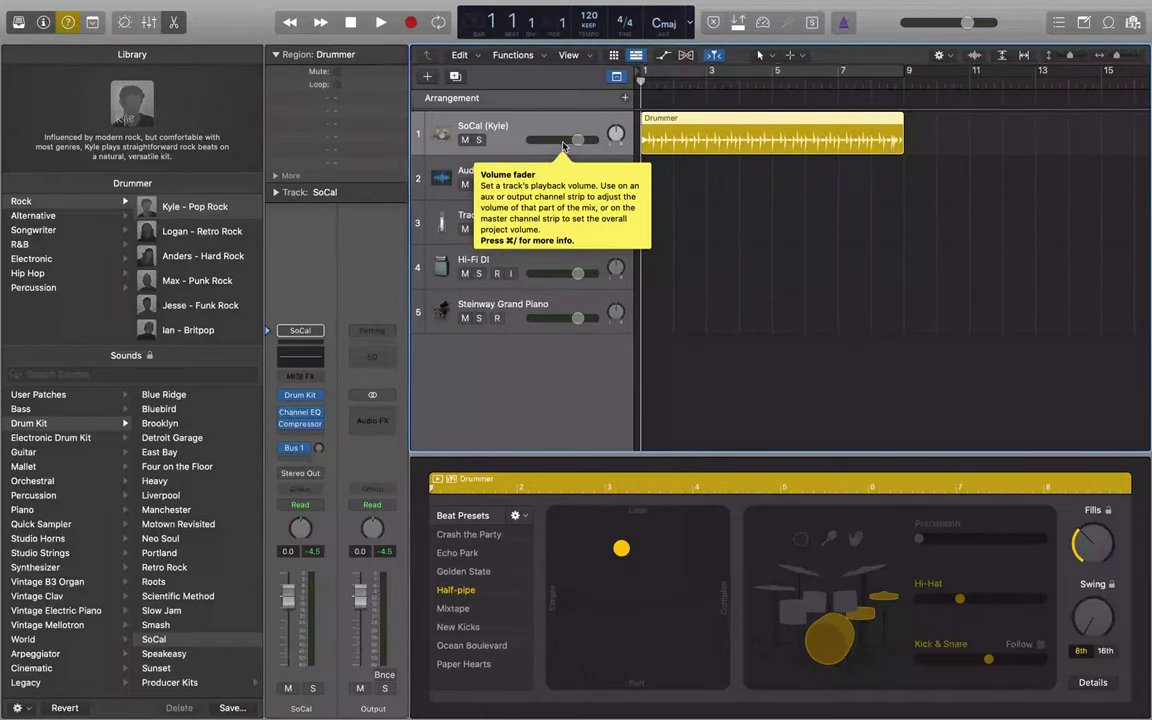
drag(578, 142, 556, 145)
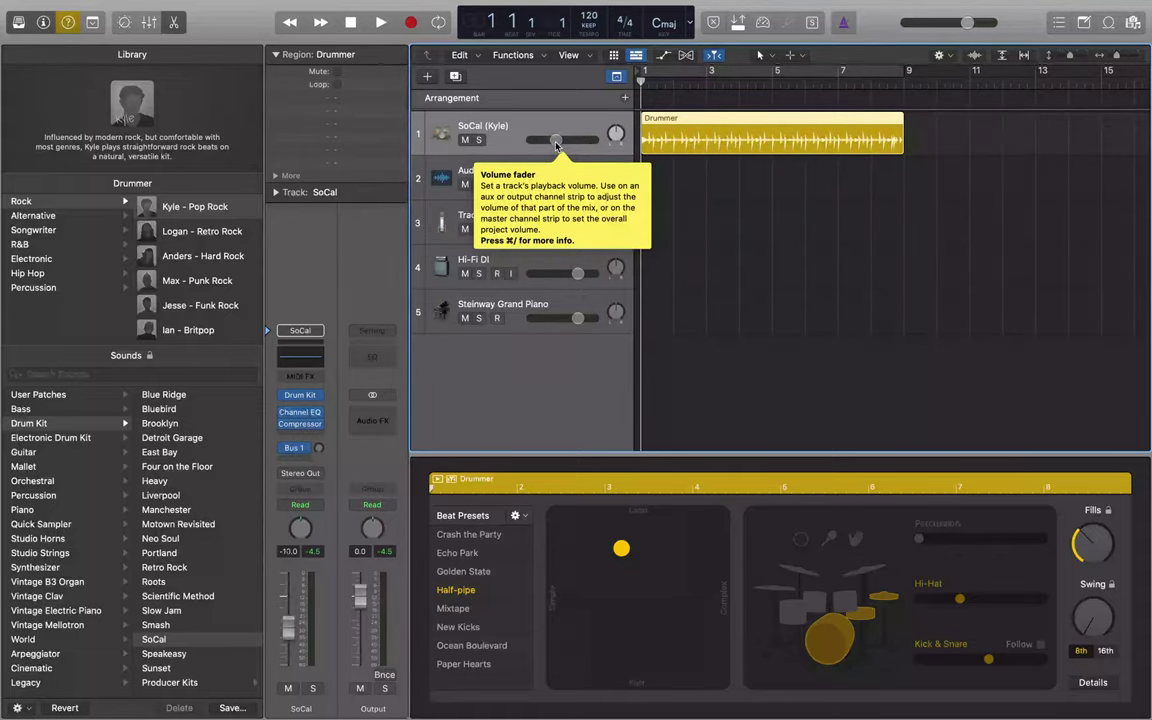
key(space)
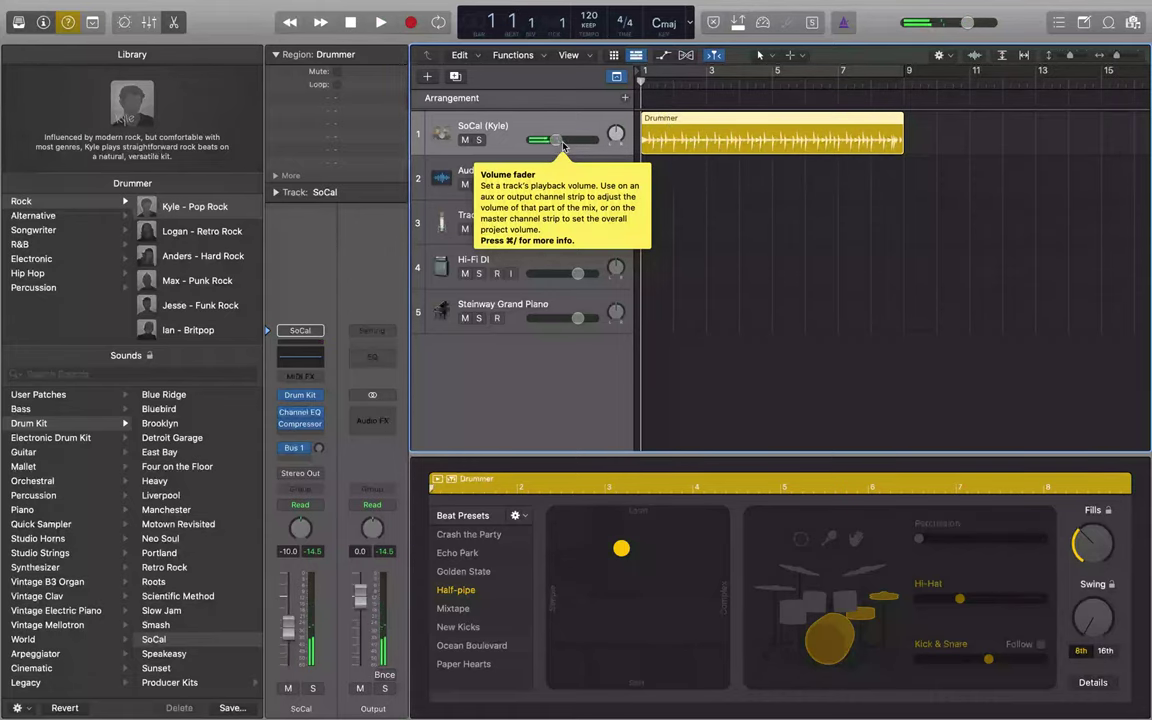
- Record a take on the Audio 1 track from bar 1 to just past bar 9
click(522, 189)
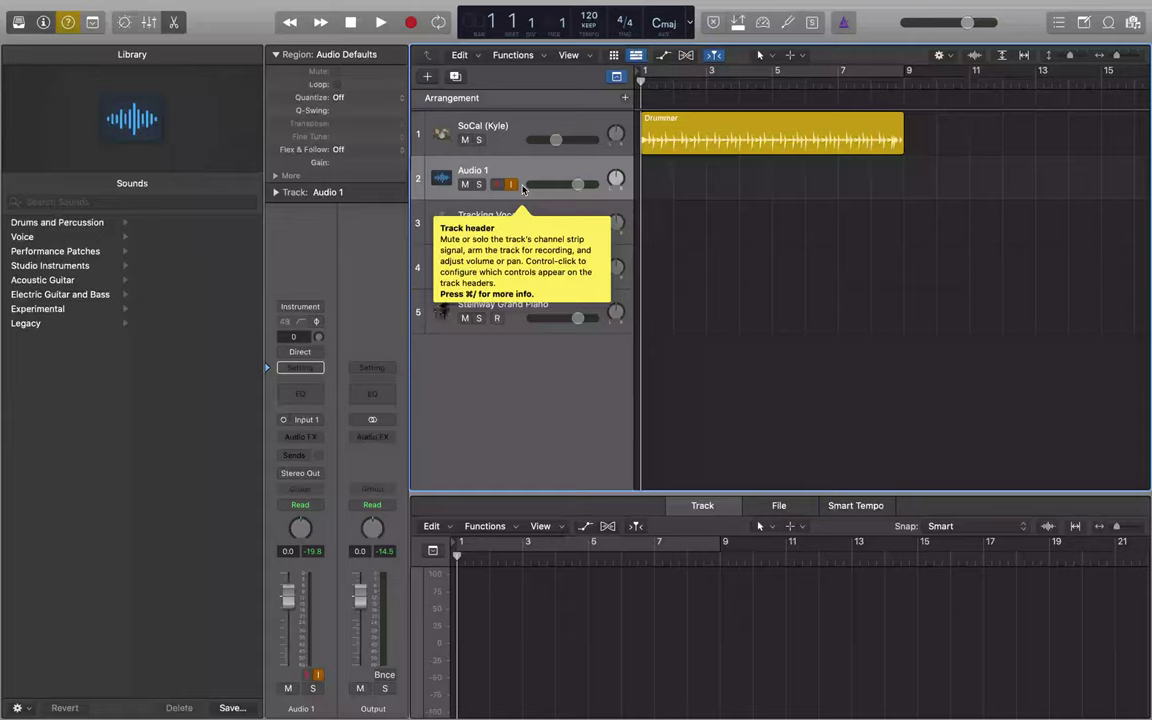
key(r)
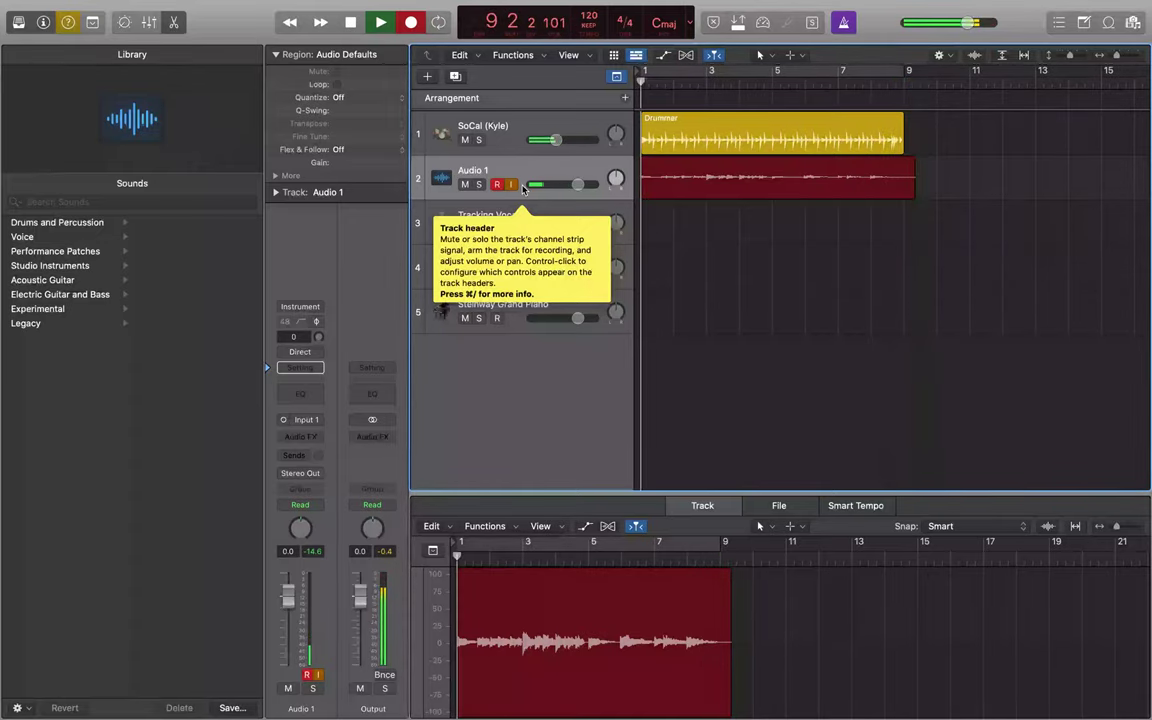
key(space)
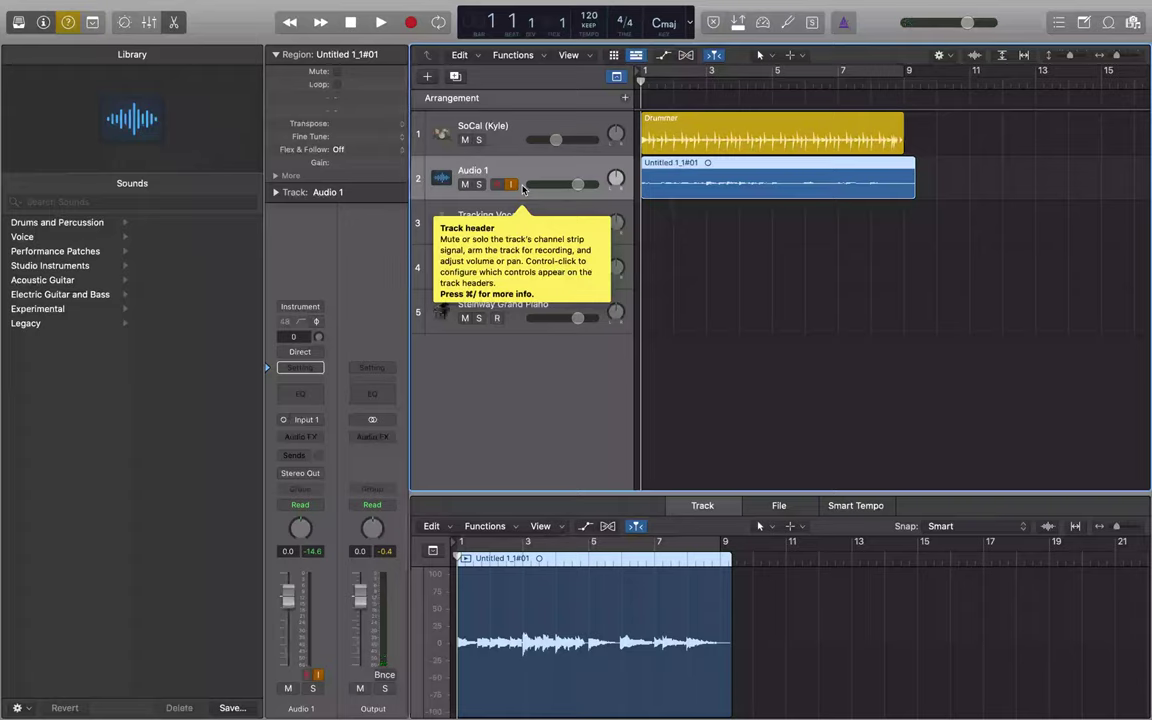
- Split the recorded Audio 1 region at bar 5
key(period)
key(period)
key(period)
key(period)
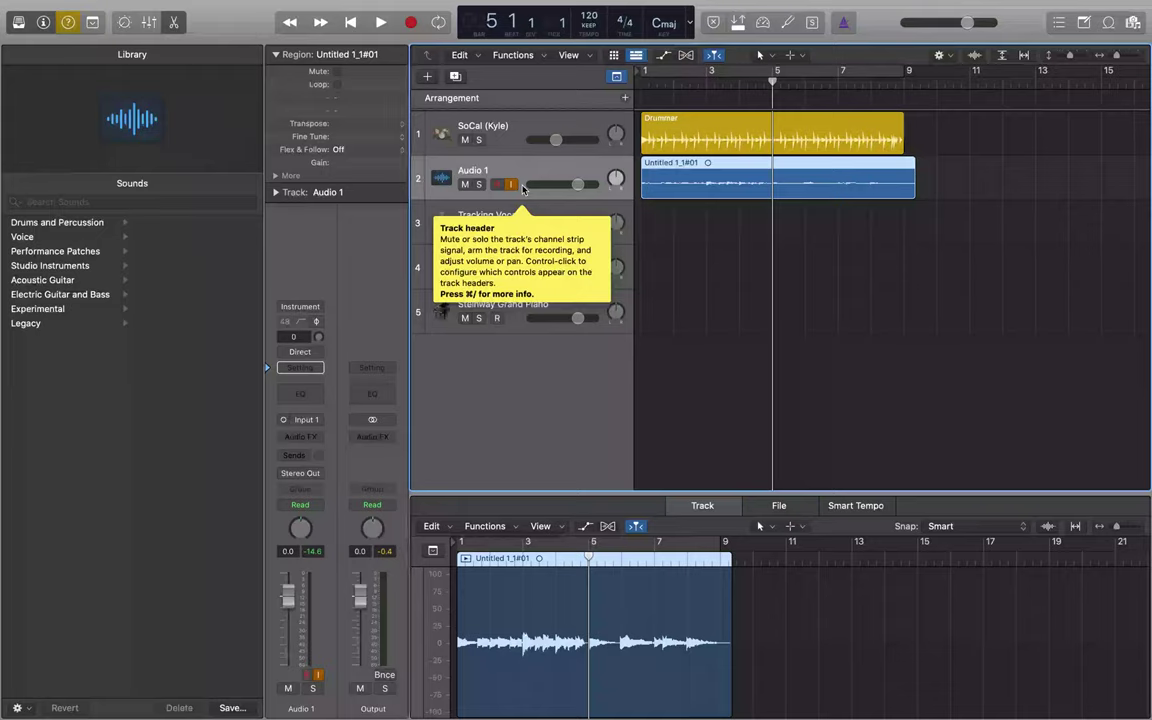
key(super+t)
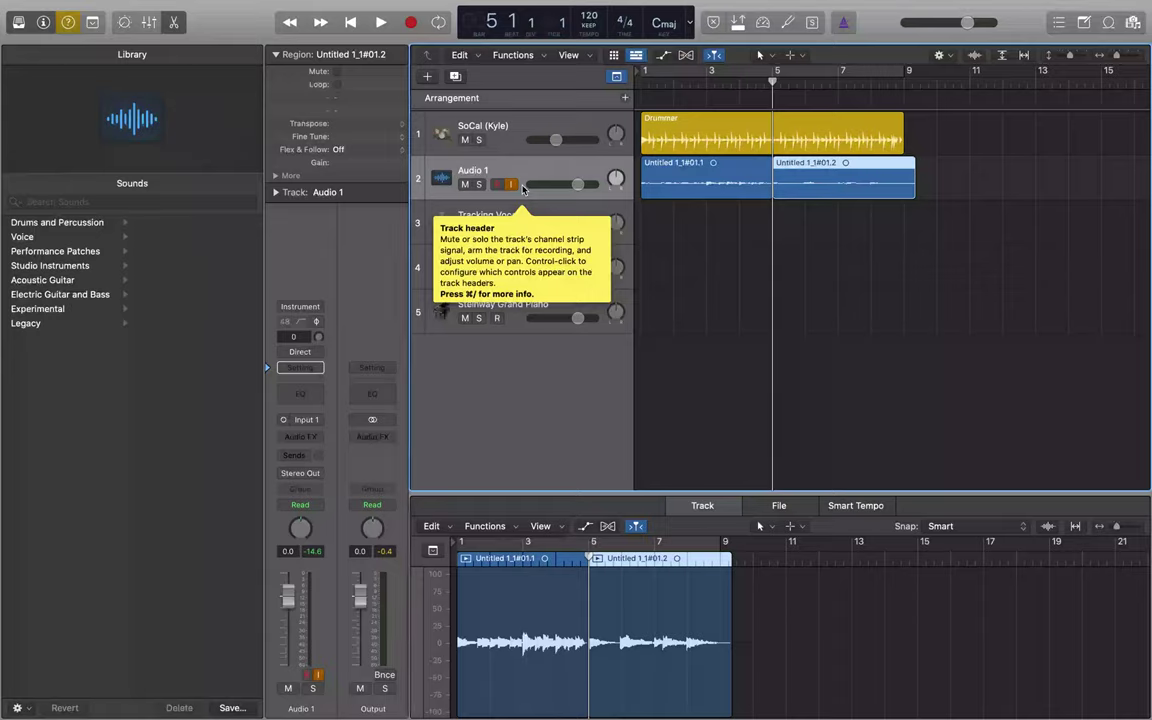
- Delete the part of the Audio 1 recording after bar 5 and check playback from there
key(space)
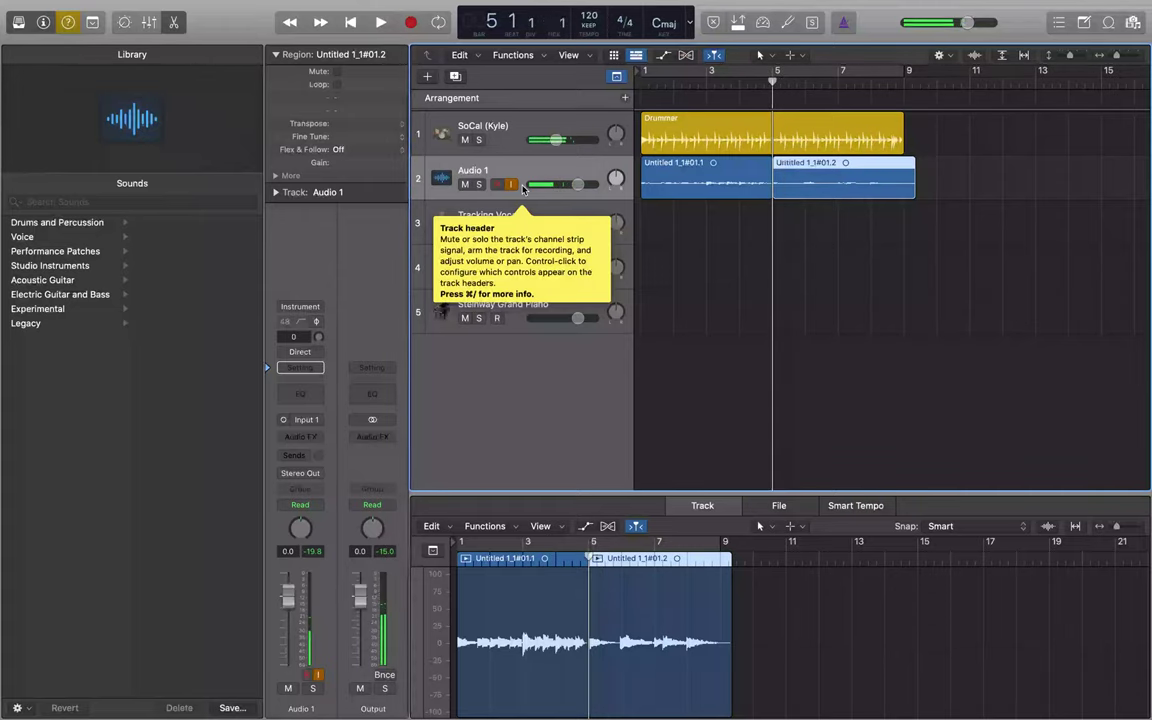
key(space)
key(space)
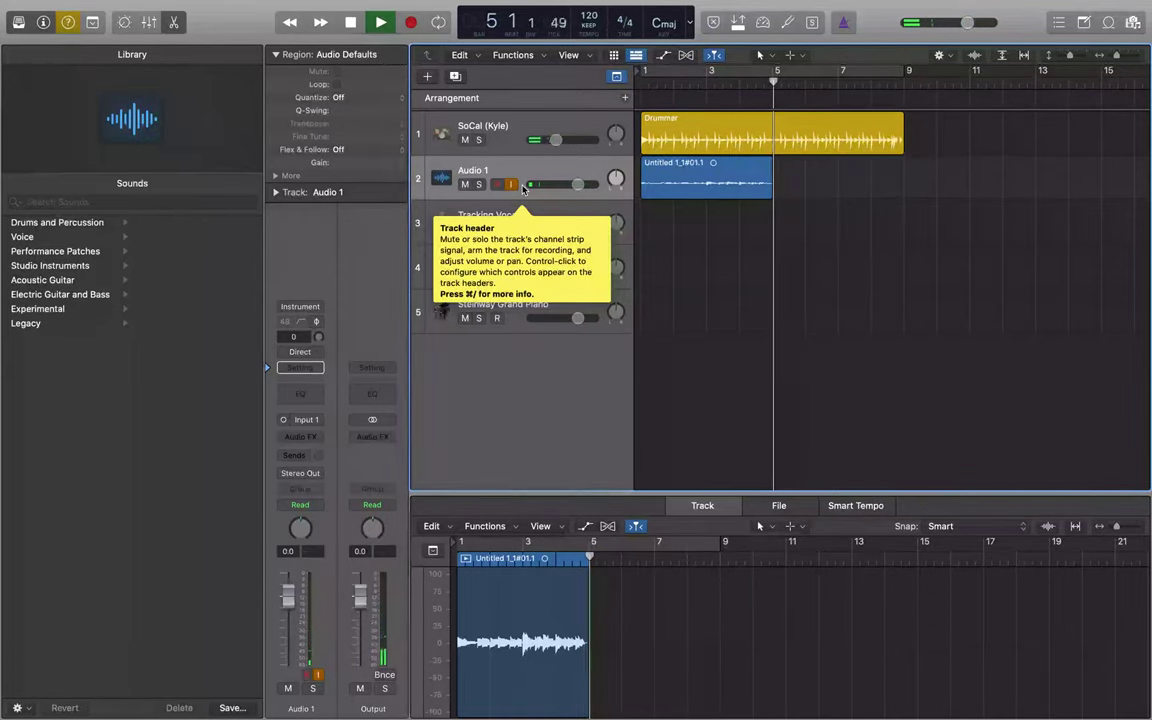
key(space)
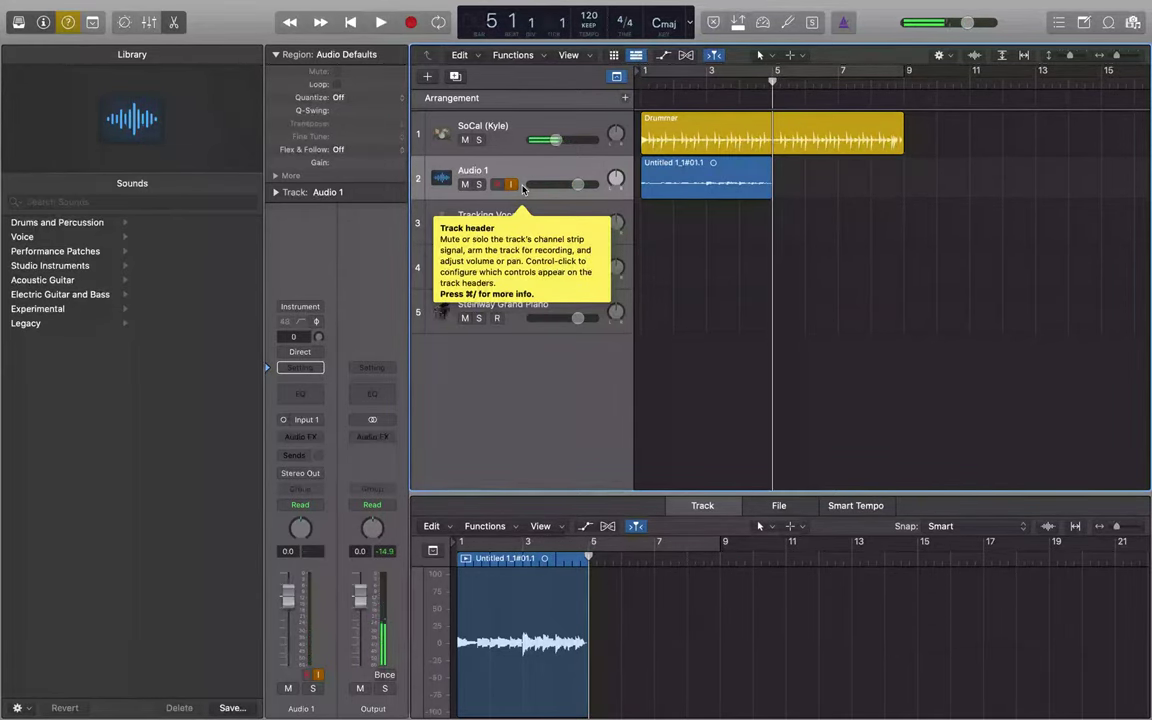
click(522, 189)
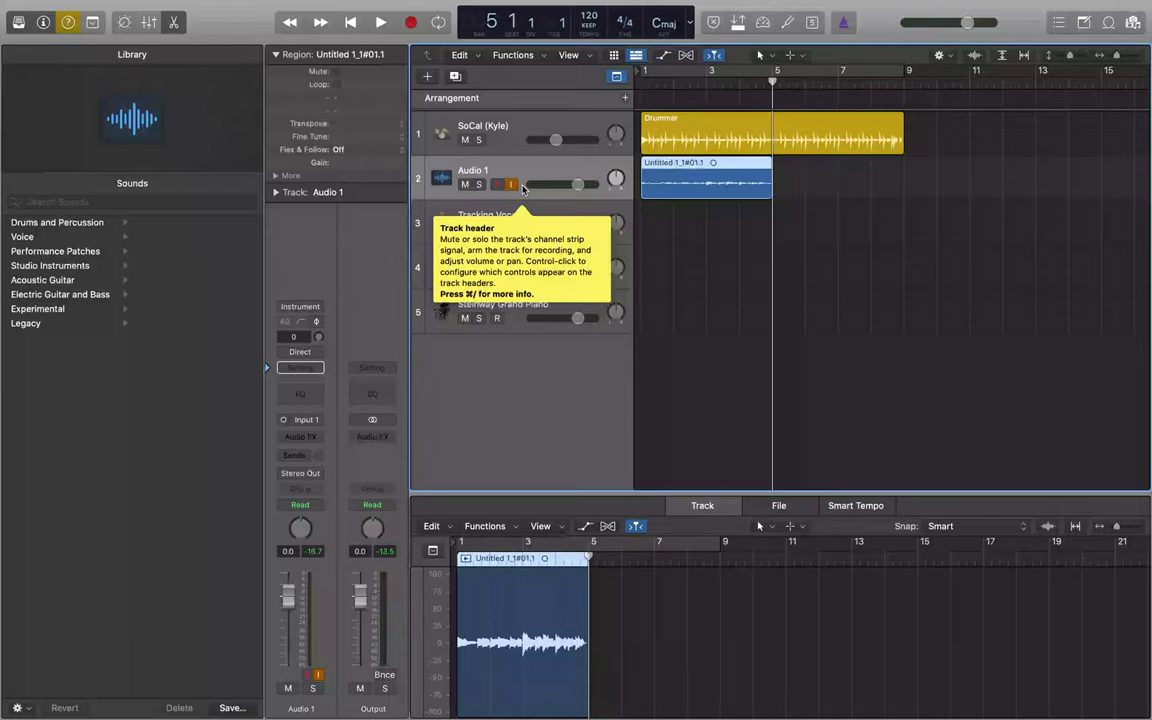
- Set the count-in to 2 bars and record a new Audio 1 take from bar 5 to just past bar 9
mouse_move(18, 7)
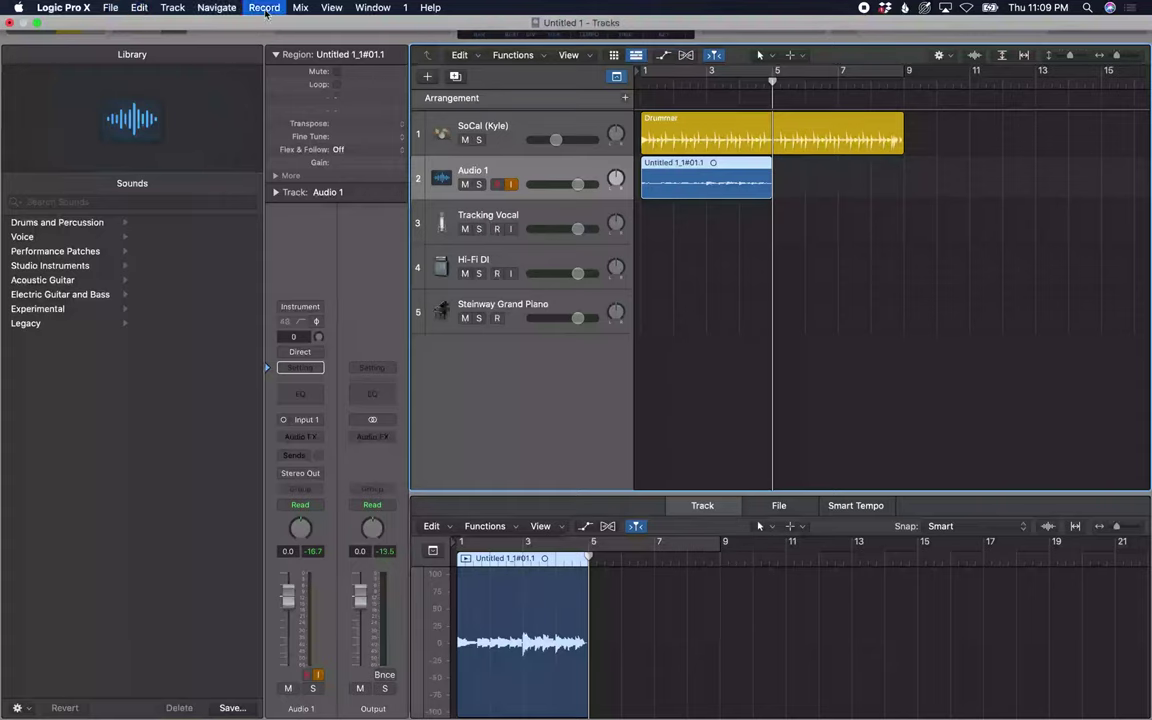
click(265, 12)
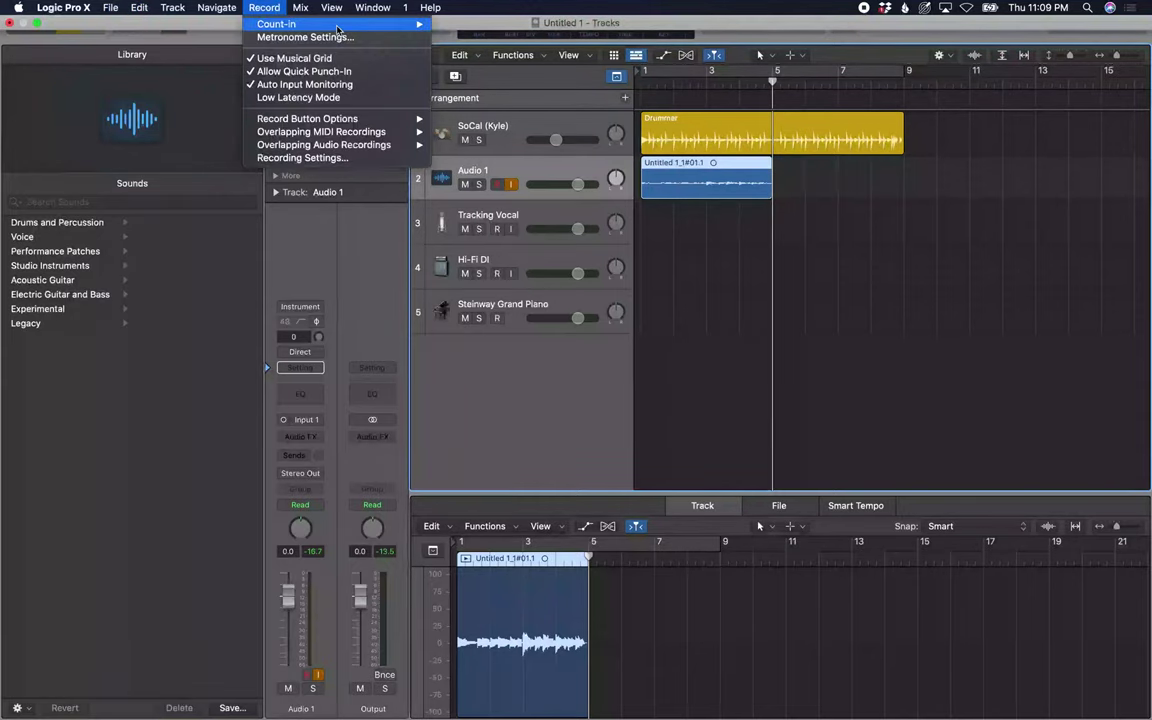
mouse_move(337, 26)
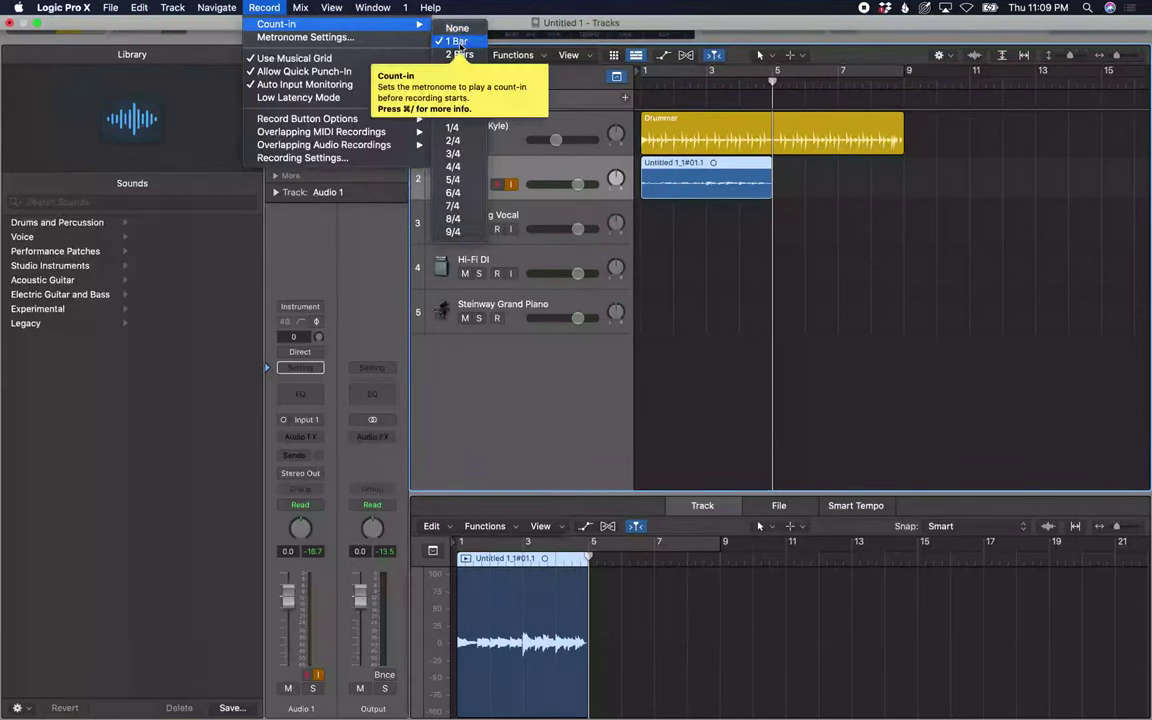
click(458, 57)
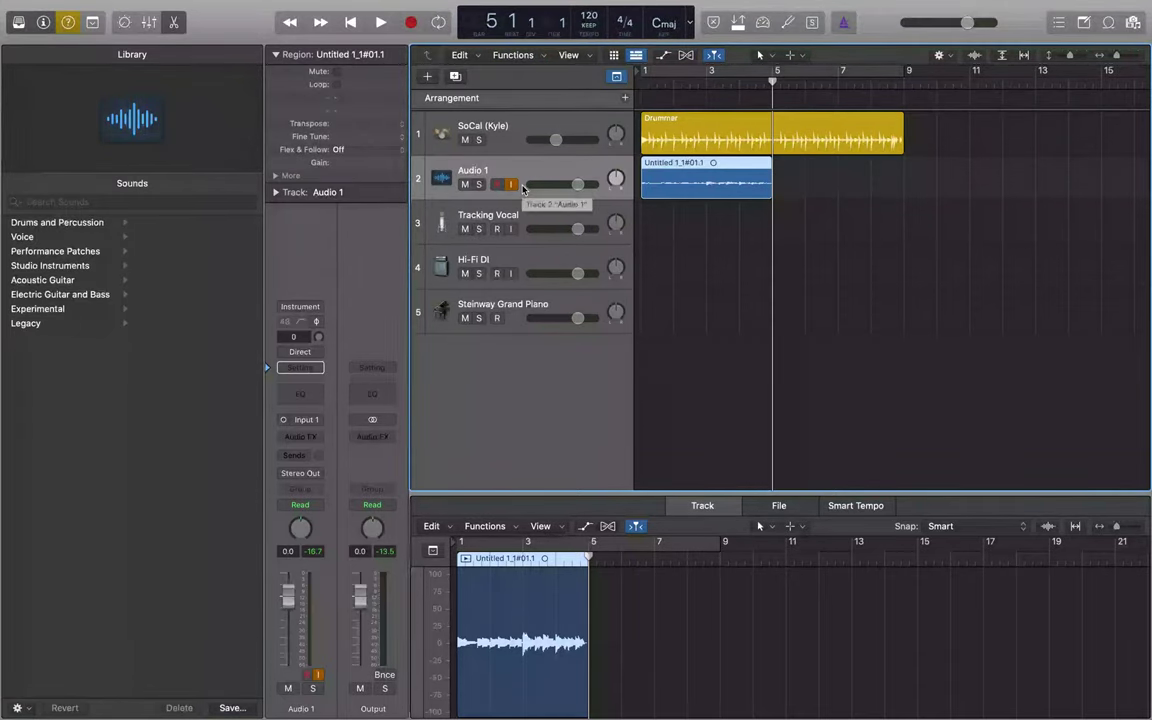
key(r)
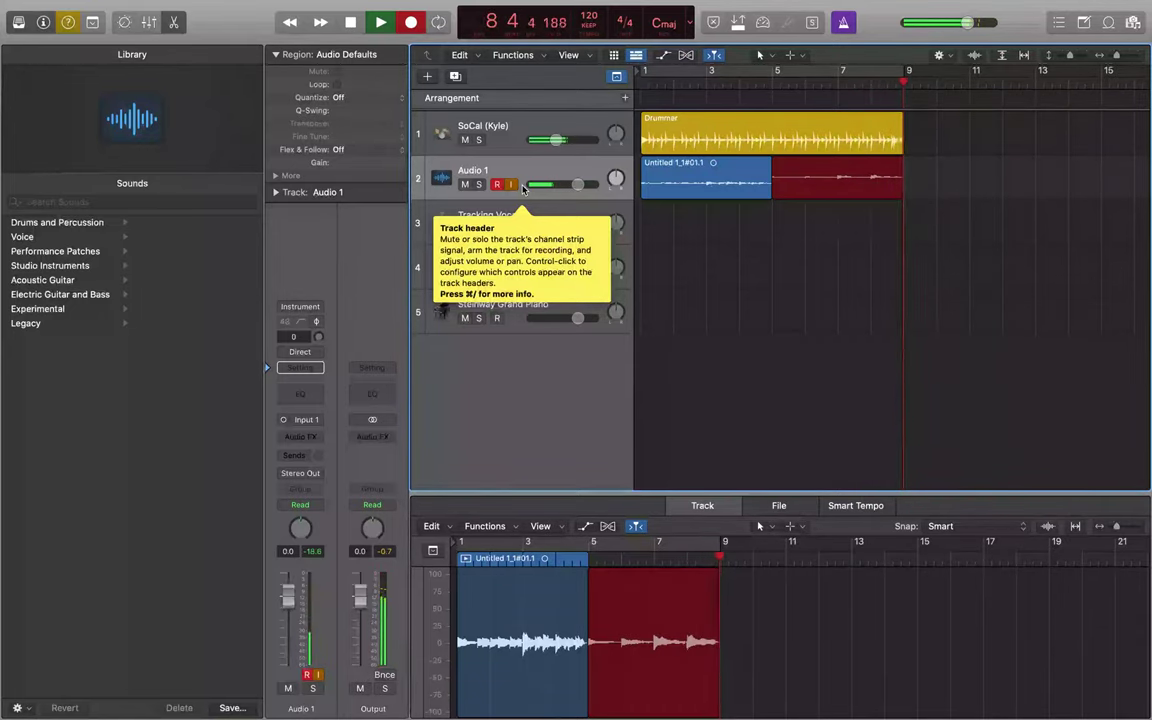
key(space)
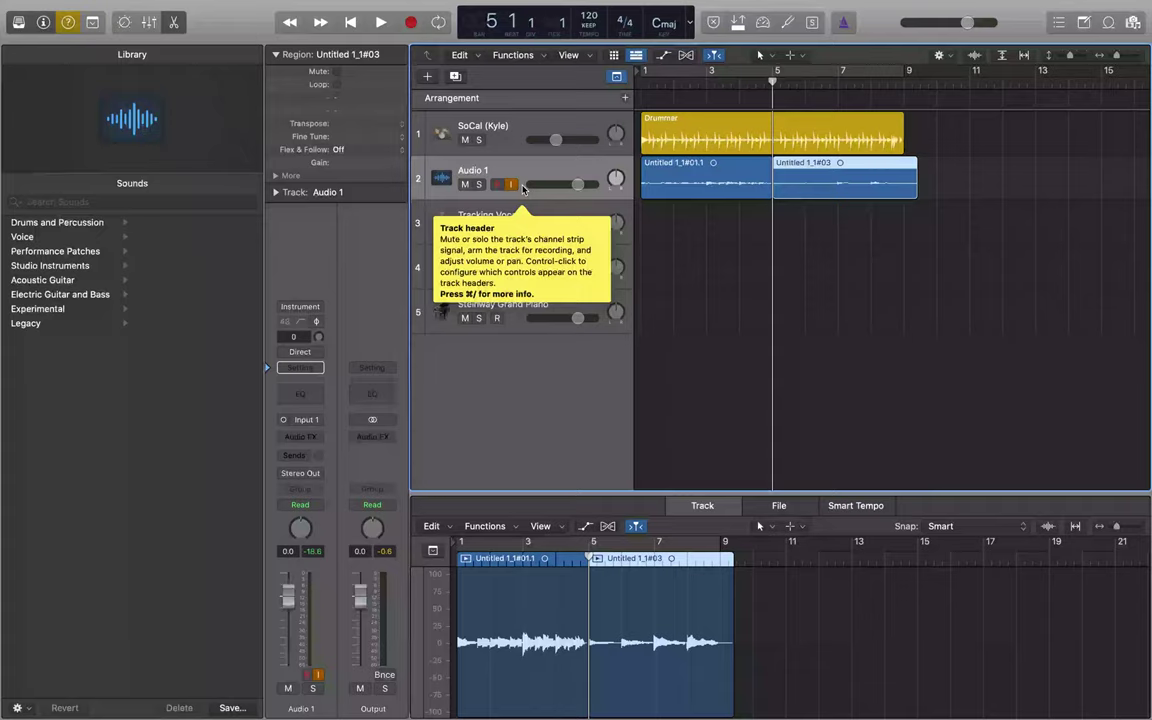
- Trim the end of the second Audio 1 region to bar 9
key(alt+Return)
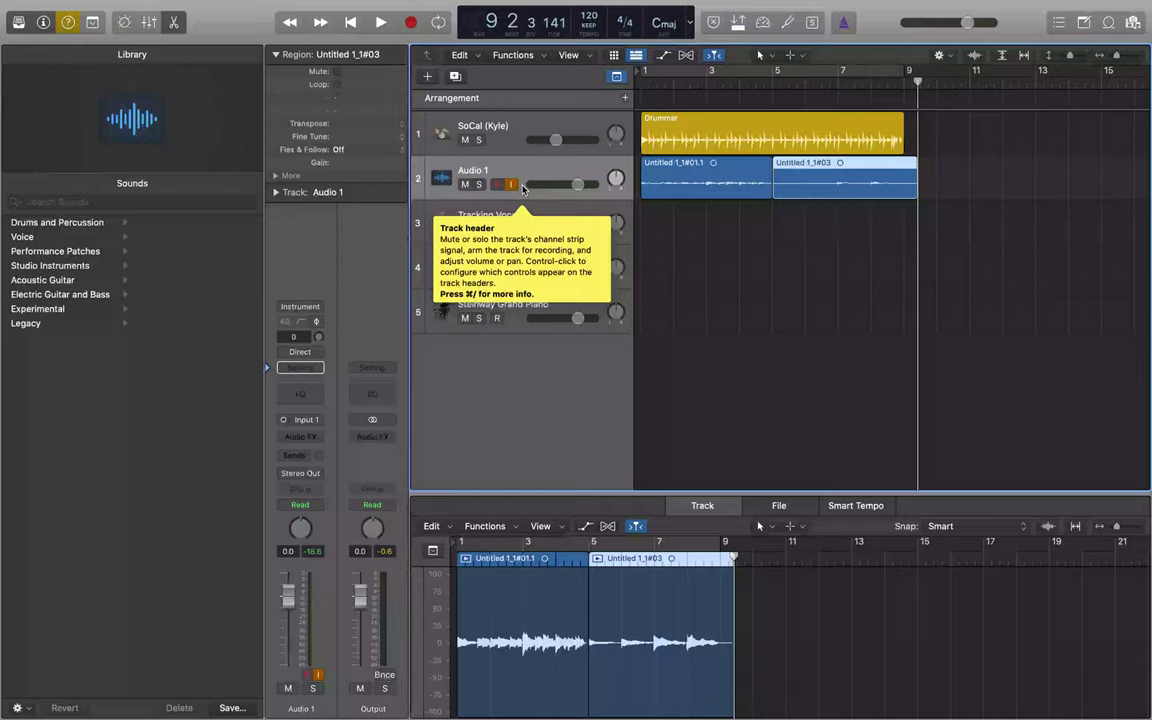
key(shift+Return)
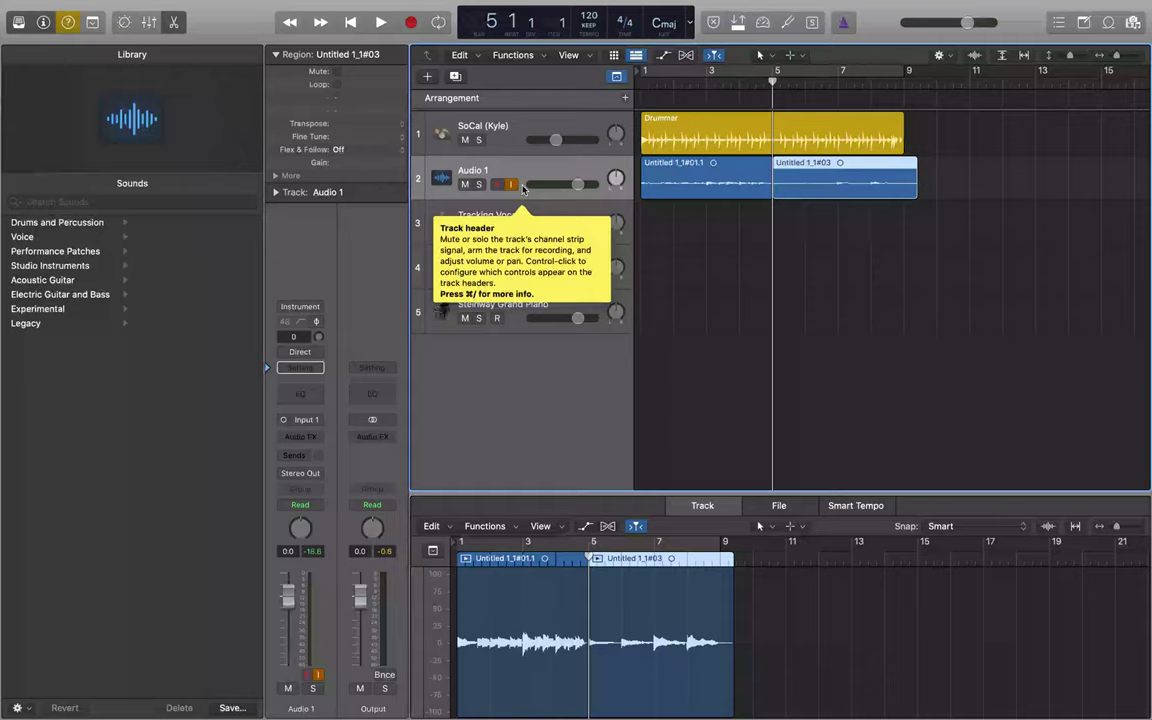
key(alt+Return)
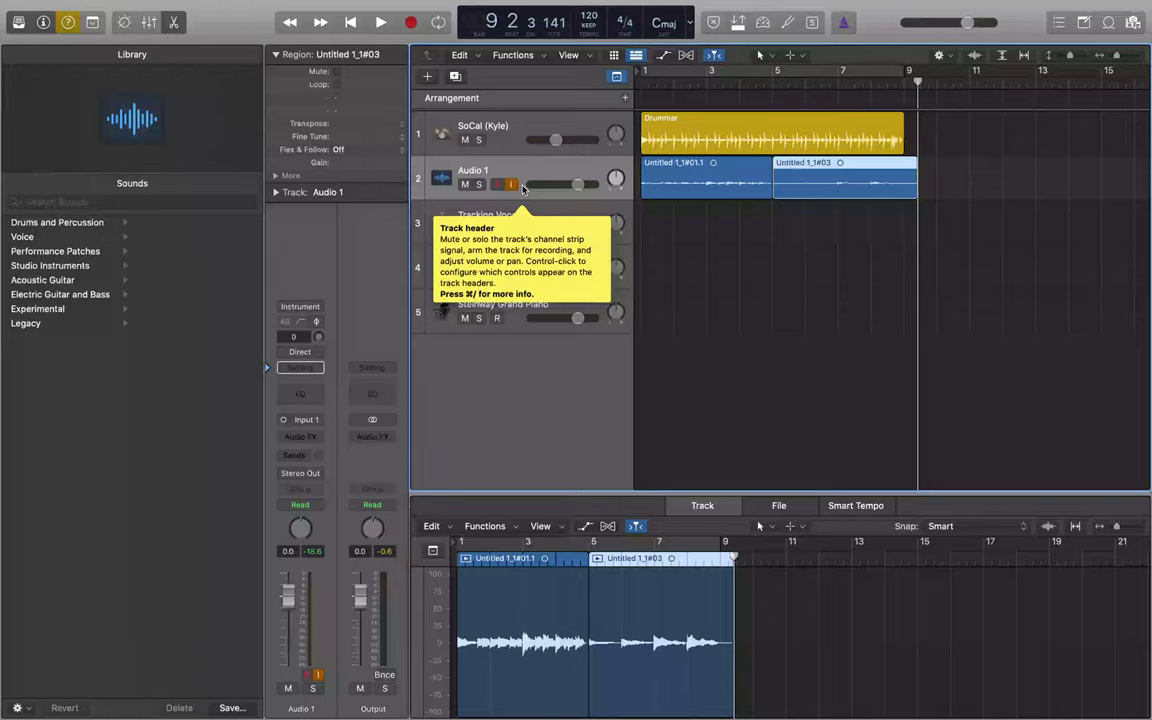
key(comma)
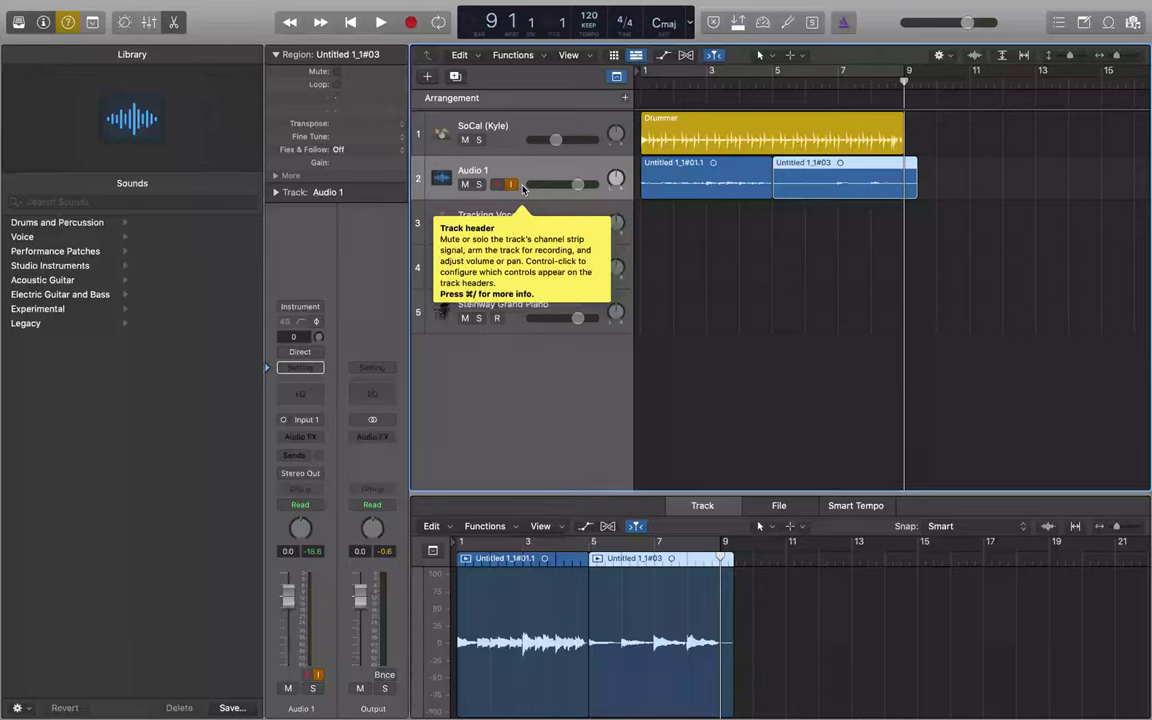
key(super+])
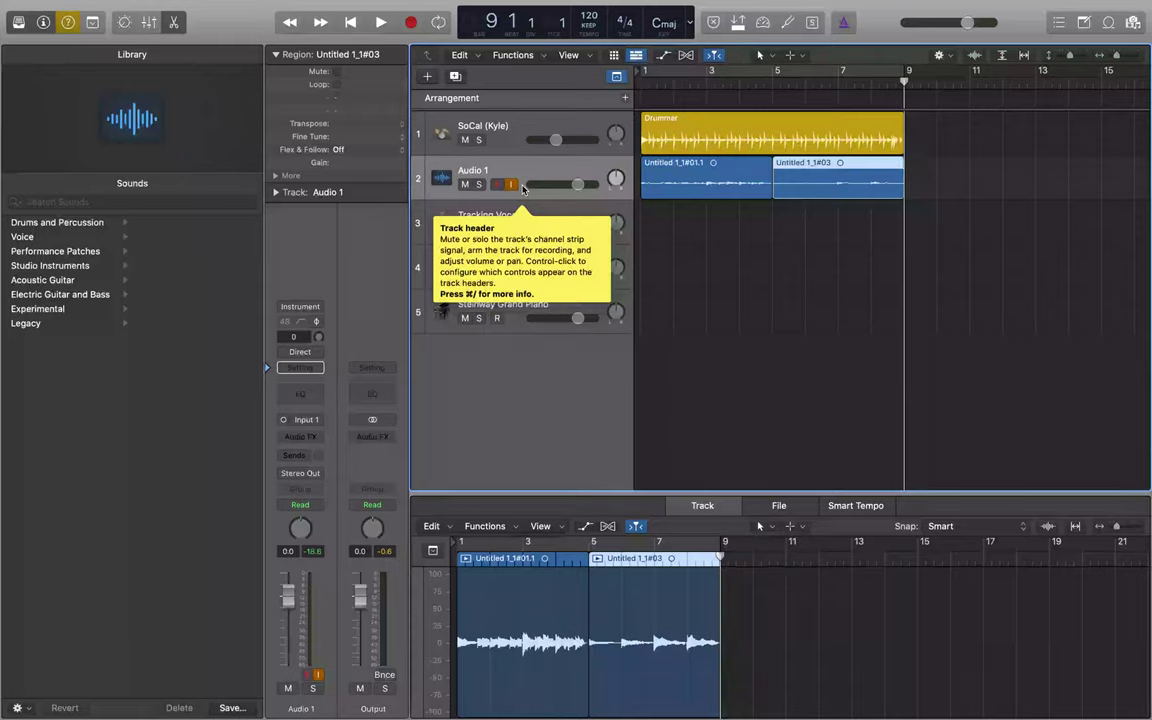
- Play back the arrangement from bar 1 through the second Audio 1 region
key(shift+)
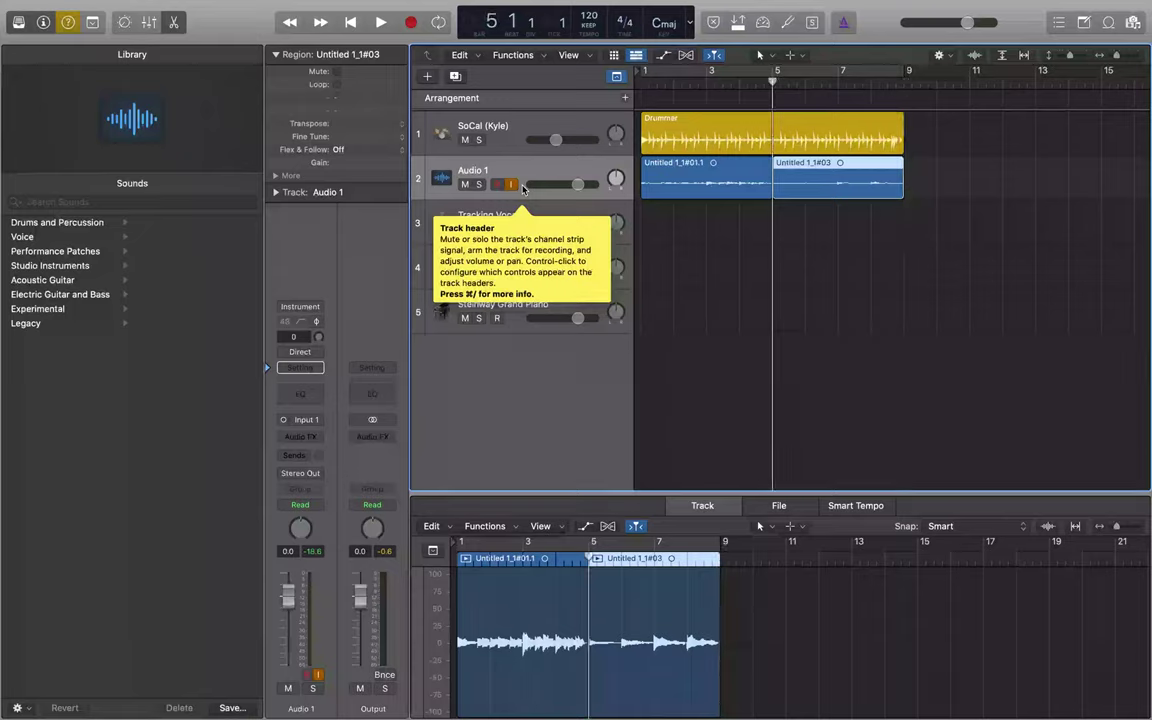
key(shift+.)
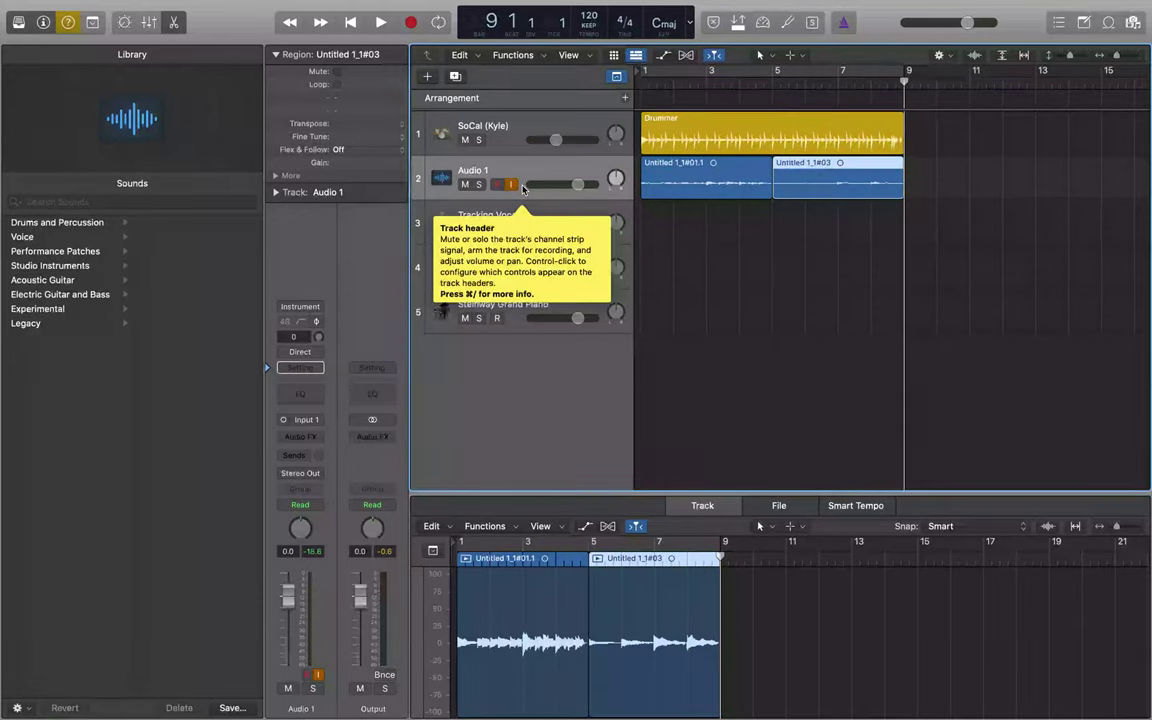
key(Return)
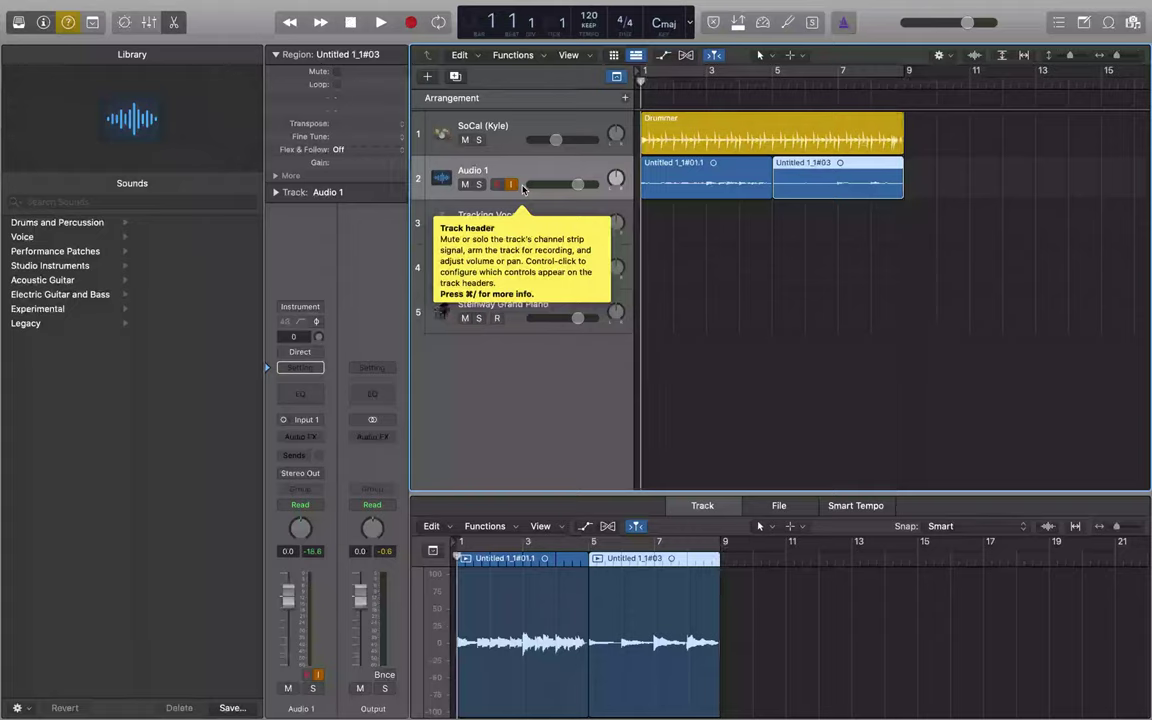
key(space)
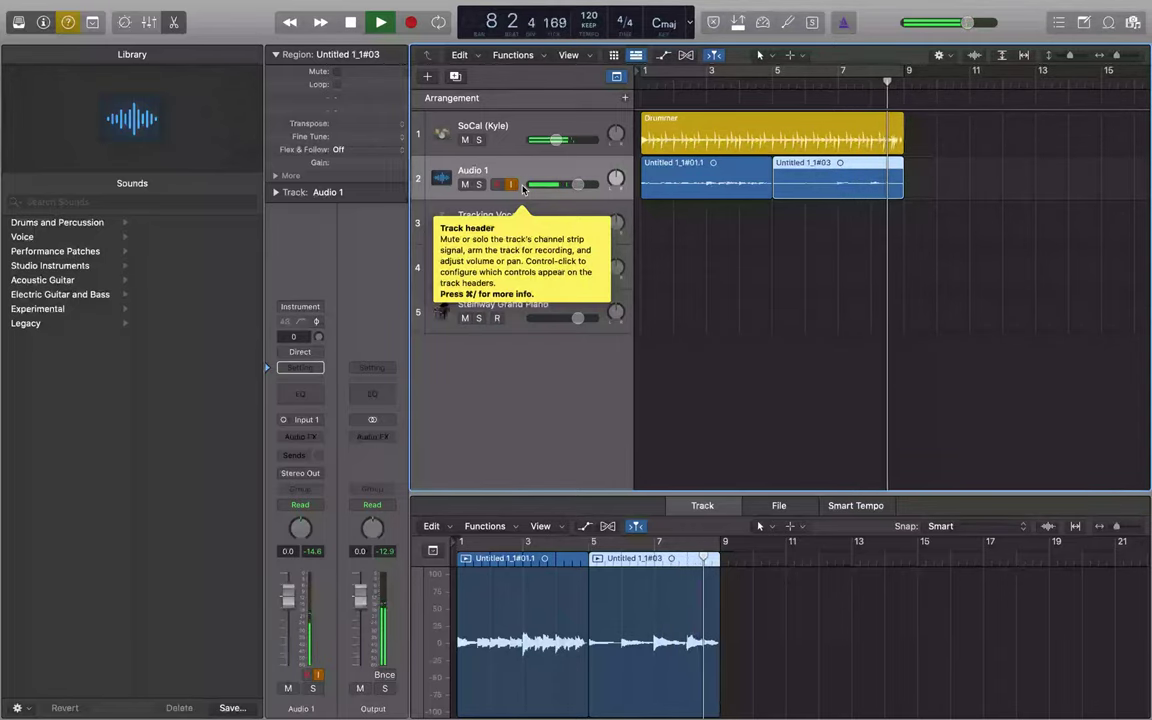
key(space)
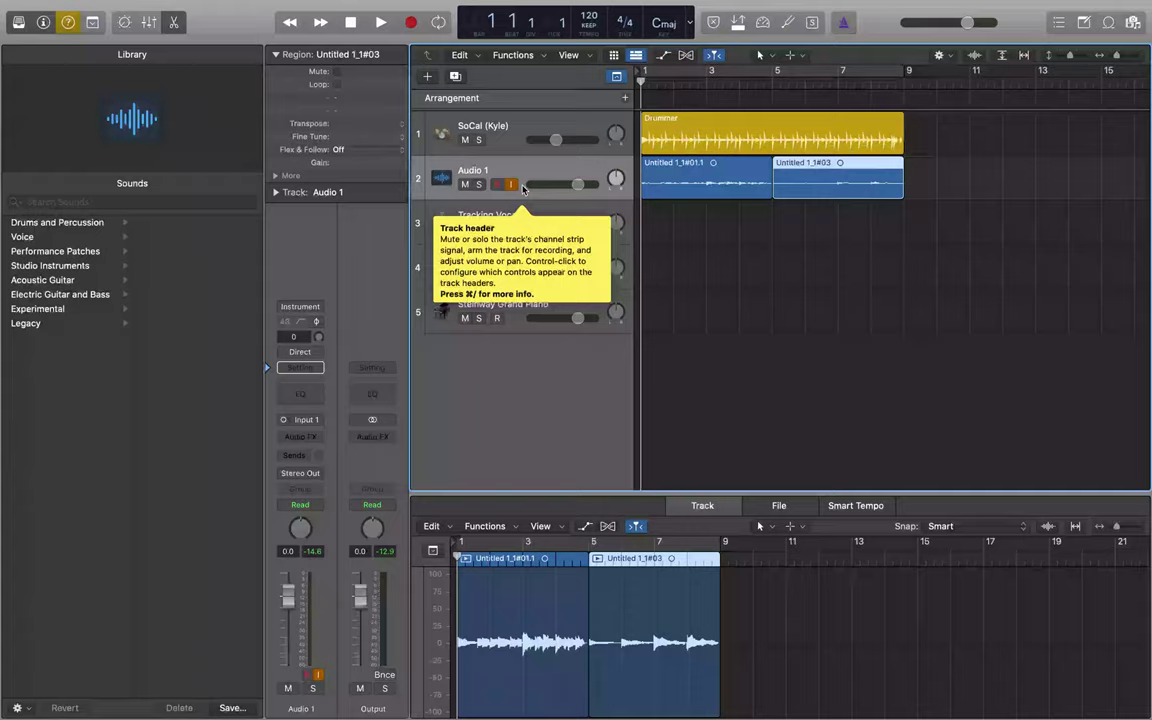
- Repeat the bar 5–9 Audio 1 region once so the copy starts at bar 9, and check playback from bar 5
key(shift+period)
key(shift+comma)
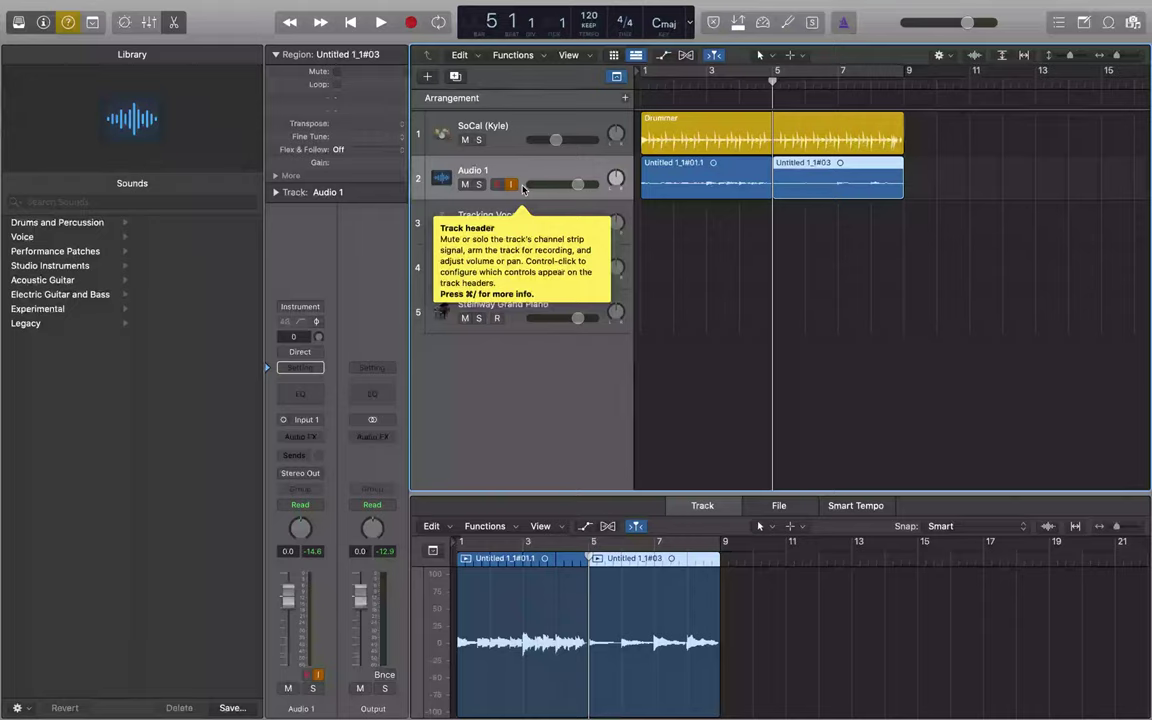
key(super+r)
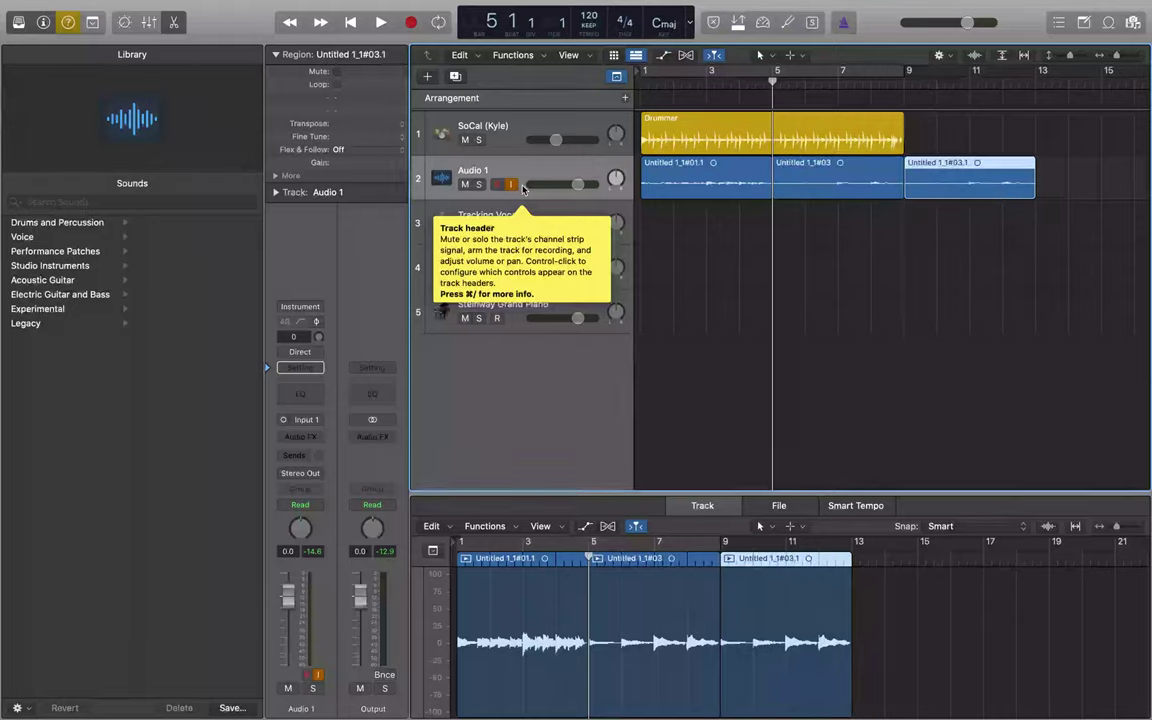
key(space)
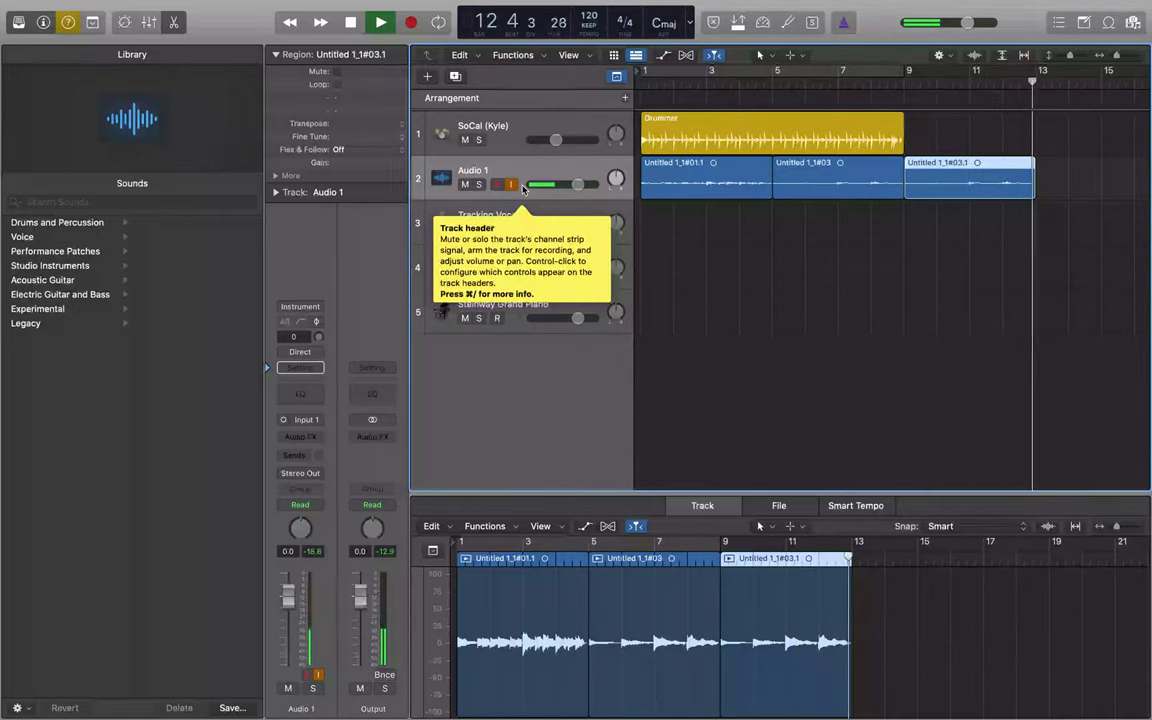
key(space)
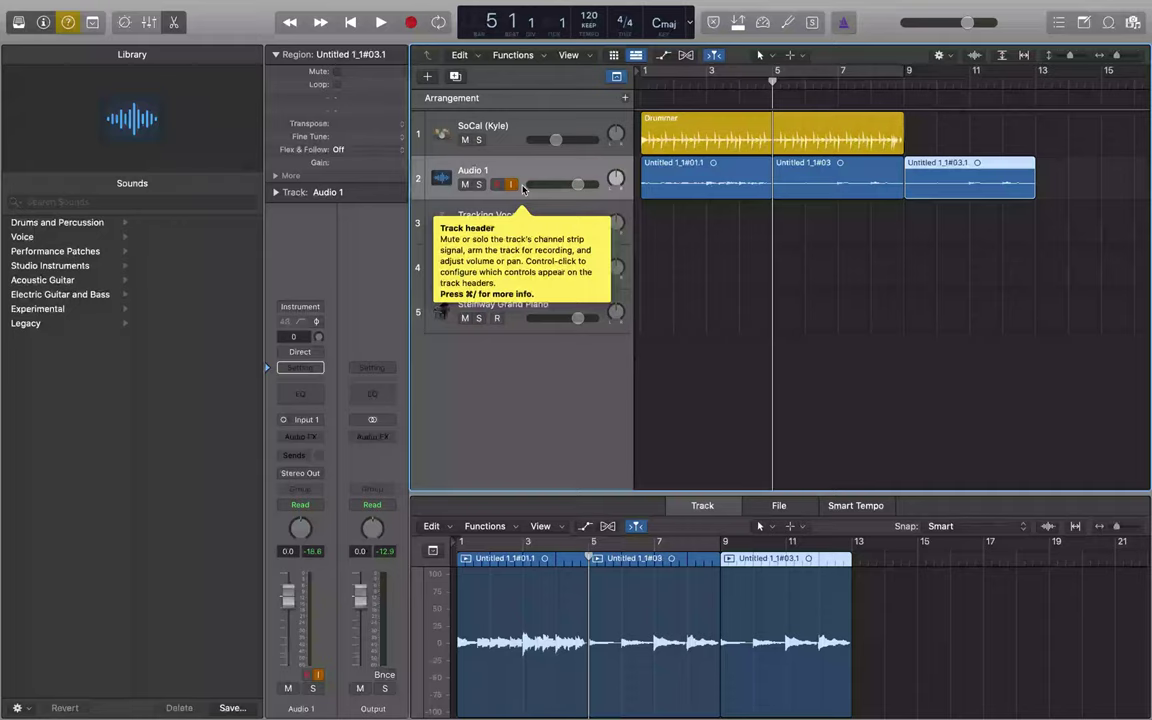
- Create a new audio track below Audio 1 and insert the bx_rockrack V3 plug-in on its channel strip in the mixer
key(alt+super+a)
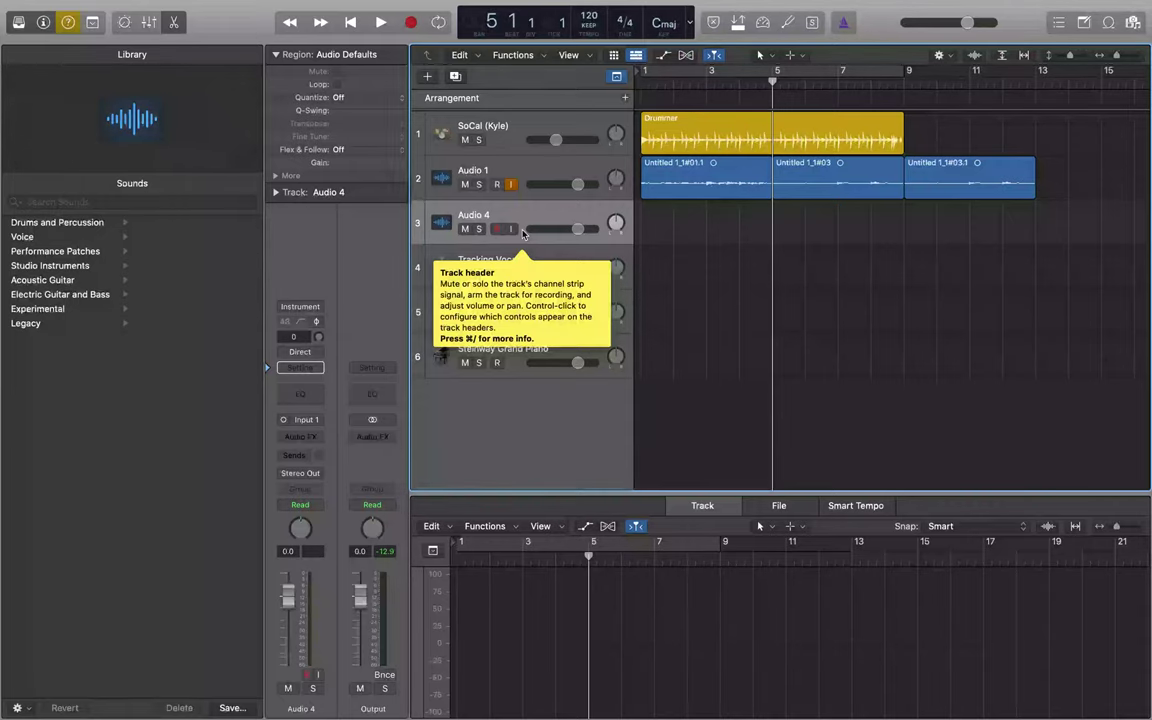
key(x)
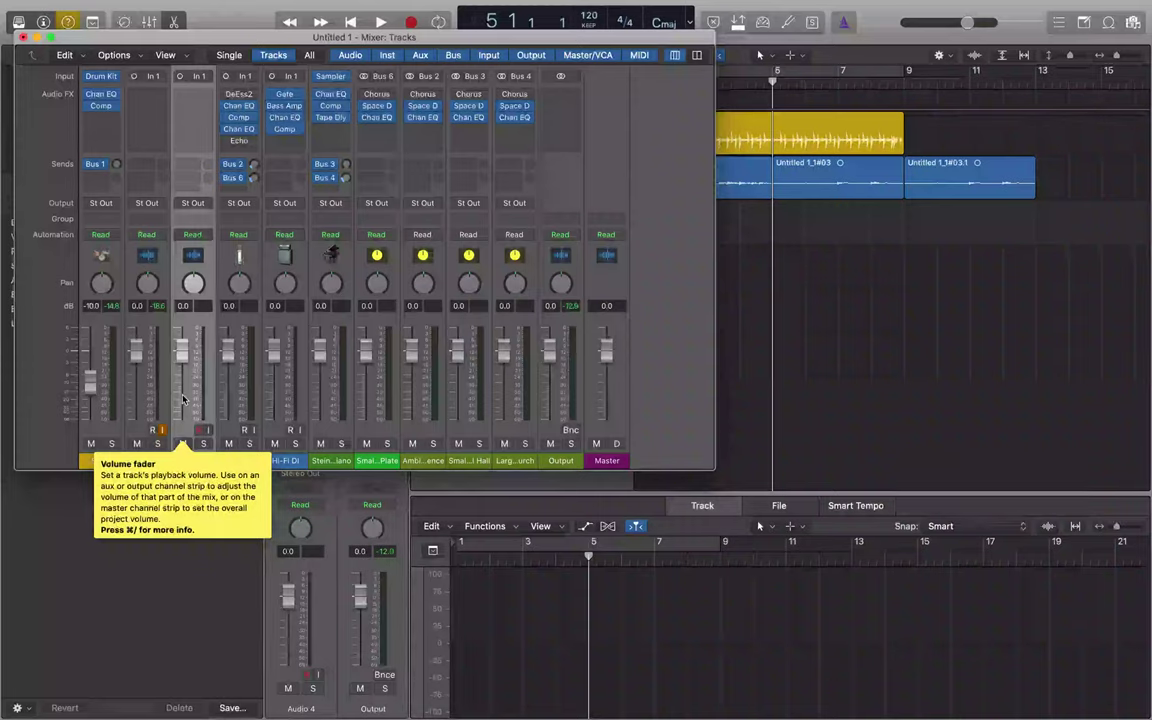
double_click(183, 305)
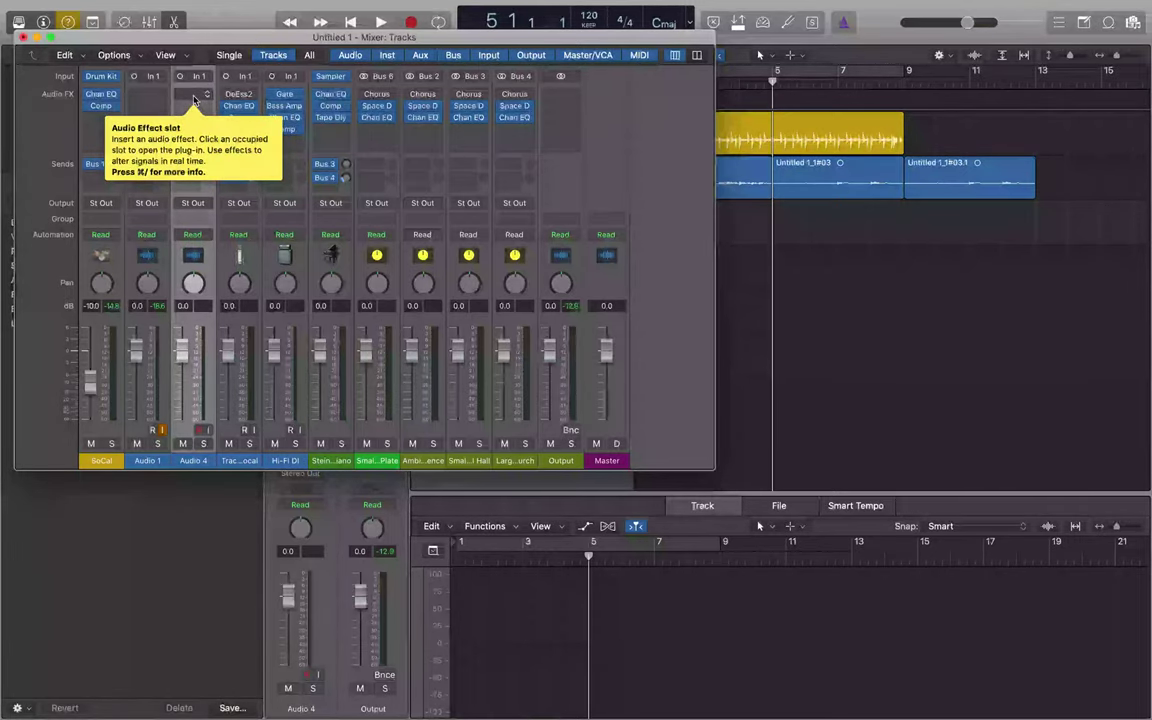
click(194, 98)
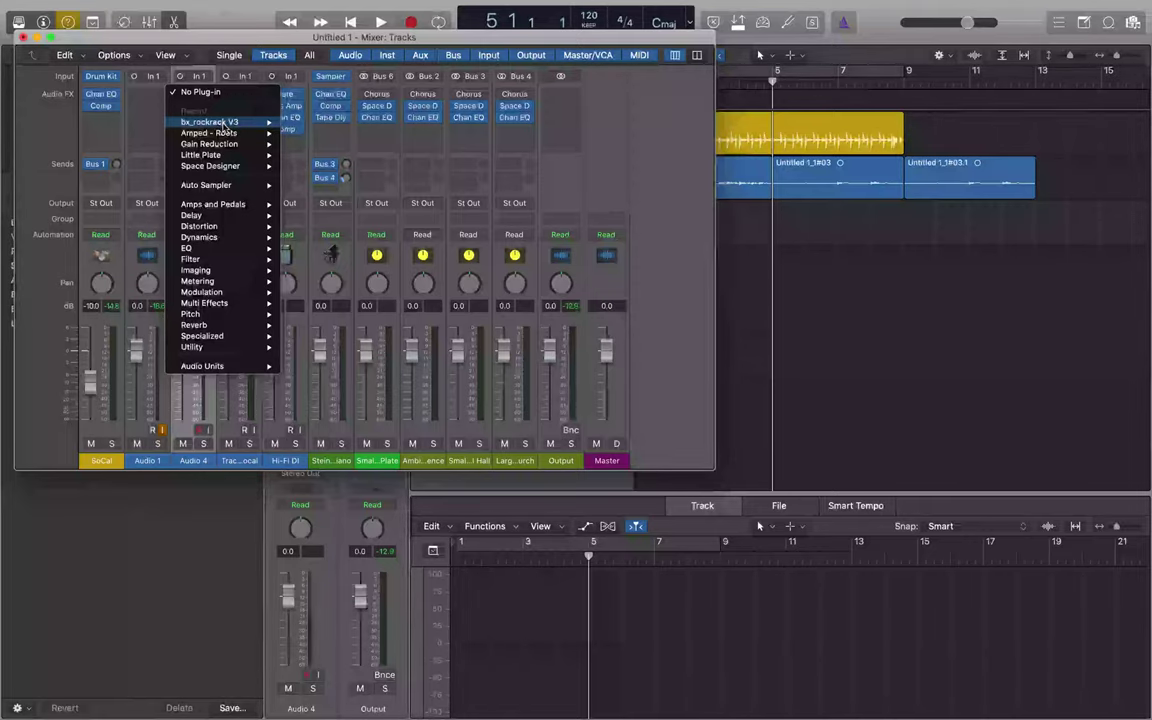
click(222, 122)
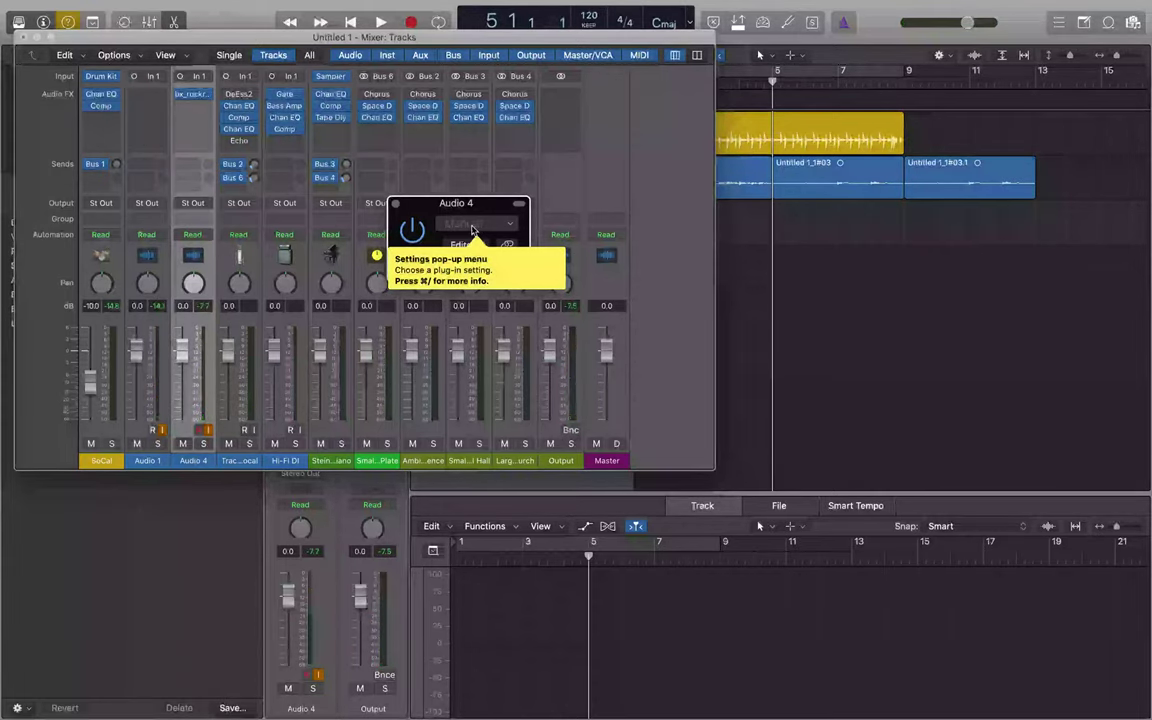
- Load the 02 Mega Combination preset in bx_rockrack V3, set the noise gate threshold to -68.4 dB and close the plug-in
key(bracketright)
key(bracketright)
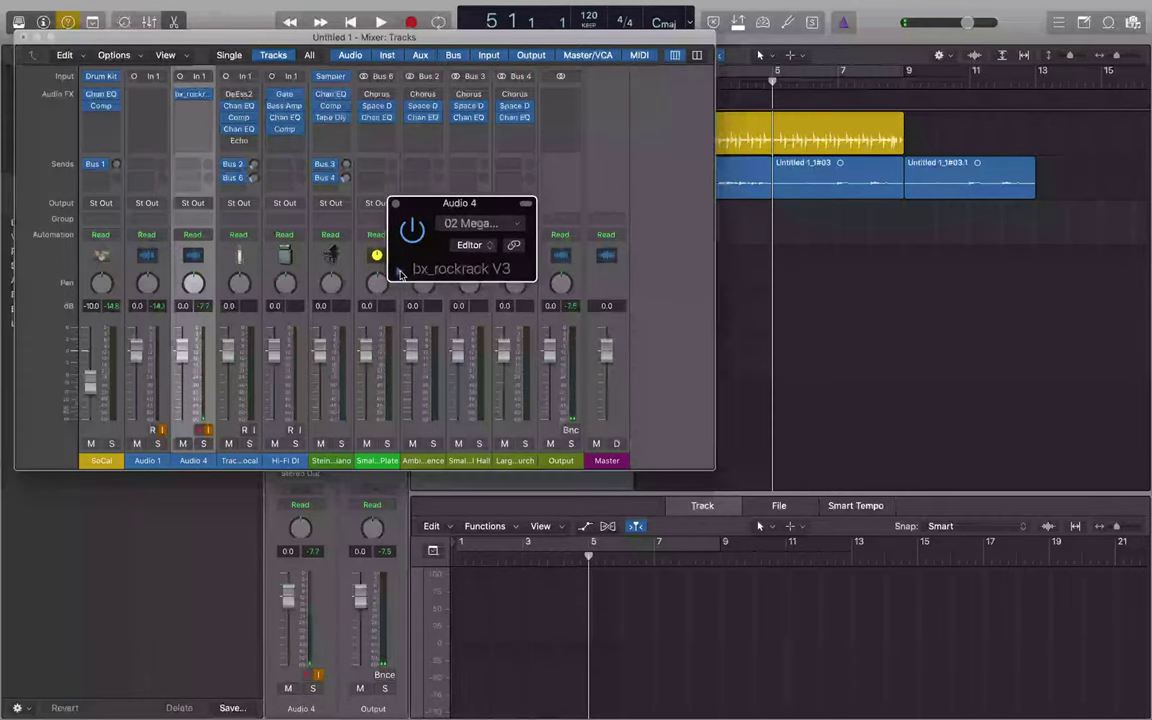
click(399, 272)
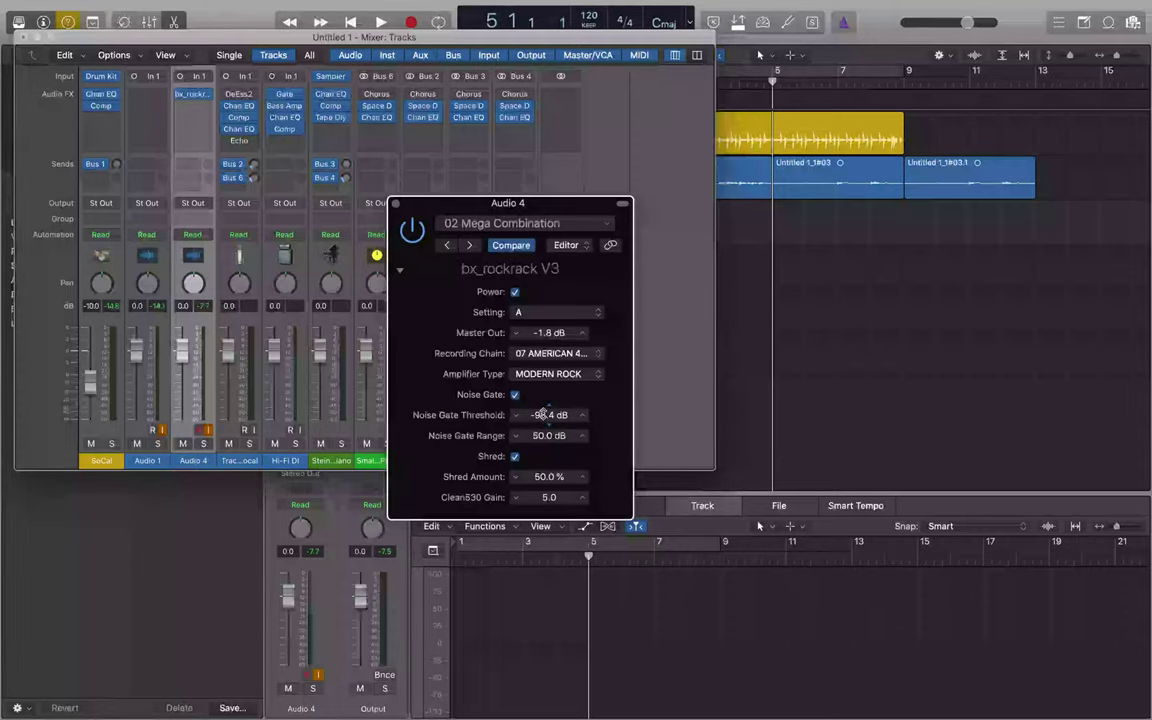
drag(543, 414, 543, 415)
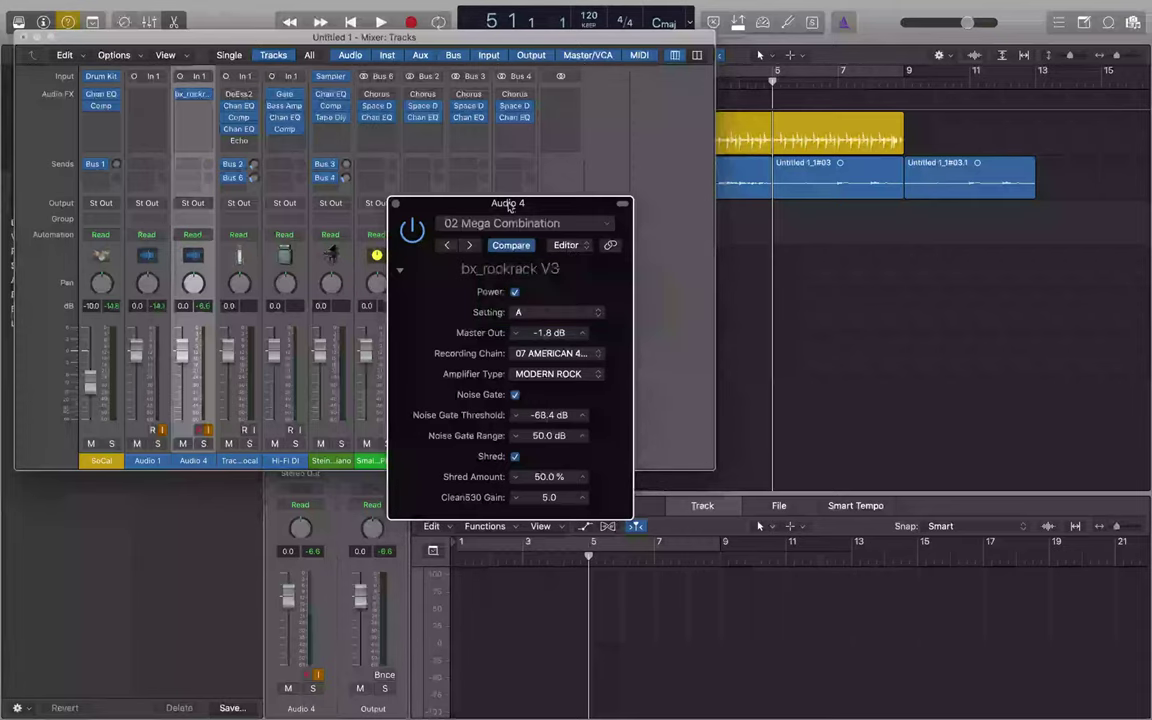
click(396, 205)
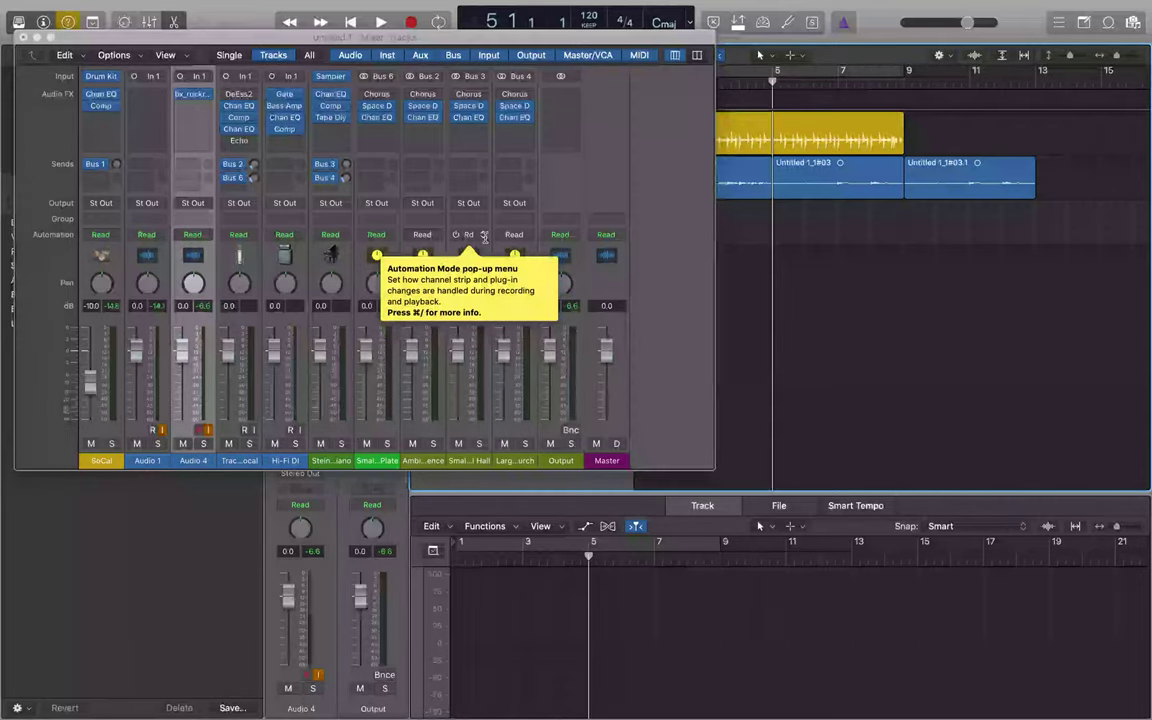
- Rename the new audio track "Distorted GUitar" and keep it as the selected track
text(Distorted GUitar)
key(Return)
key(Up)
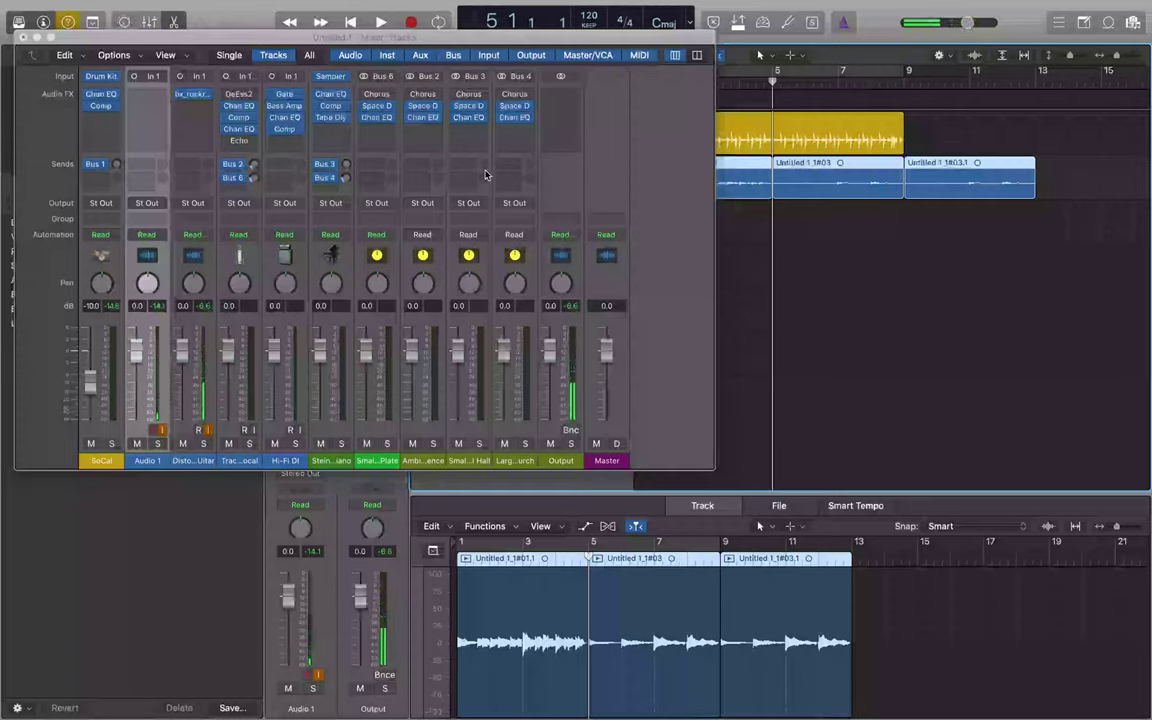
key(Down)
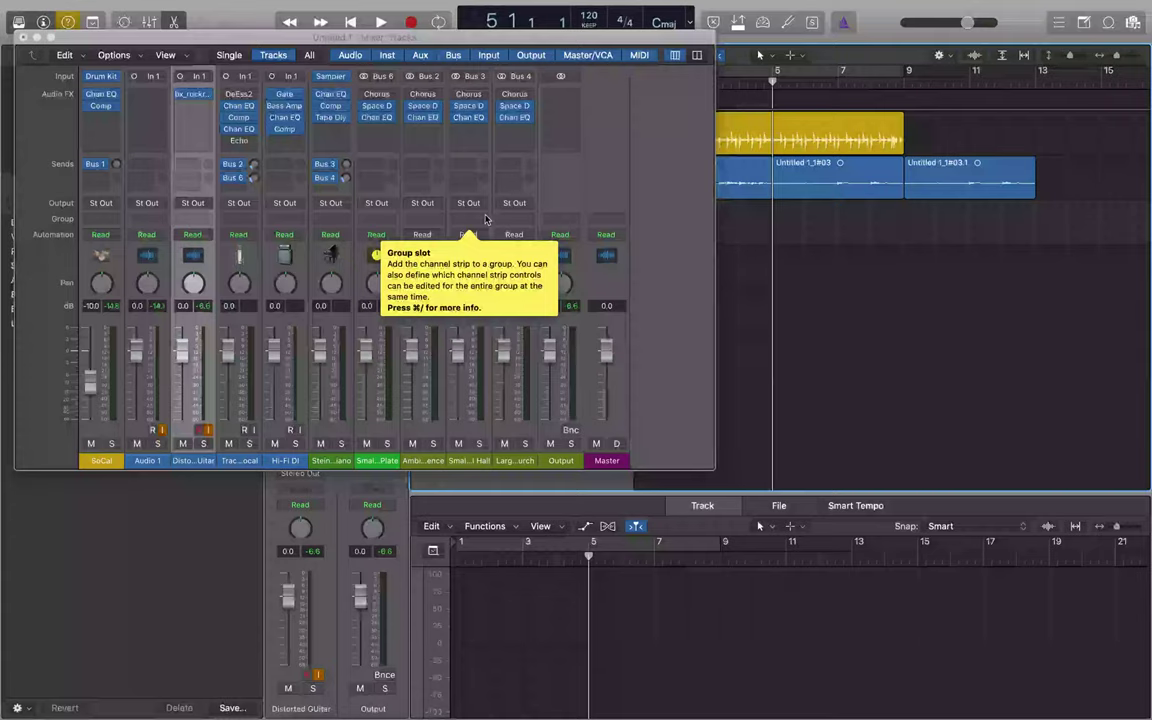
- Move the playhead to bar 12 and try recording a take on the Distorted GUitar track
key(period)
key(period)
key(period)
key(period)
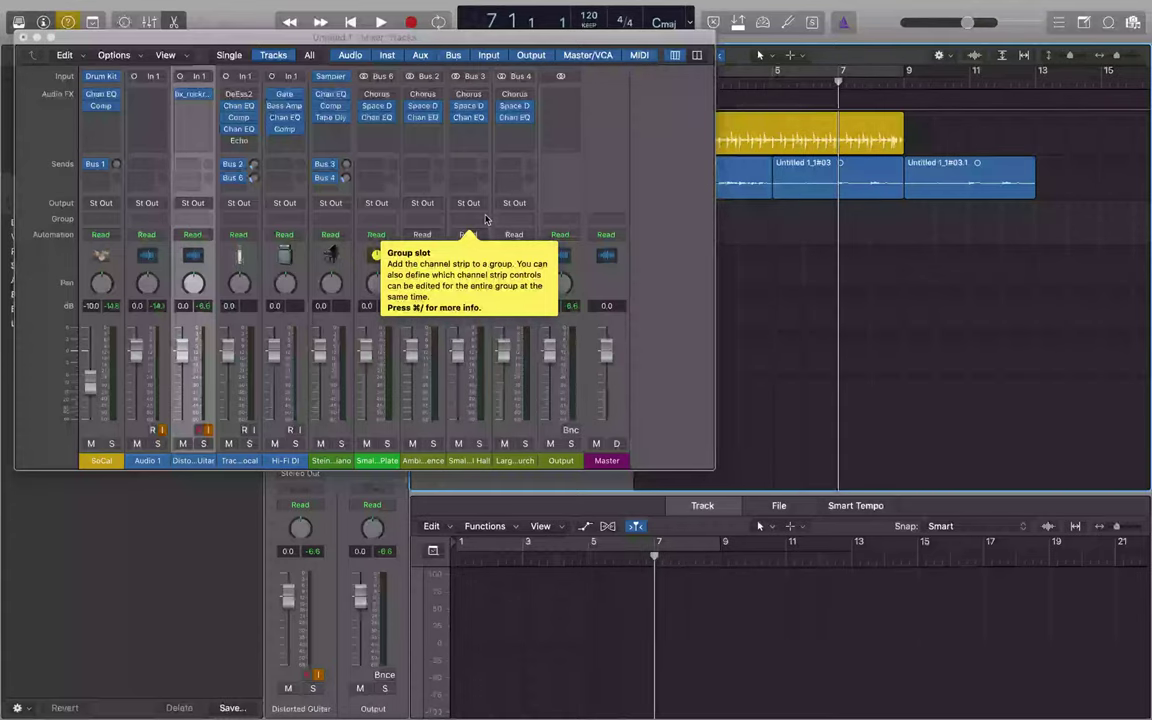
key(period)
key(period)
key(period)
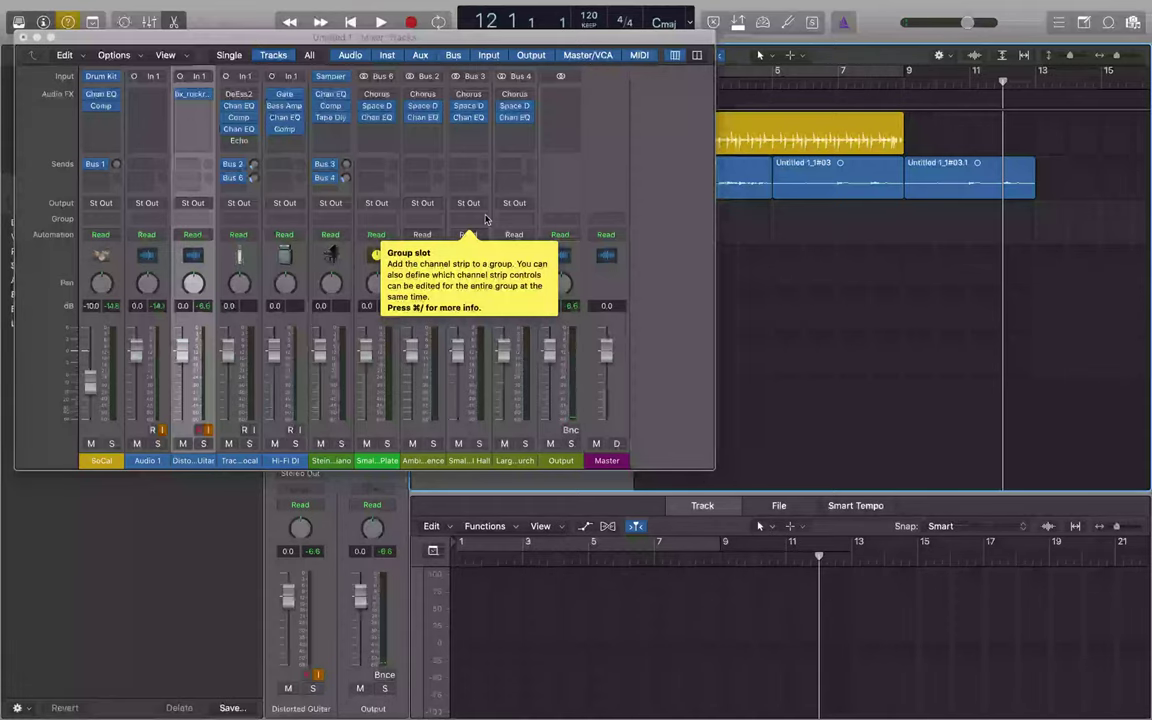
key(r)
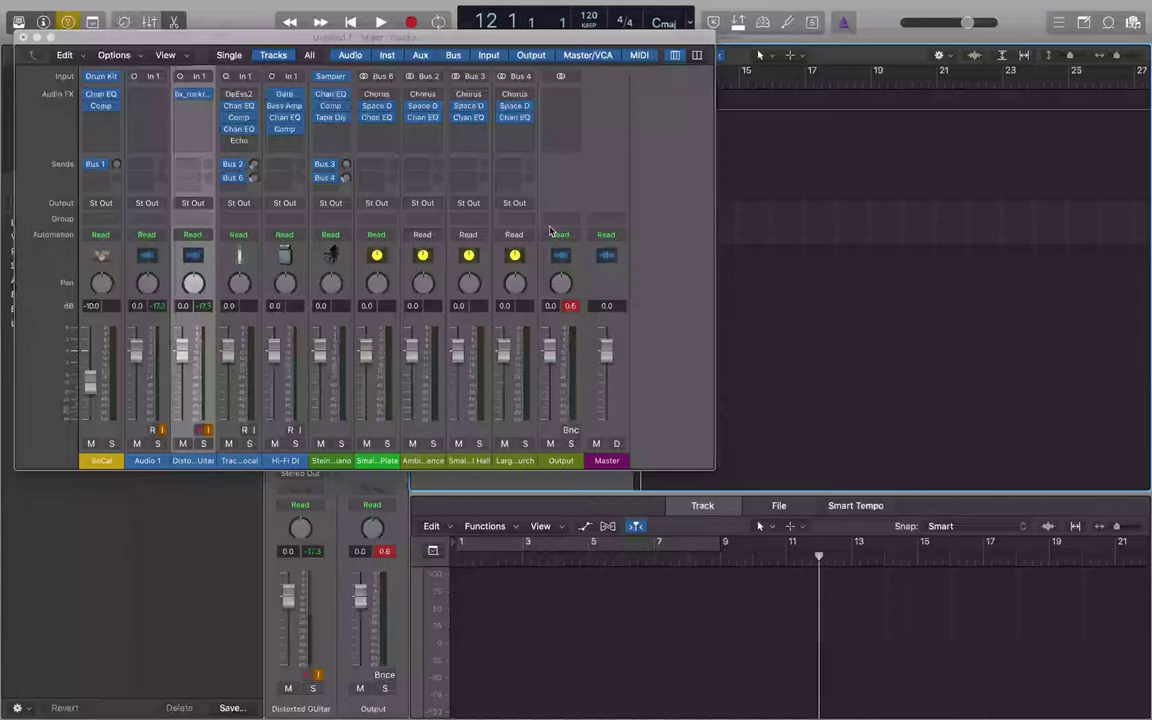
- Lower the Distorted GUitar track's volume to -10.0 dB
key(alt+Down)
key(alt+Down)
key(alt+Down)
key(alt+Down)
key(alt+Down)
key(alt+Down)
key(alt+Down)
key(alt+Down)
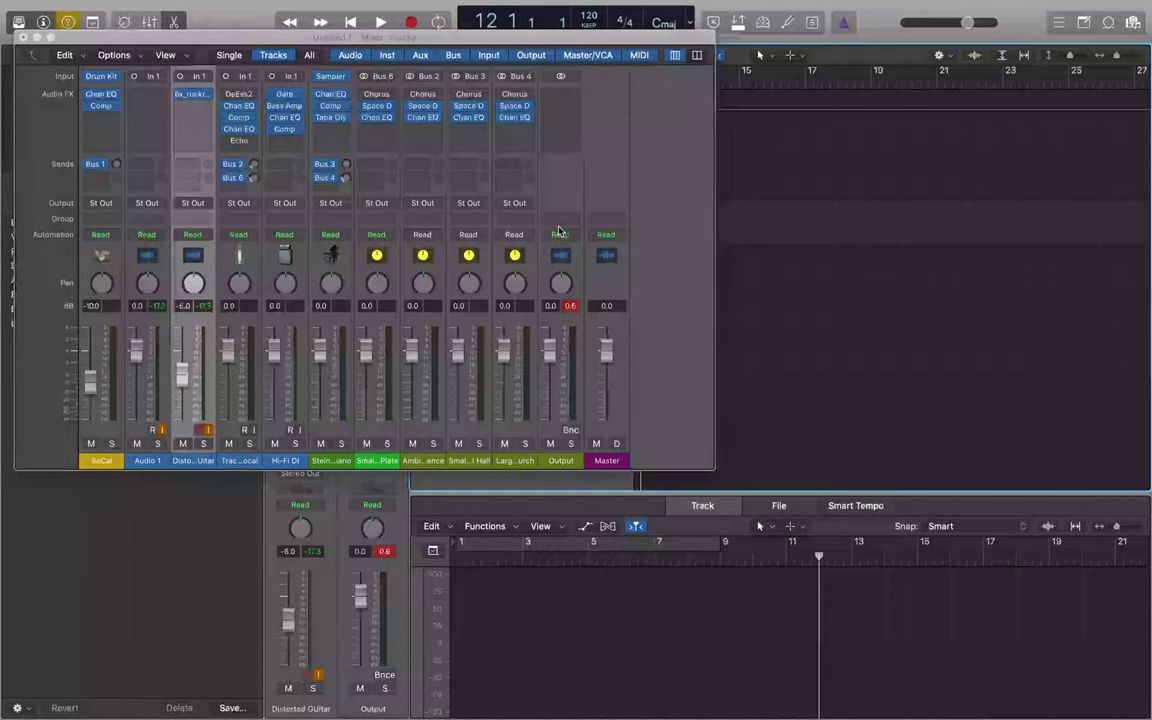
key(alt+Down)
key(alt+Down)
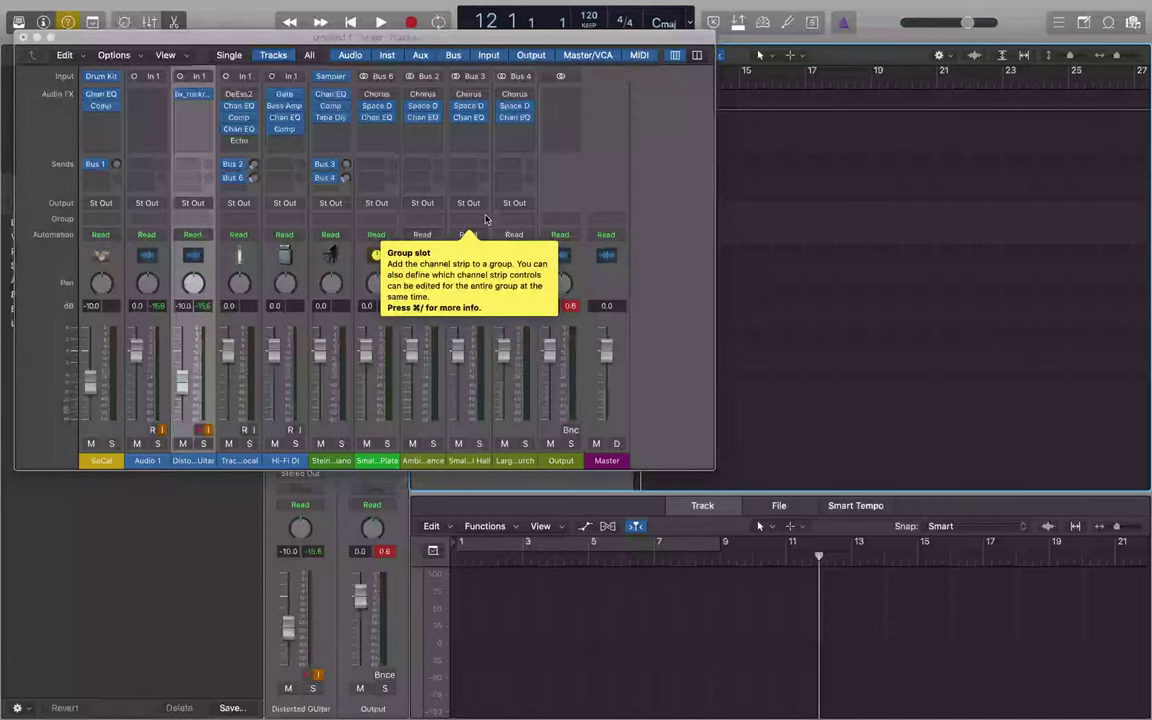
- Record a Distorted GUitar take from bar 12 to just past bar 17 and trim the region's end to bar 17
key(r)
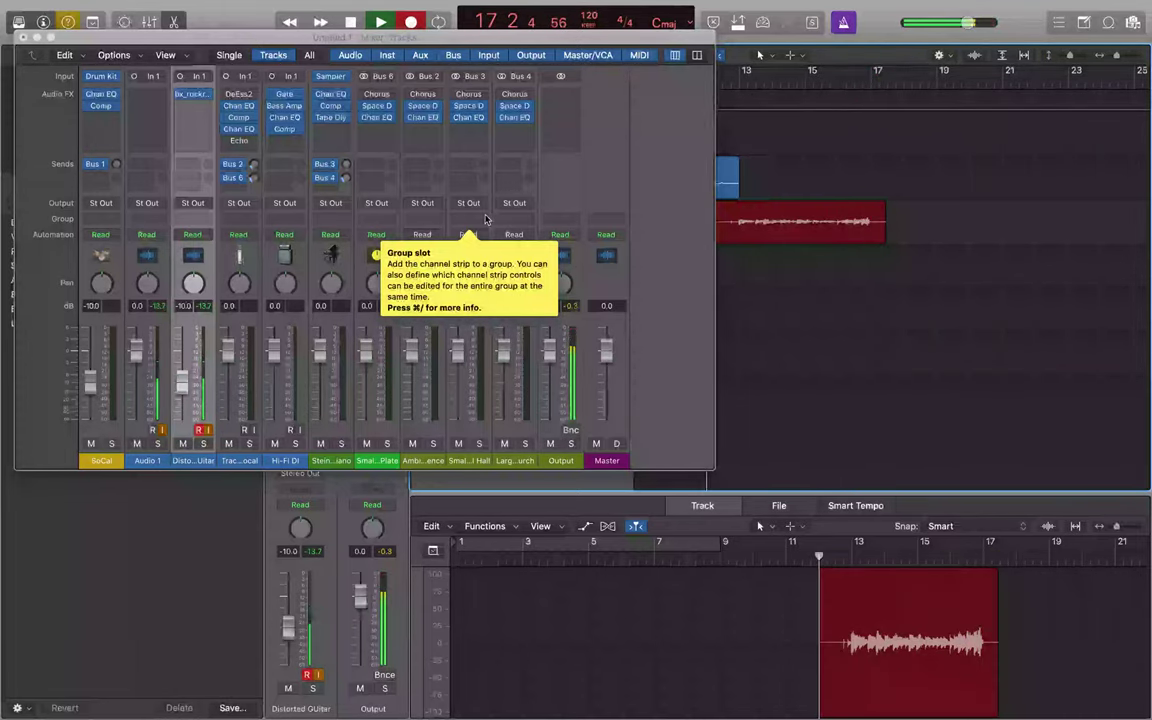
key(space)
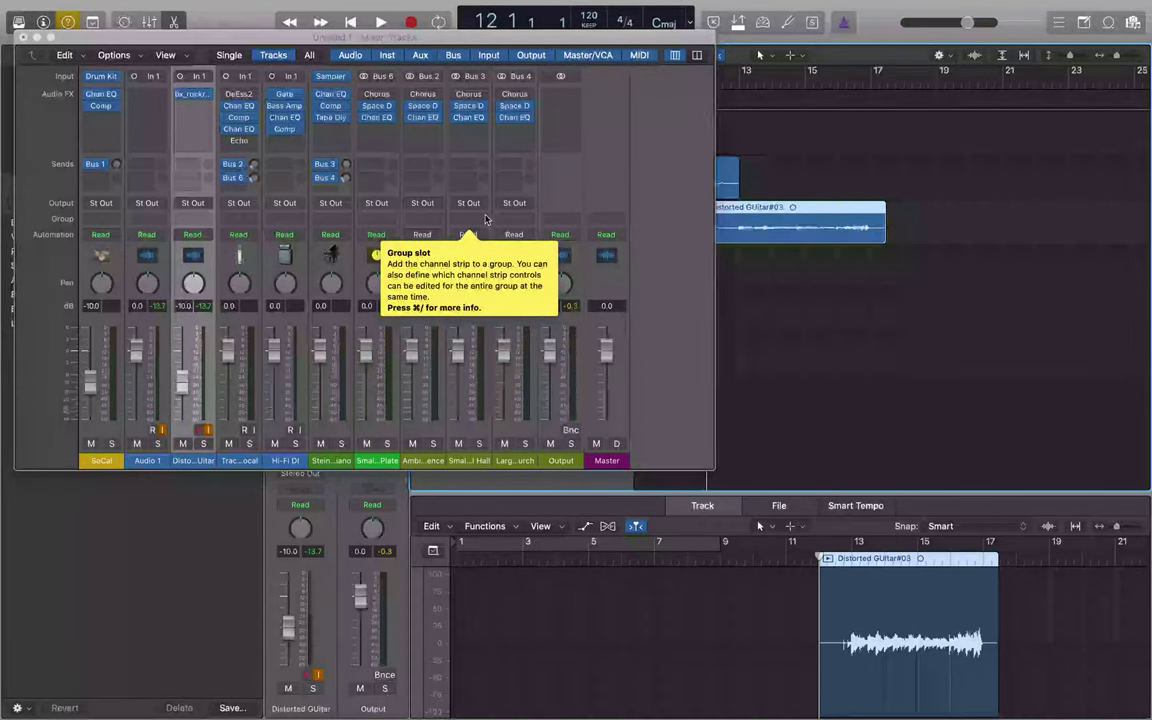
key(alt+Return)
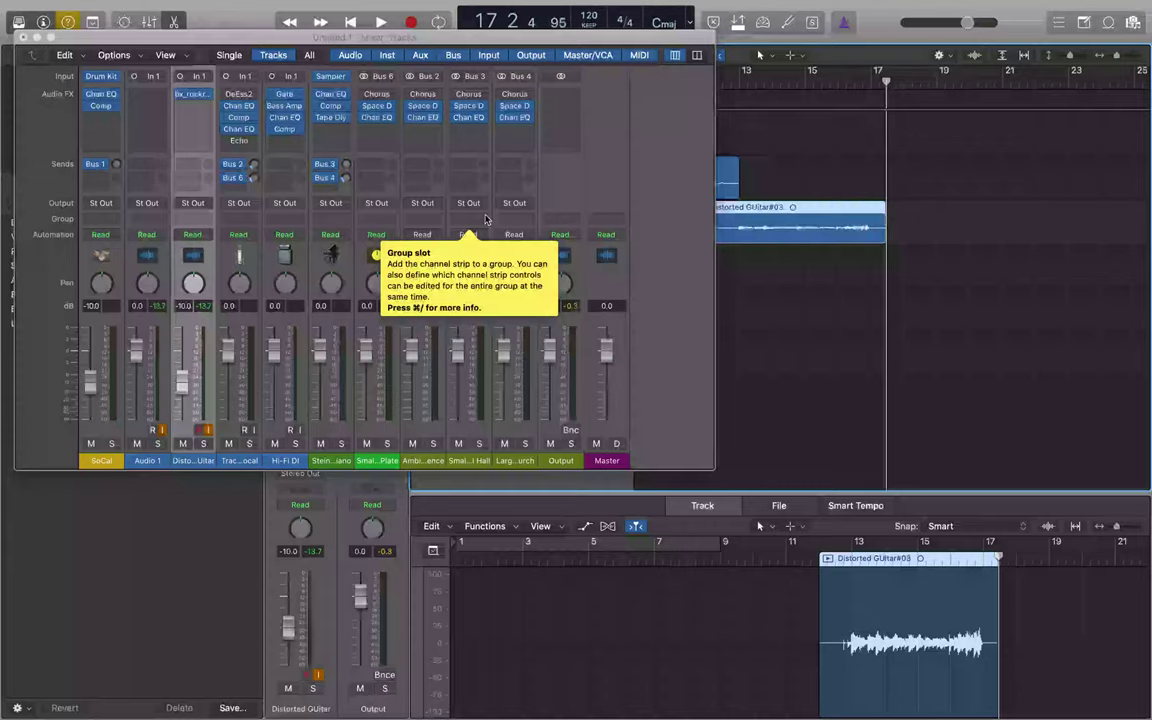
key(comma)
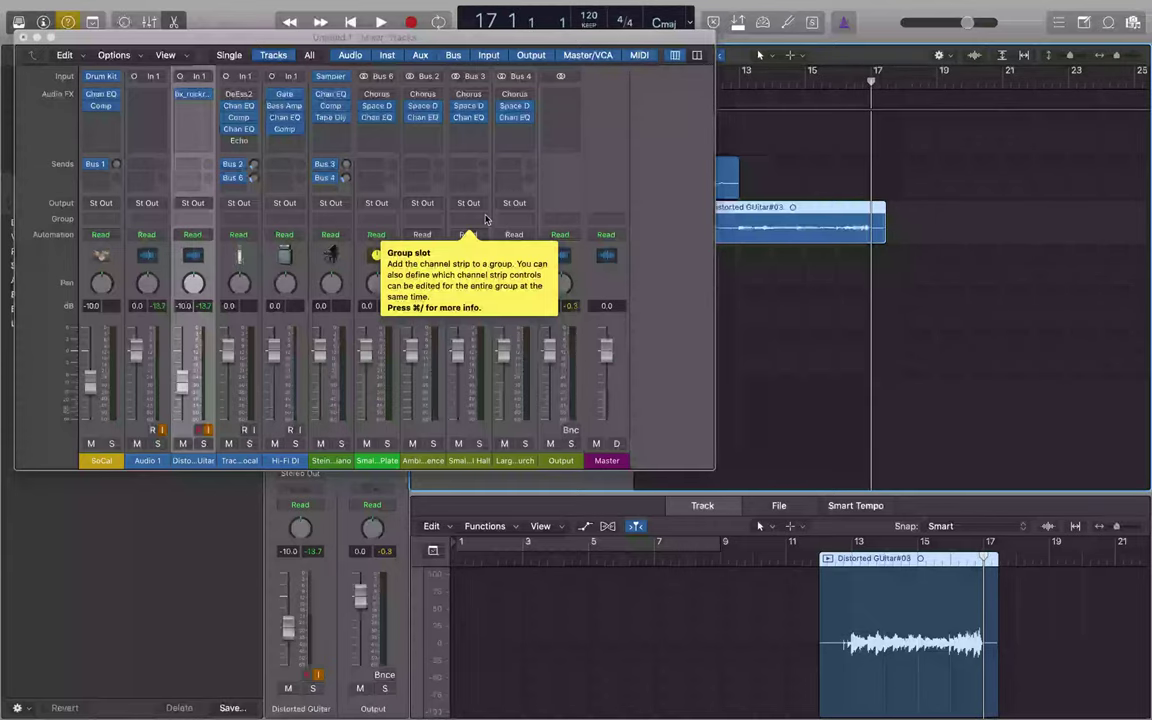
key(alt+bracketright)
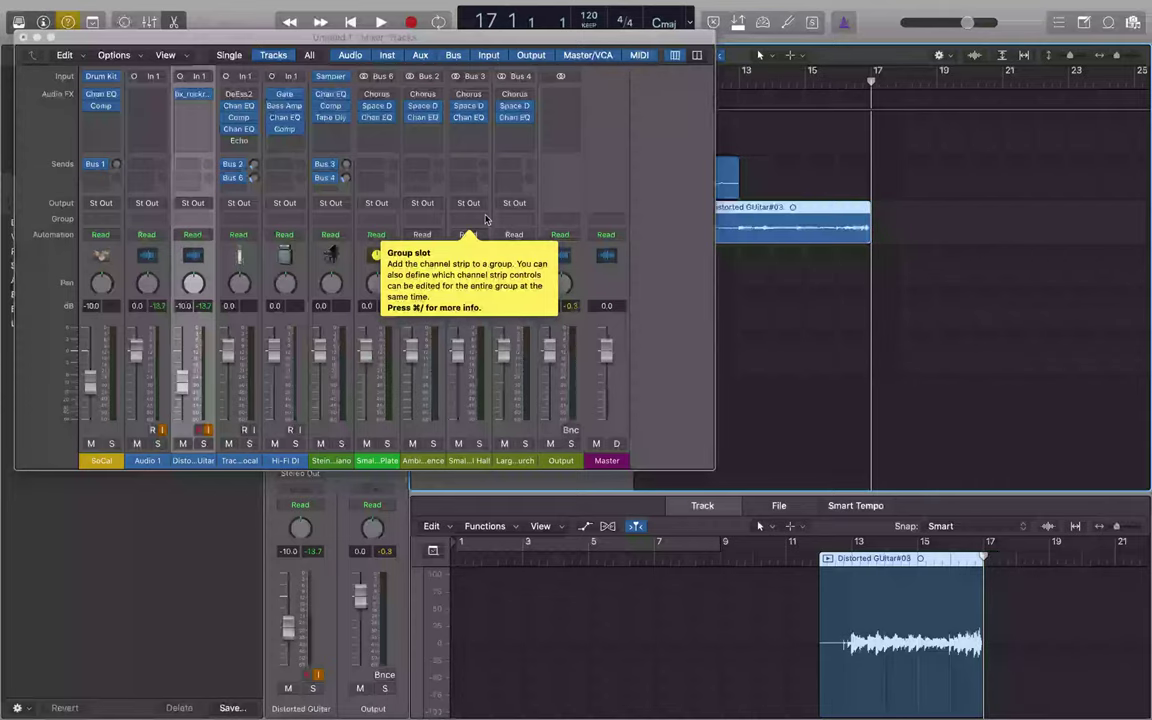
- Duplicate the Distorted GUitar track with its channel strip settings
key(space)
key(space)
key(super+d)
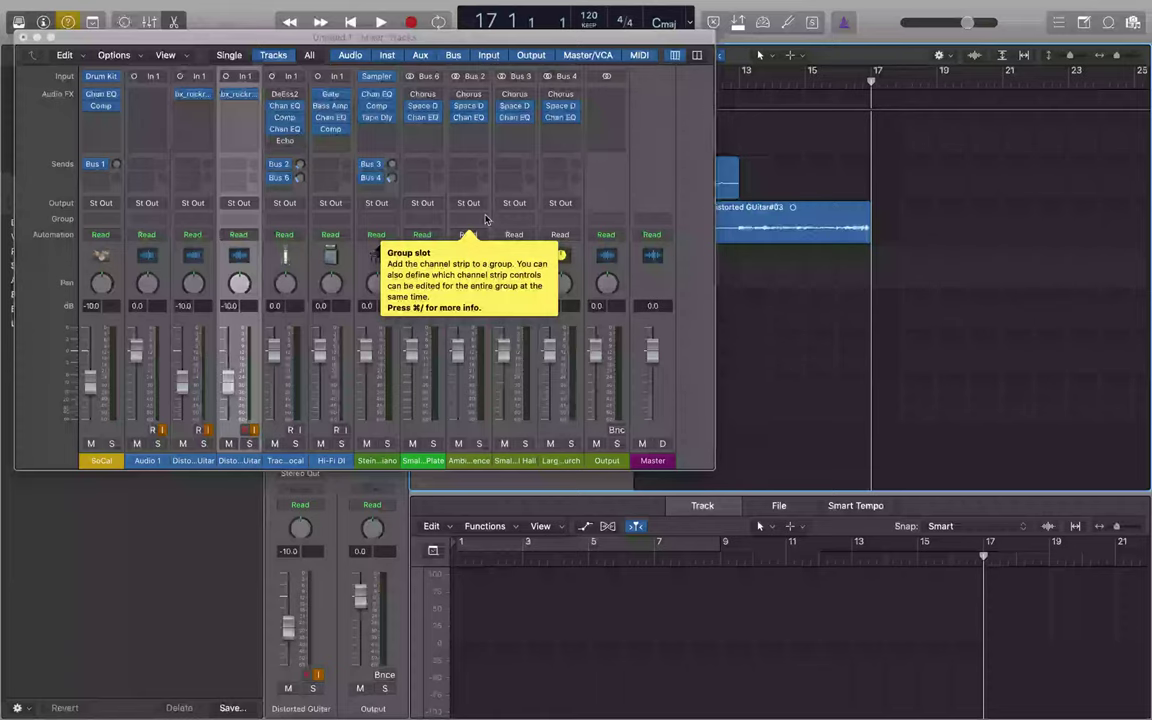
- Pan the original Distorted GUitar track to -64 and its duplicate to +63
key(Up)
key(Up)
key(Down)
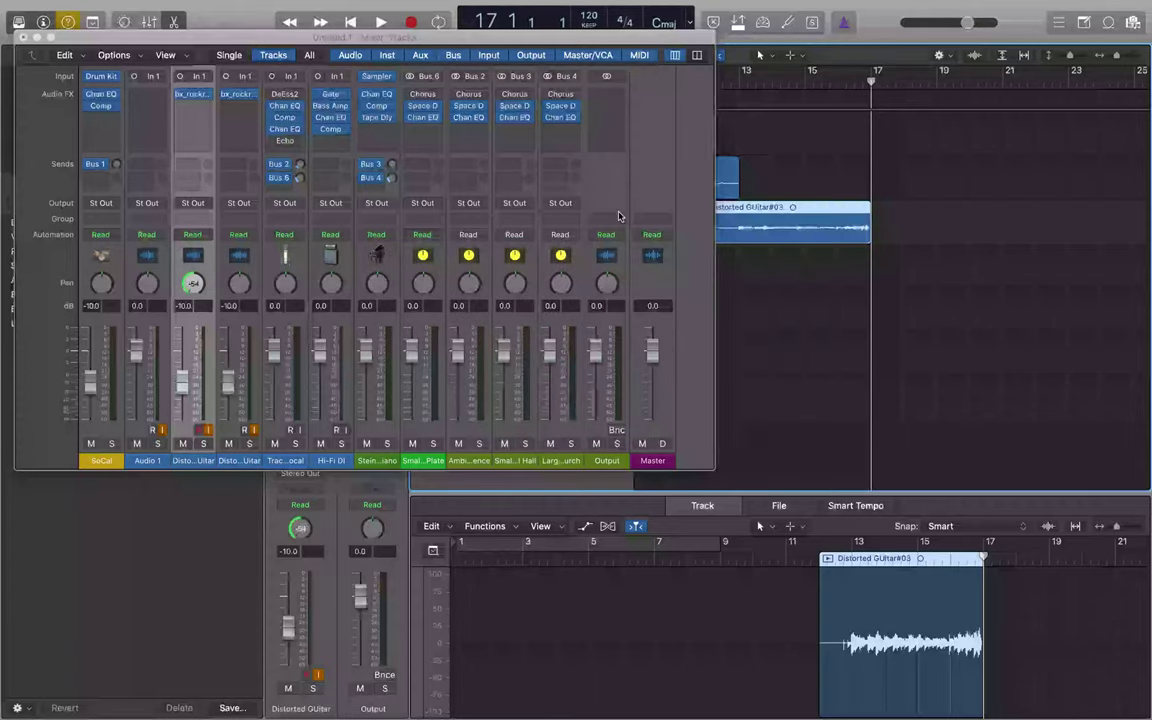
key(Down)
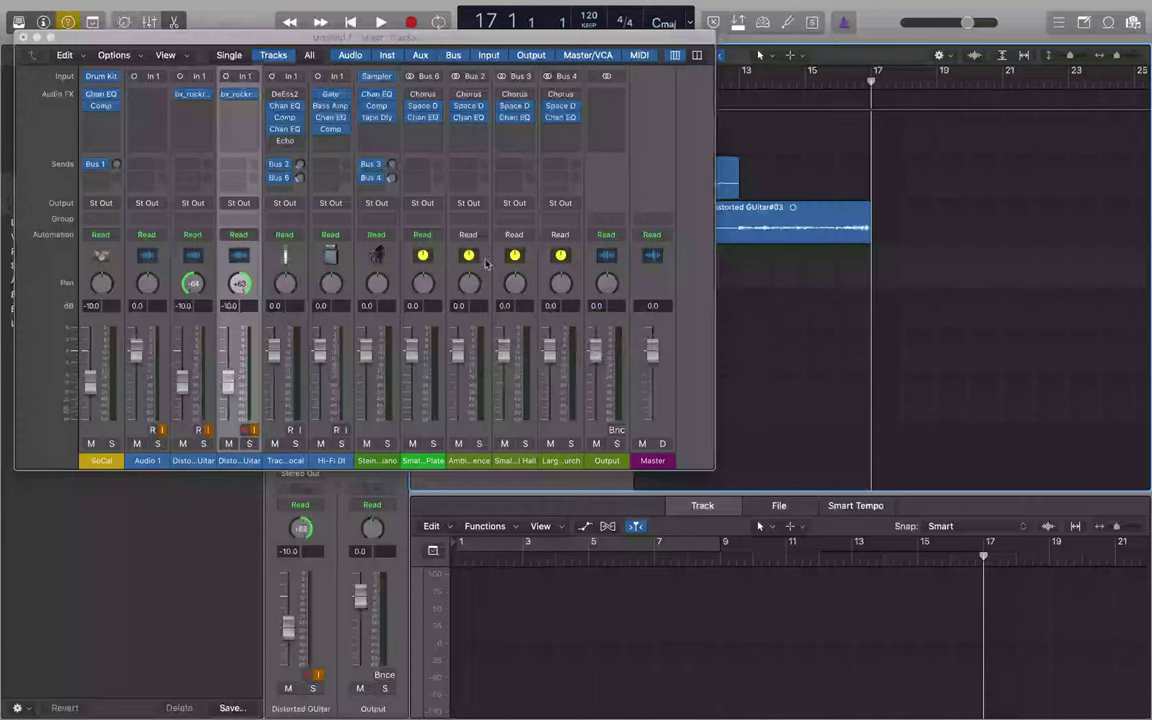
- Turn off input monitoring on the original Distorted GUitar track and rename the duplicate "Distorted Guitar 2"
key(Up)
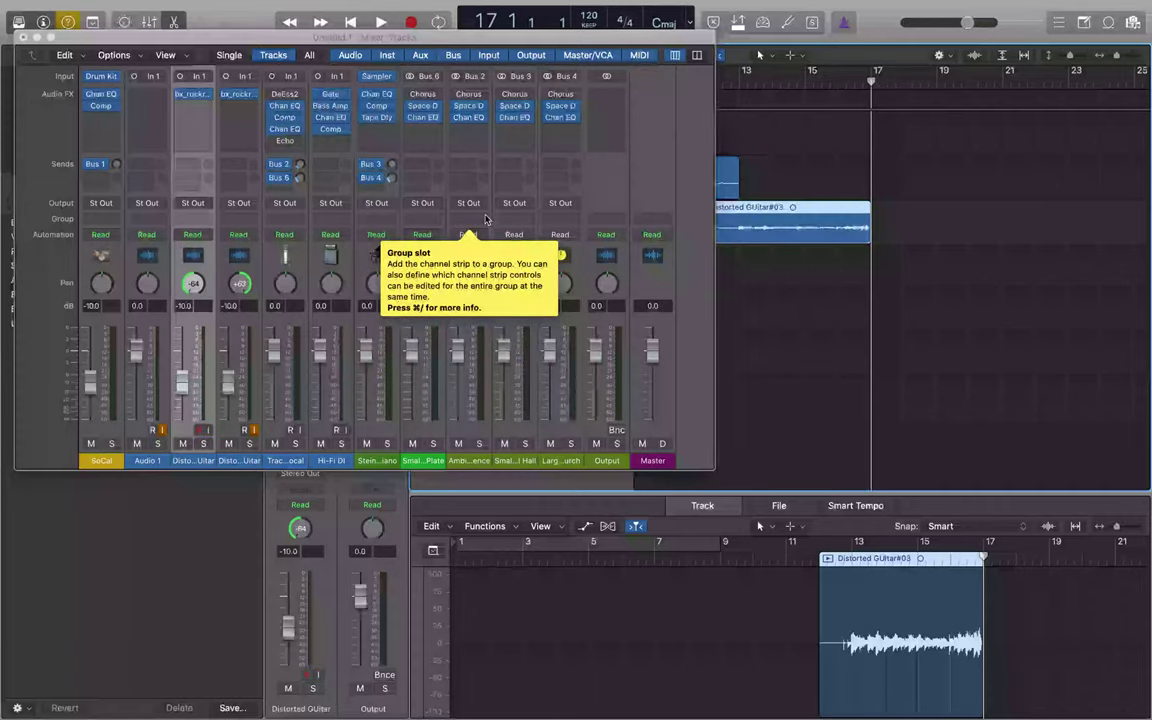
key(Down)
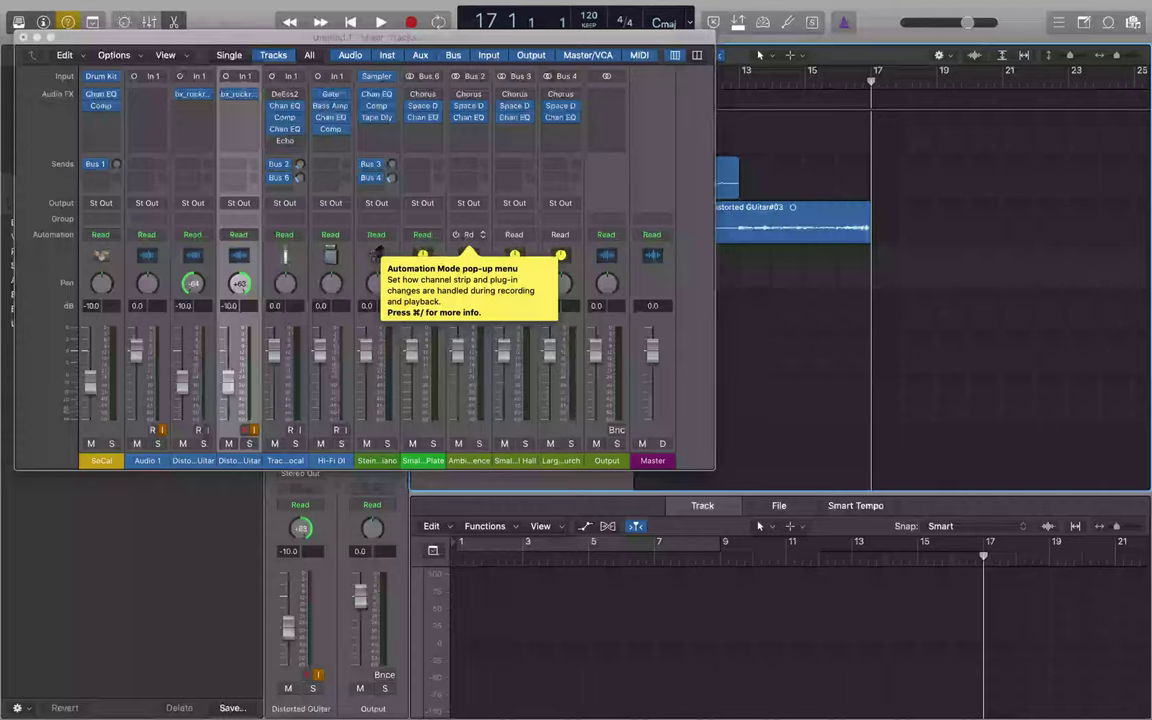
key(Return)
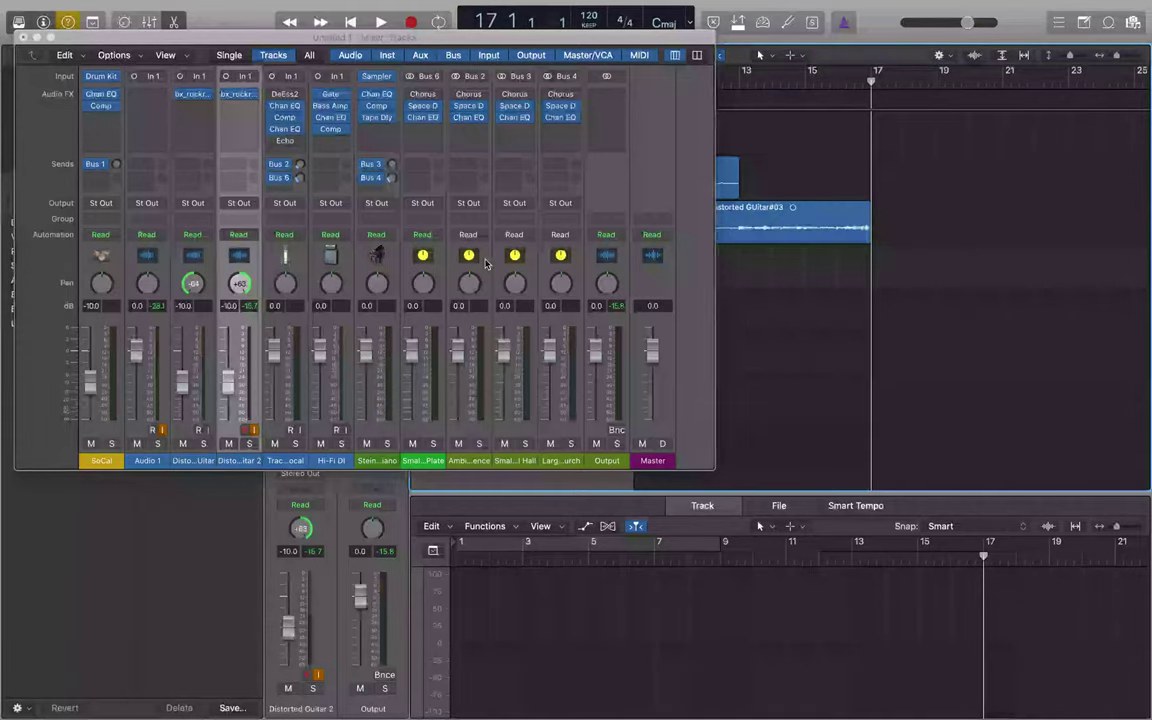
- Move the playhead to bar 12 and record a Distorted Guitar 2 take to just past bar 17
key(space)
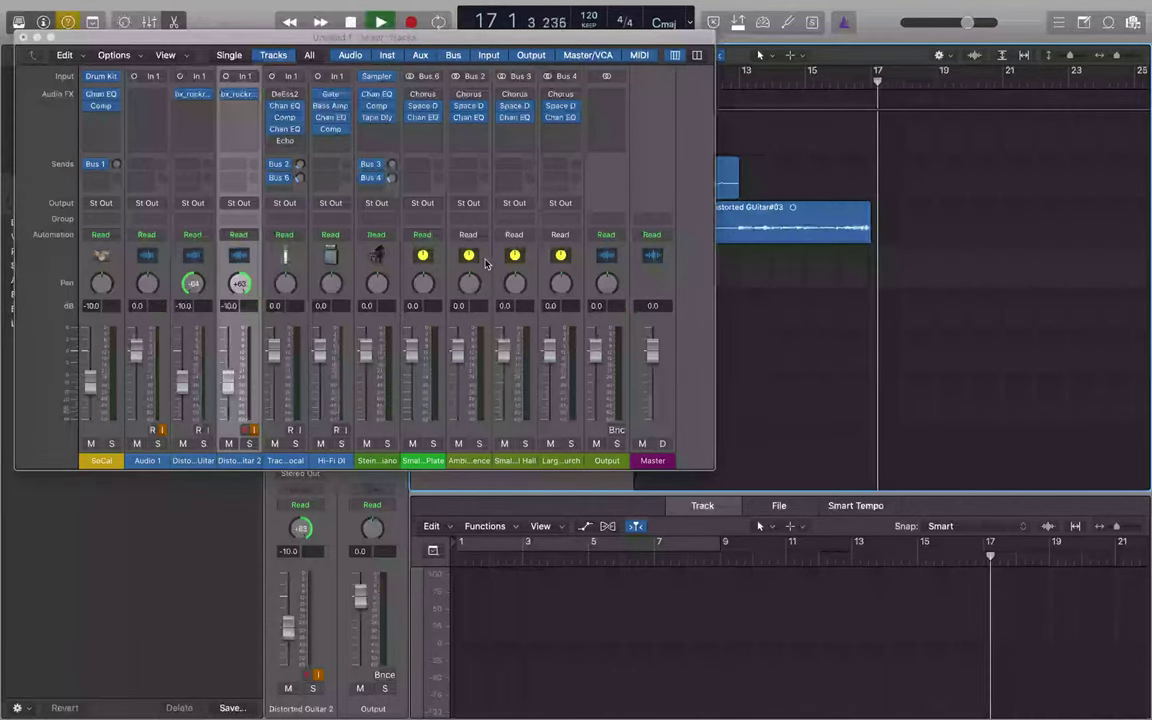
key(space)
key(comma)
key(comma)
key(comma)
key(comma)
key(comma)
key(comma)
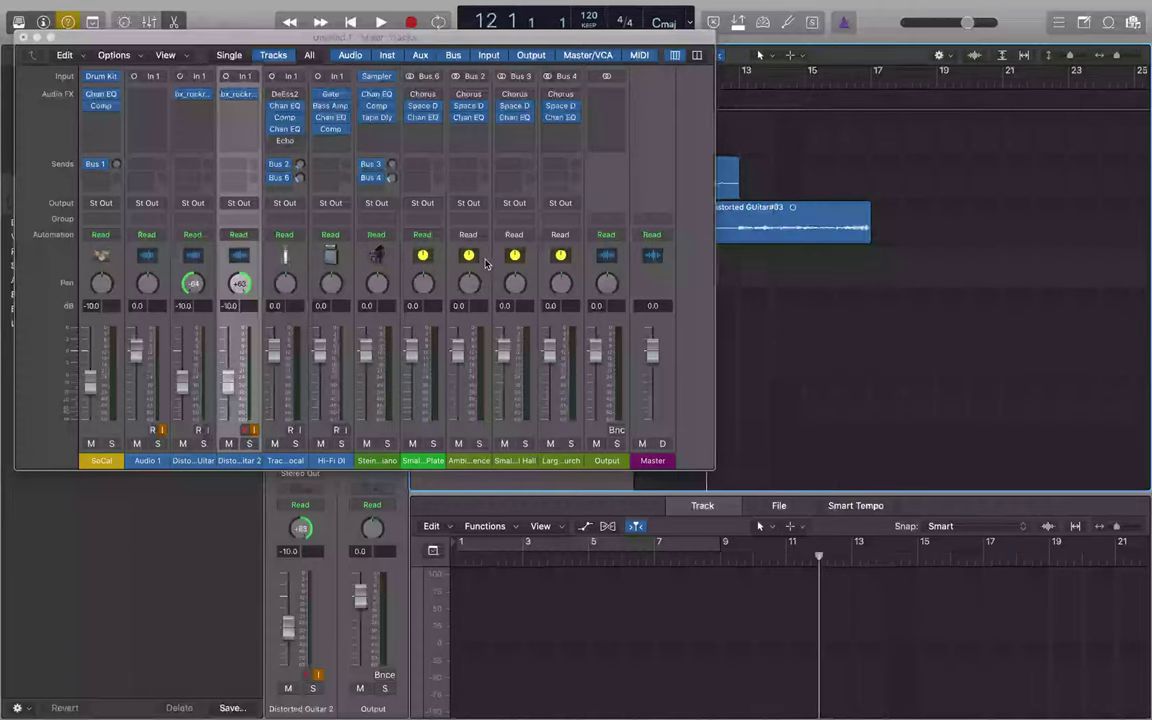
key(space)
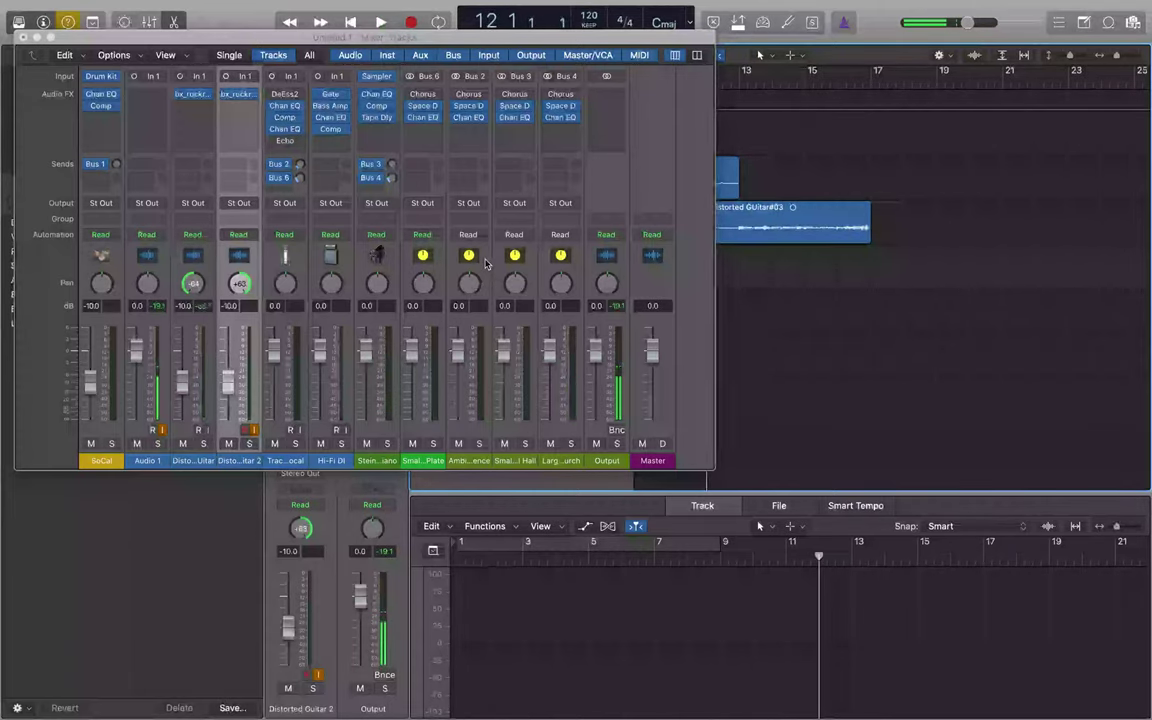
key(space)
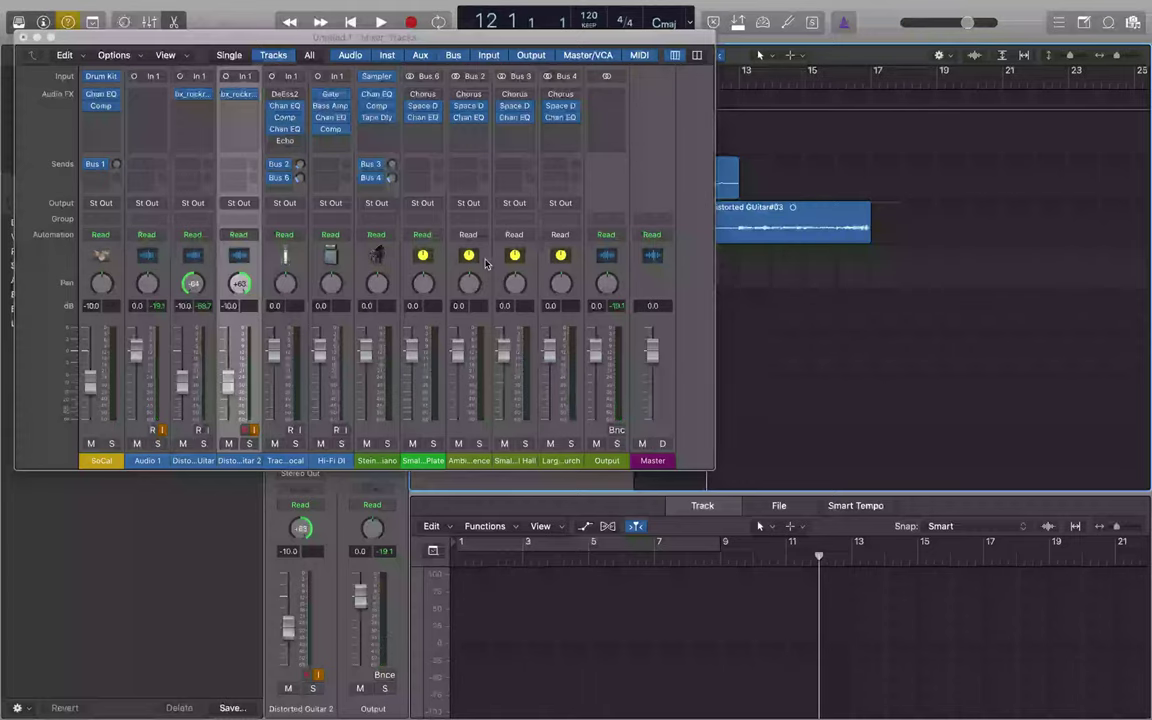
key(r)
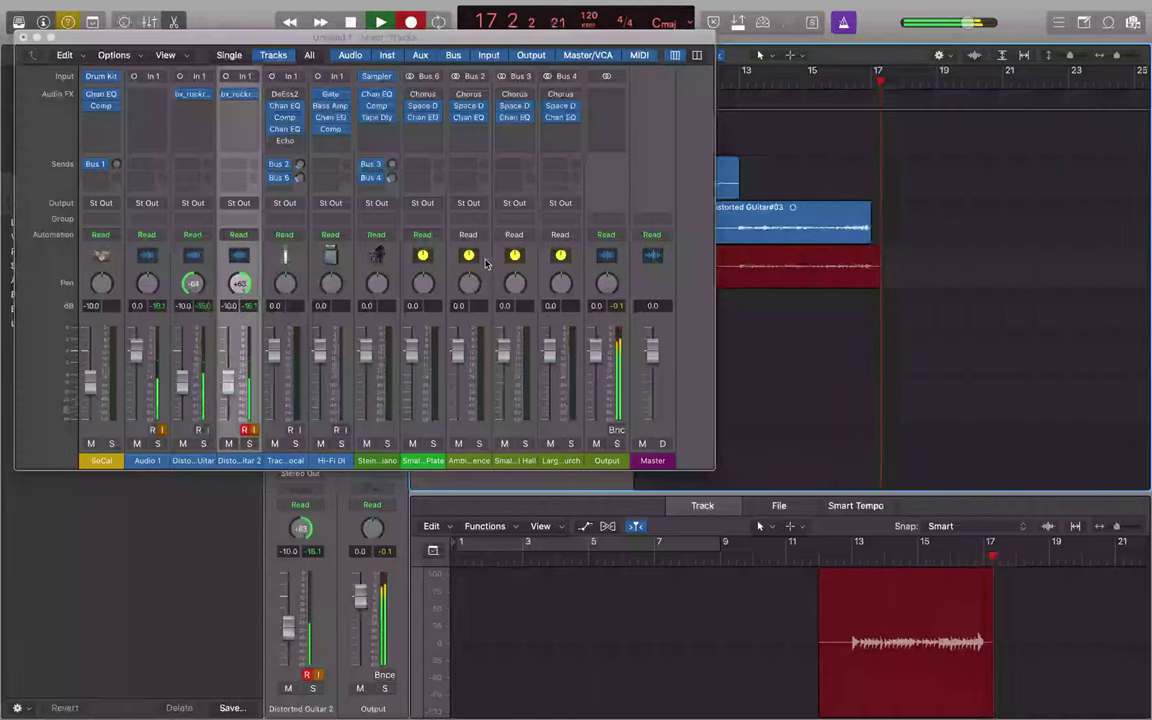
key(space)
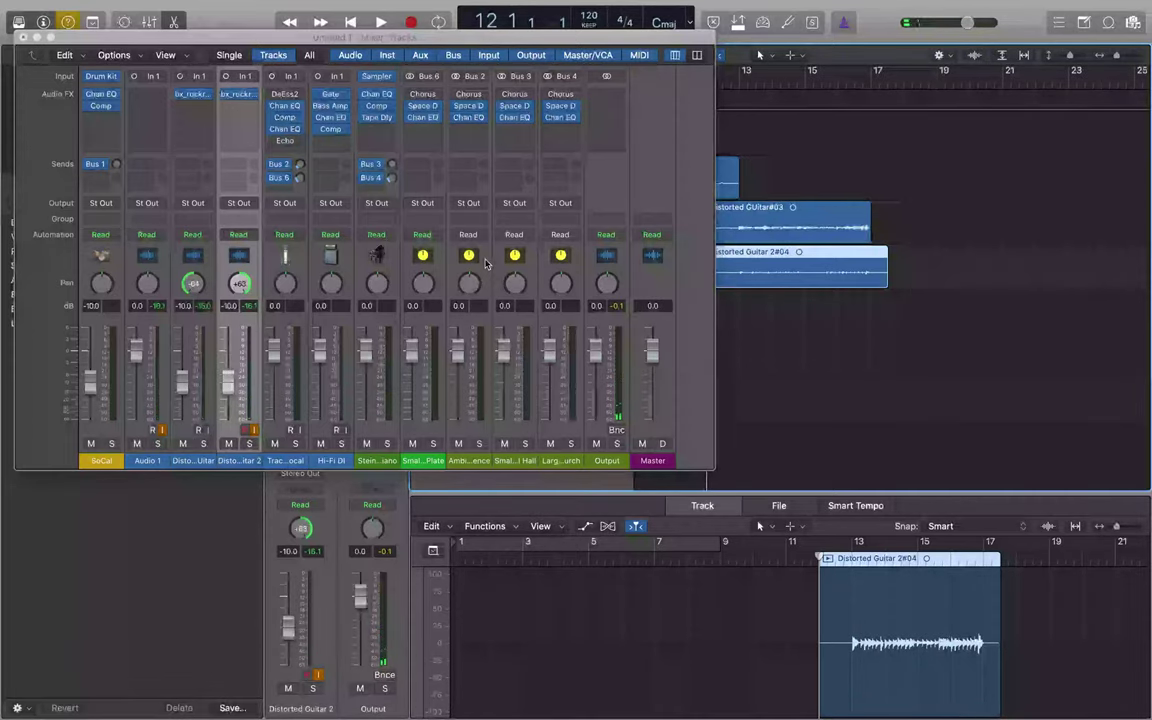
- Play back the doubled guitar take and trim the Distorted Guitar 2 region's end to bar 17
key(space)
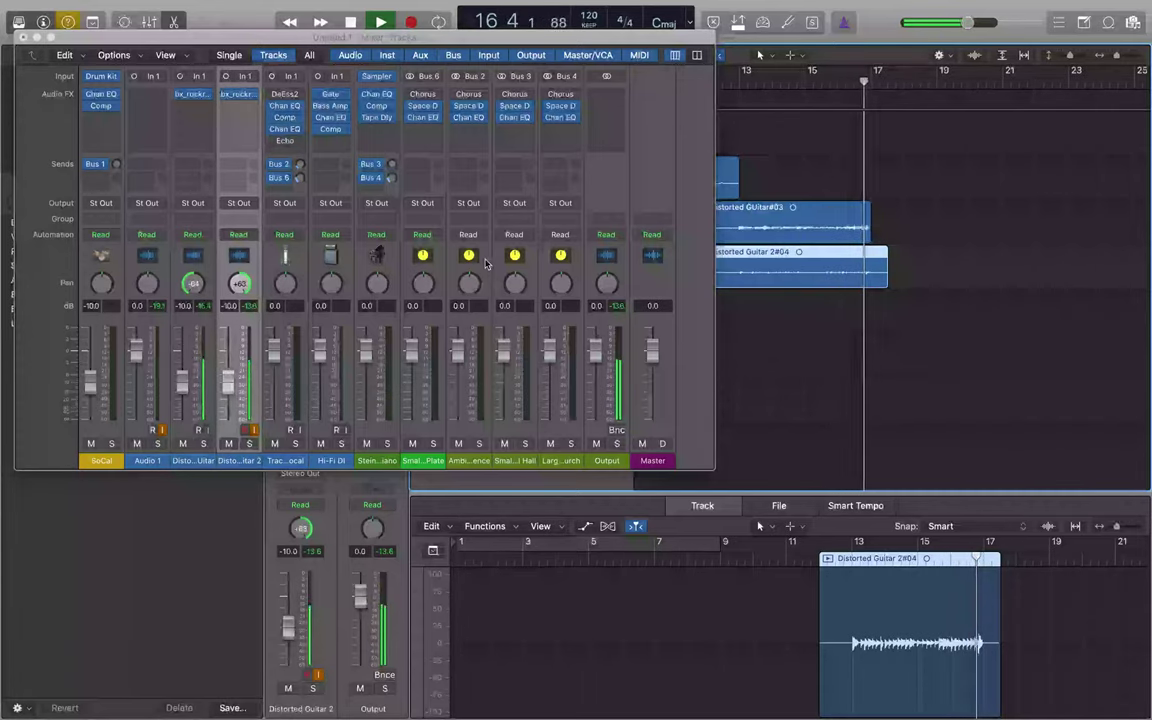
key(space)
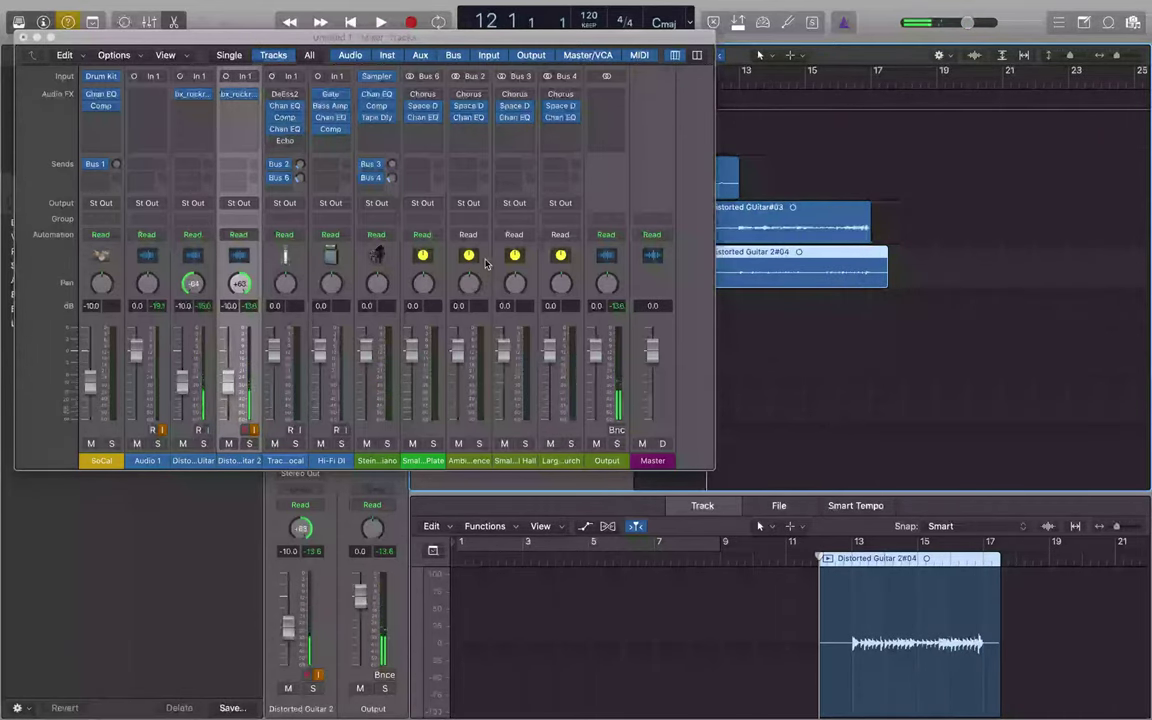
key(space)
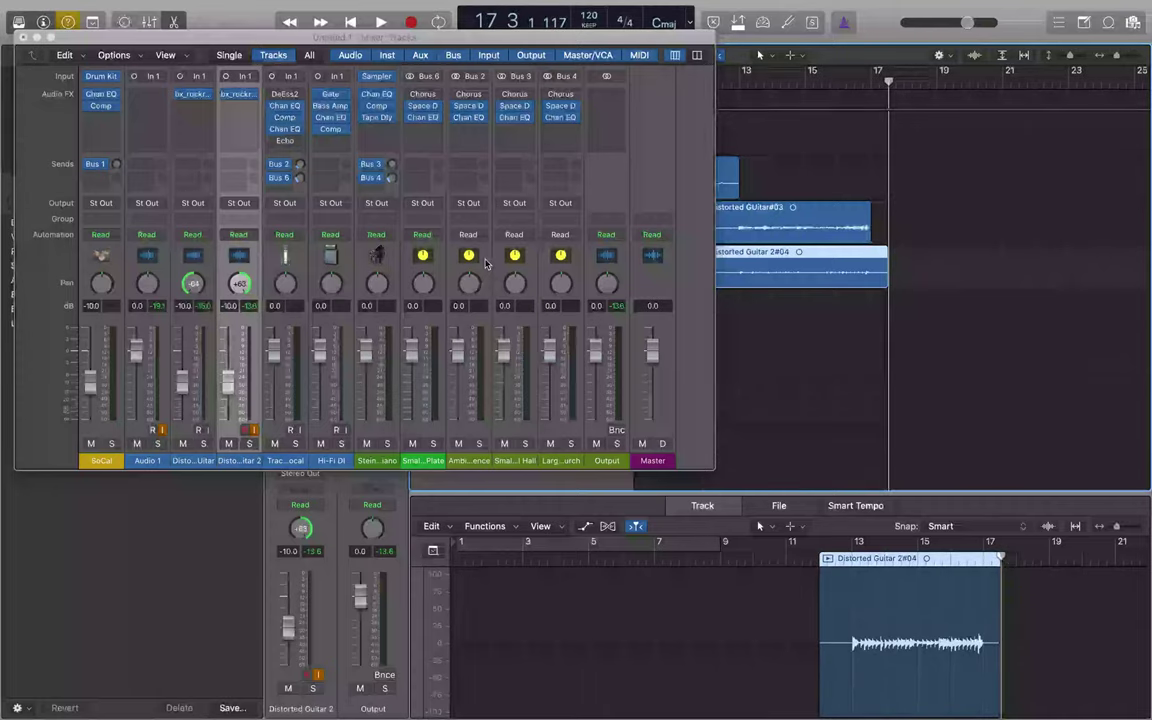
key(comma)
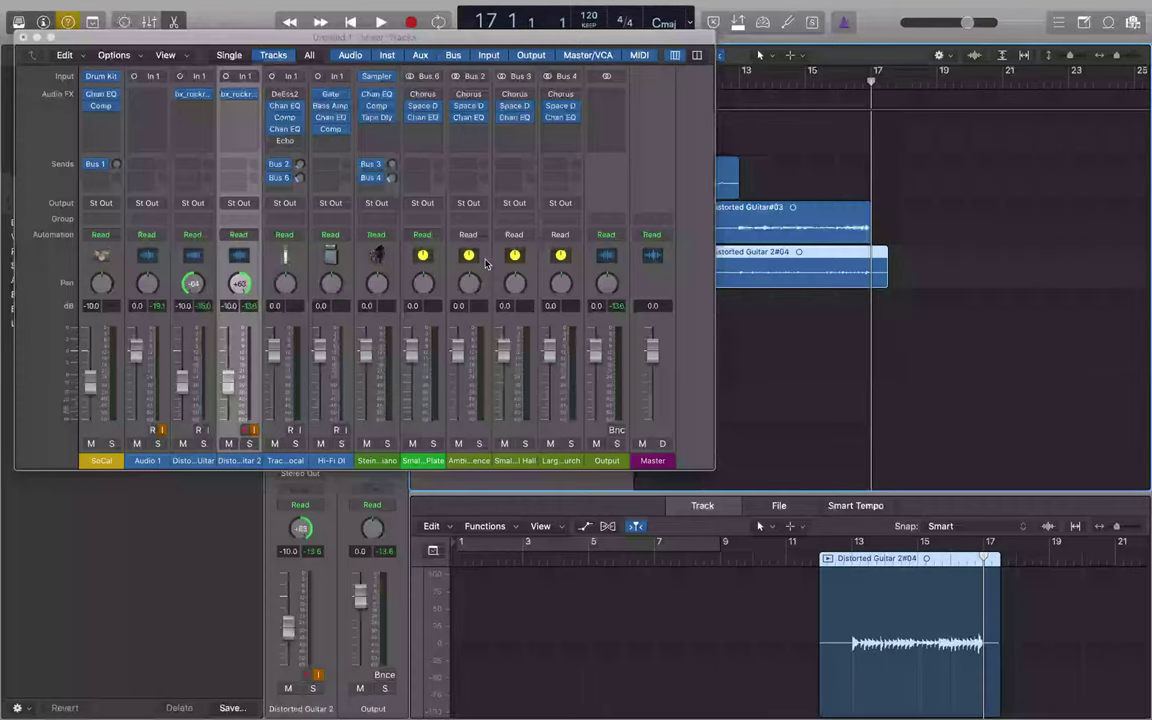
key(alt+bracketright)
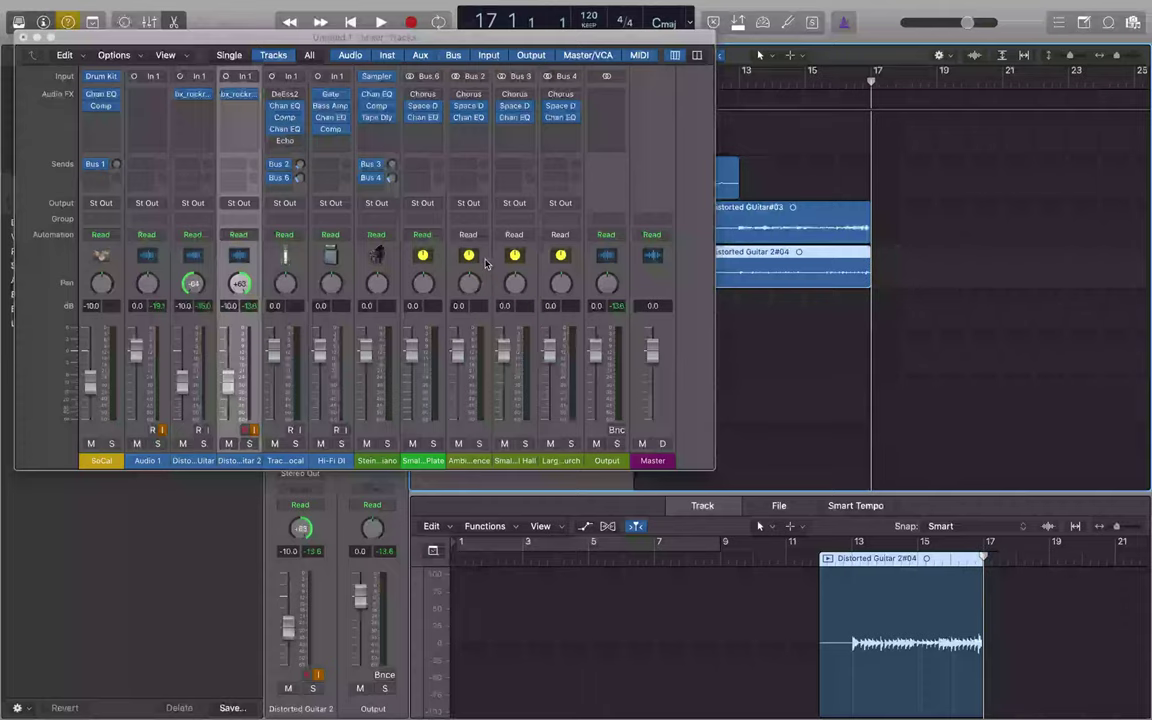
key(Return)
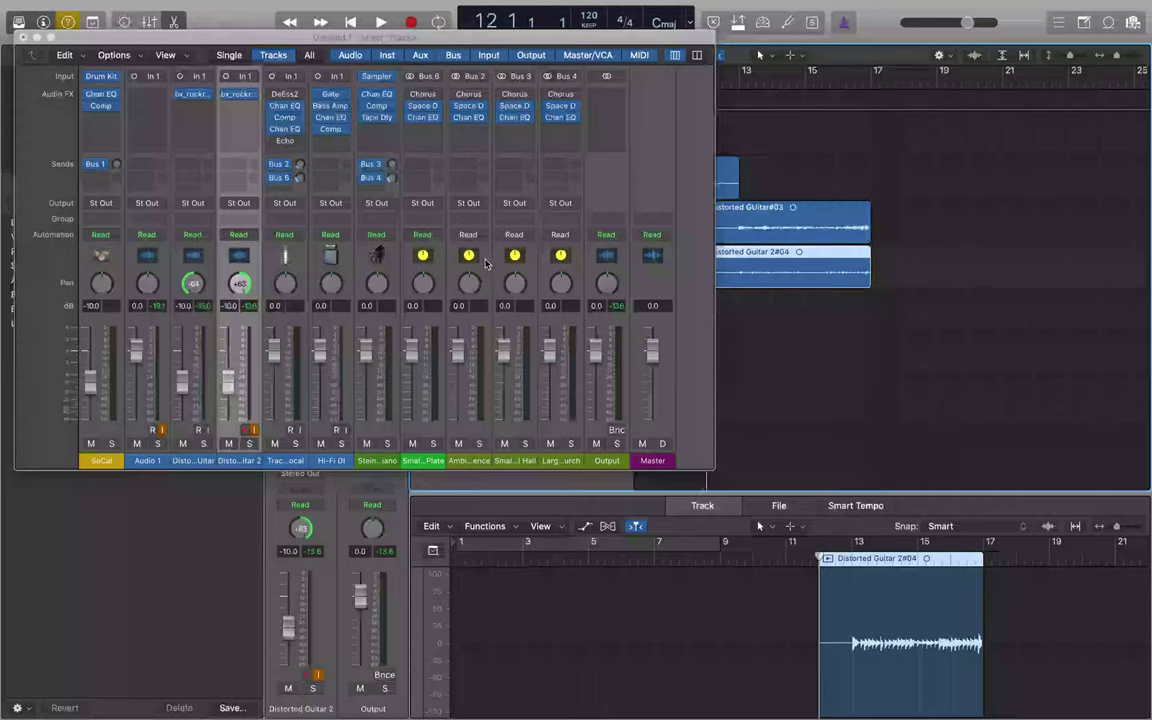
key(shift+Return)
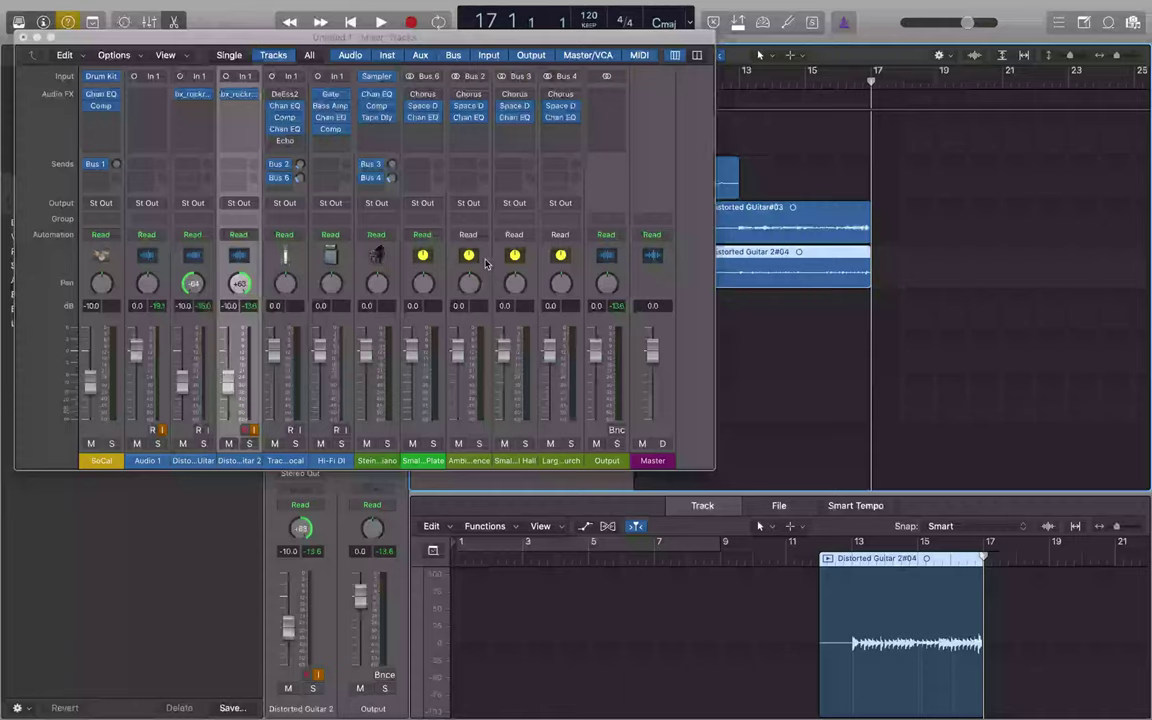
- Rename the Audio 1 track "Clean Guitar"
key(Up)
key(Up)
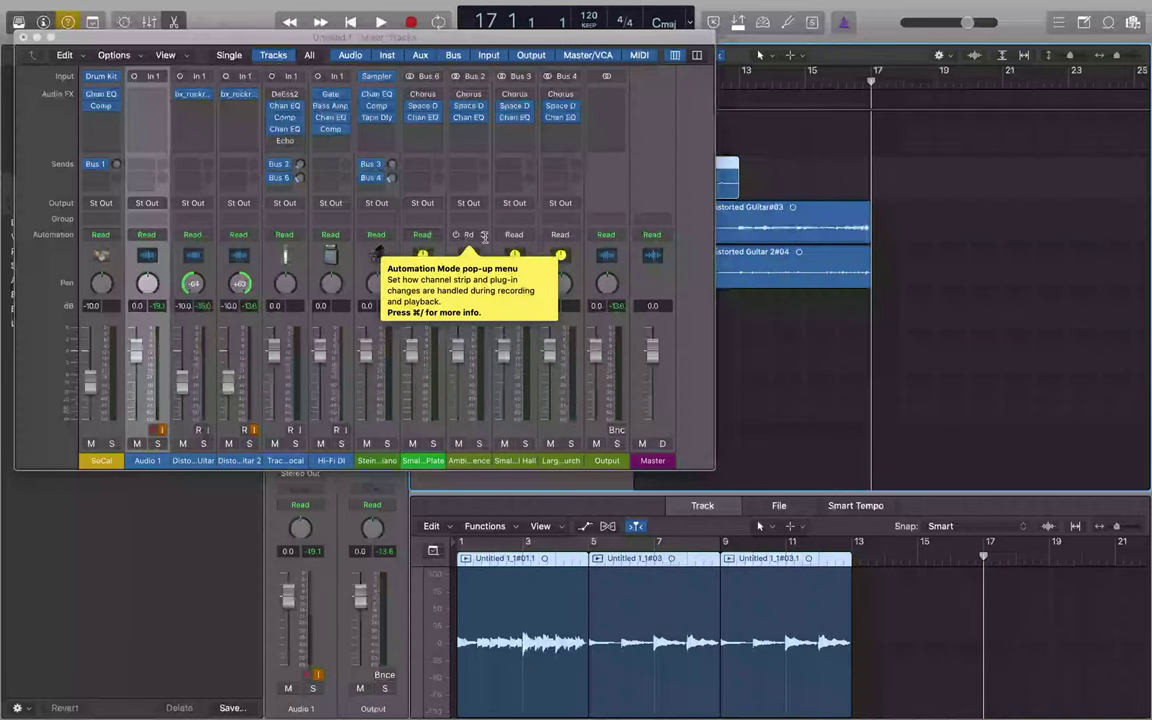
key(Return)
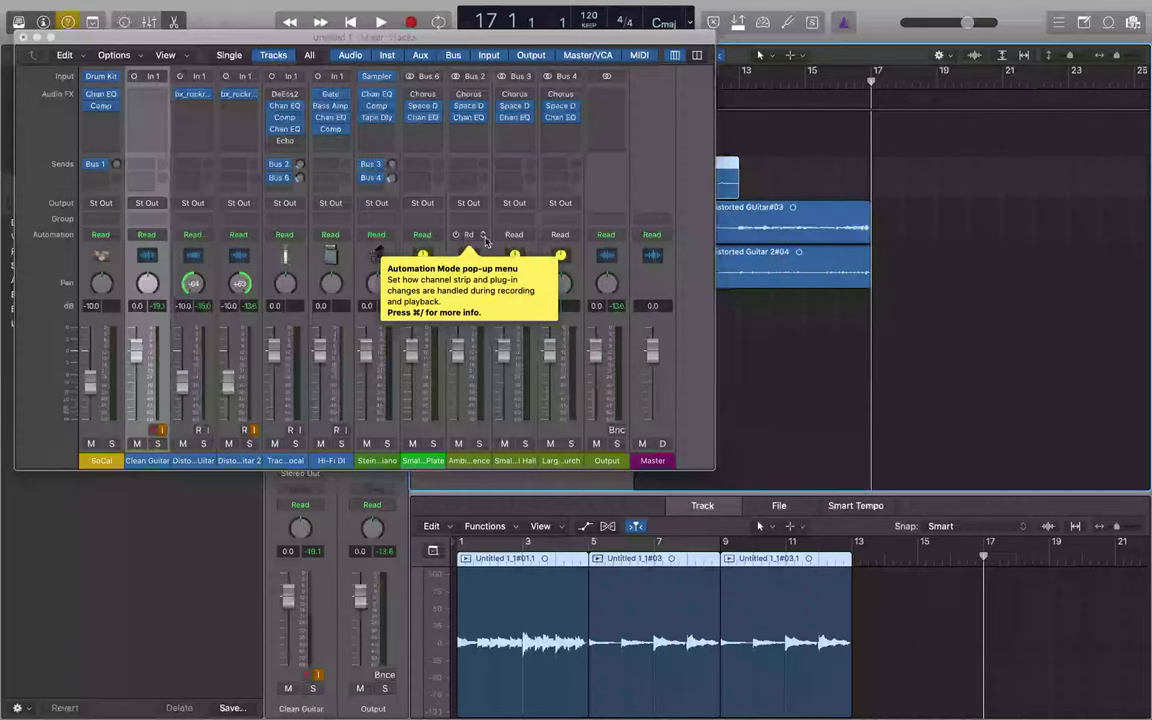
- Select and copy only the first Clean Guitar region, spanning bars 1 to 5
key(comma)
key(comma)
key(comma)
key(comma)
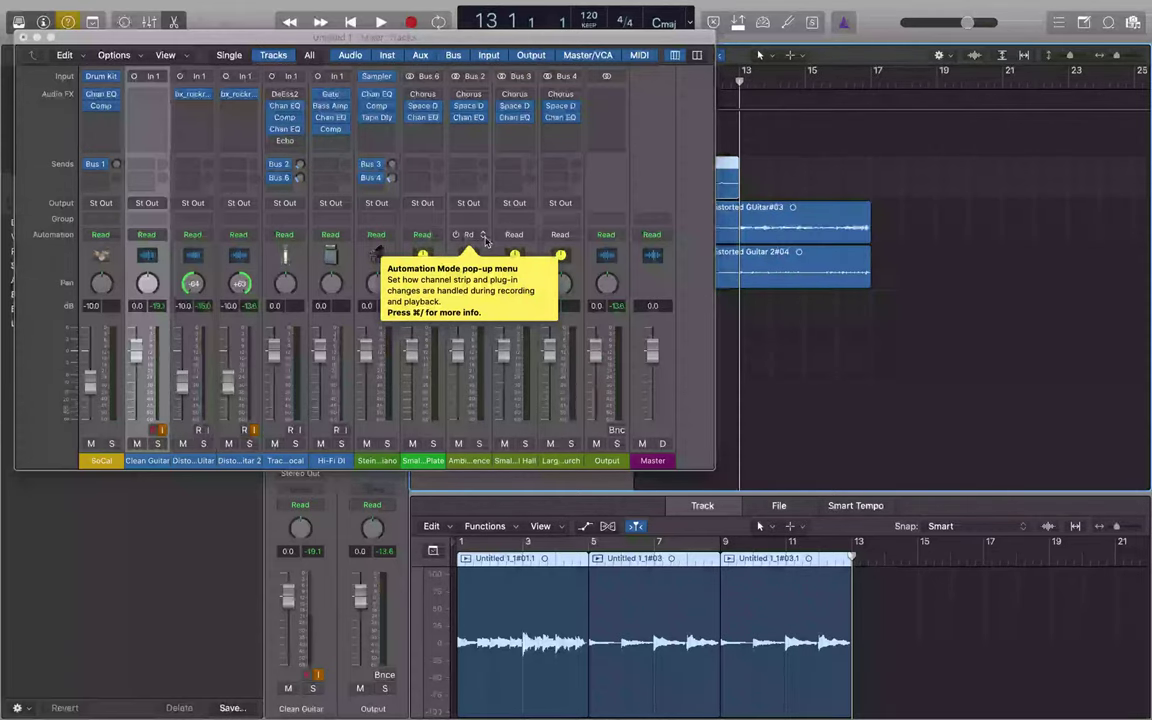
key(Return)
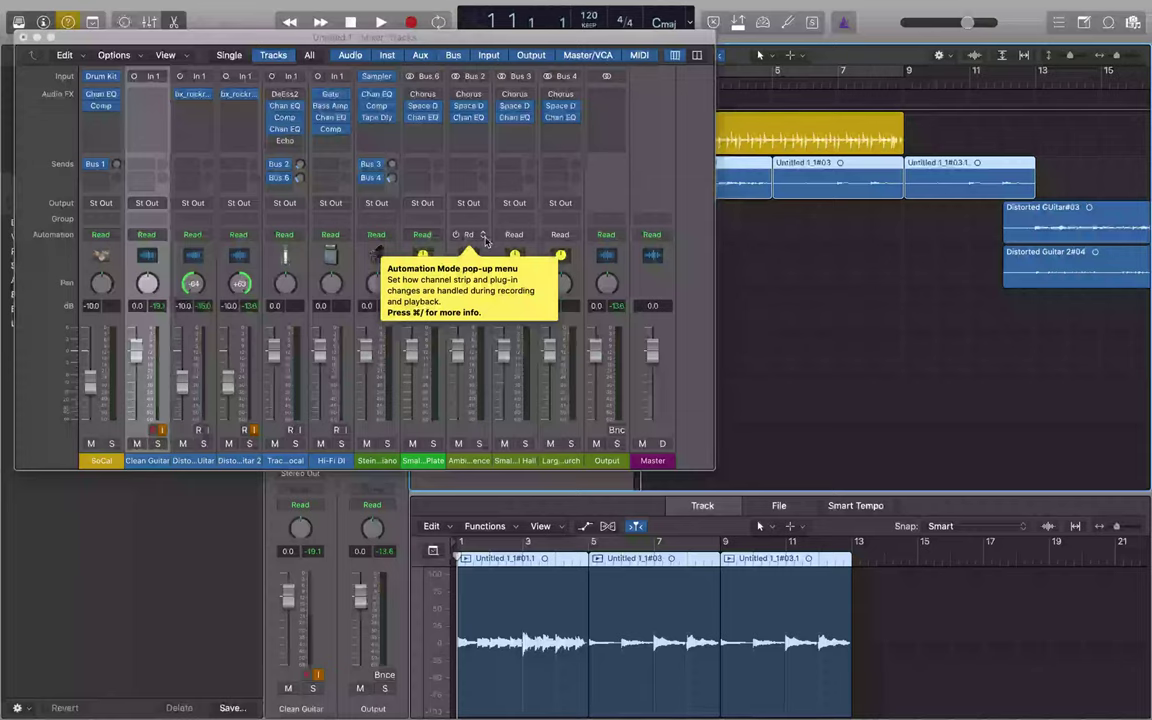
key(Left)
key(period)
key(period)
key(period)
key(period)
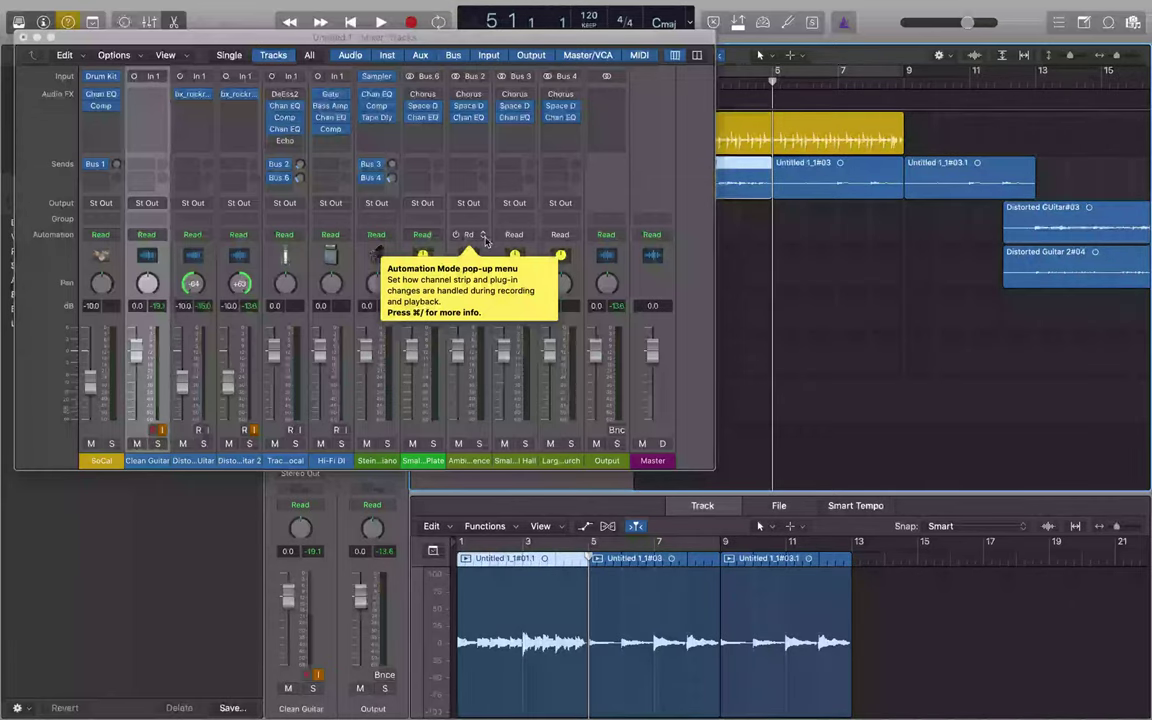
key(Return)
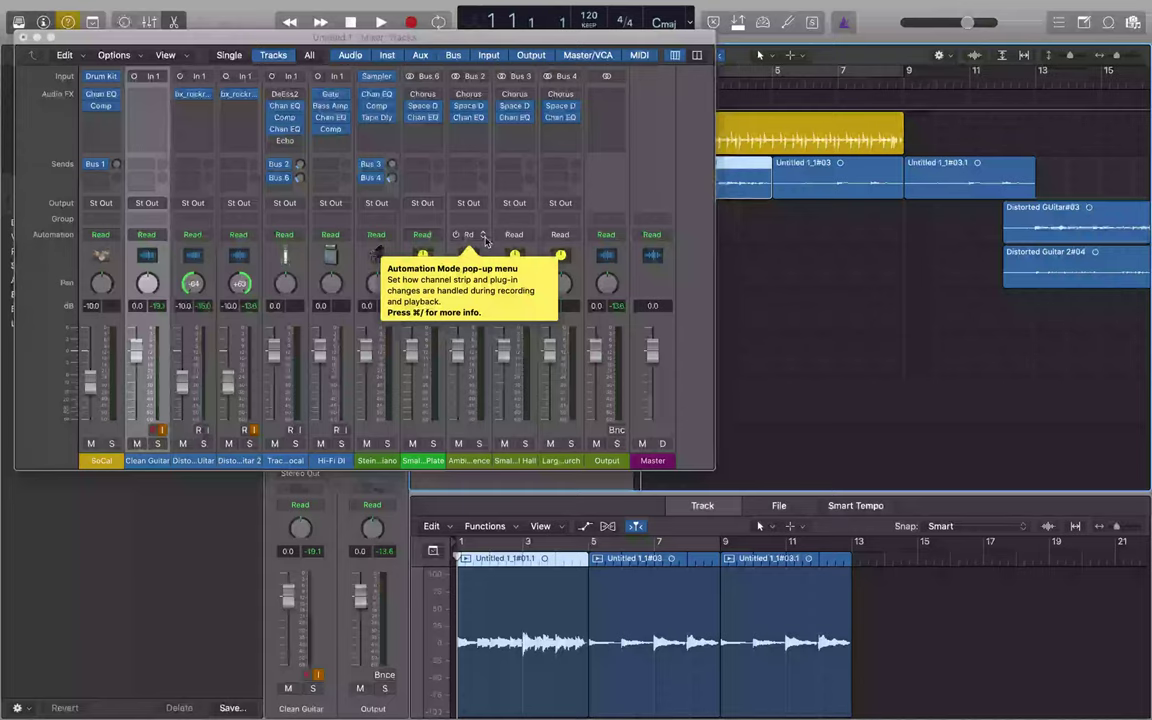
- Paste the copied Clean Guitar region onto the Distorted GUitar track at bar 17 and play it back from there
key(Down)
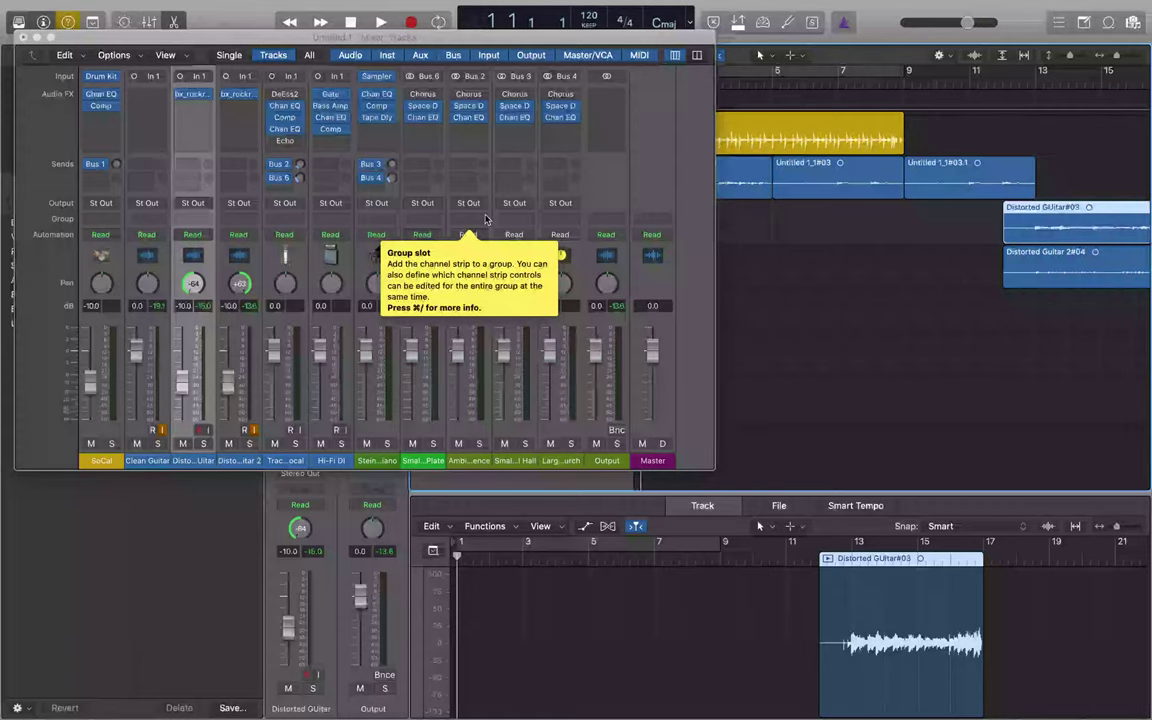
key(alt+Return)
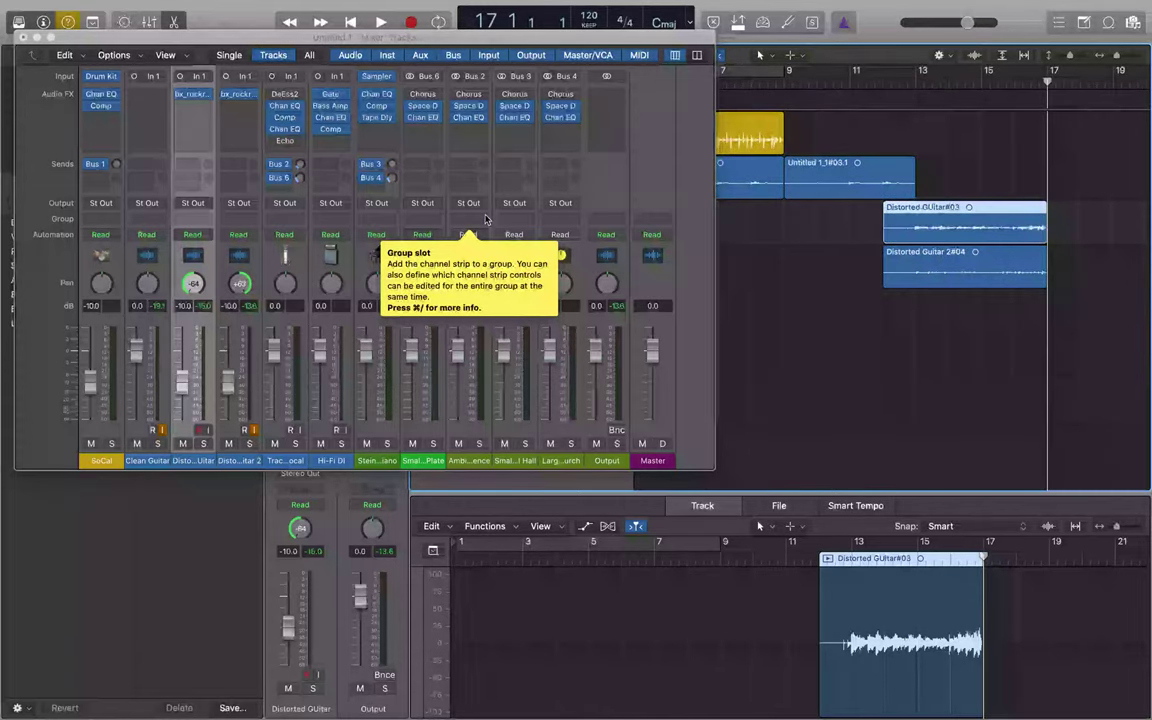
key(space)
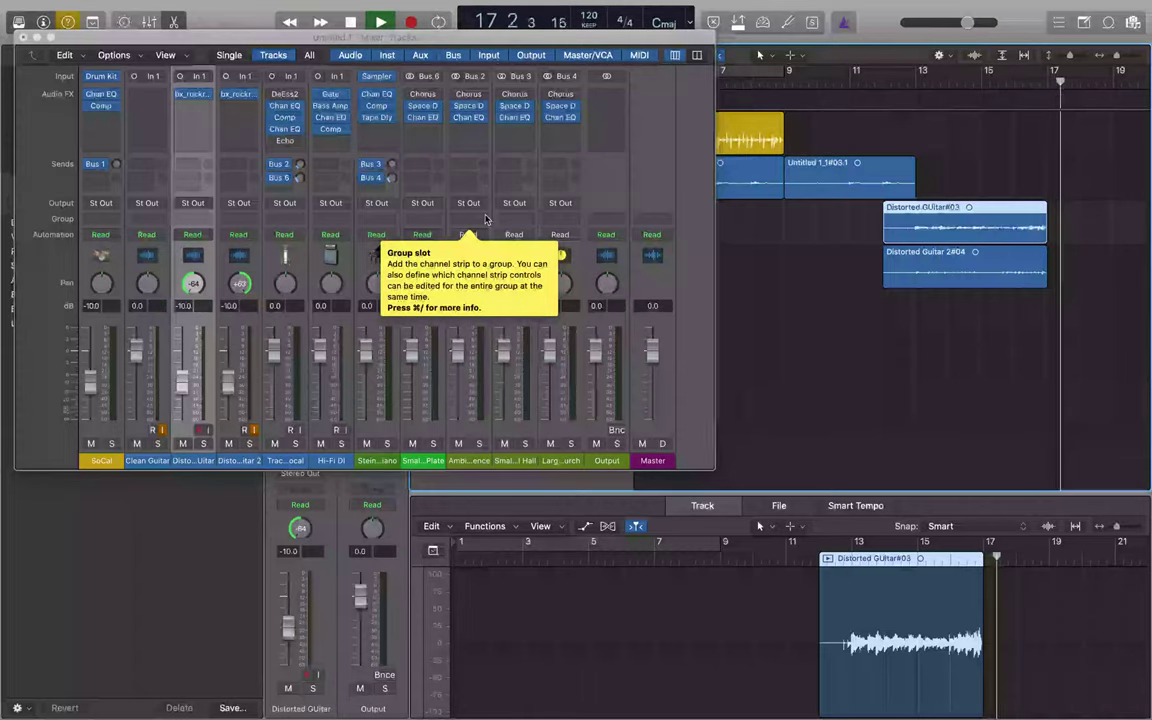
key(space)
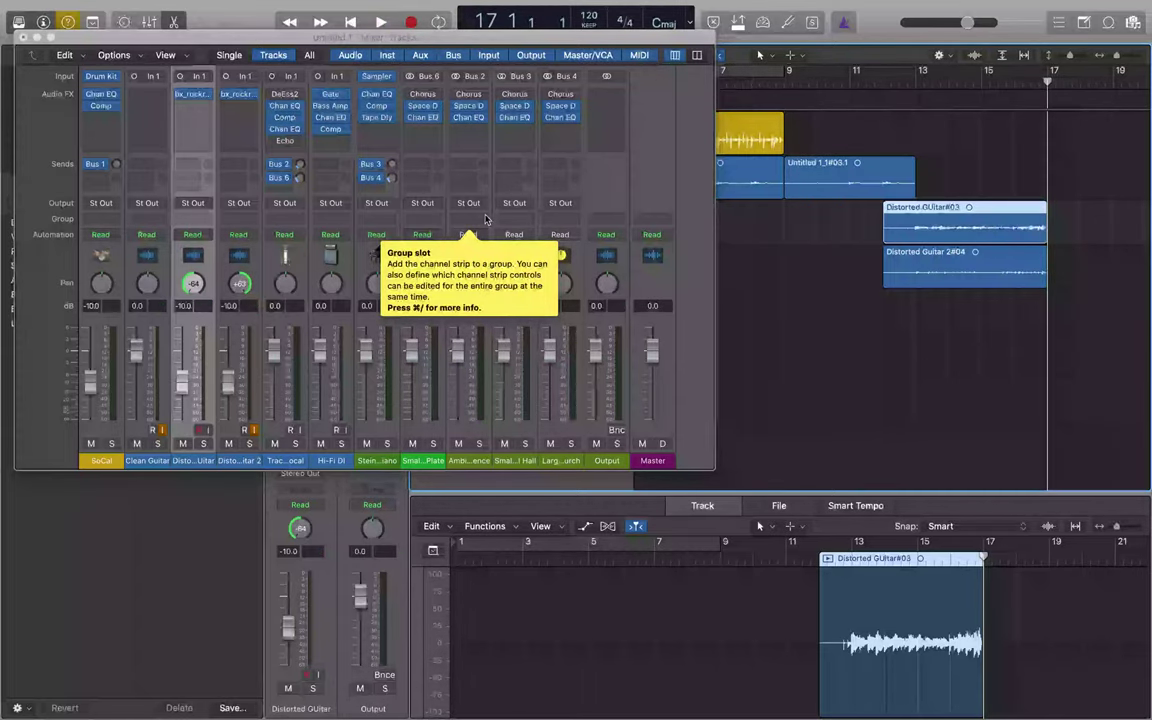
key(super+v)
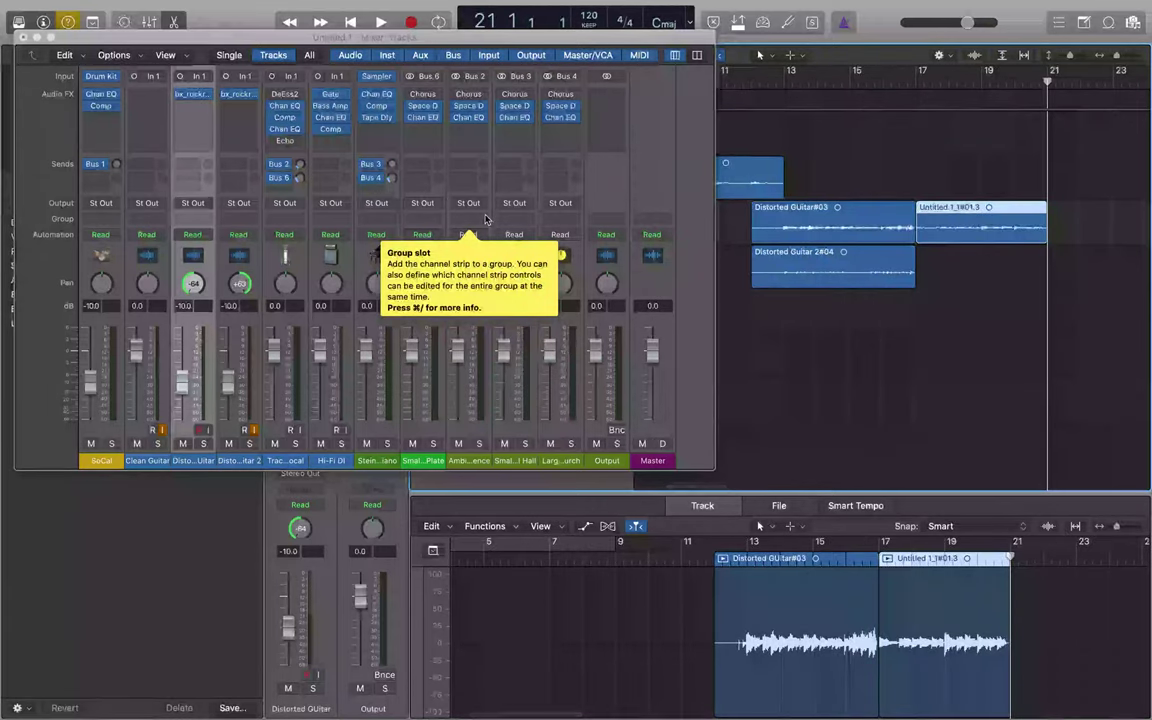
key(space)
key(space)
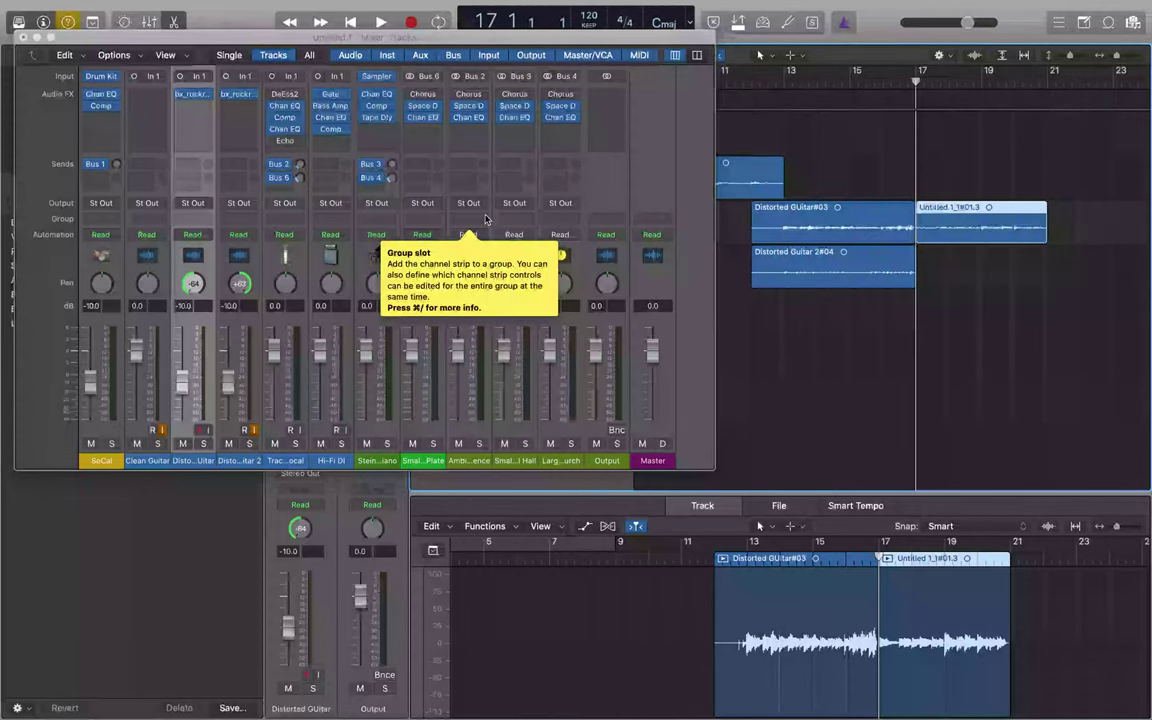
key(space)
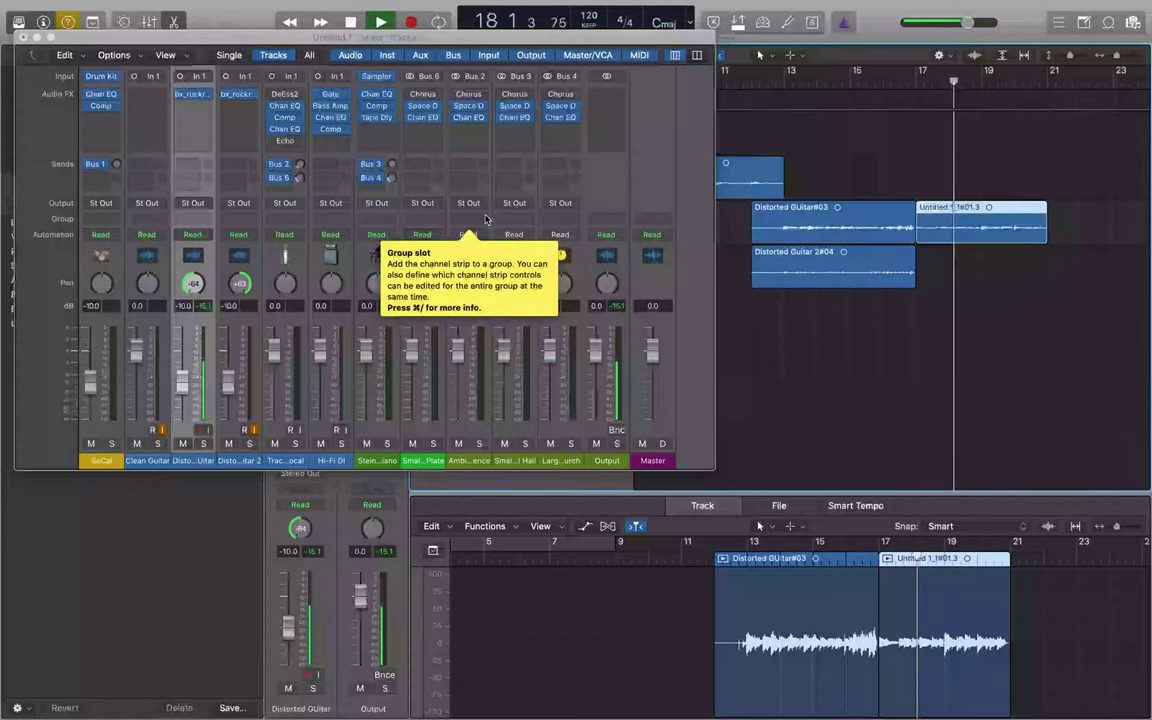
key(space)
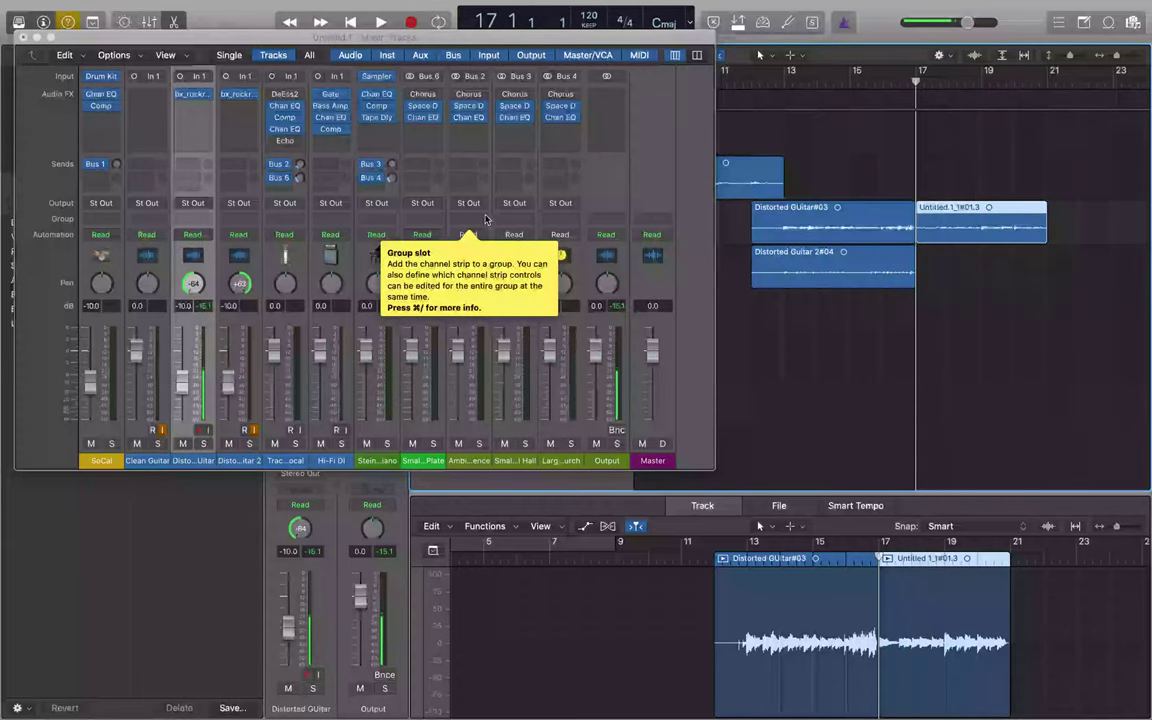
- Record a doubling guitar part on the Distorted Guitar 2 track from bar 17 to just past bar 21
key(Down)
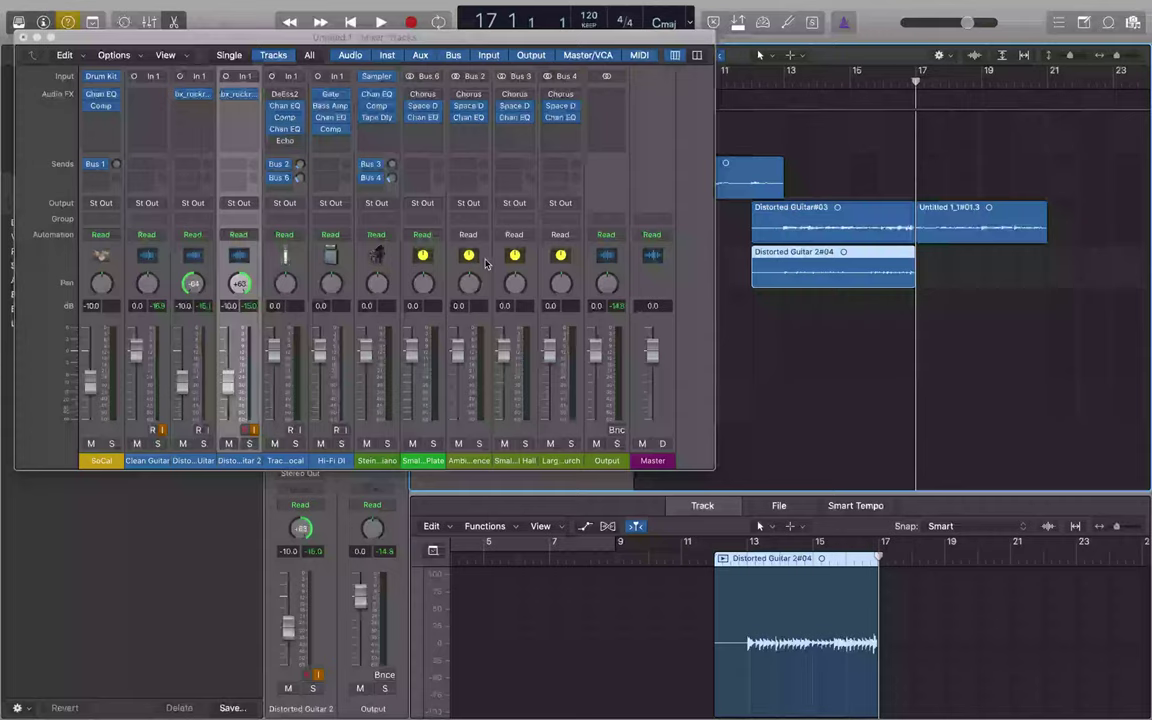
key(r)
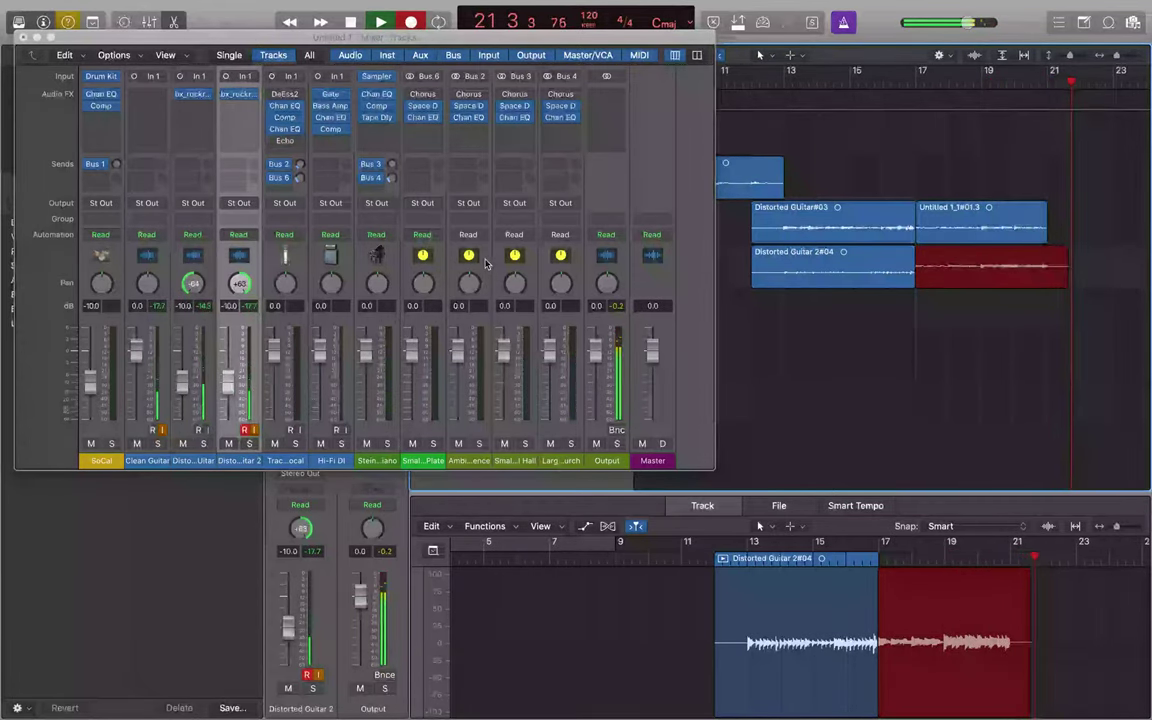
key(space)
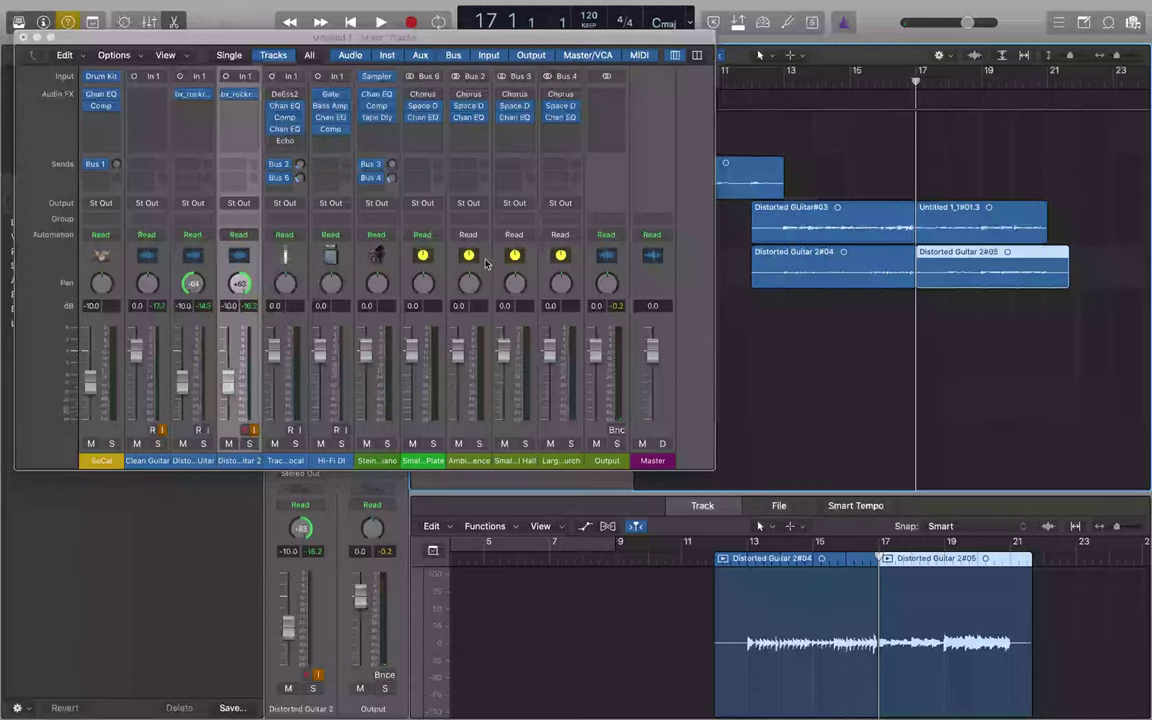
- Trim the end of the new Distorted Guitar 2 region to bar 21 and play back both guitars from bar 17
key(alt+Return)
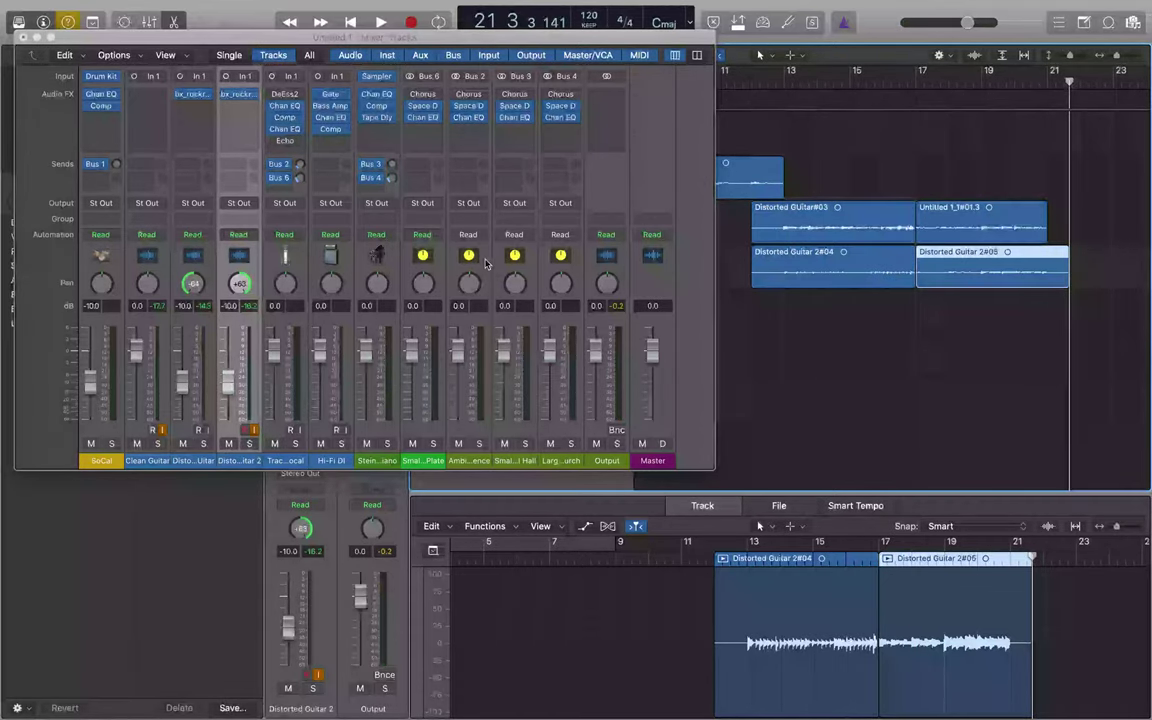
key(comma)
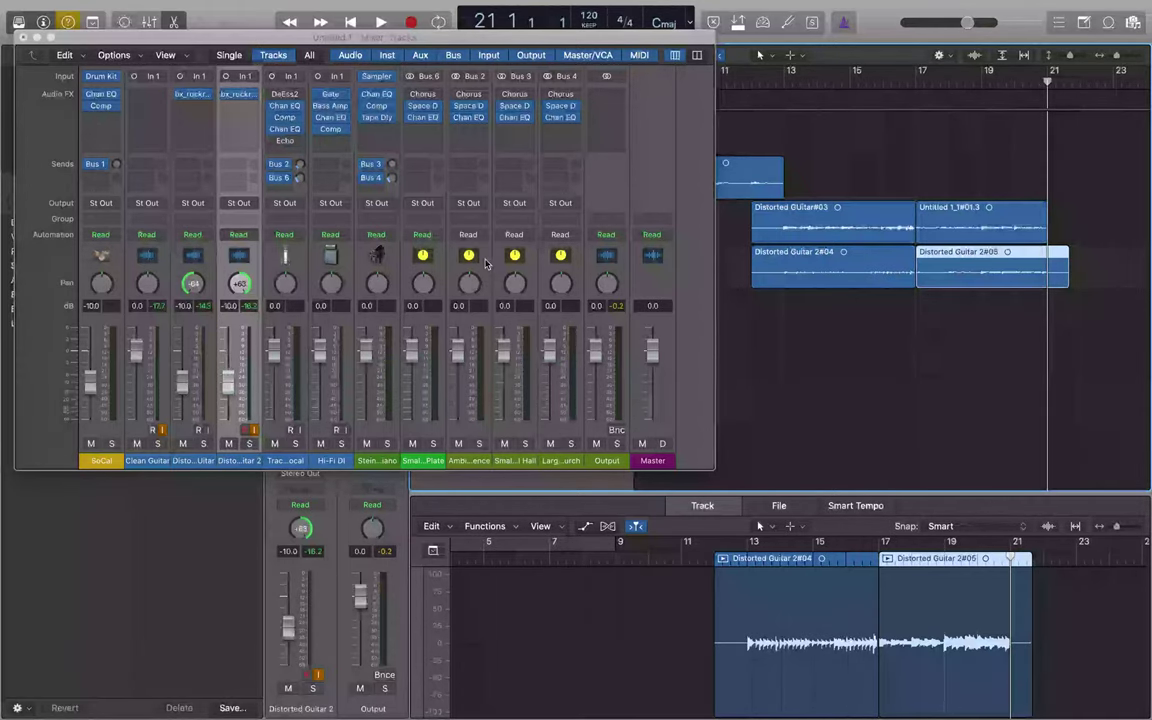
key(super+])
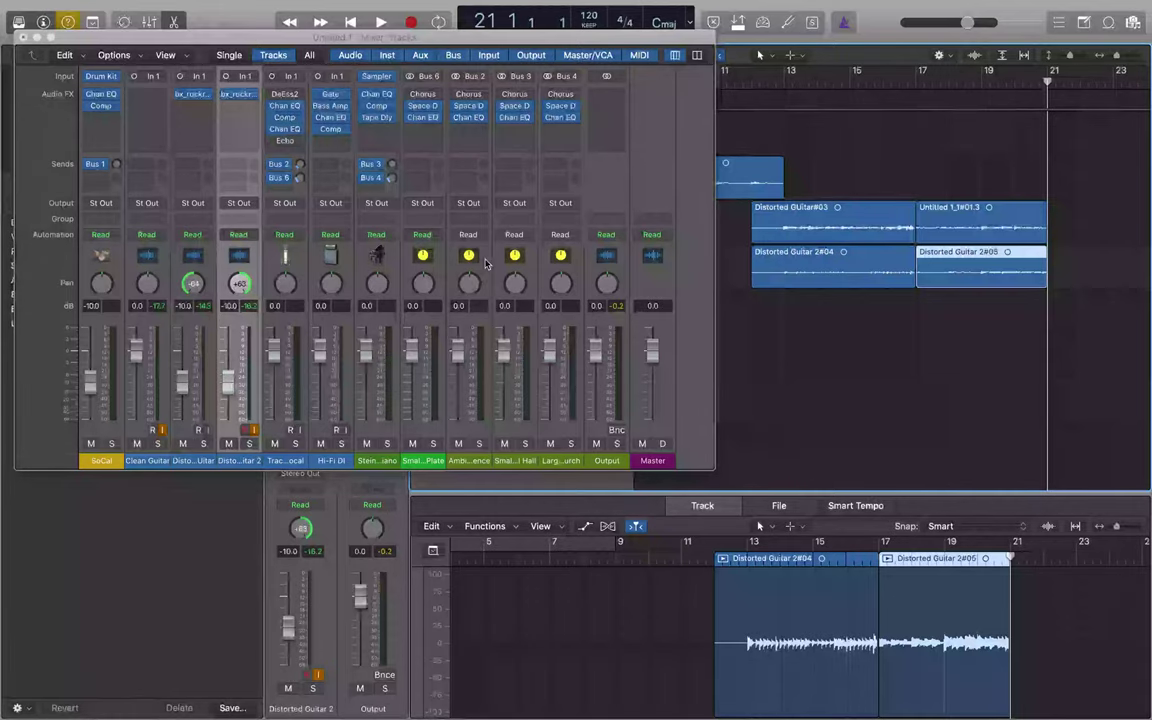
key(shift+comma)
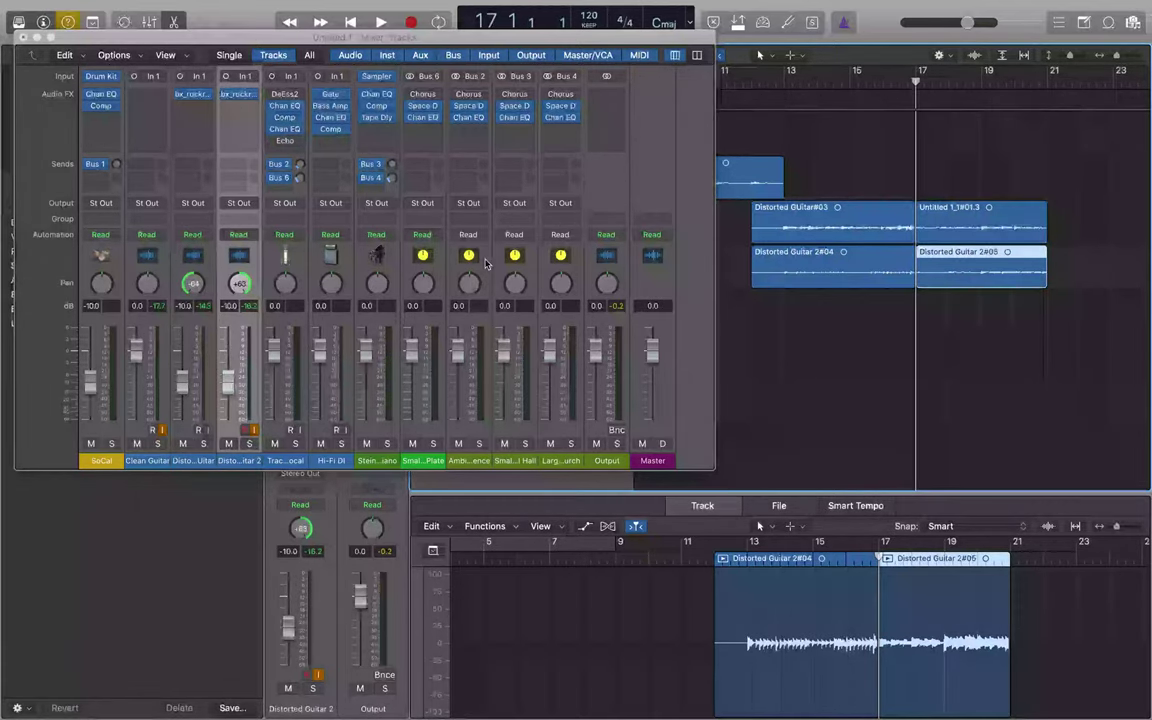
key(shift+period)
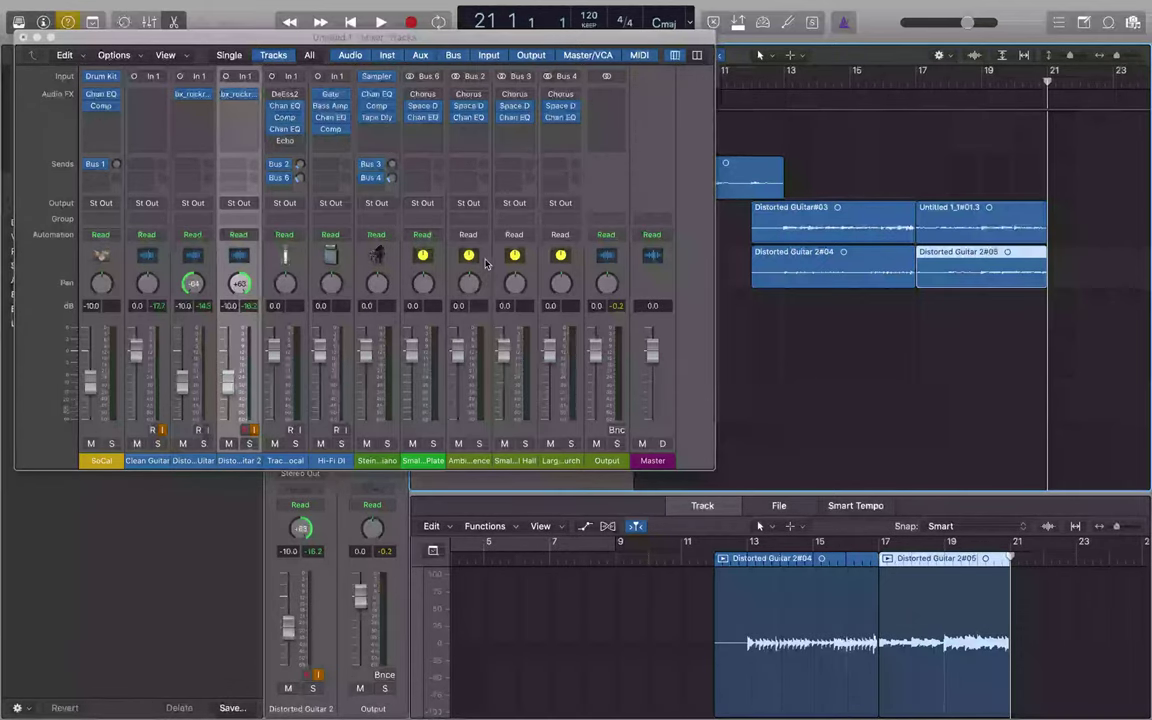
key(shift+comma)
key(space)
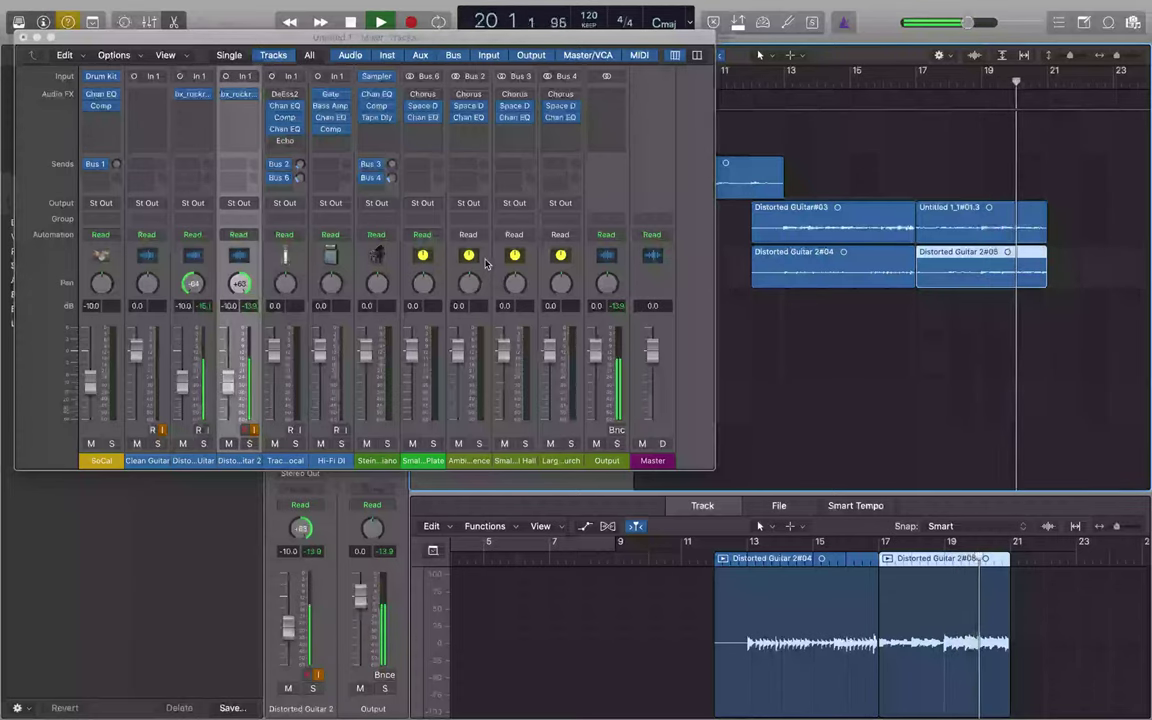
key(space)
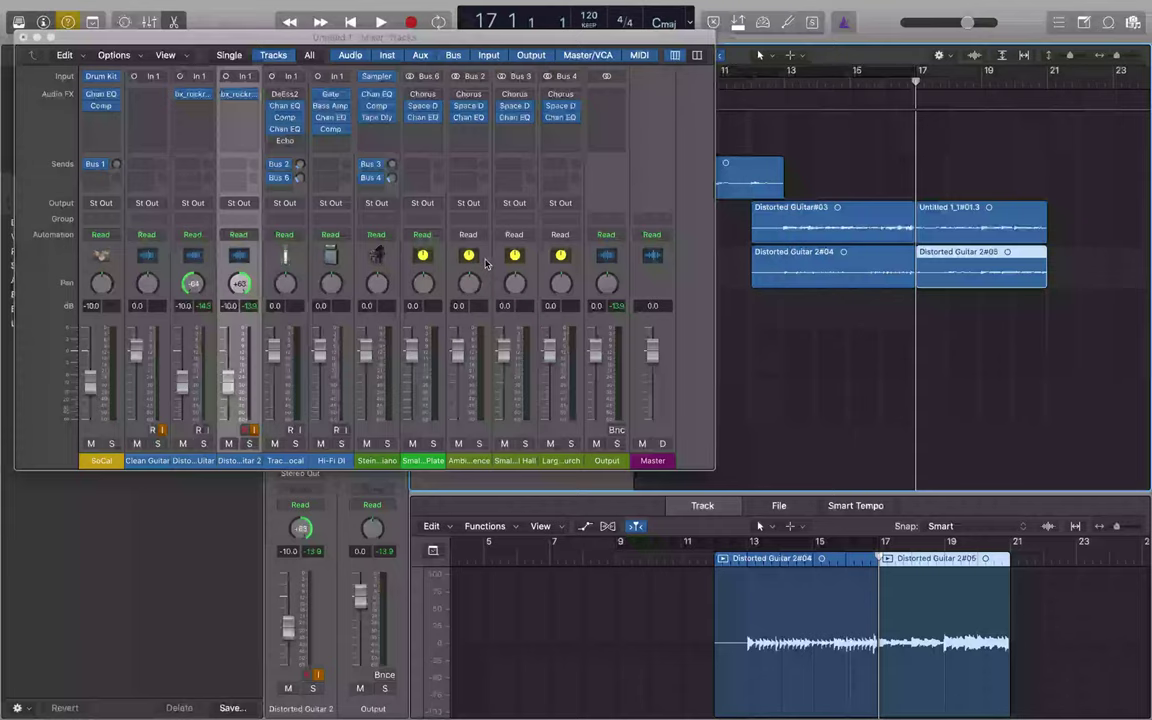
key(period)
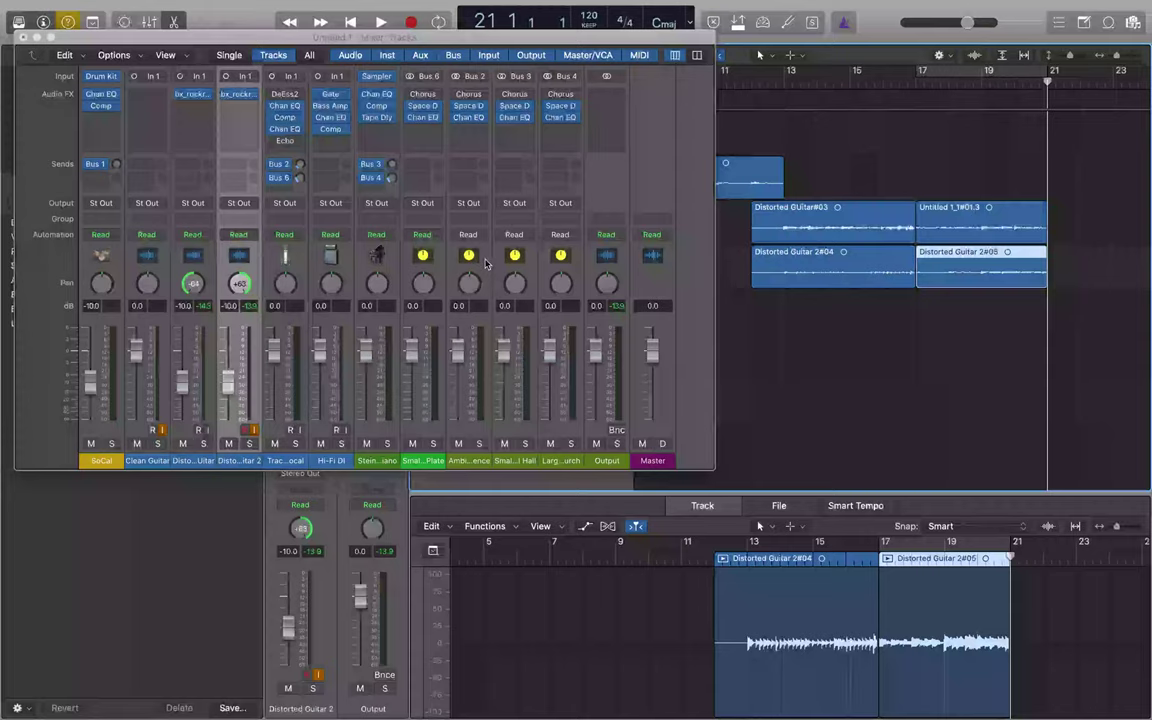
key(comma)
key(comma)
key(comma)
key(comma)
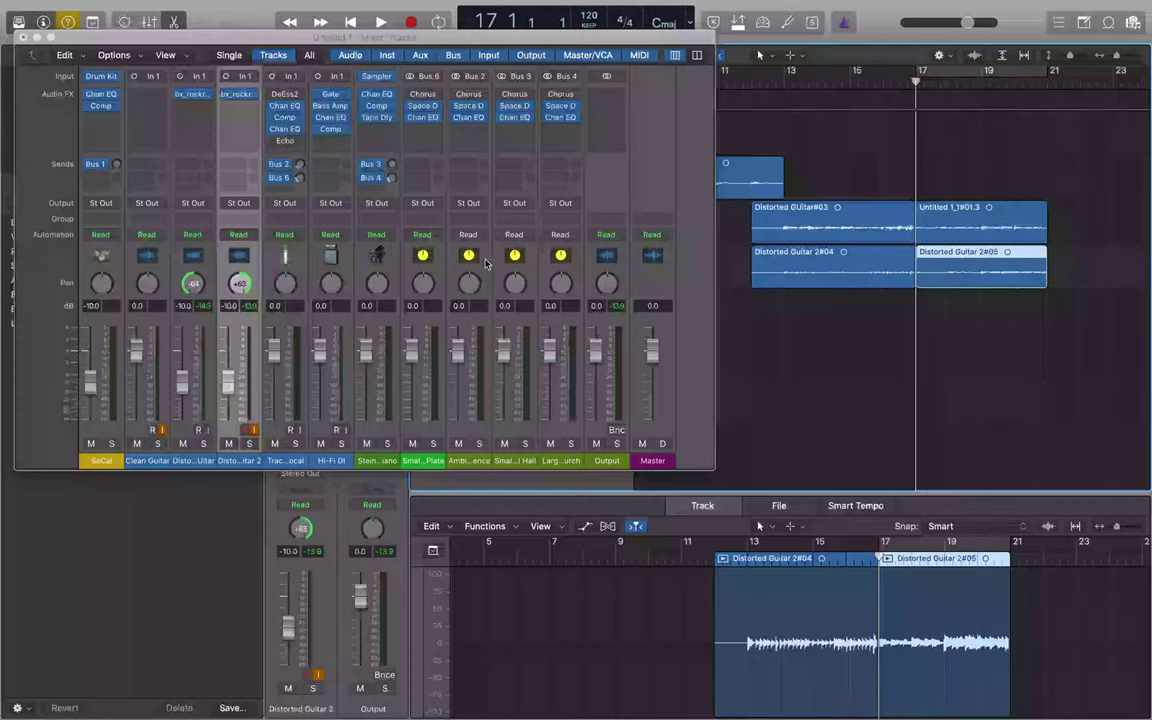
key(period)
key(period)
key(period)
key(period)
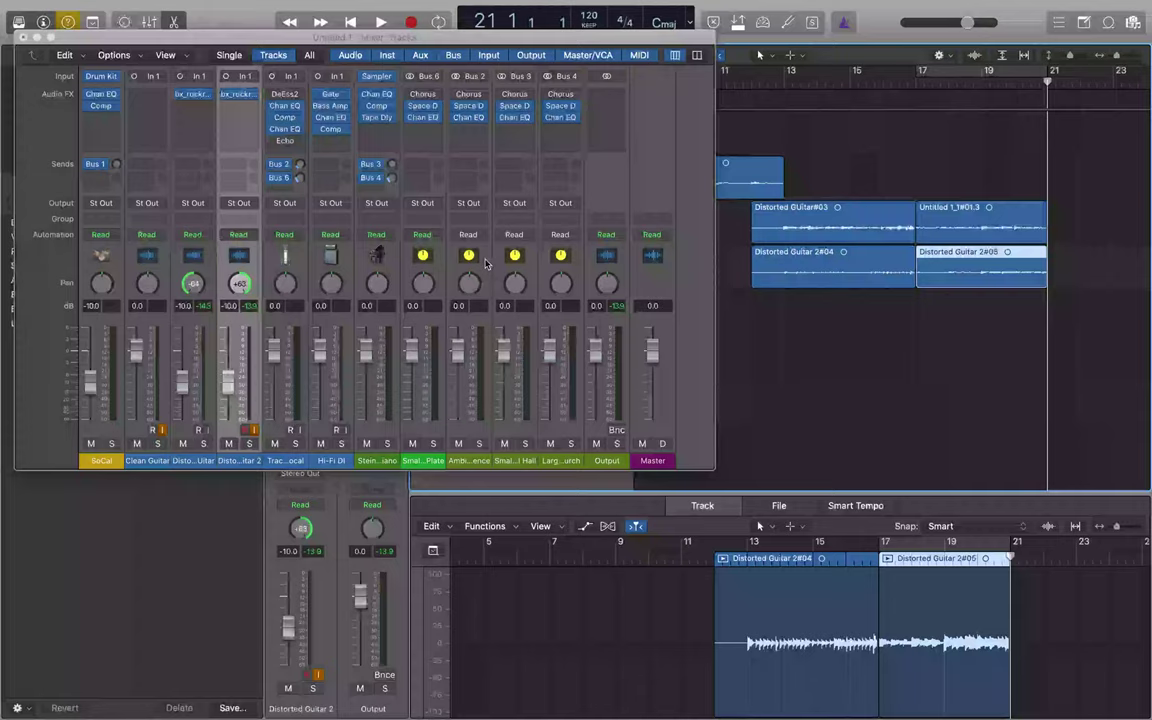
key(comma)
key(comma)
key(comma)
key(comma)
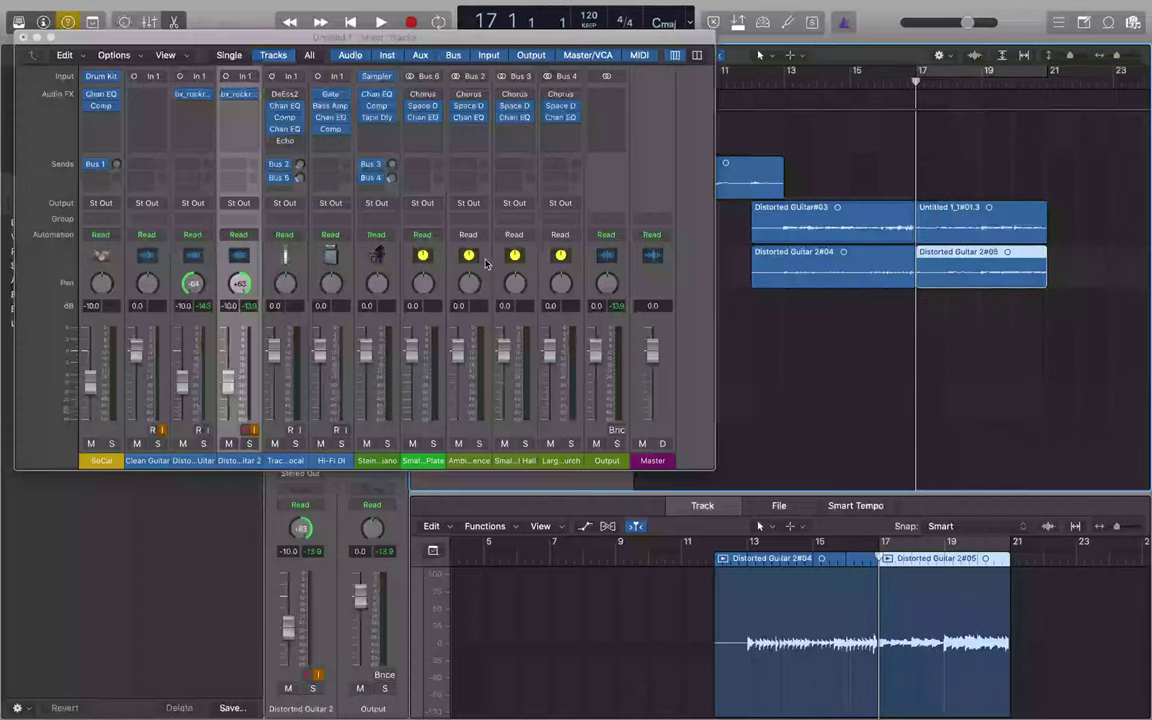
- Repeat the bar 17 to 21 regions on both distorted guitar tracks up to bar 25 and play them back
key(space)
key(space)
key(super+r)
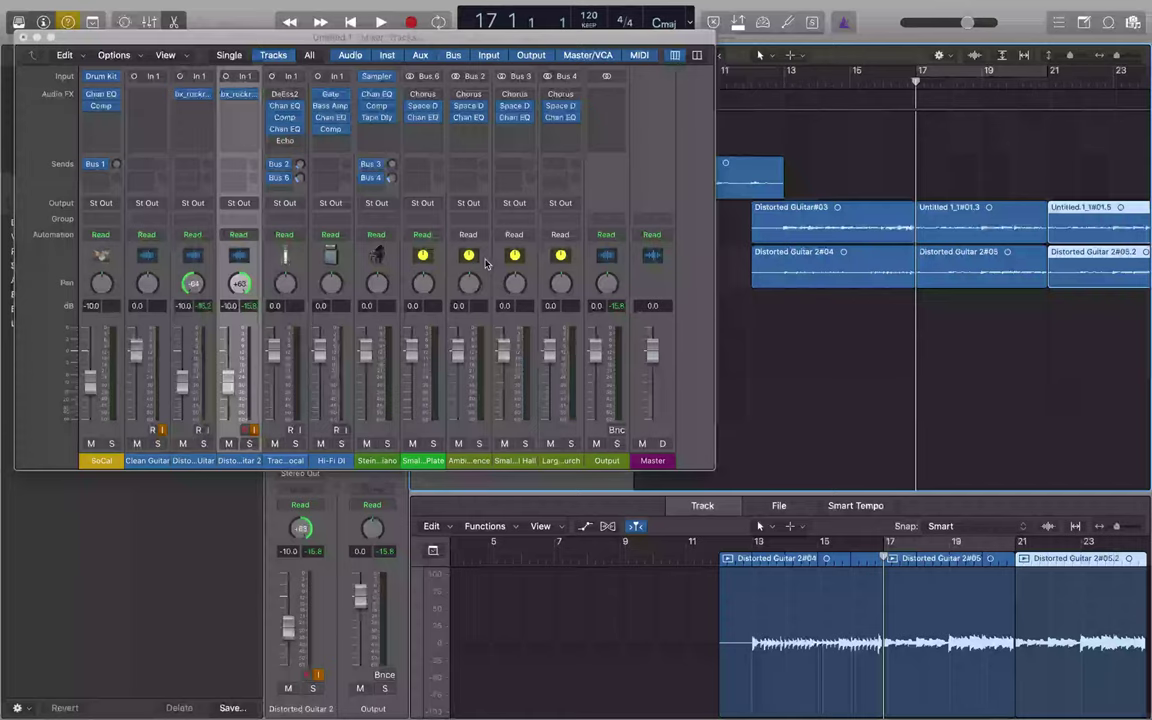
key(space)
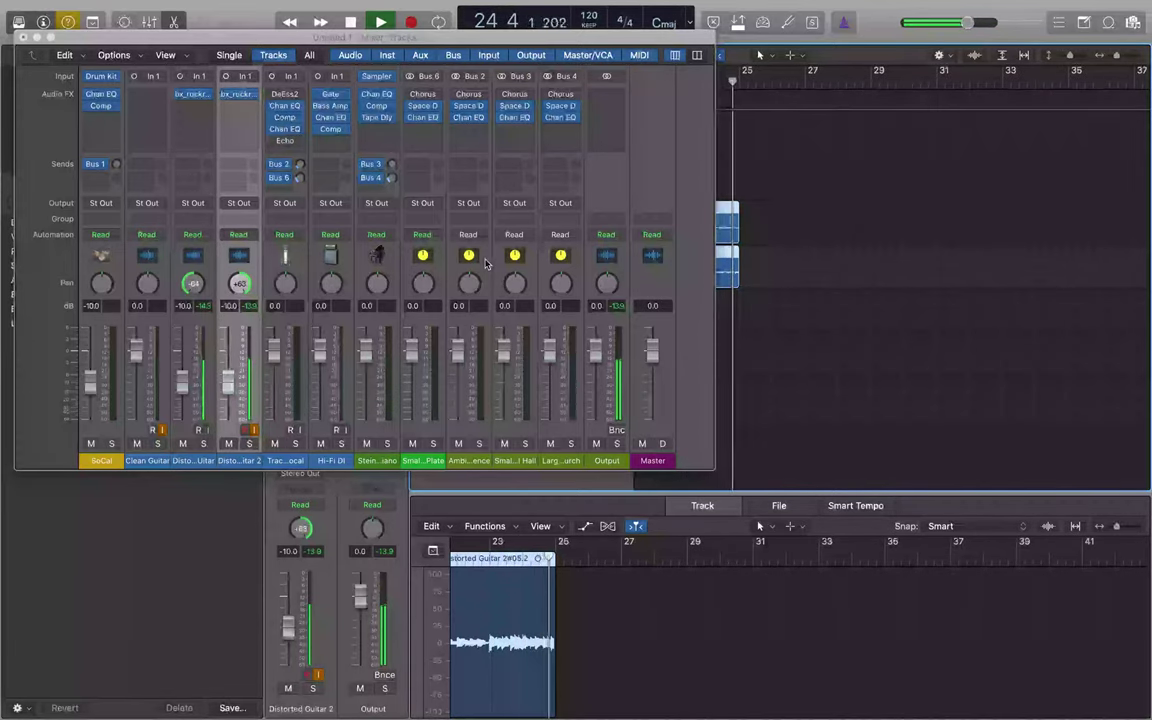
key(space)
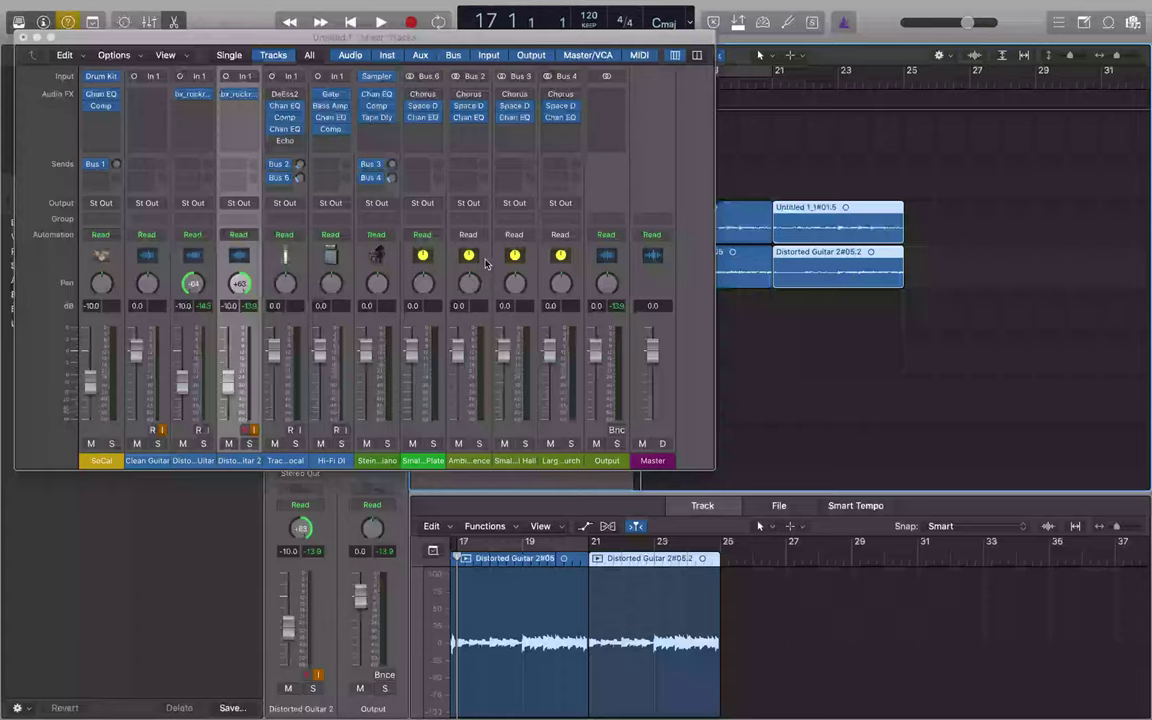
- Split the first region on both distorted guitar tracks at bar 13 and select the portions spanning bars 13 to 17
key(comma)
key(comma)
key(comma)
key(comma)
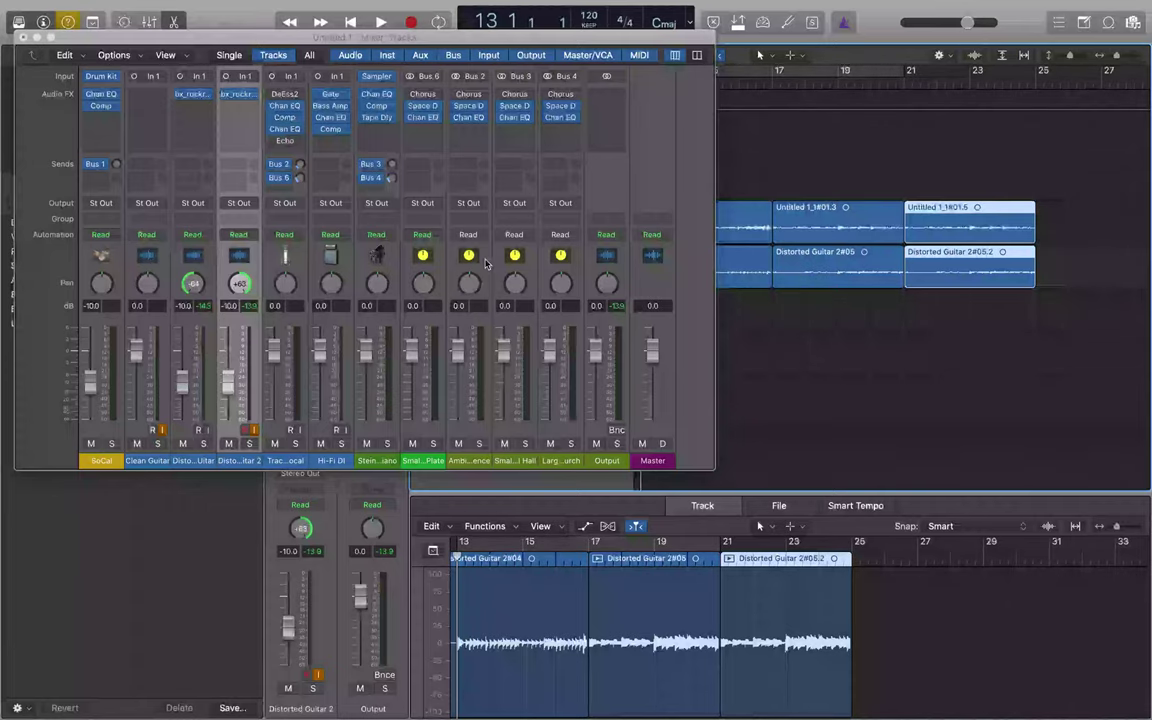
key(period)
key(period)
key(period)
key(period)
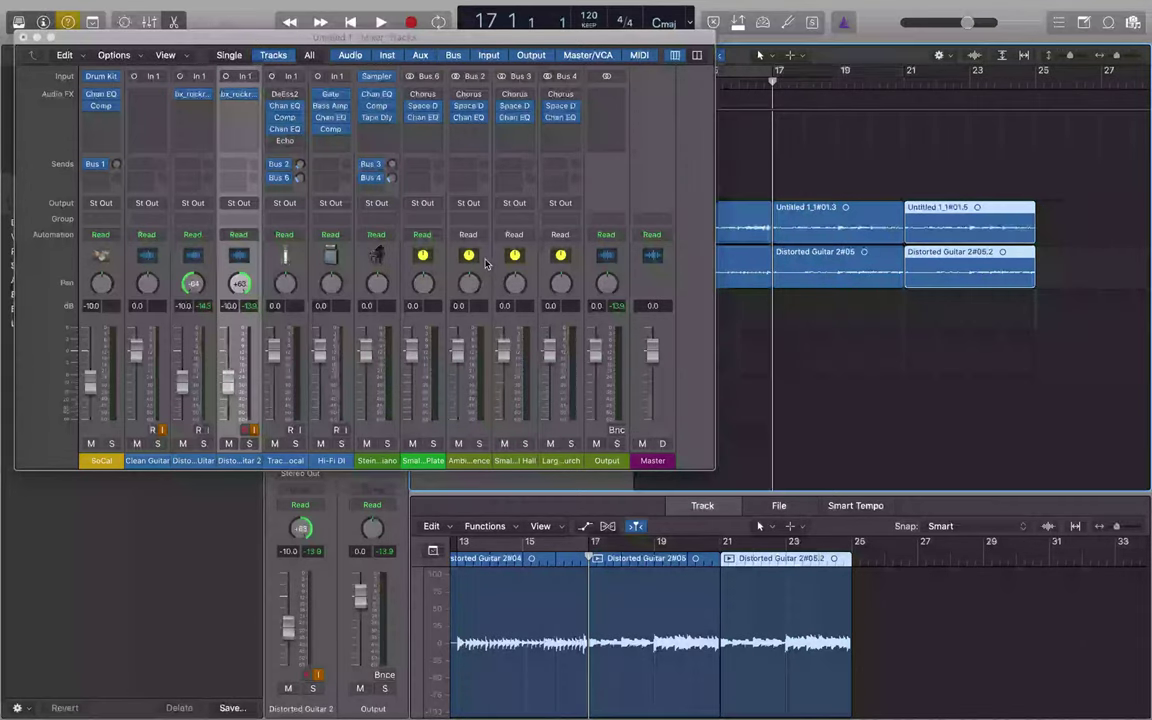
key(Up)
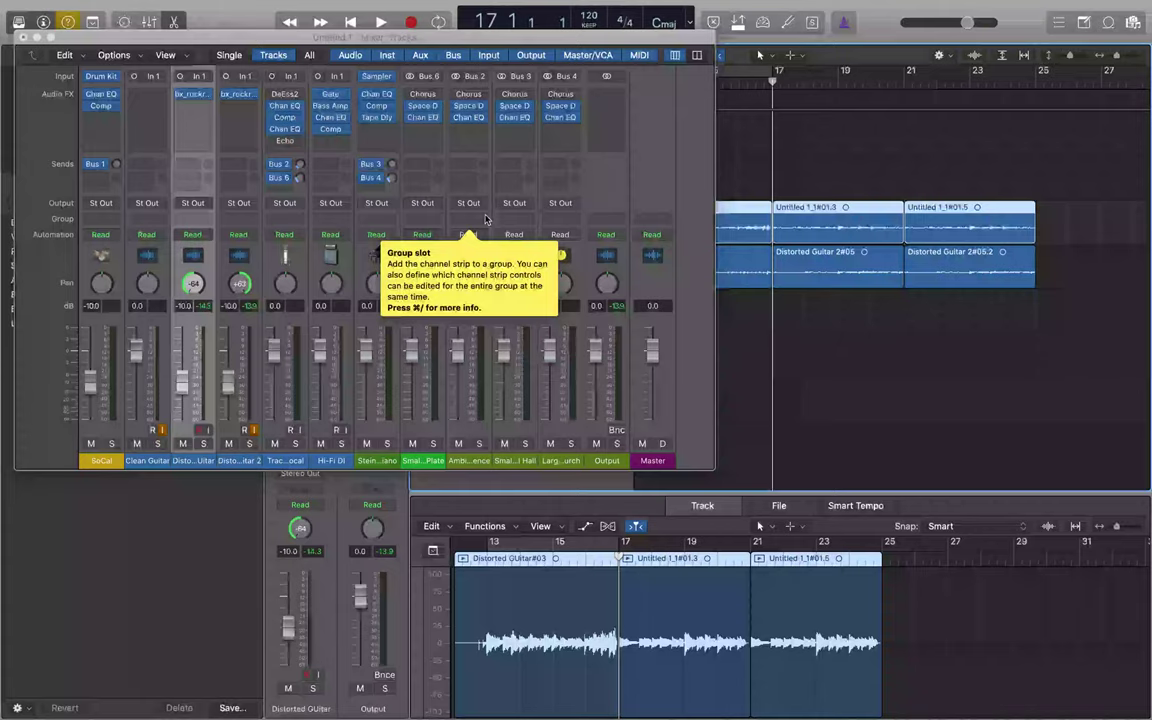
key(Down)
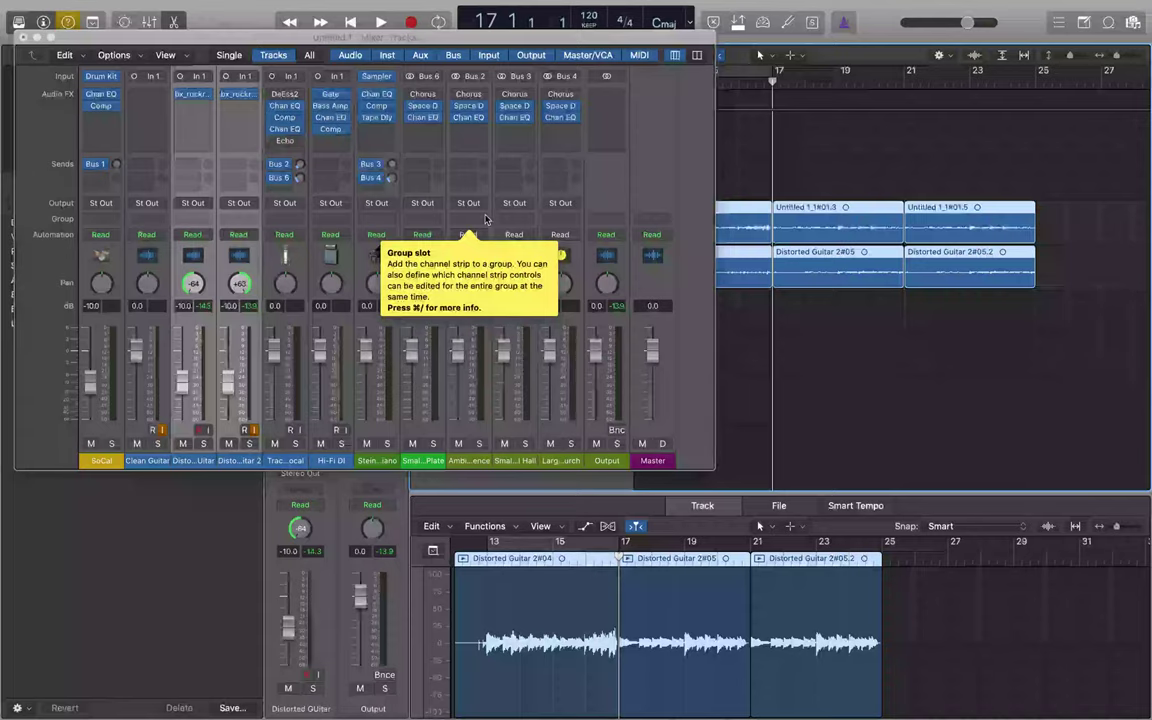
key(super+z)
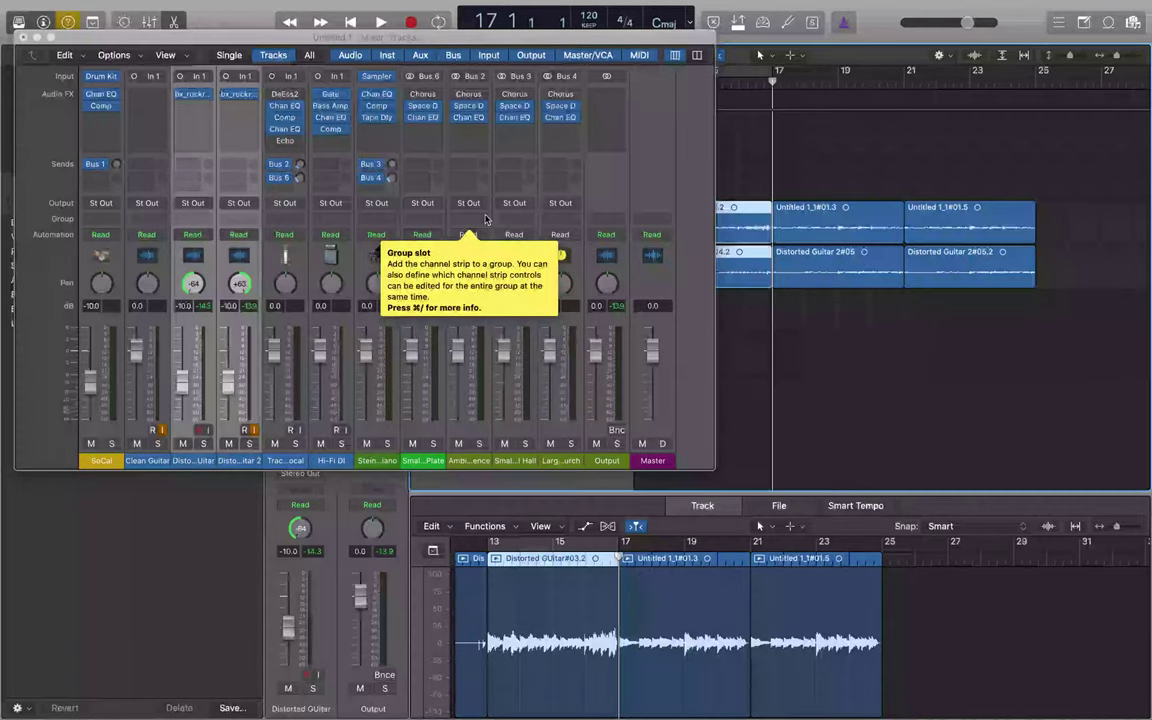
- Paste copies of the bar 13 to 17 guitar regions at bar 25 on both tracks and play back from bar 24
key(shift+period)
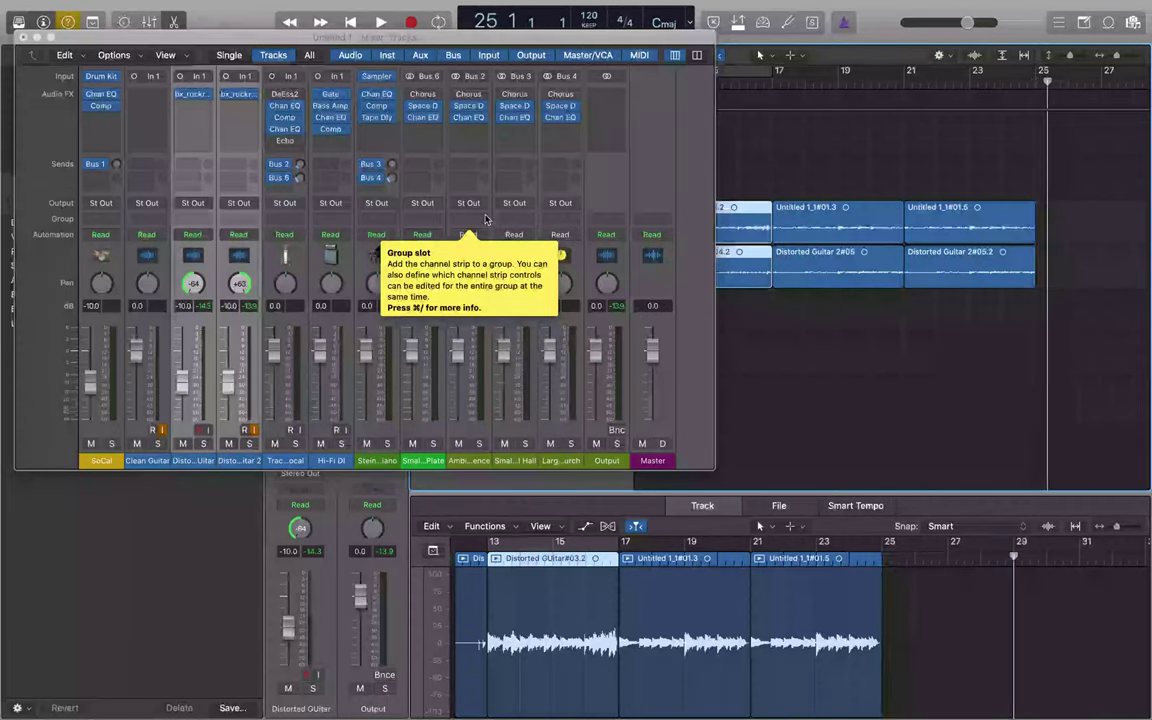
key(super+v)
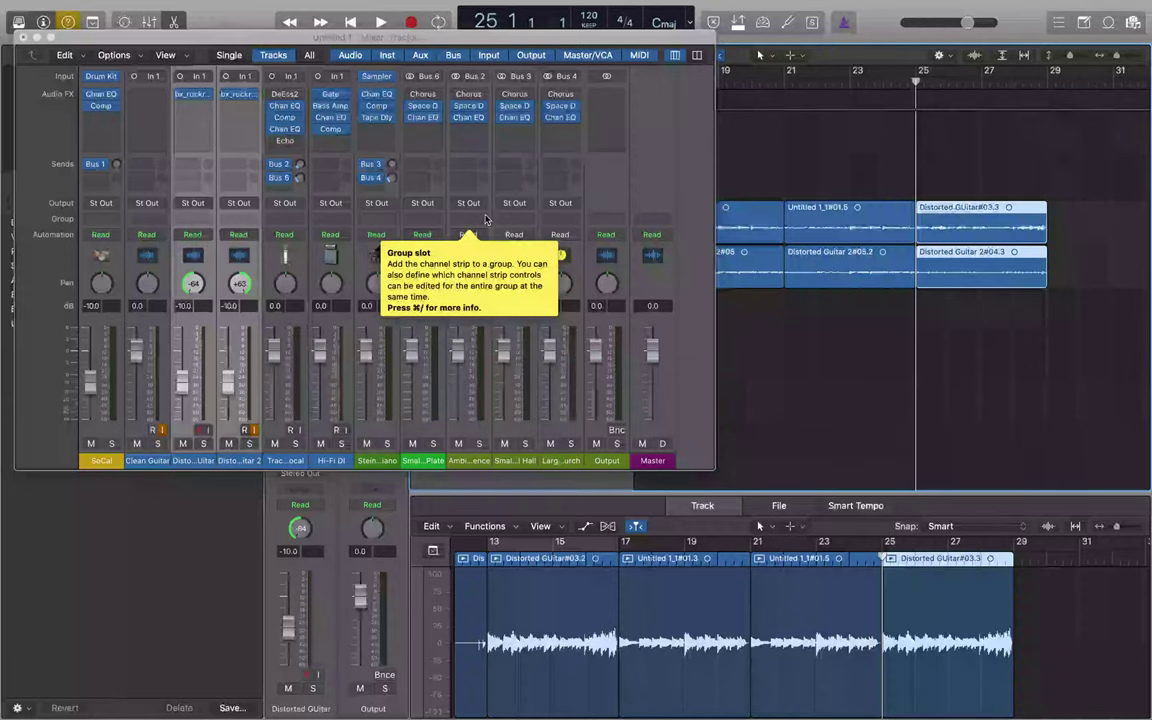
key(space)
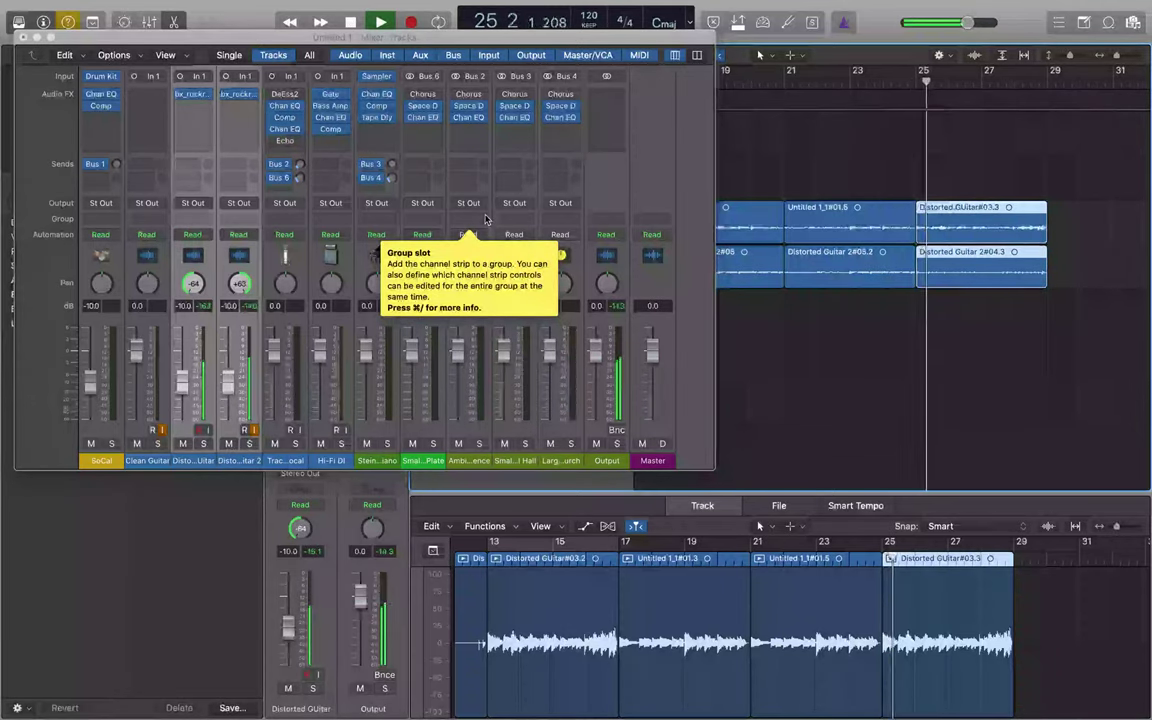
key(space)
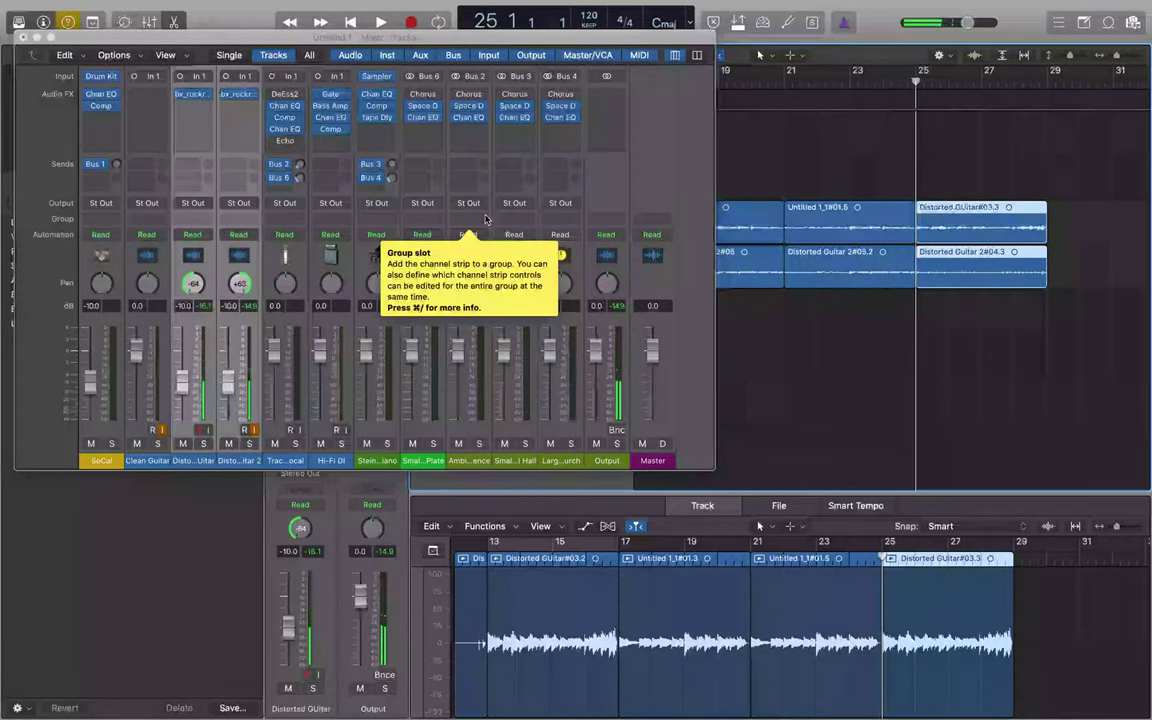
key(comma)
key(space)
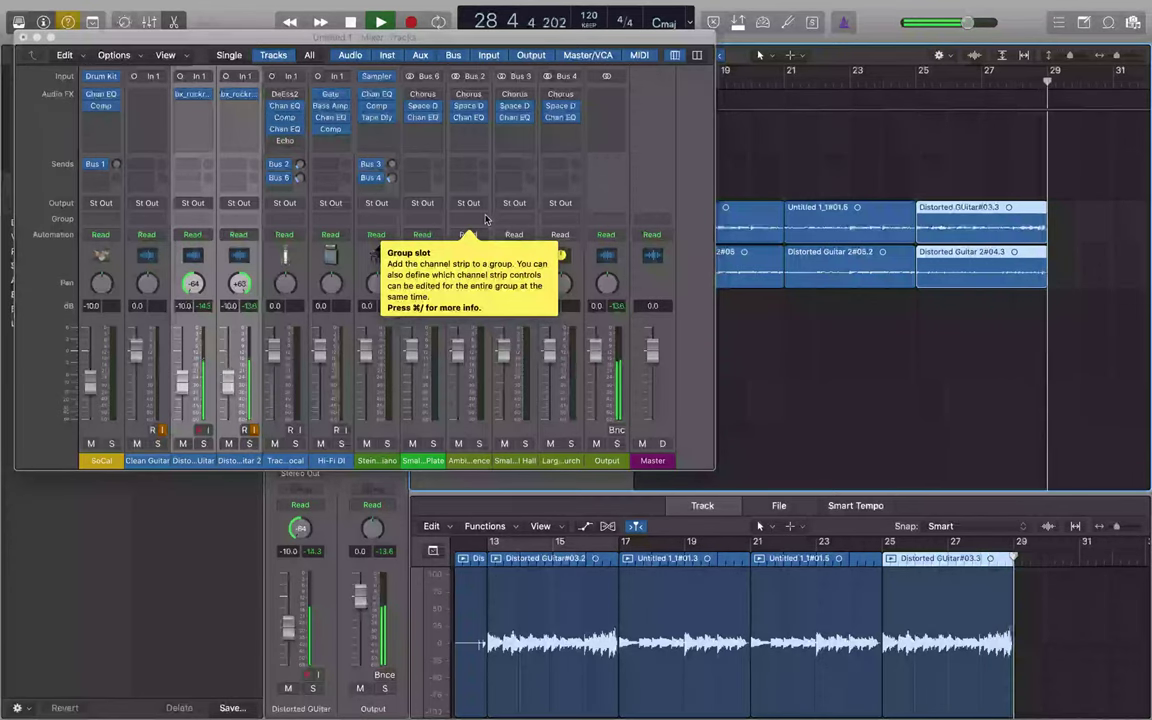
key(space)
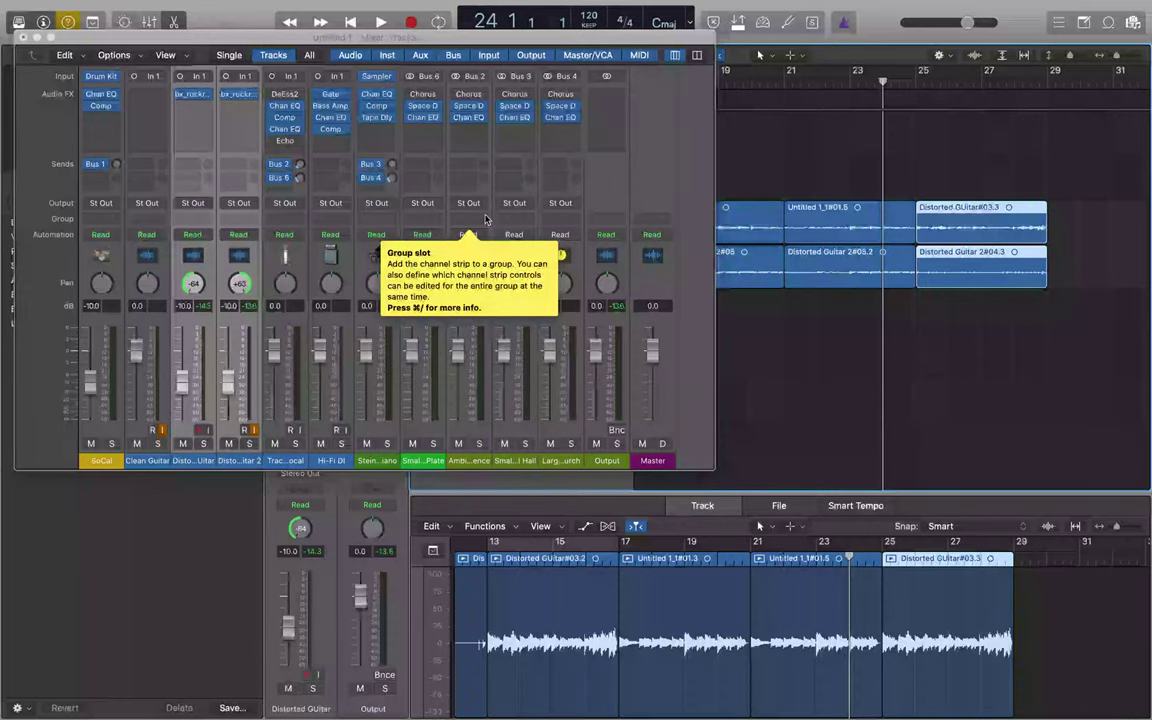
- Select the SoCal drummer track and play back the opening of the arrangement from bar 1
key(Return)
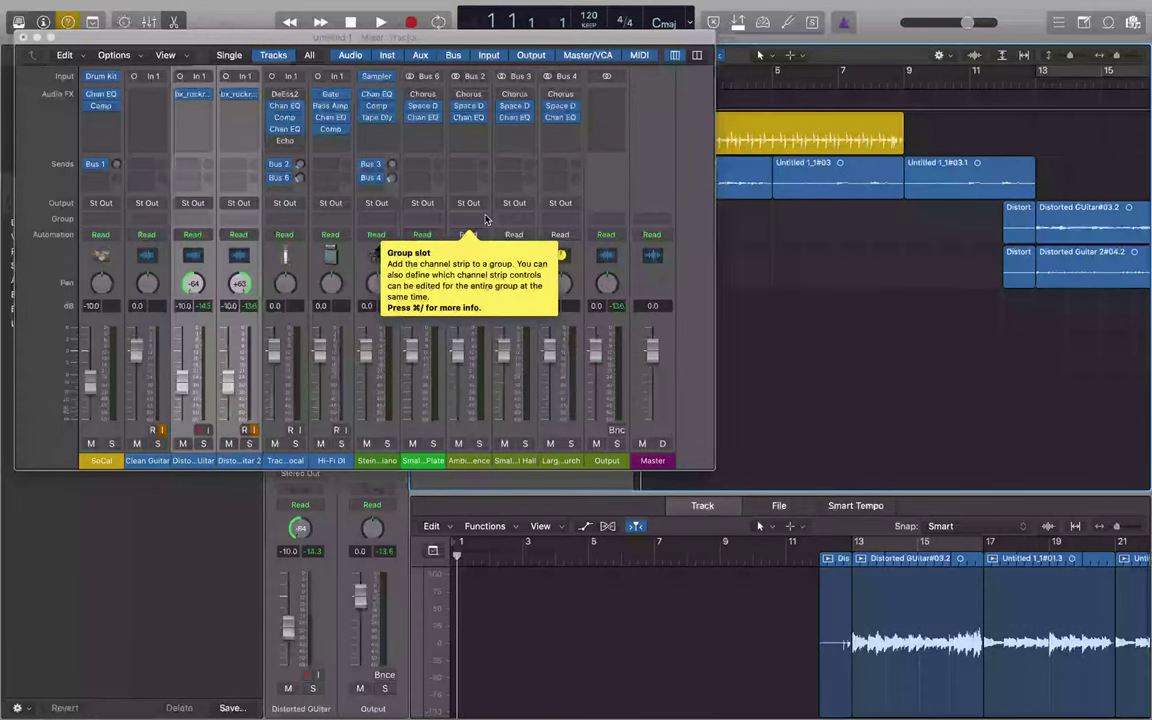
key(Up)
key(Up)
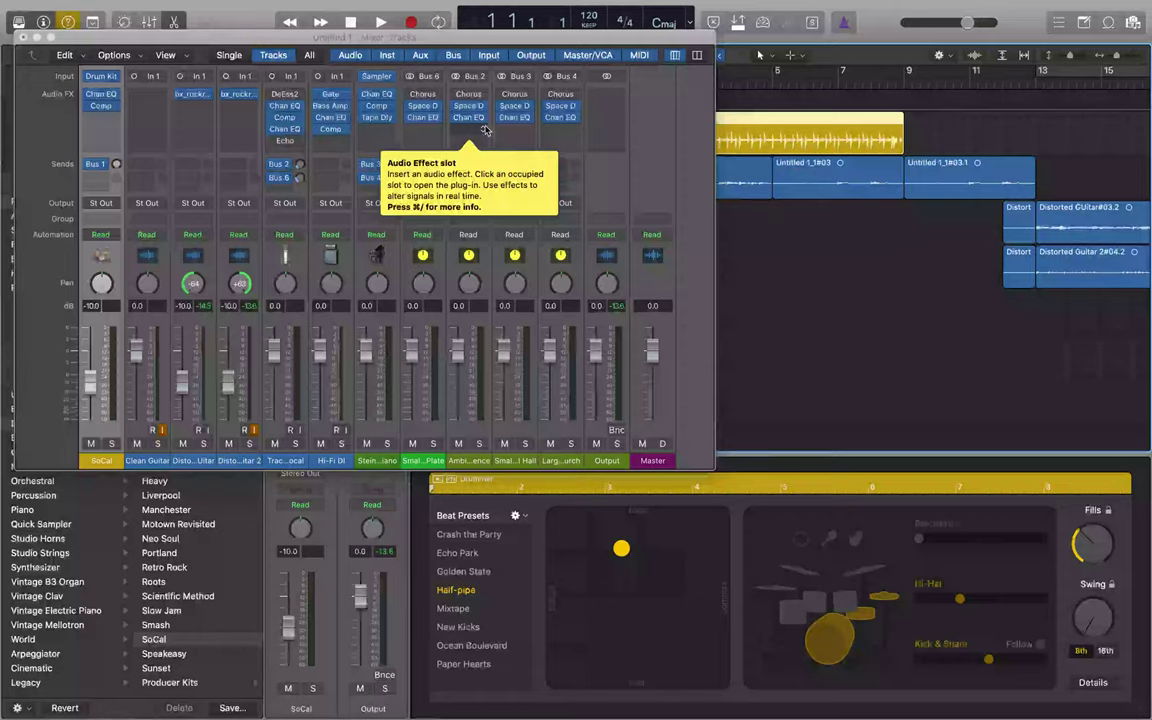
key(space)
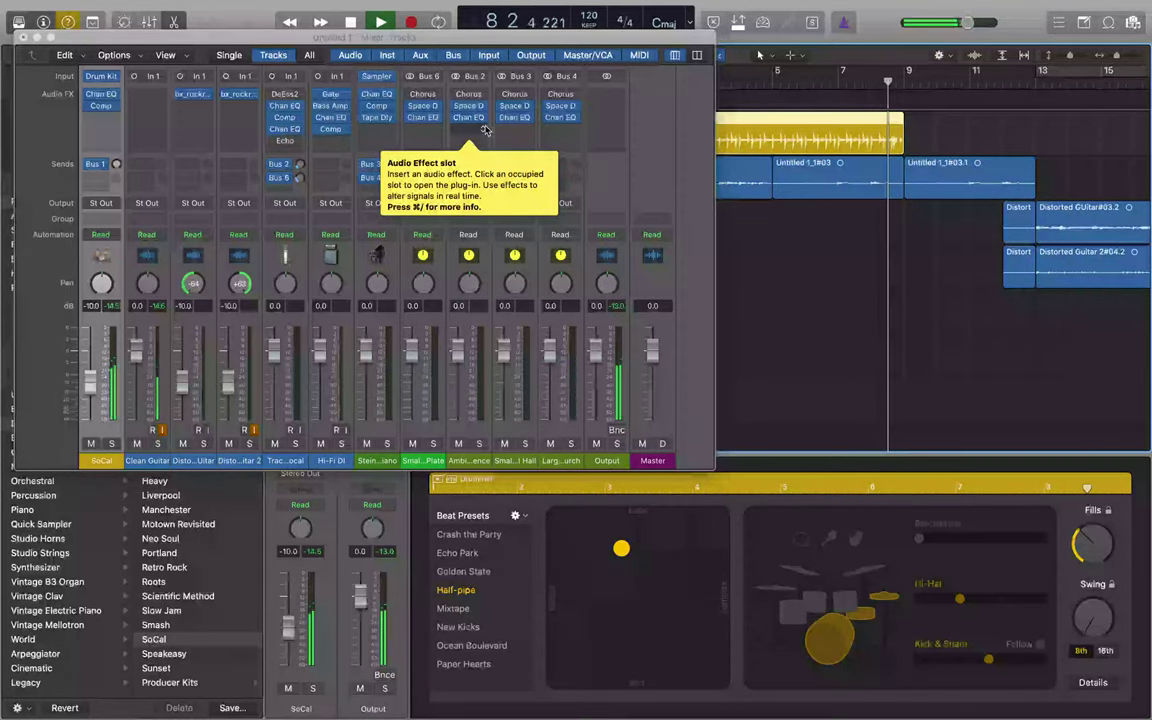
key(Return)
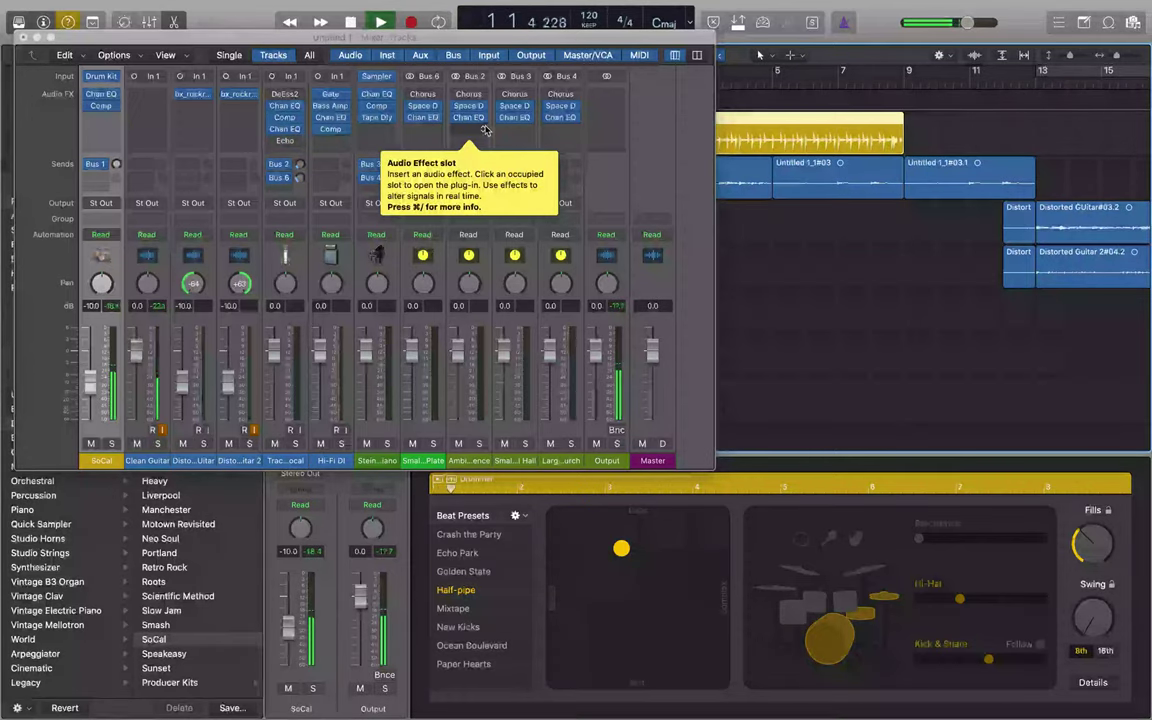
key(space)
key(Return)
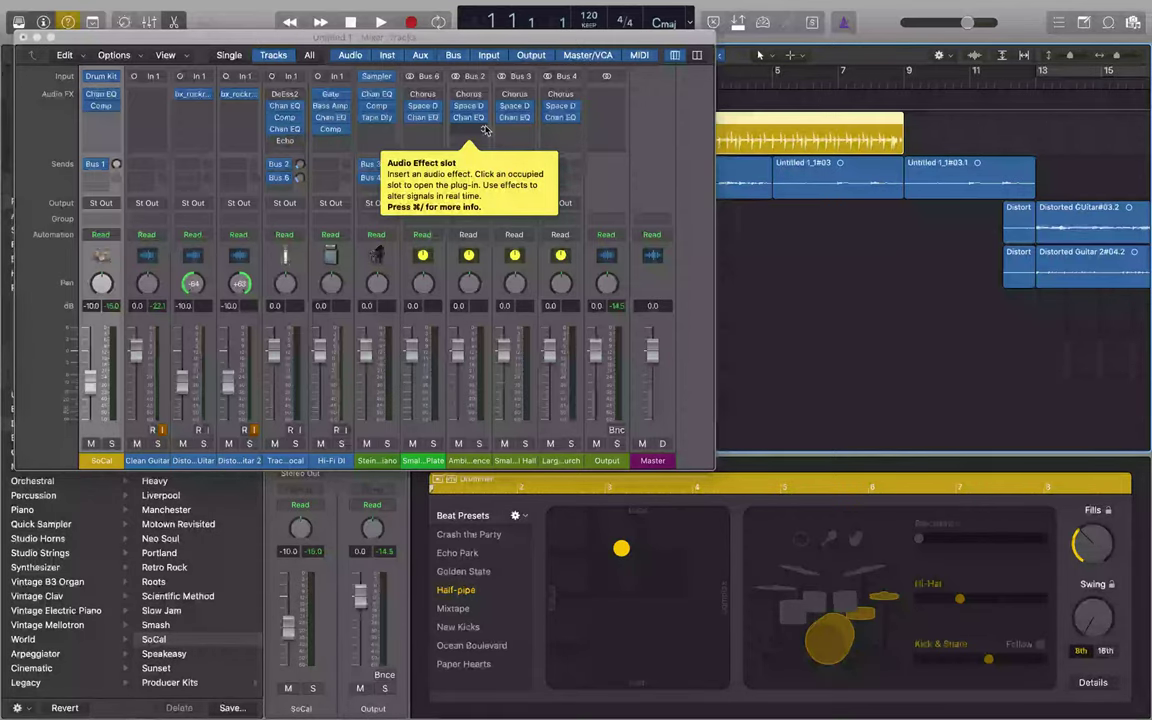
key(space)
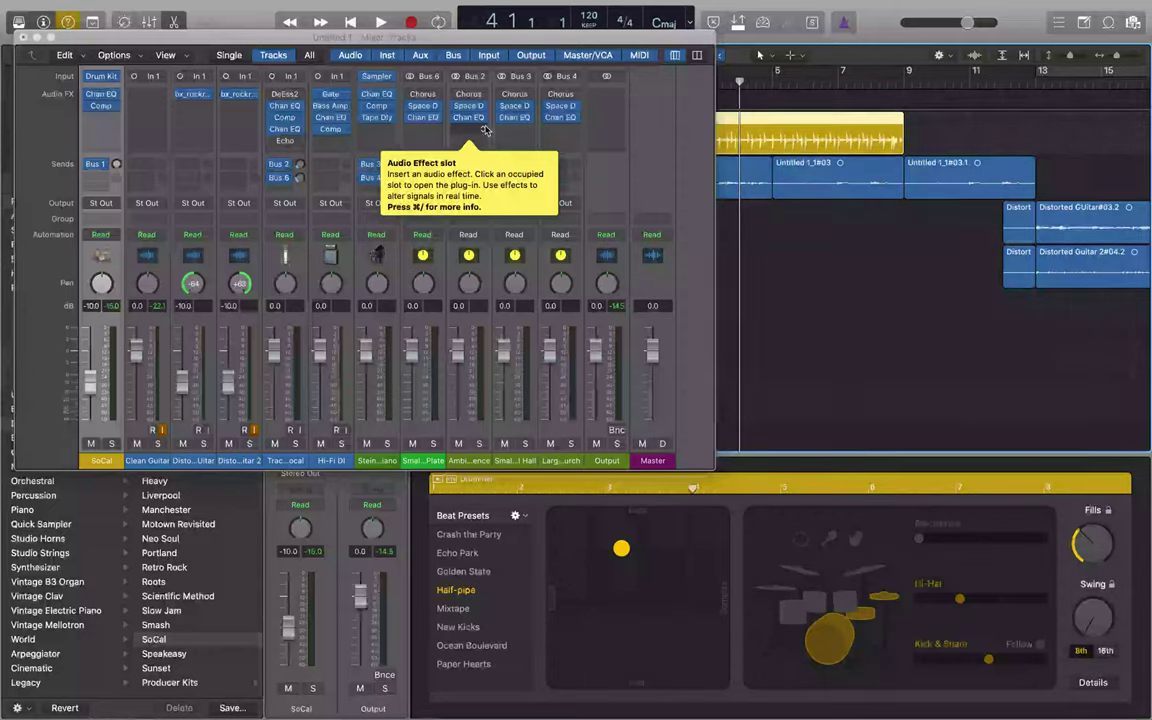
key(space)
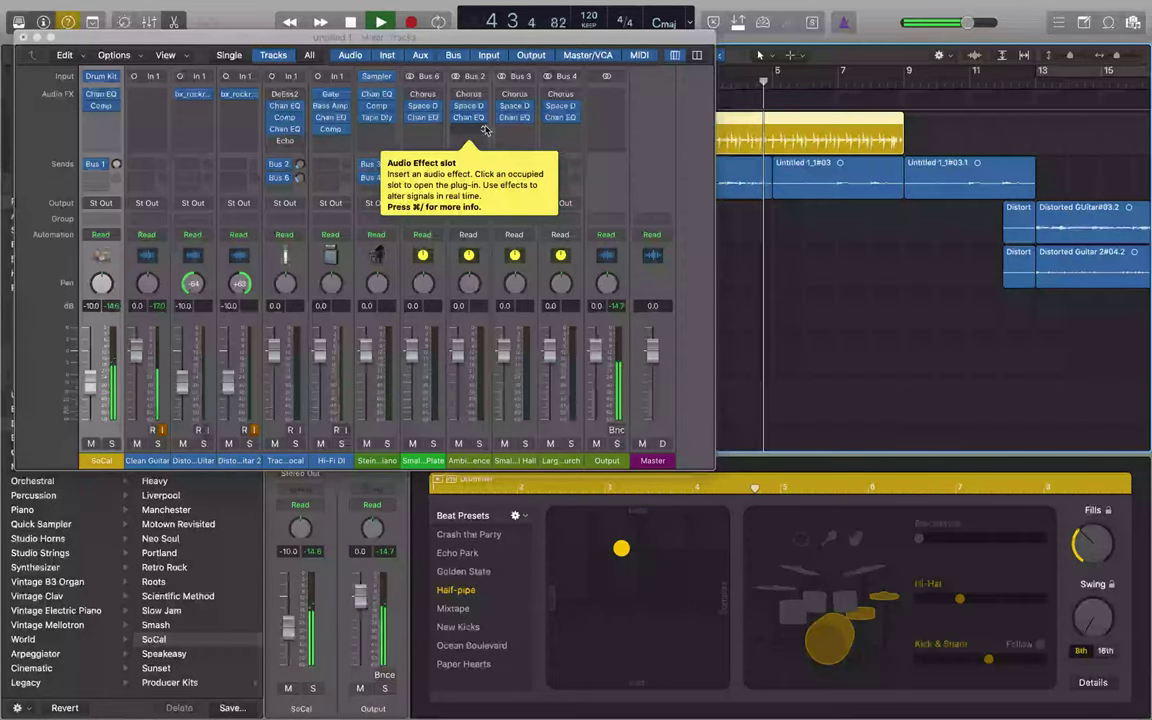
- Stop playback and split the SoCal drummer region at bar 5
key(space)
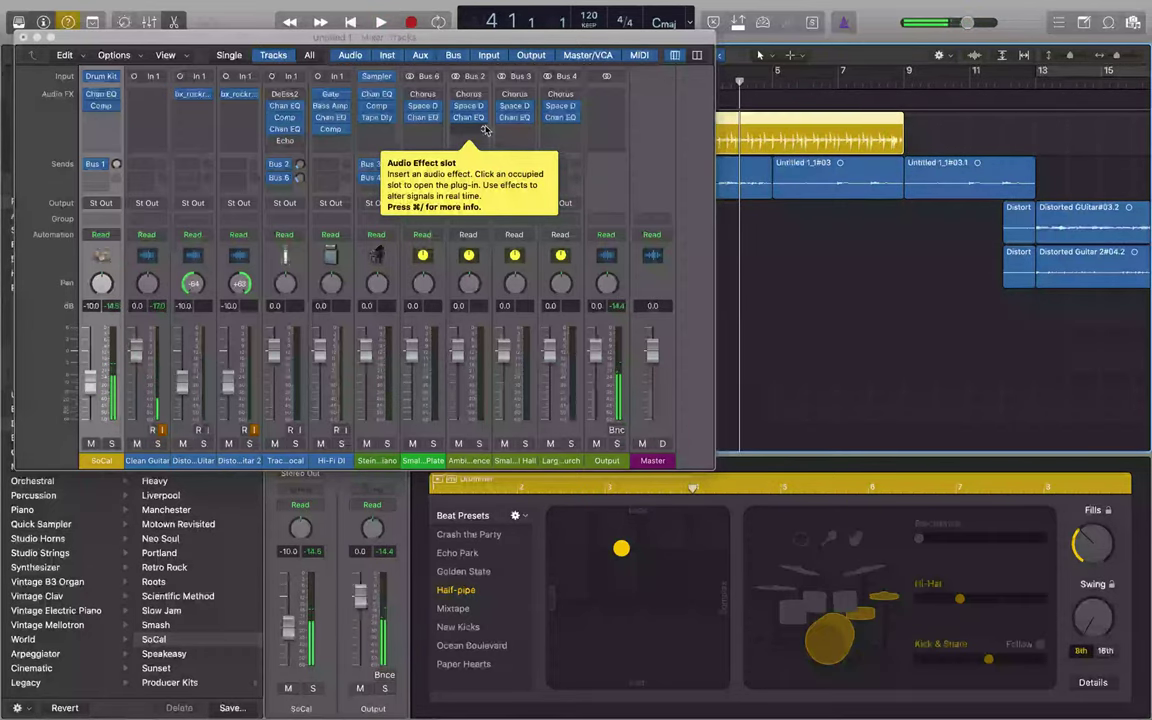
key(period)
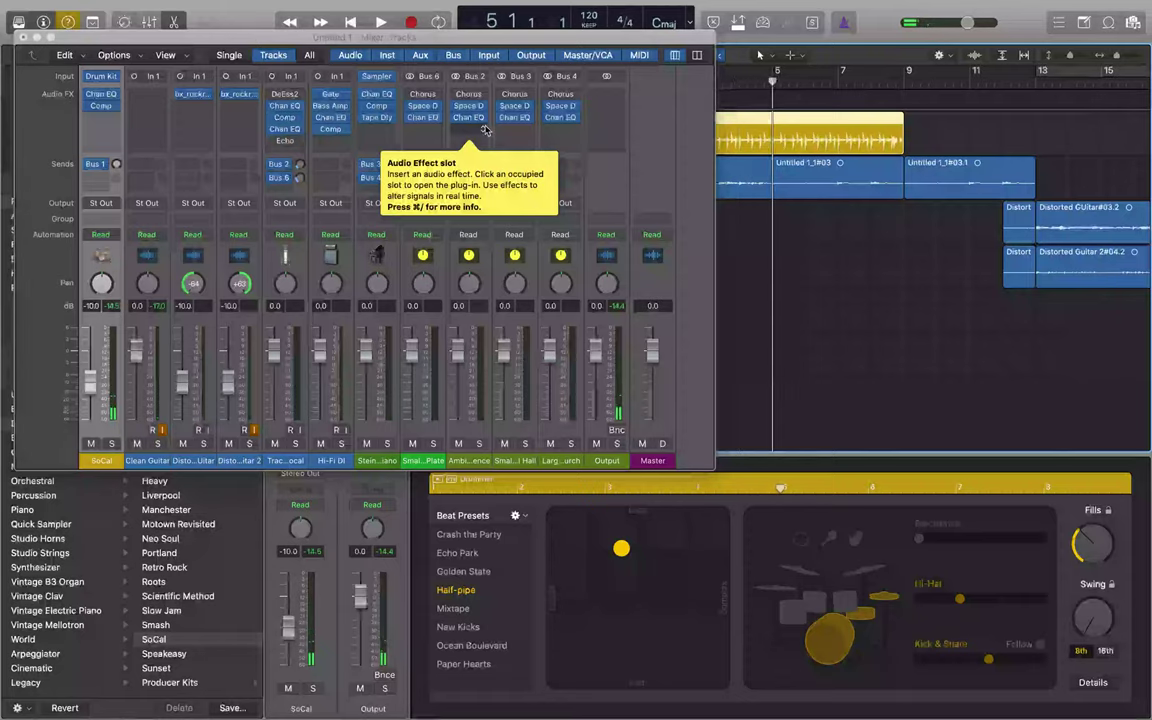
key(super+t)
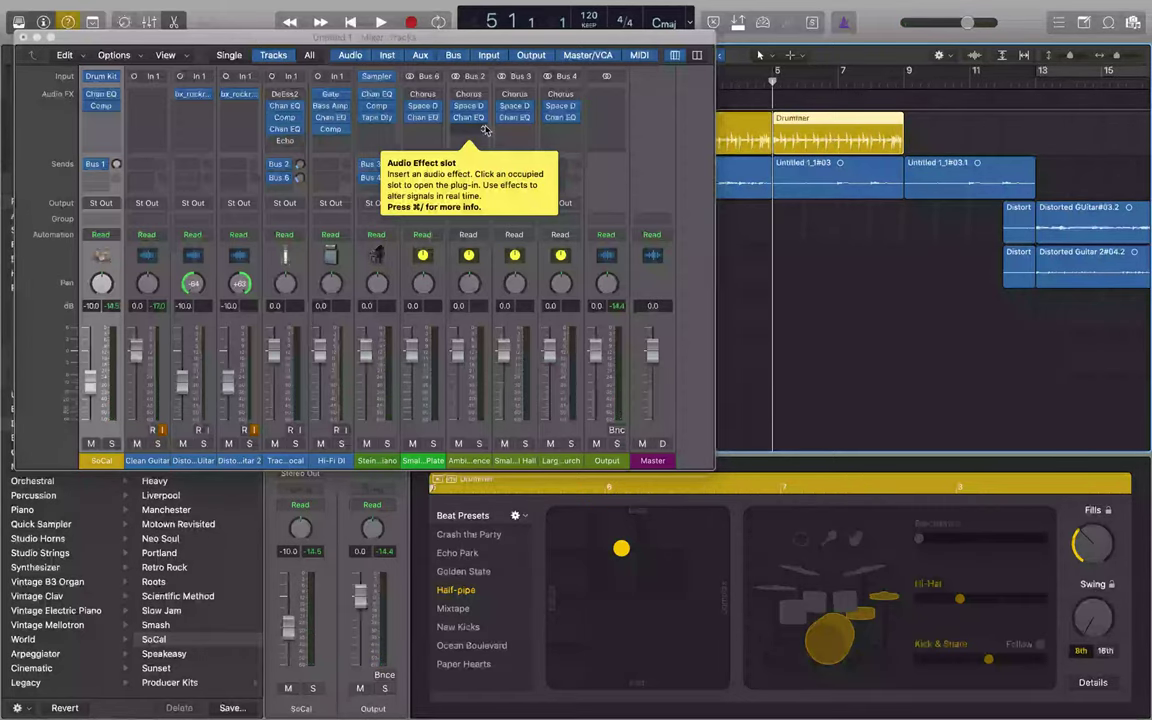
- Play back the drummer split from bar 4 and select the drummer region that starts at bar 5
key(comma)
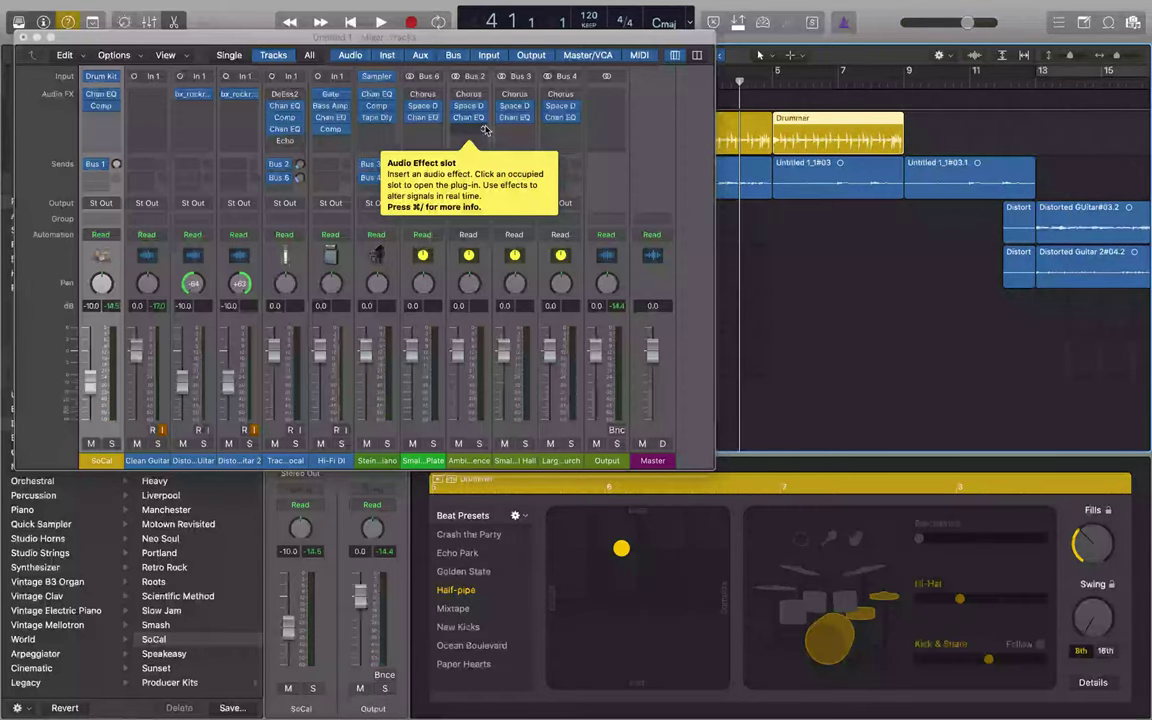
key(space)
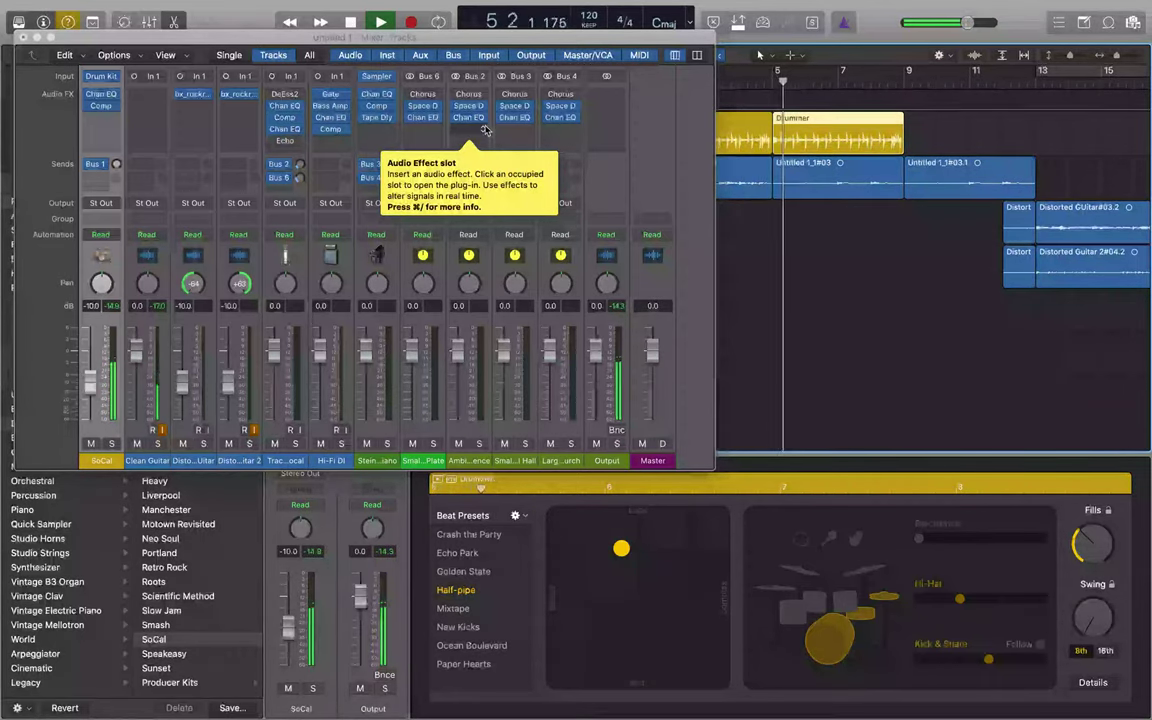
key(space)
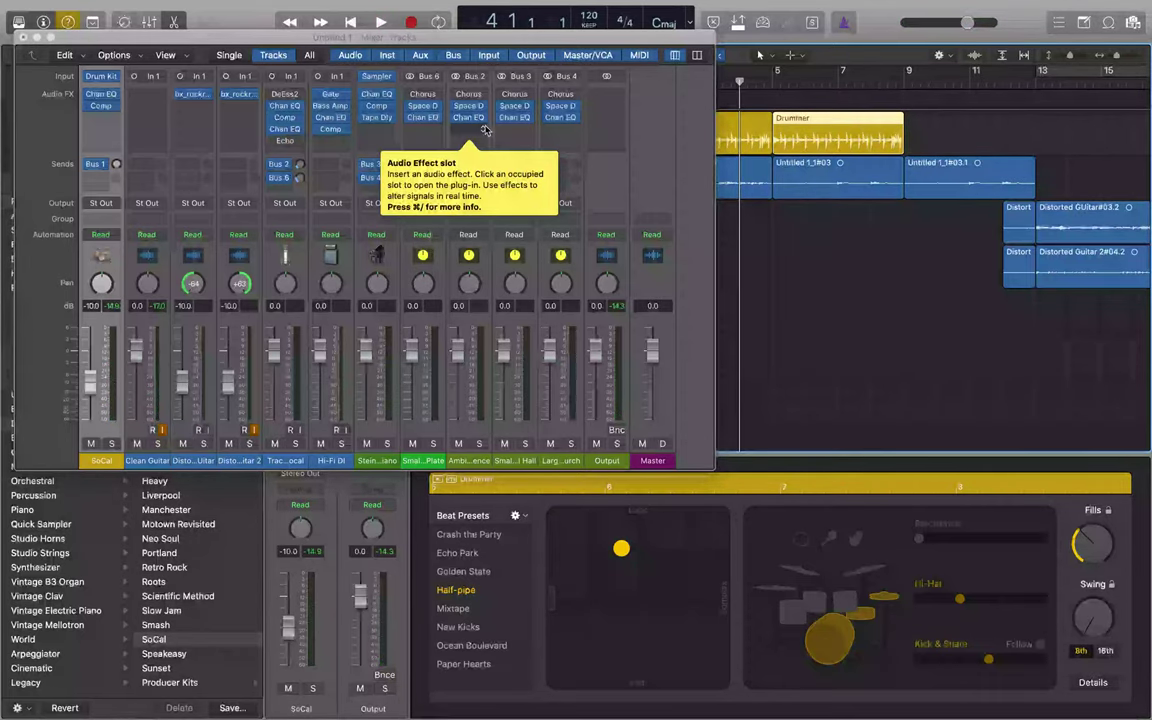
key(space)
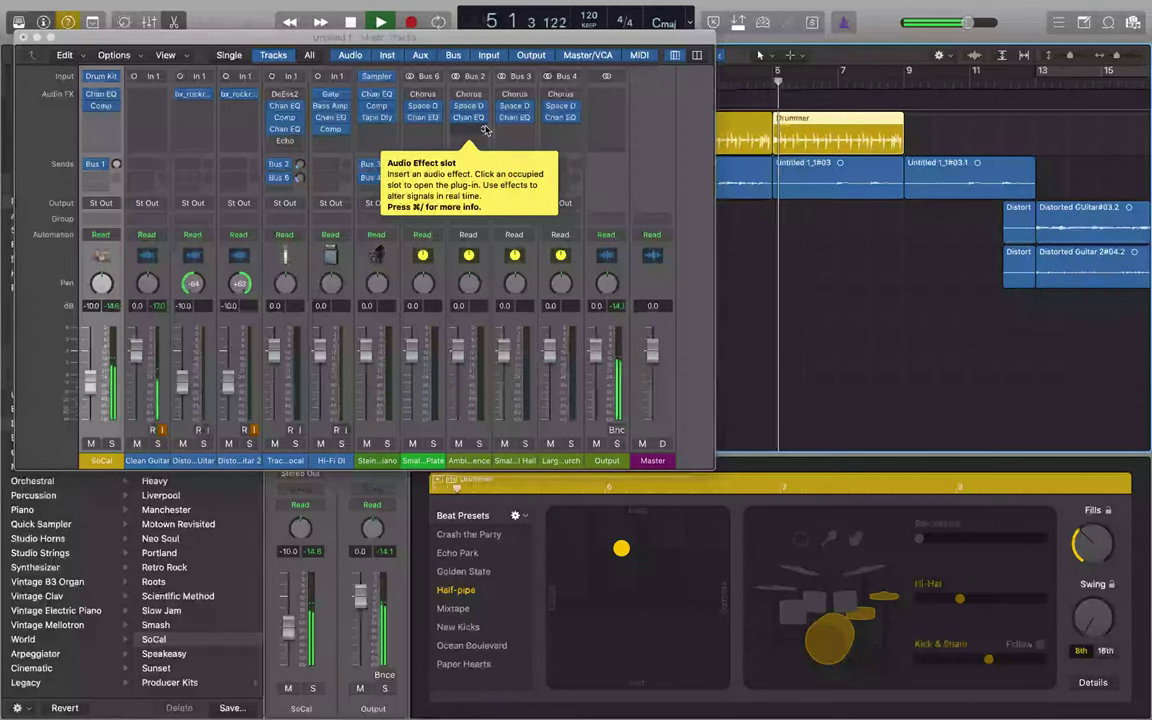
key(space)
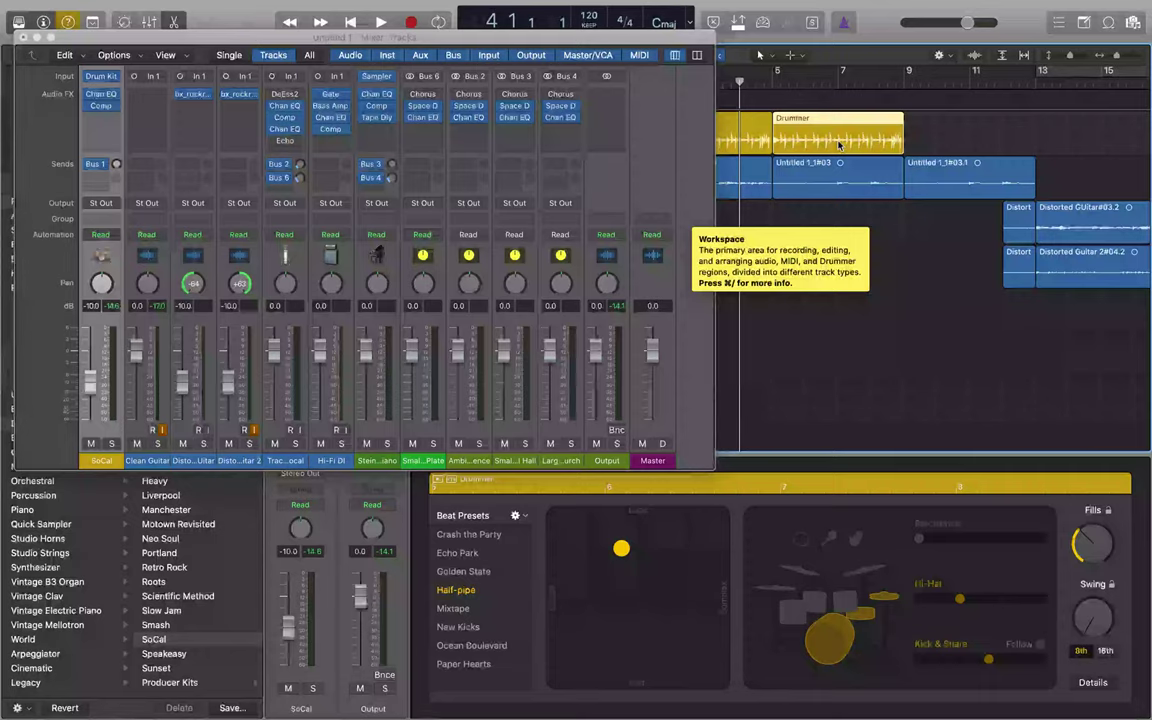
click(746, 138)
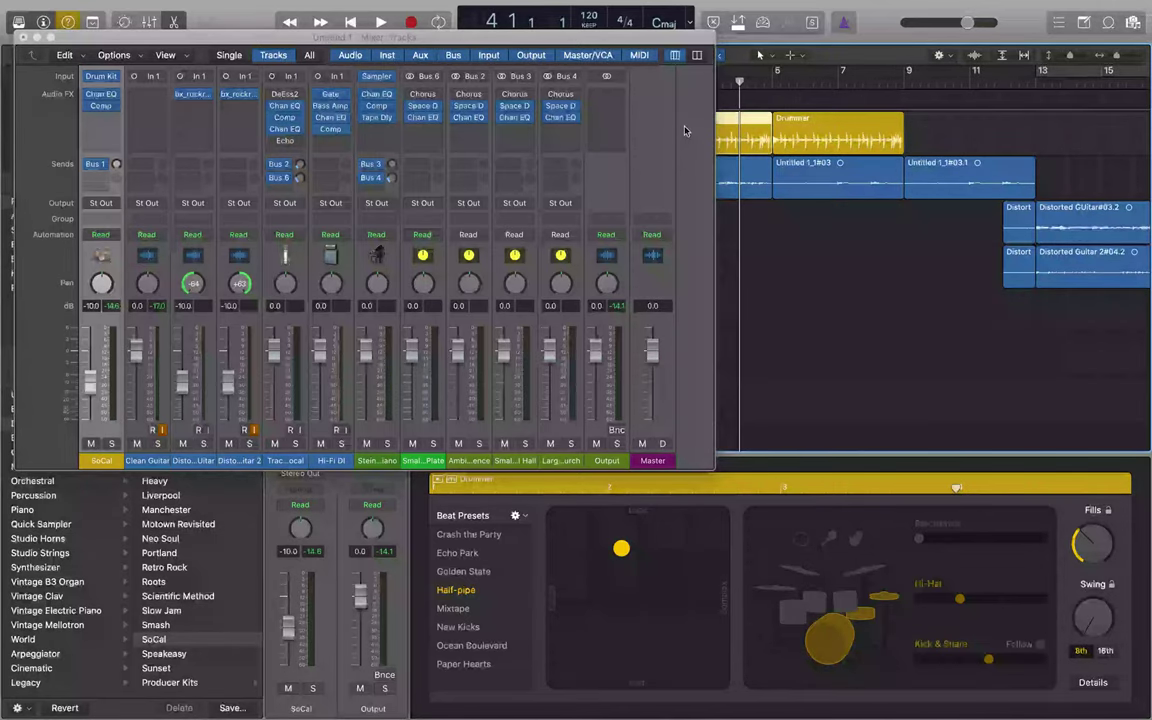
click(838, 144)
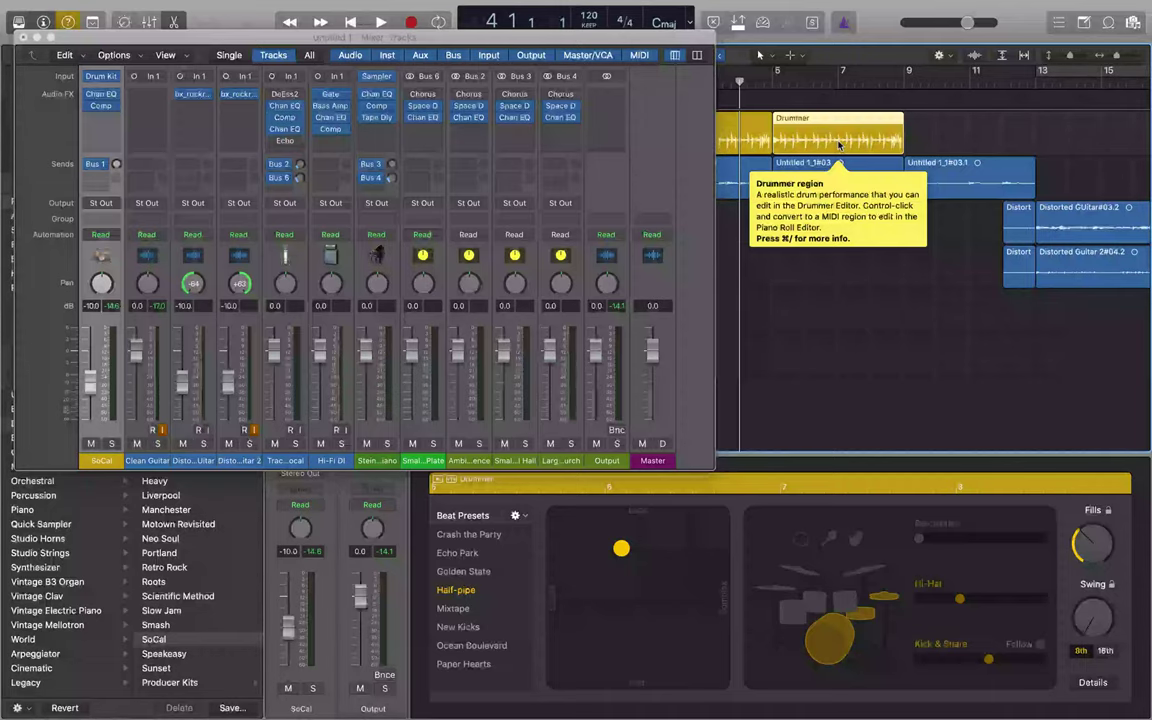
- Lower the VoiceOver speech rate
key(ctrl+alt+shift+super+Left)
key(ctrl+alt+shift+super+Left)
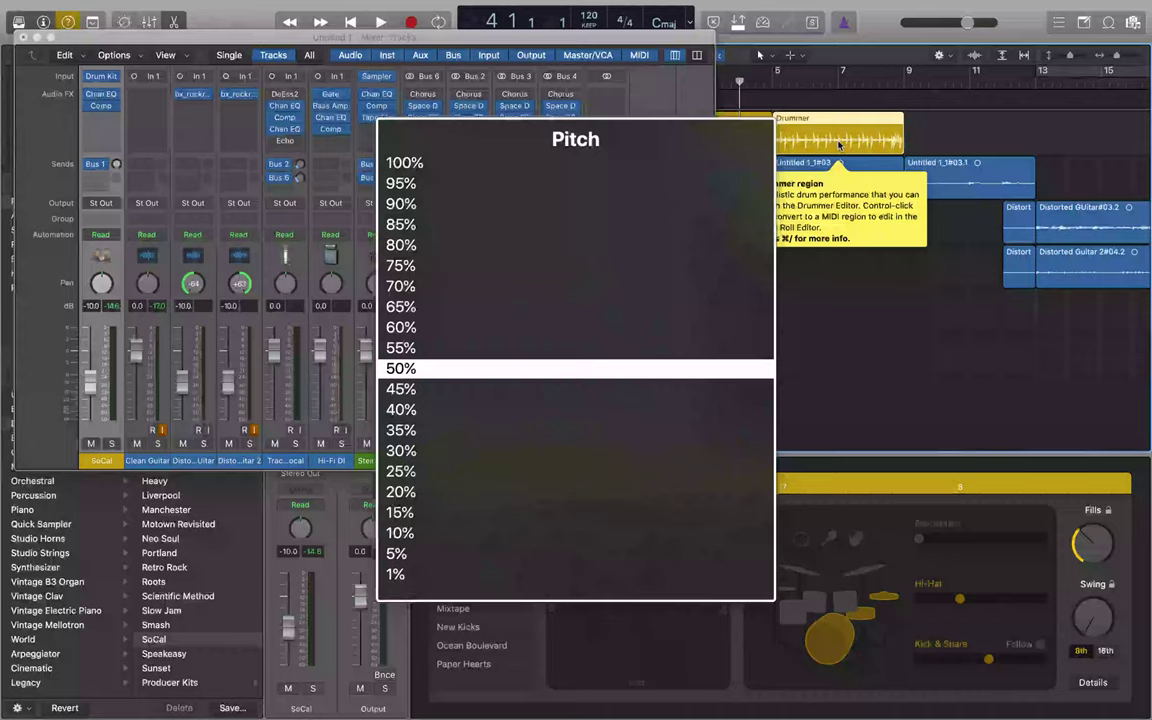
key(ctrl+alt+shift+super+Left)
key(ctrl+alt+shift+super+Left)
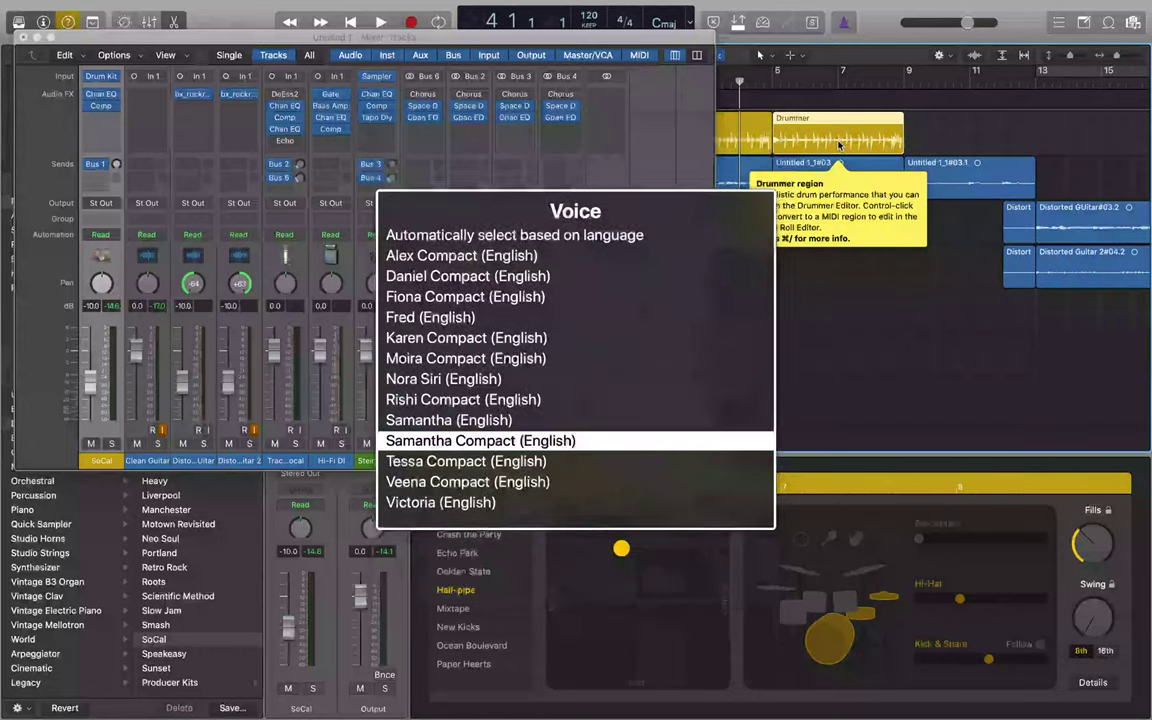
key(ctrl+alt+shift+super+Right)
key(ctrl+alt+shift+super+Down)
key(ctrl+alt+shift+super+Down)
key(ctrl+alt+shift+super+Down)
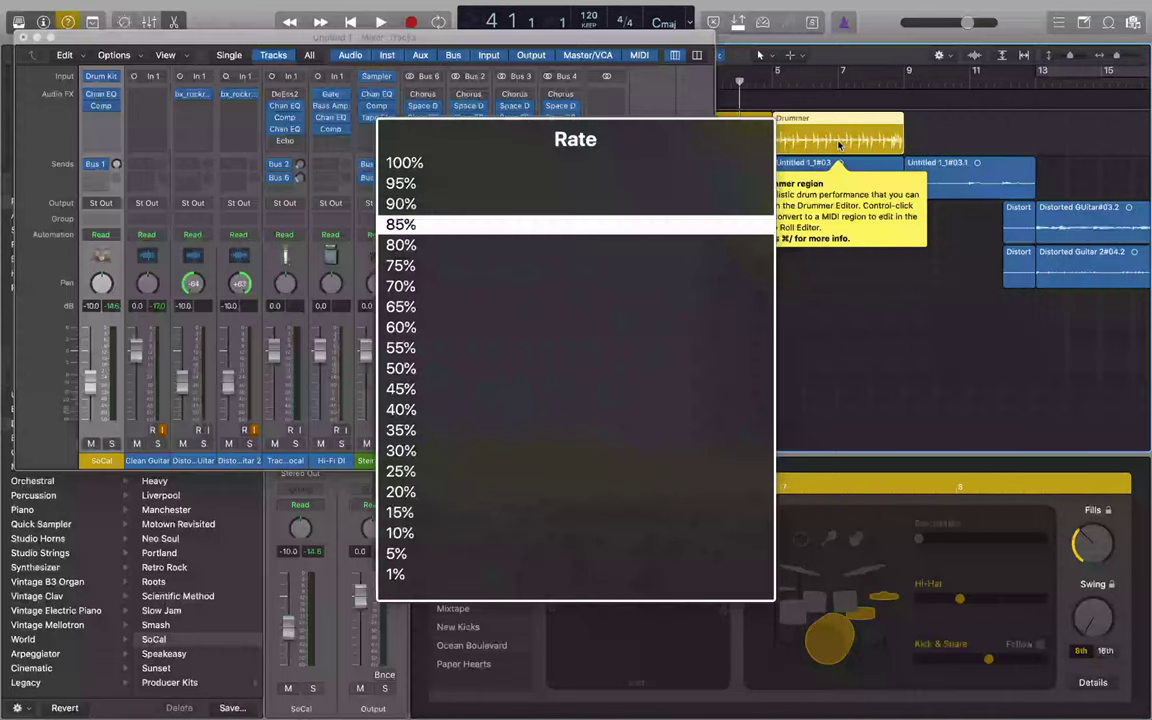
key(ctrl+alt+shift+super+Down)
key(ctrl+alt+shift+super+Down)
key(ctrl+alt+shift+super+Down)
key(ctrl+alt+shift+super+Down)
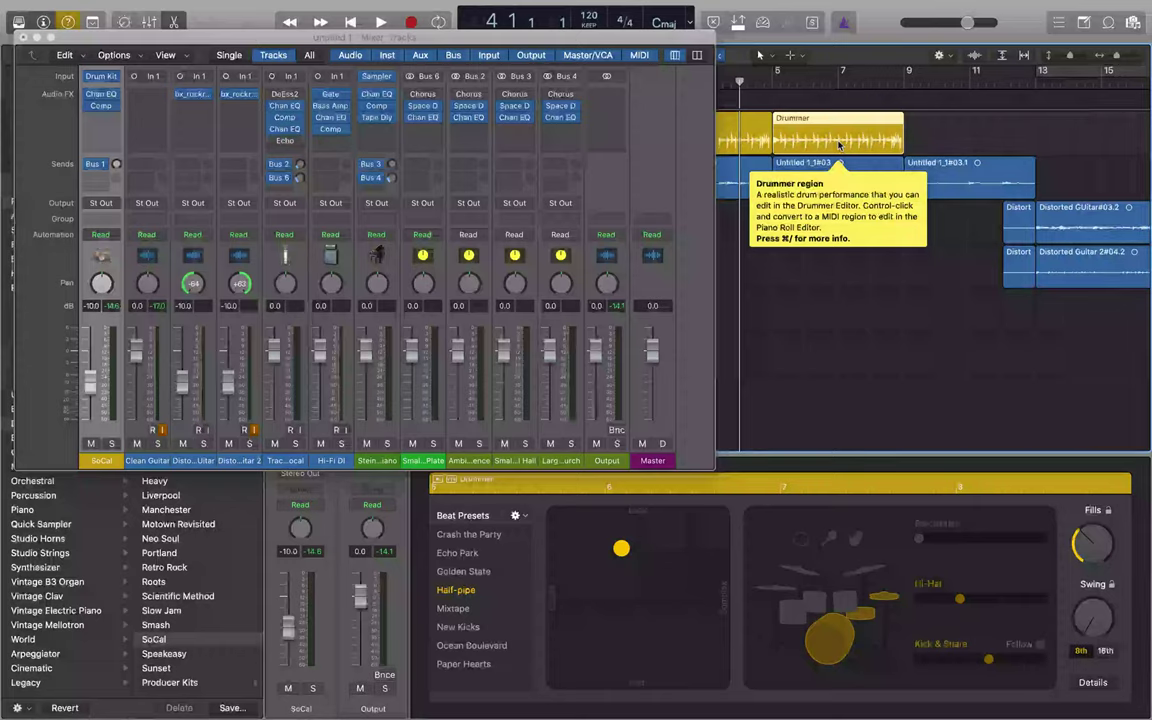
- Extend the drummer region starting at bar 5 to bar 13 and play it back from bar 4
key(shift+n)
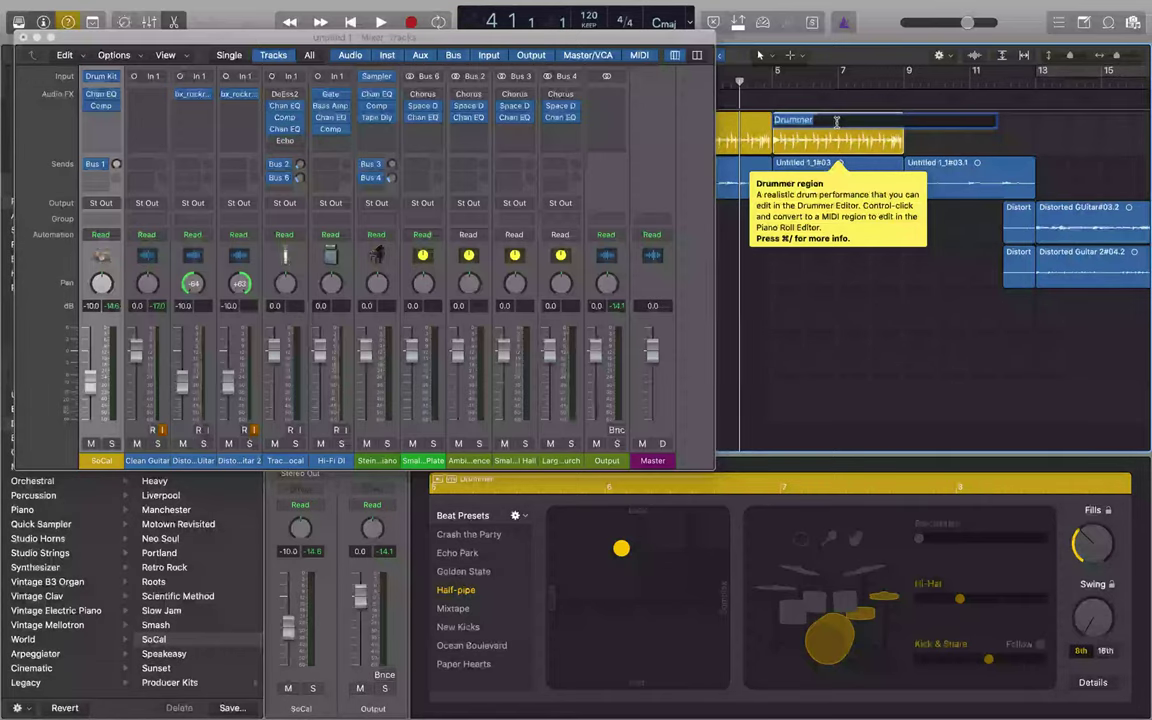
key(Return)
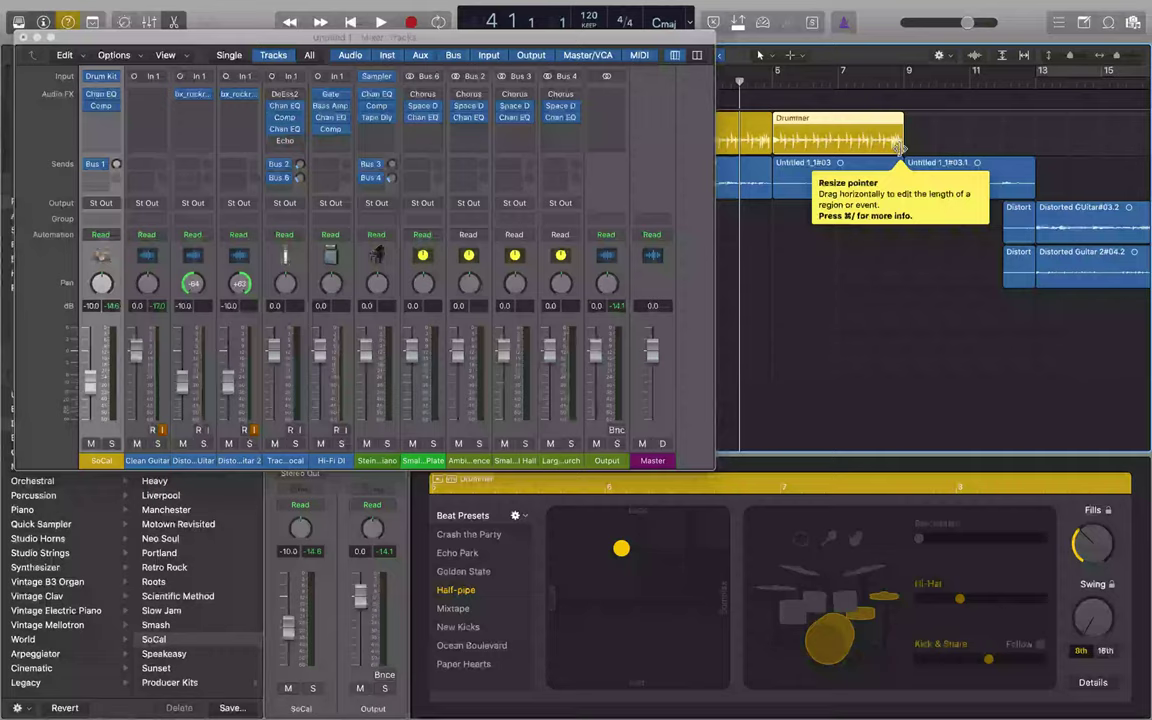
drag(901, 148, 1032, 148)
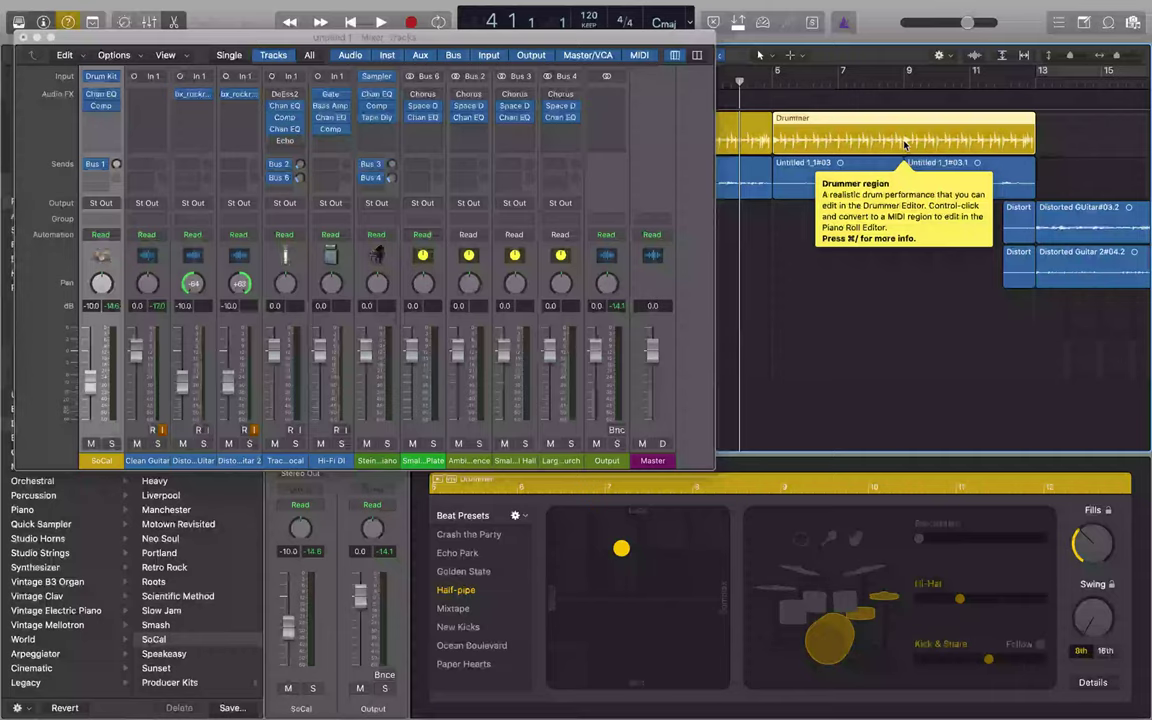
key(space)
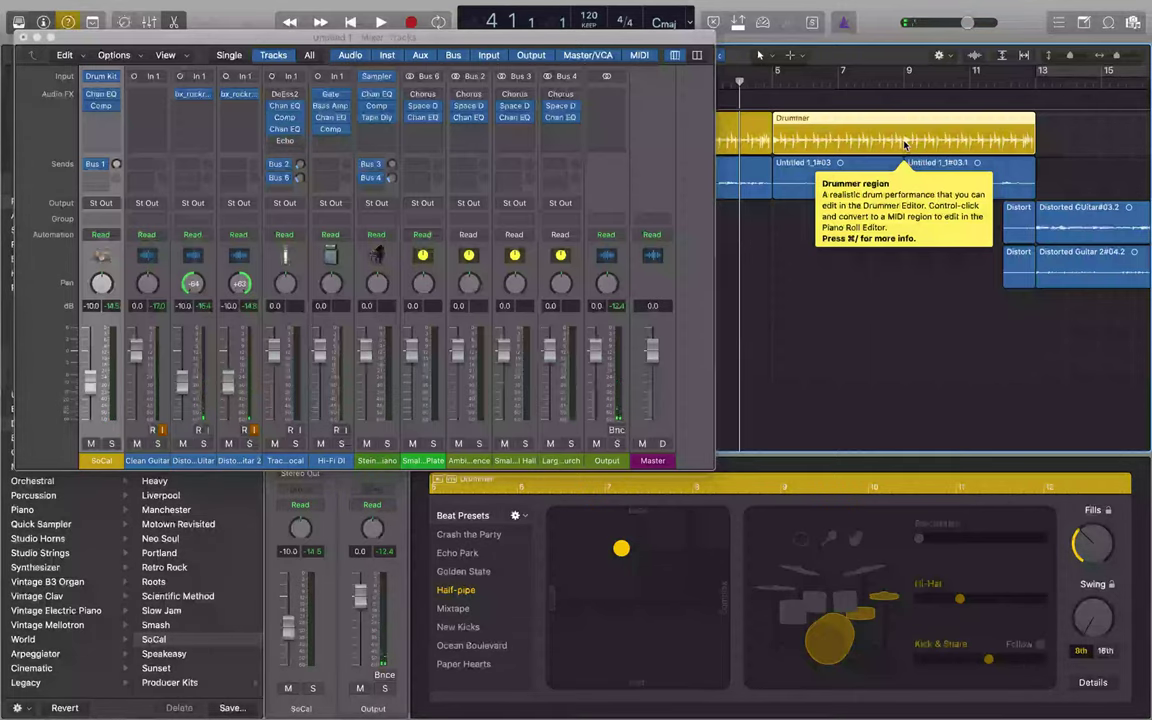
- Turn on a cycle over the drummer region from bar 5 to bar 13 and play back the loop
key(period)
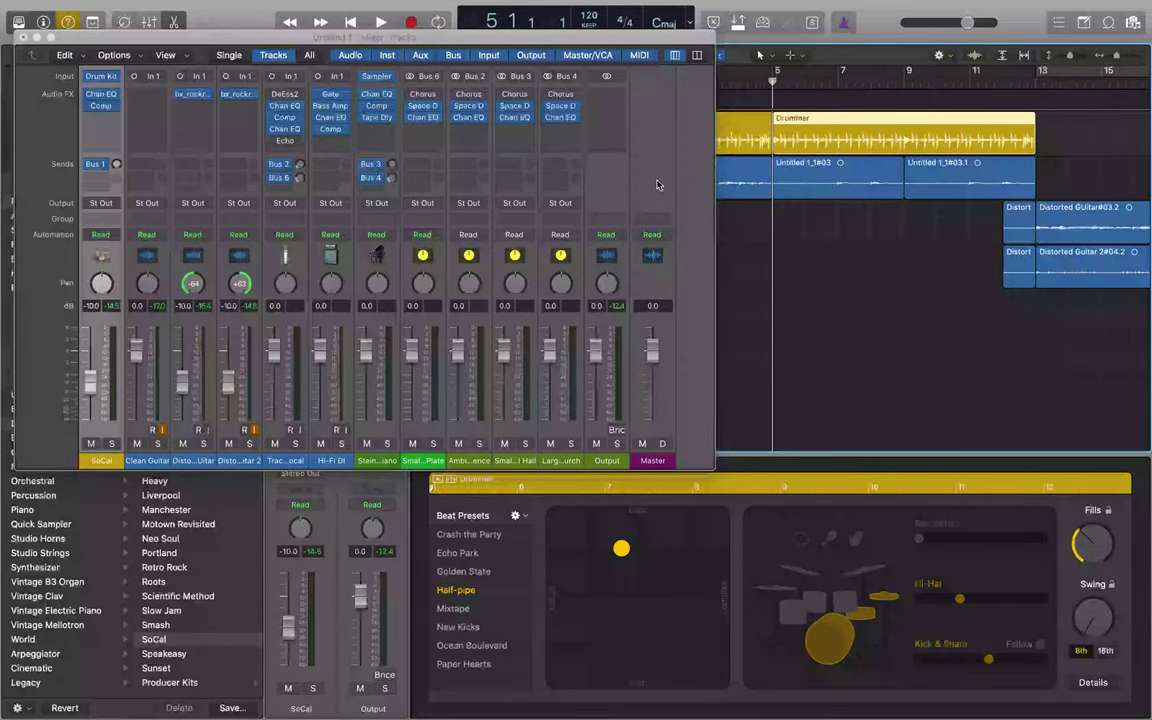
click(658, 548)
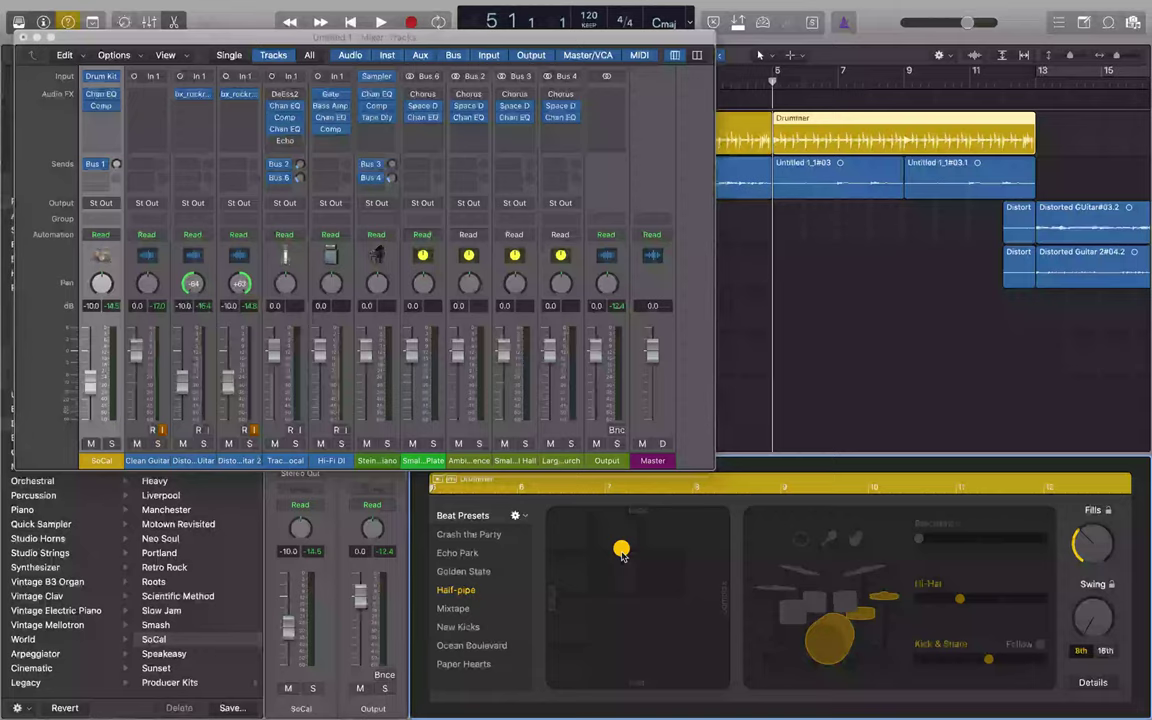
key(c)
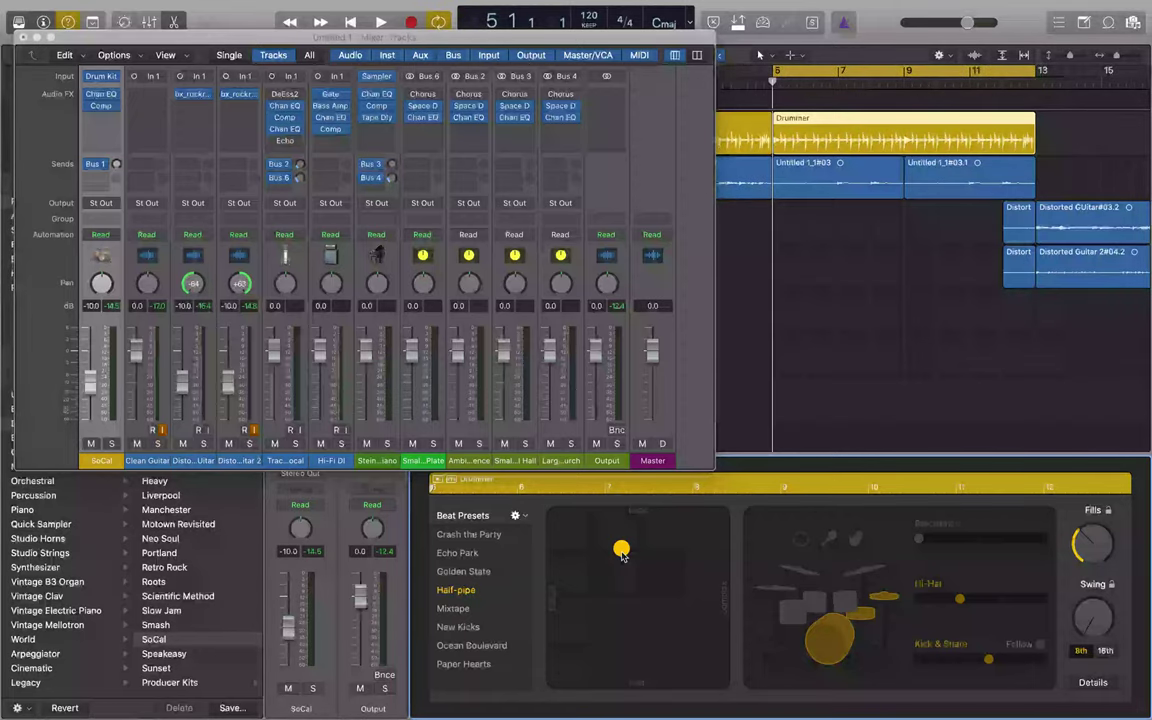
key(space)
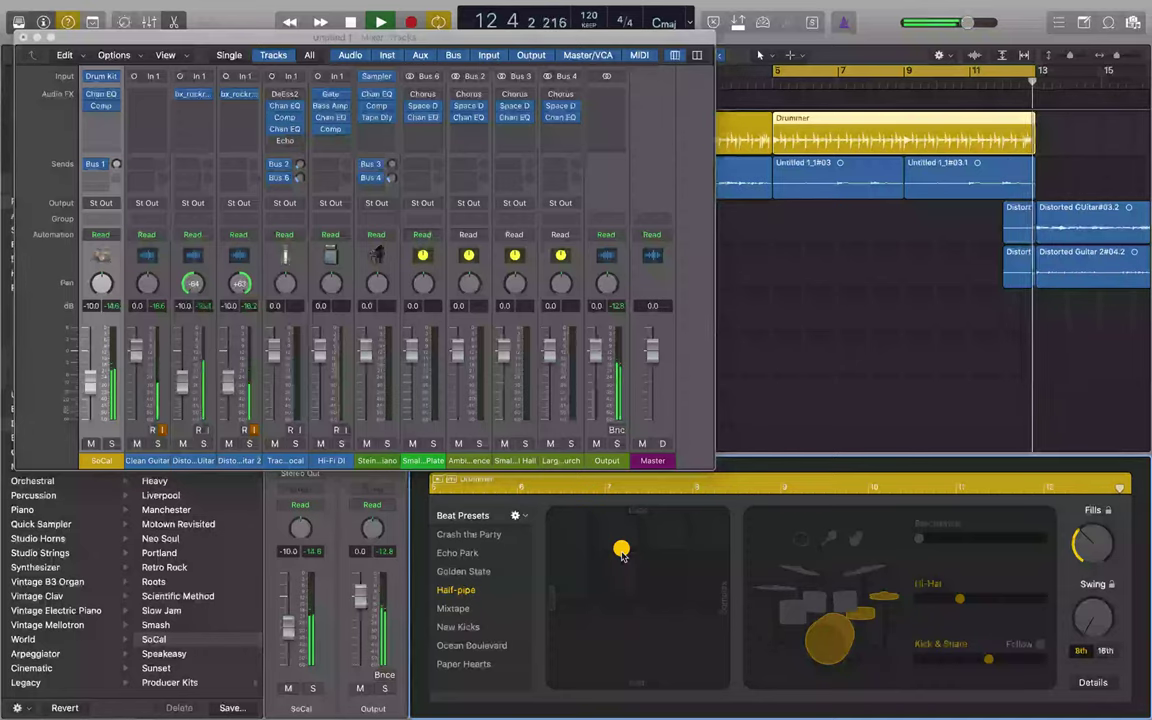
key(space)
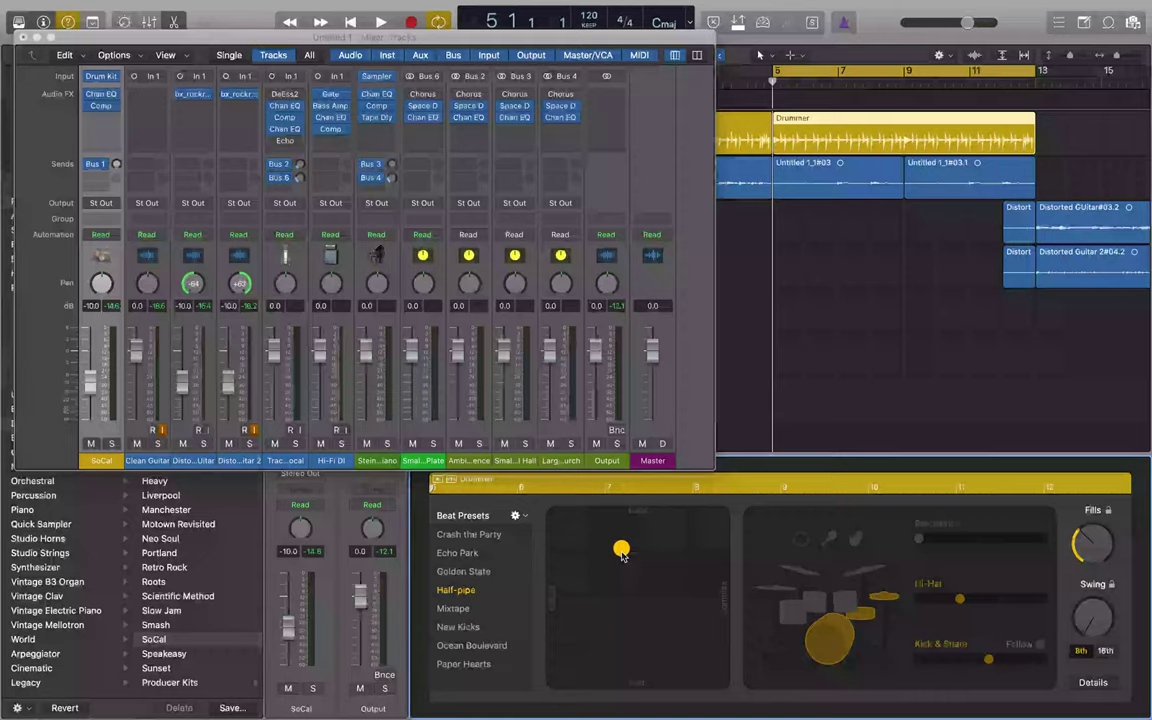
- Make the looped drummer region softer and simpler by moving its beat puck toward Soft and Simple during playback
key(space)
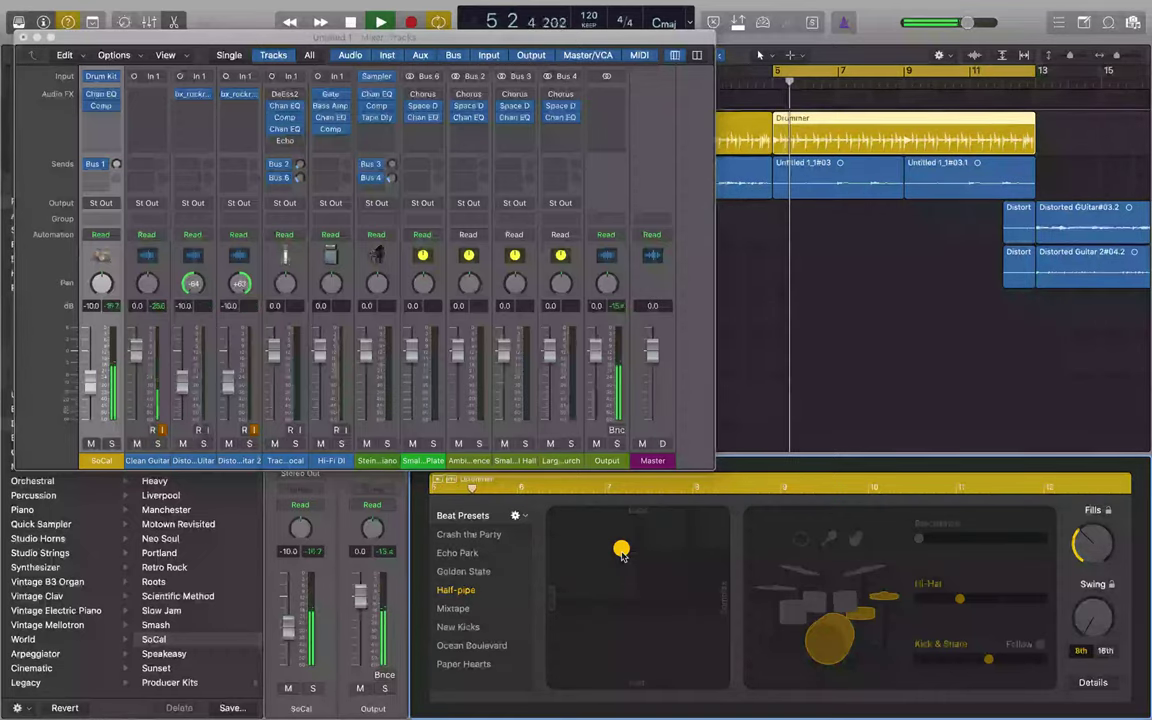
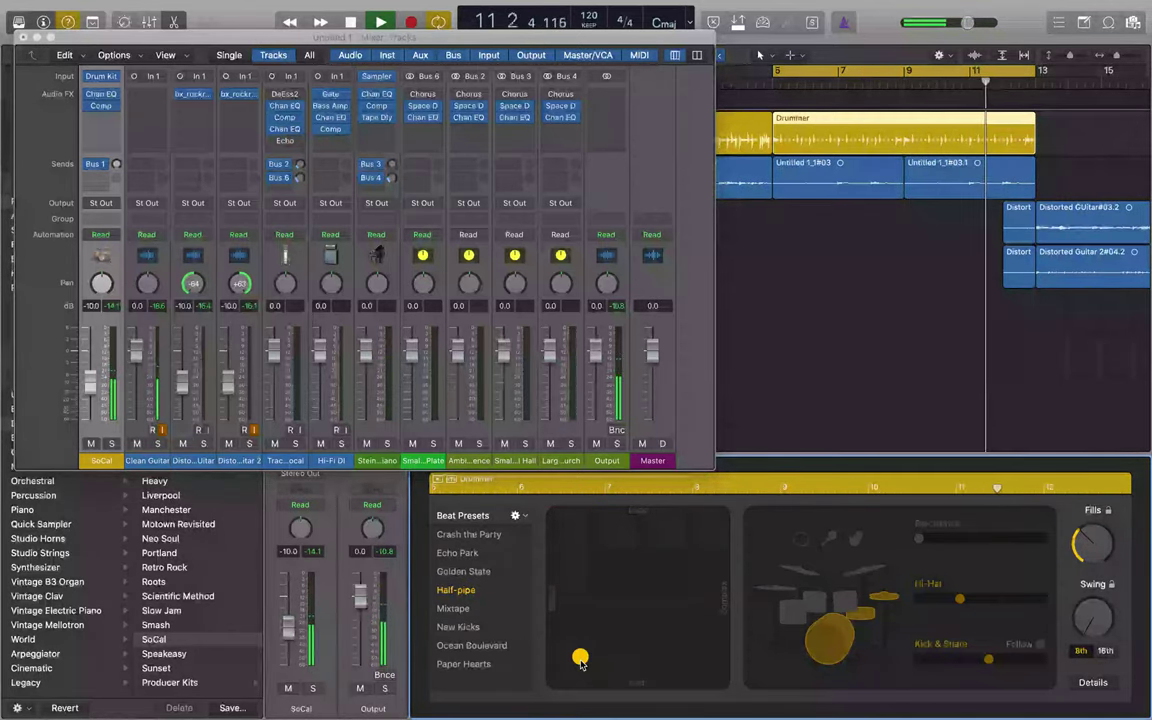
key(space)
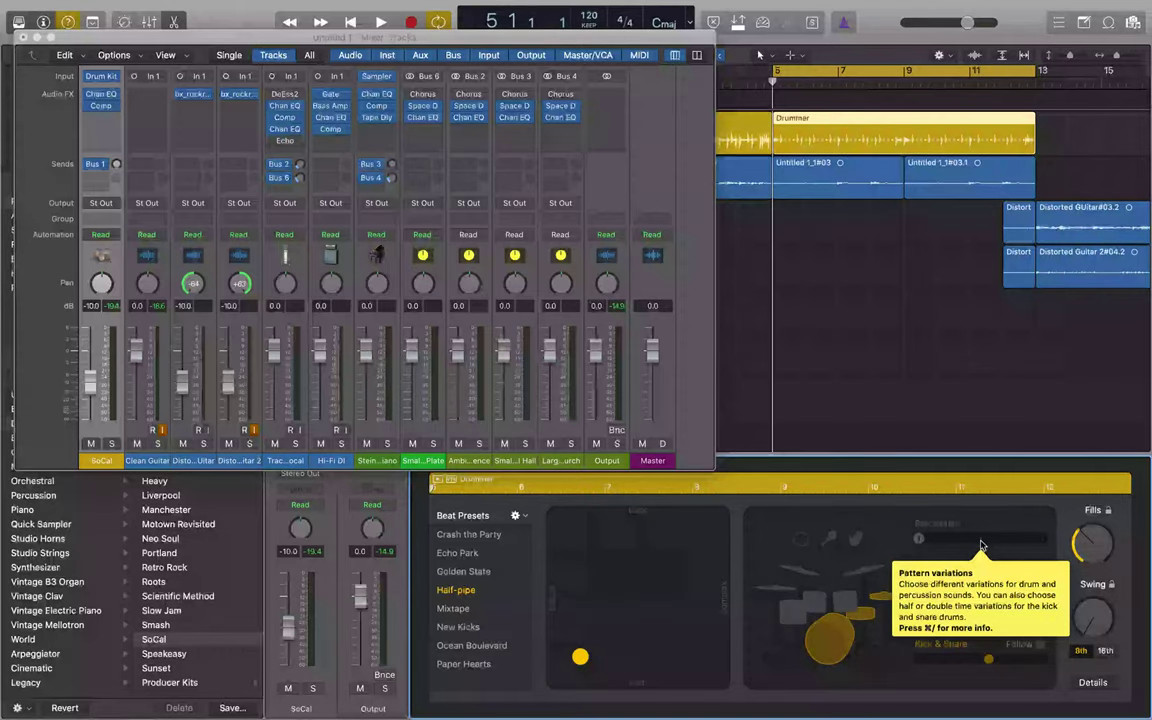
click(802, 587)
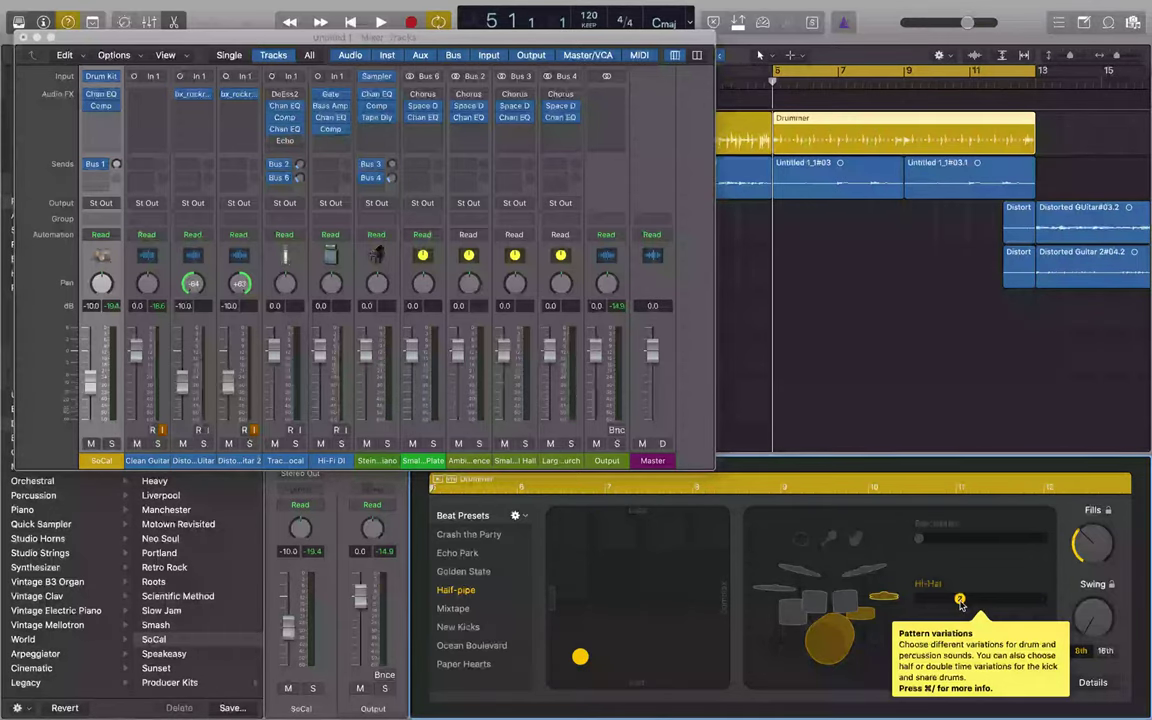
- Try hi-hat pattern variations 2 and 1 in the drummer region, playing back each over the loop
key(space)
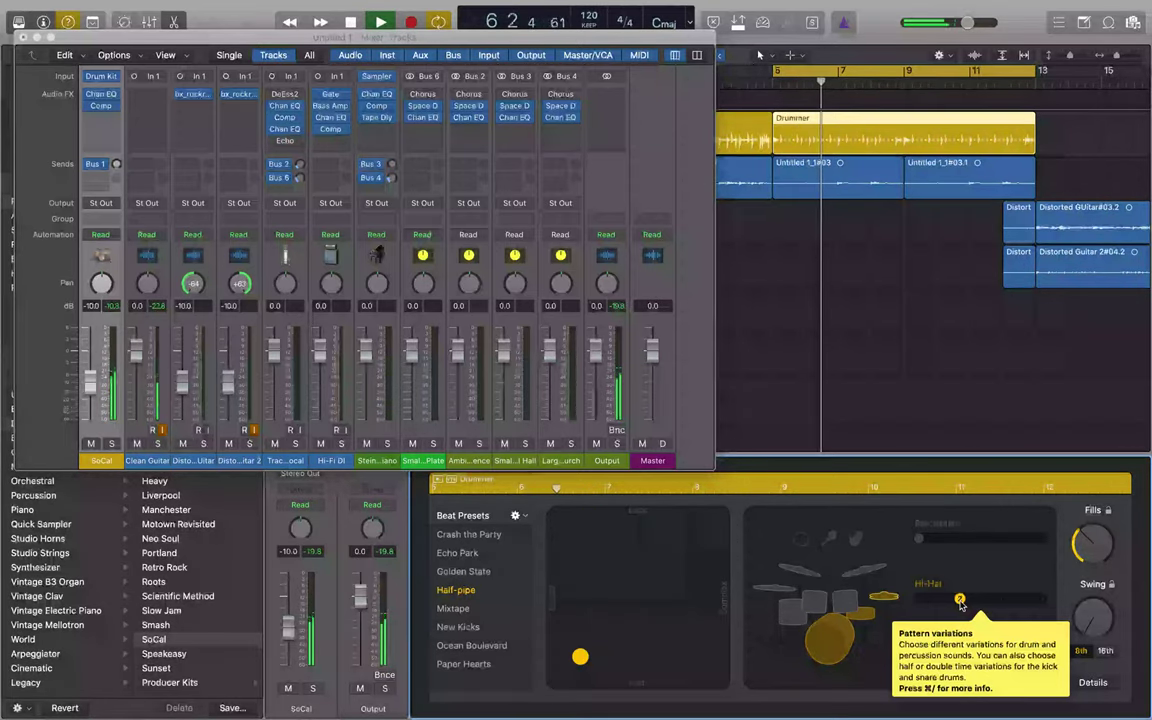
key(space)
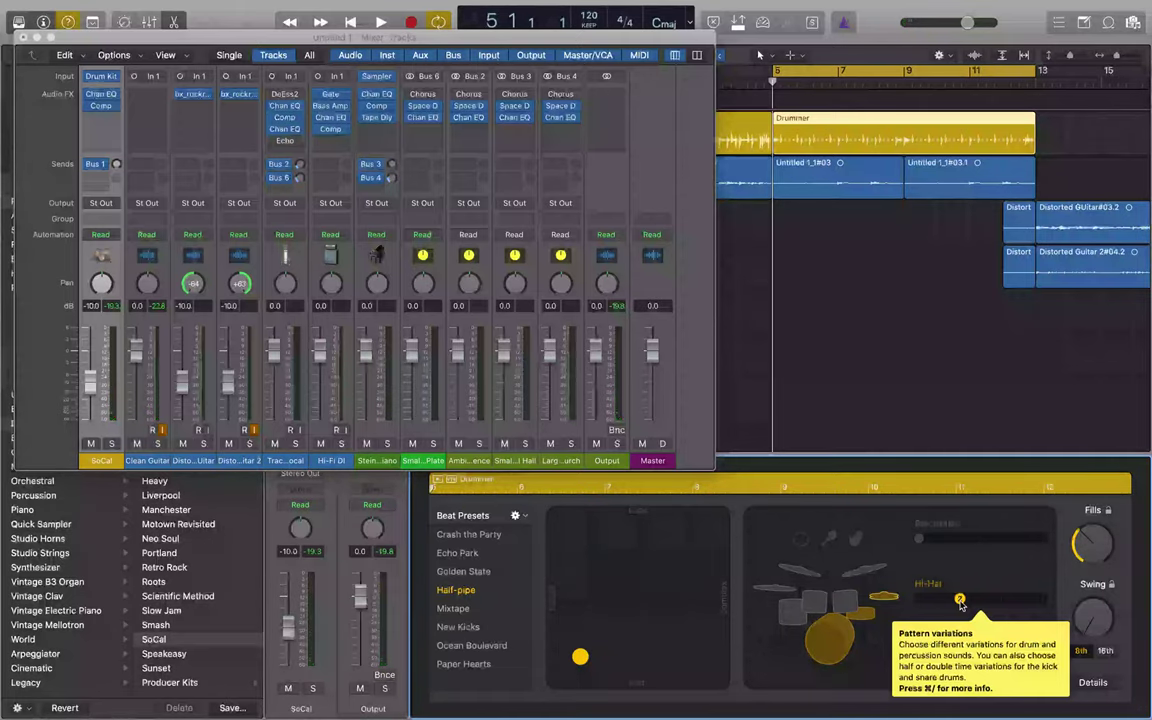
drag(960, 600, 919, 600)
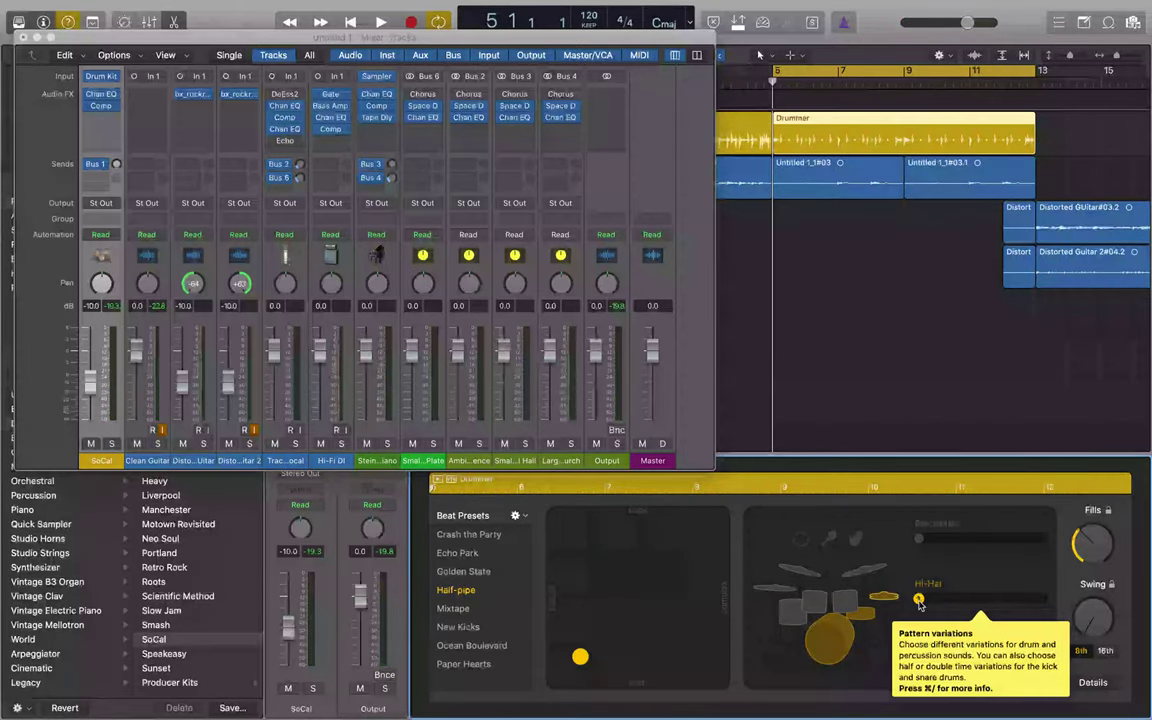
key(space)
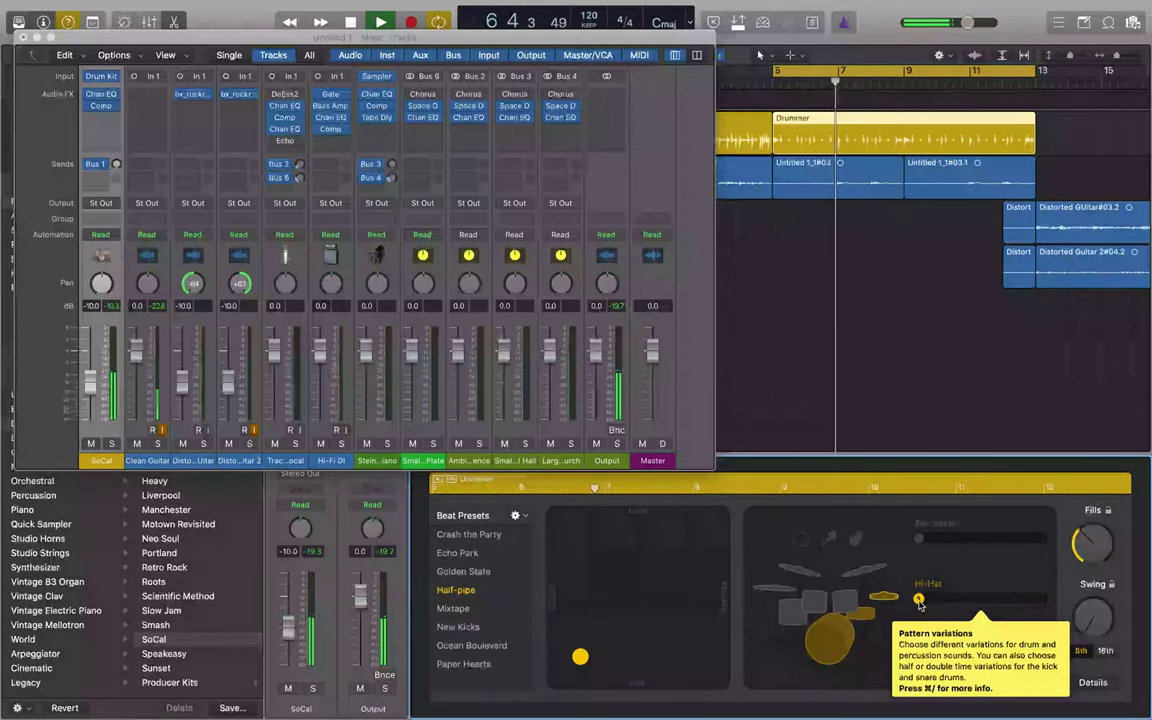
key(space)
- Play back hi-hat pattern variation 3 over the loop and set the drummer region's hi-hat to variation 4
drag(918, 600, 960, 601)
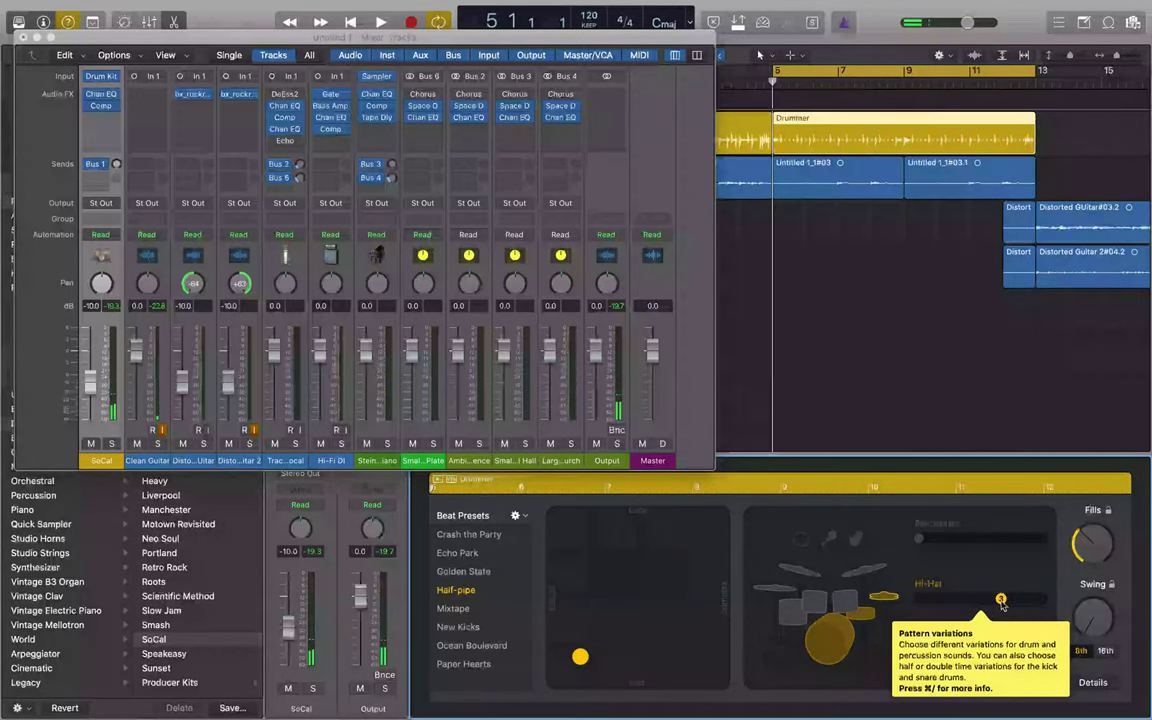
key(space)
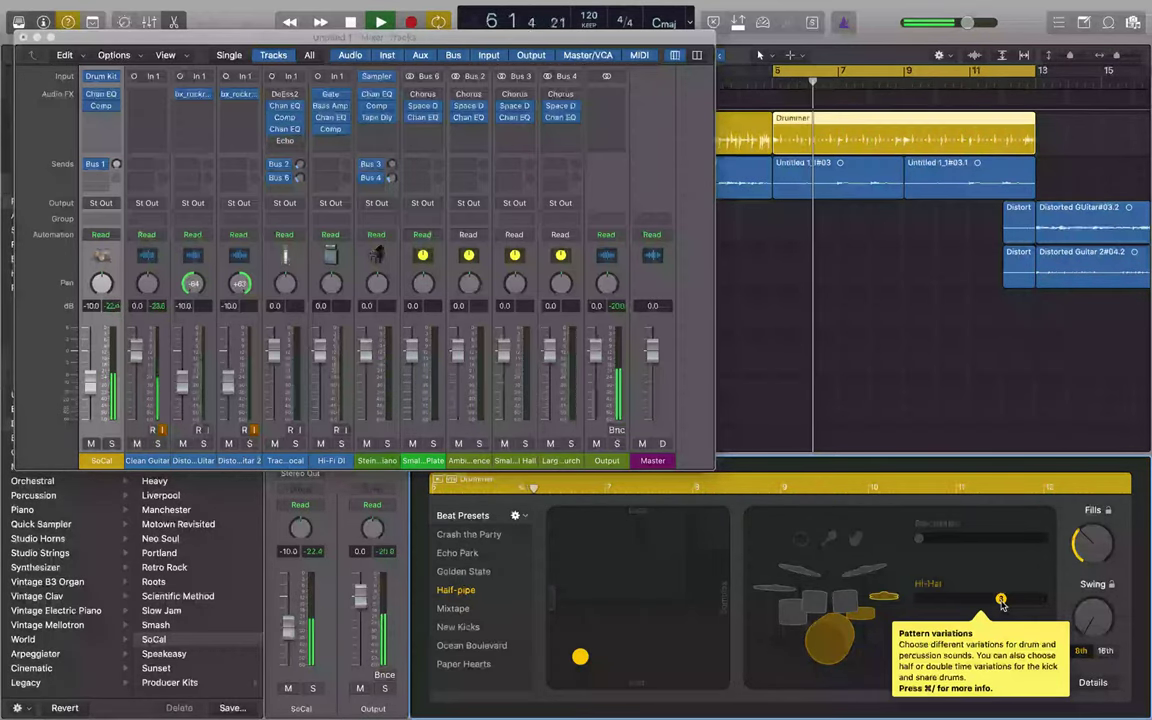
key(space)
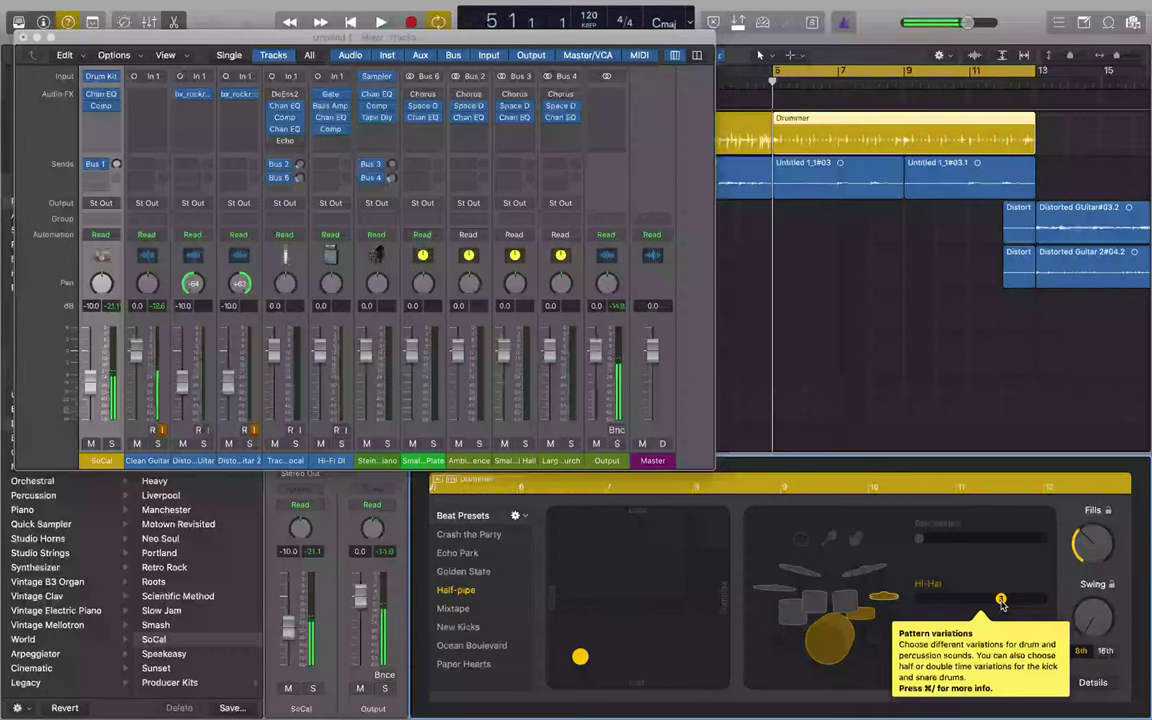
drag(1001, 600, 1042, 601)
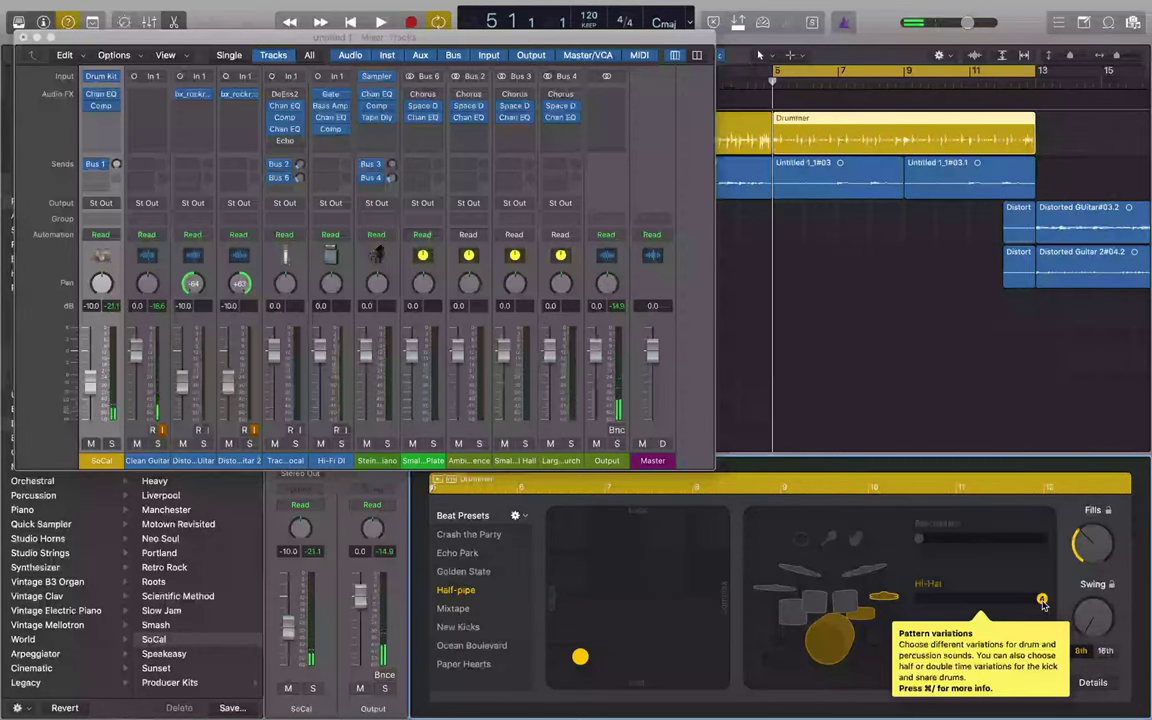
- Play back the loop, set the drummer region's hi-hat to variation 2, mute its snare, and listen to the loop again
key(space)
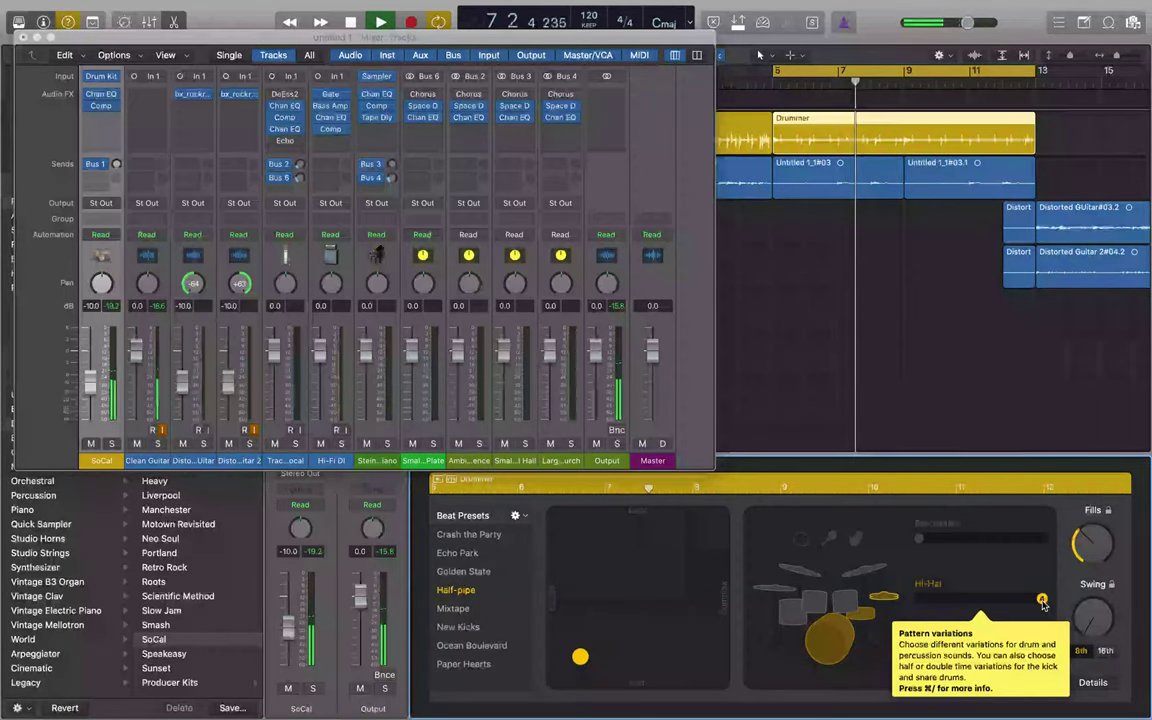
key(space)
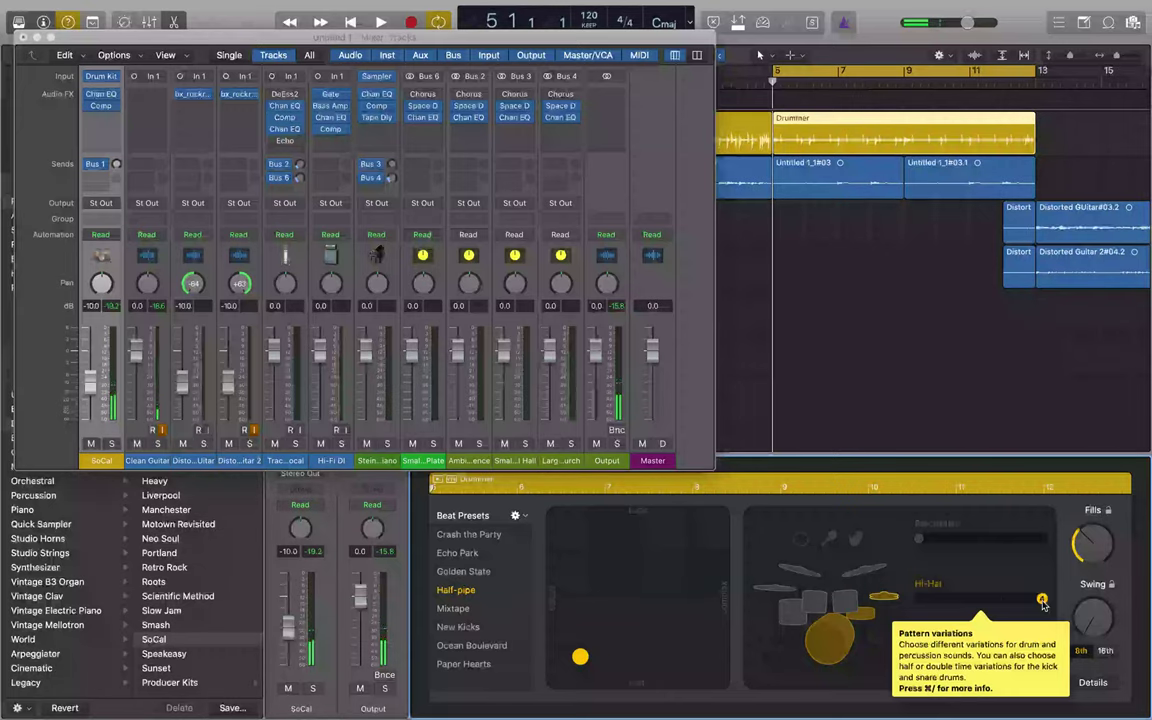
drag(1042, 602, 1002, 605)
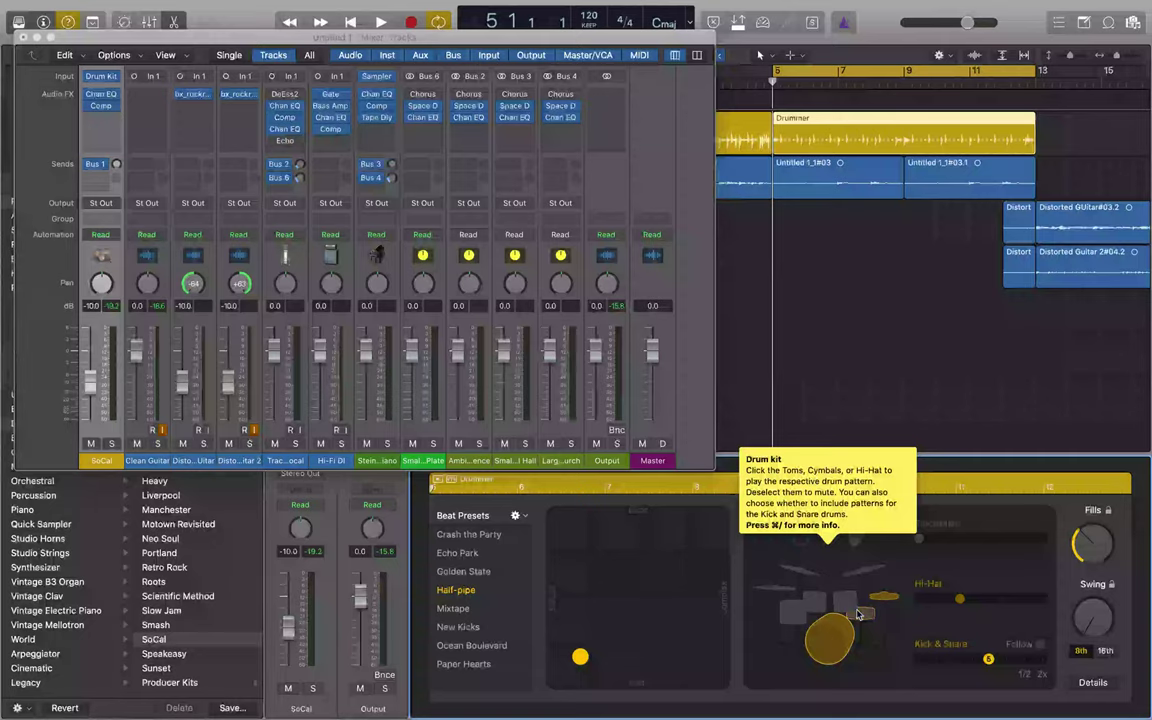
key(space)
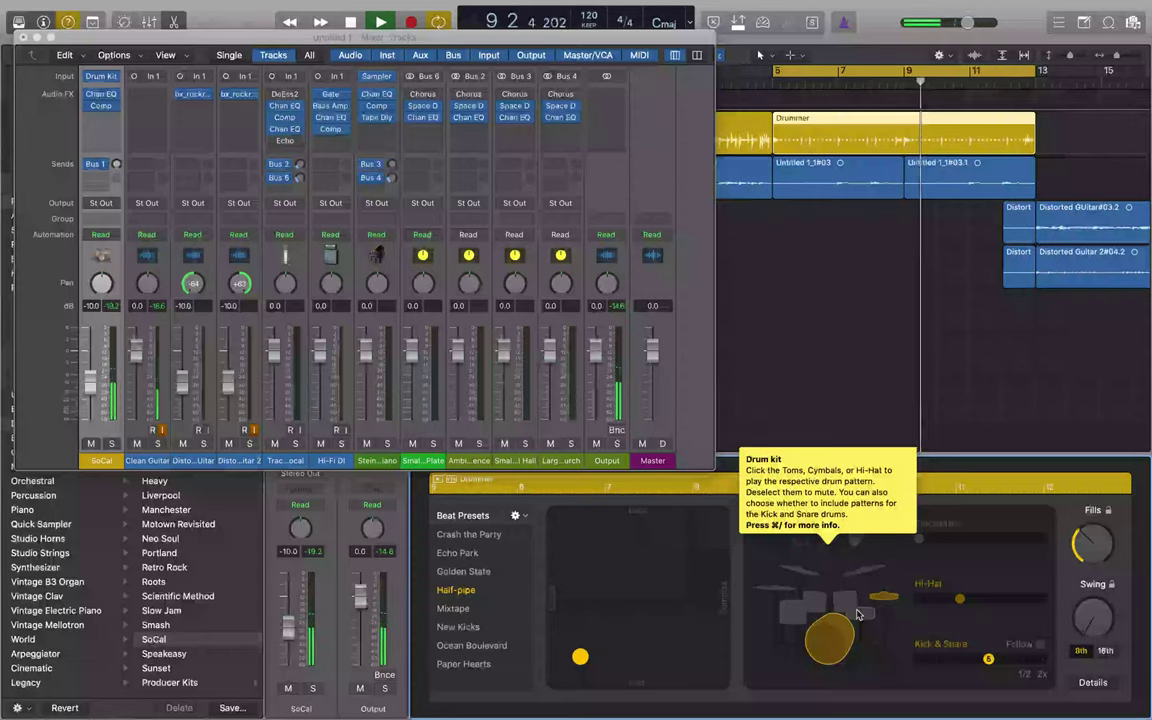
key(space)
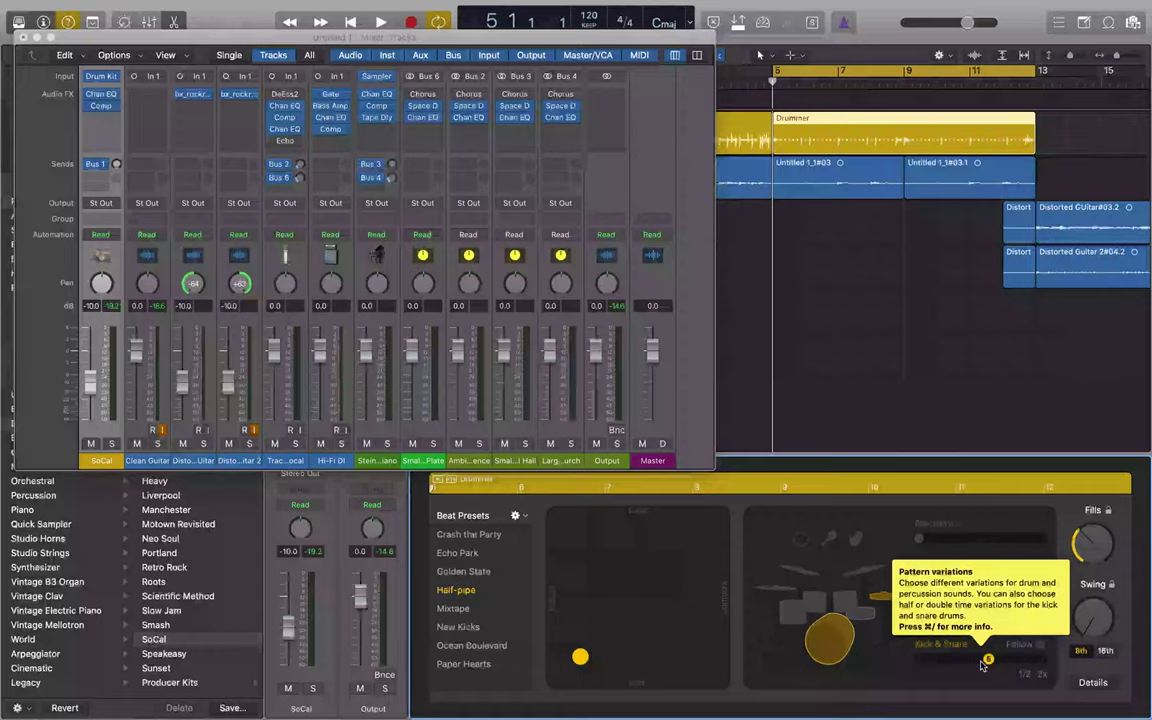
- Set the drummer region's kick and snare pattern to variation 6 and play back the loop
drag(988, 660, 1006, 660)
key(space)
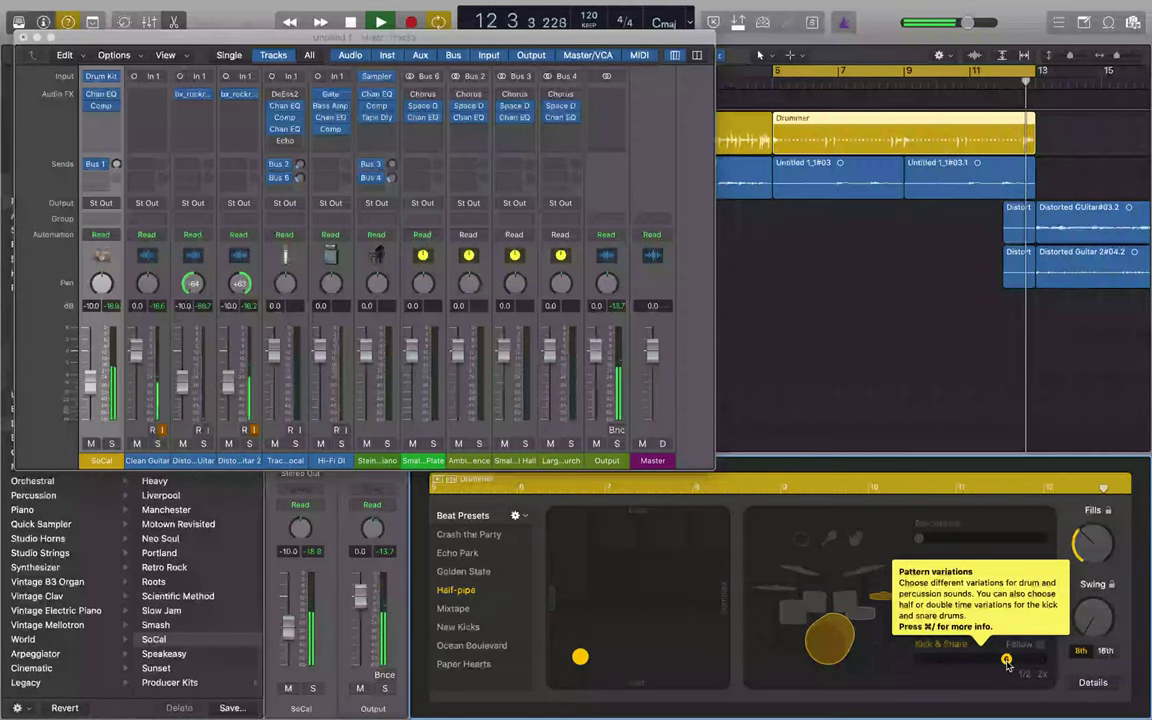
key(space)
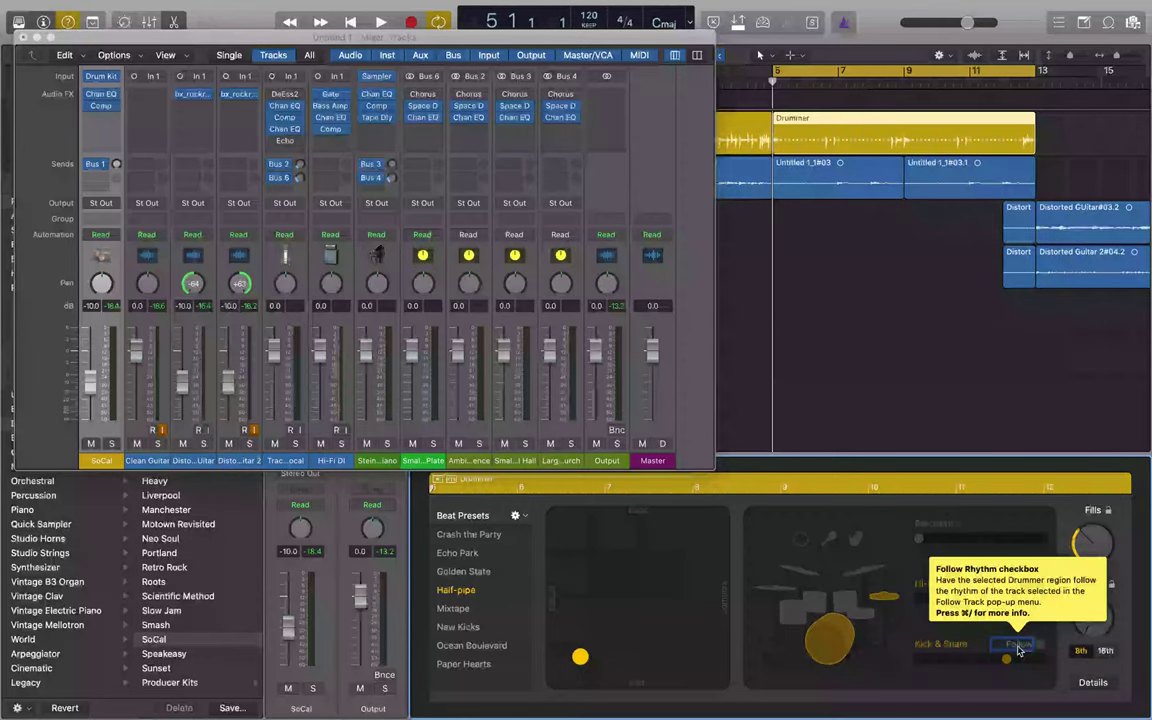
- Make the drummer region's kick and snare follow the Clean Guitar track and play back the loop
click(1019, 650)
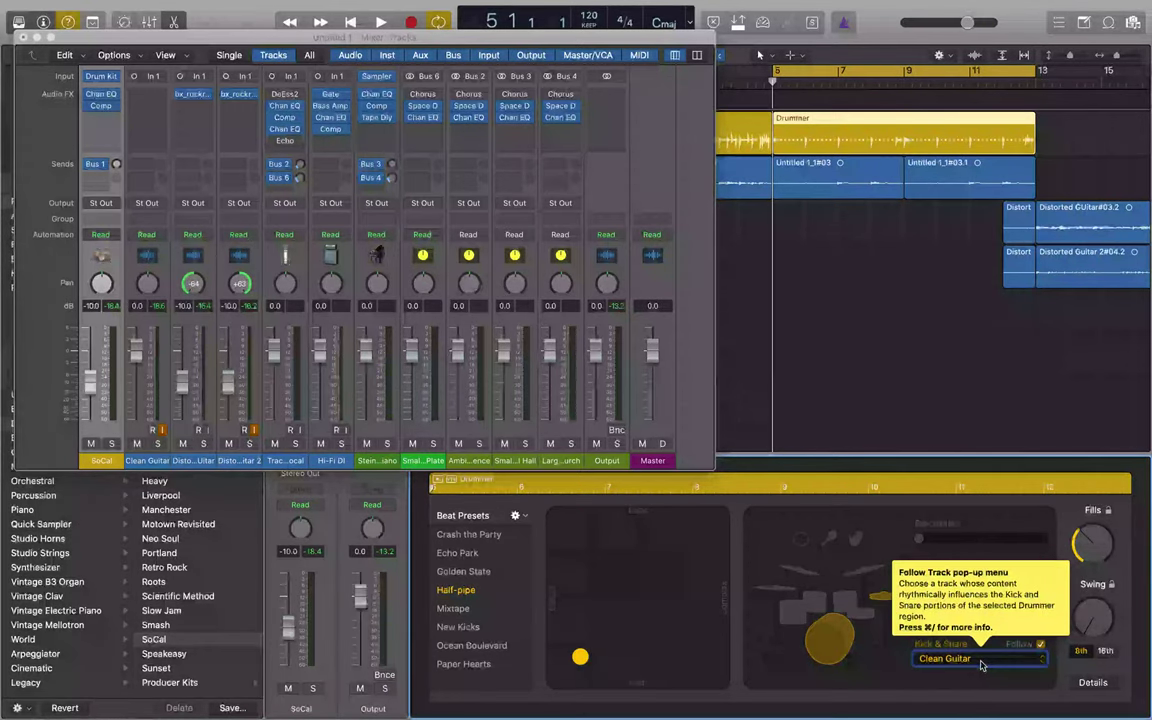
click(981, 662)
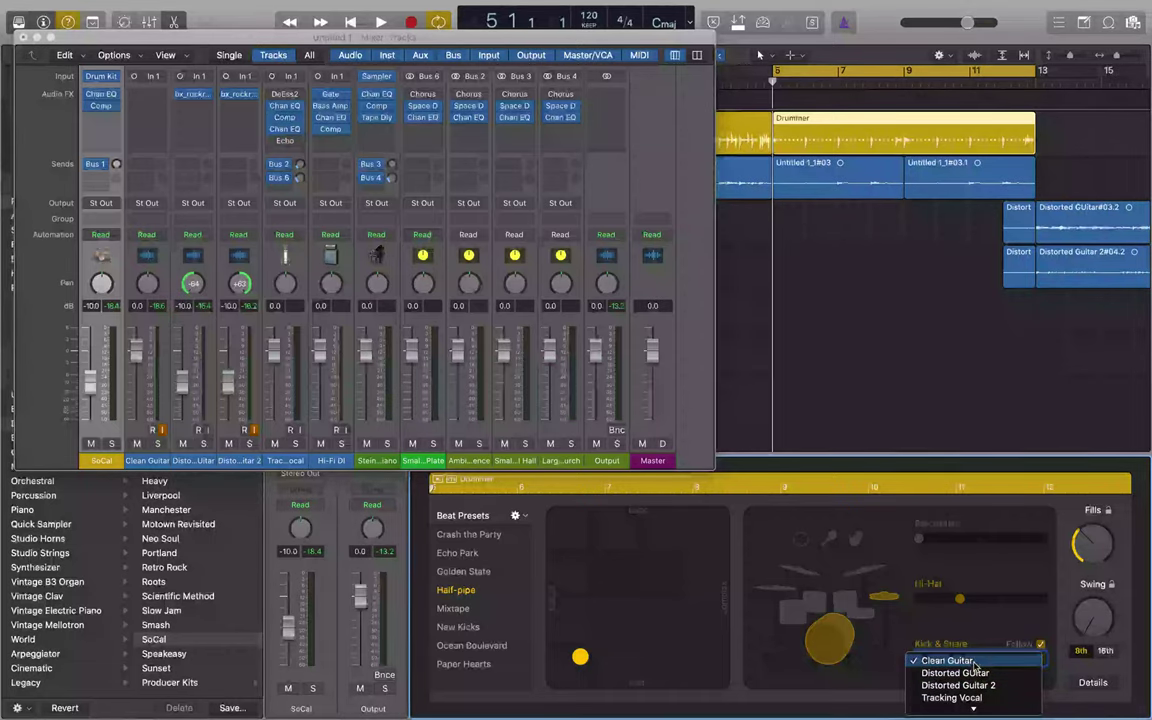
click(975, 661)
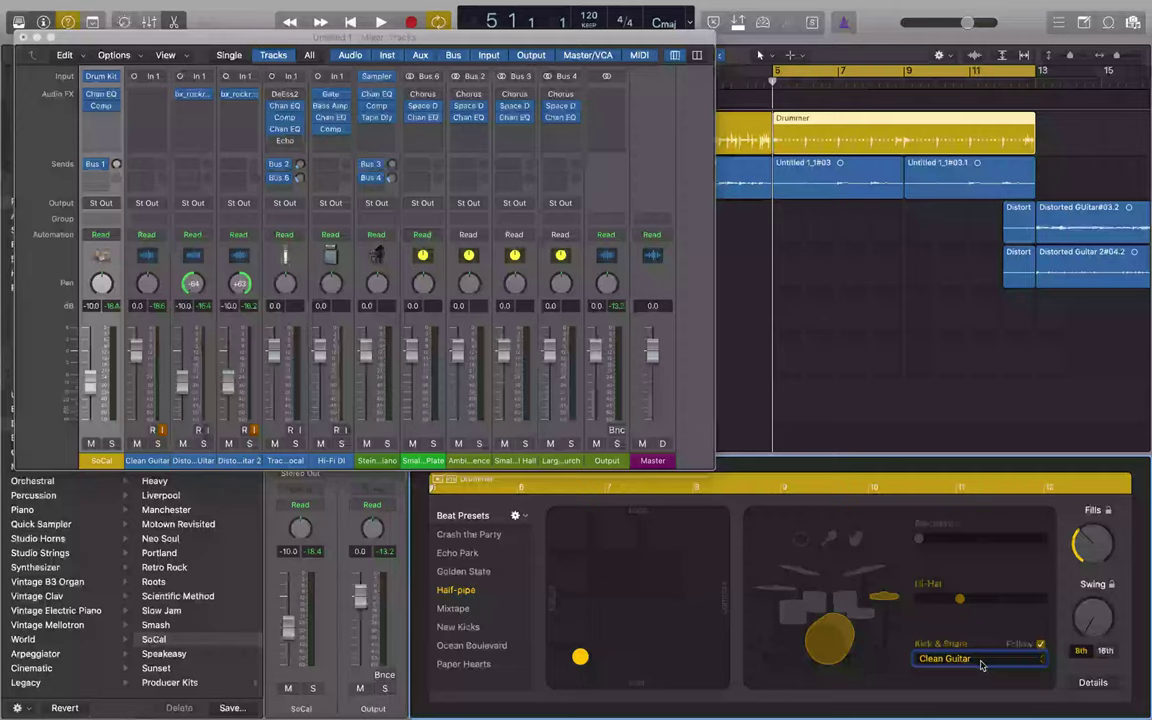
key(space)
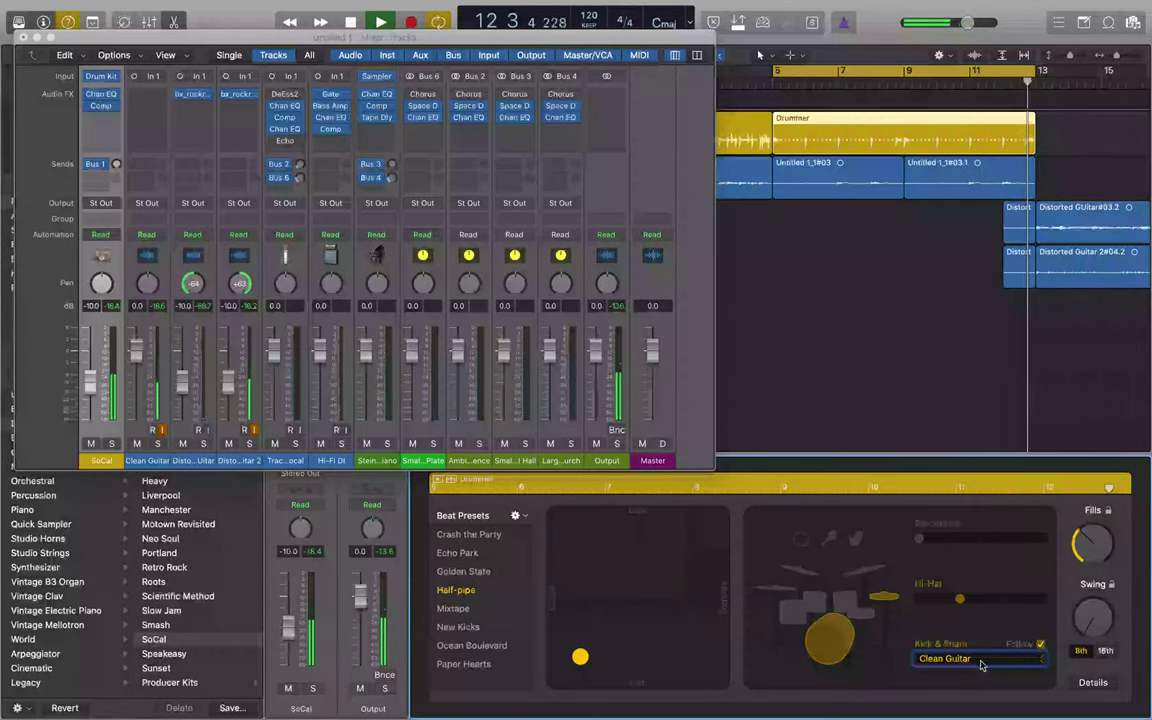
key(space)
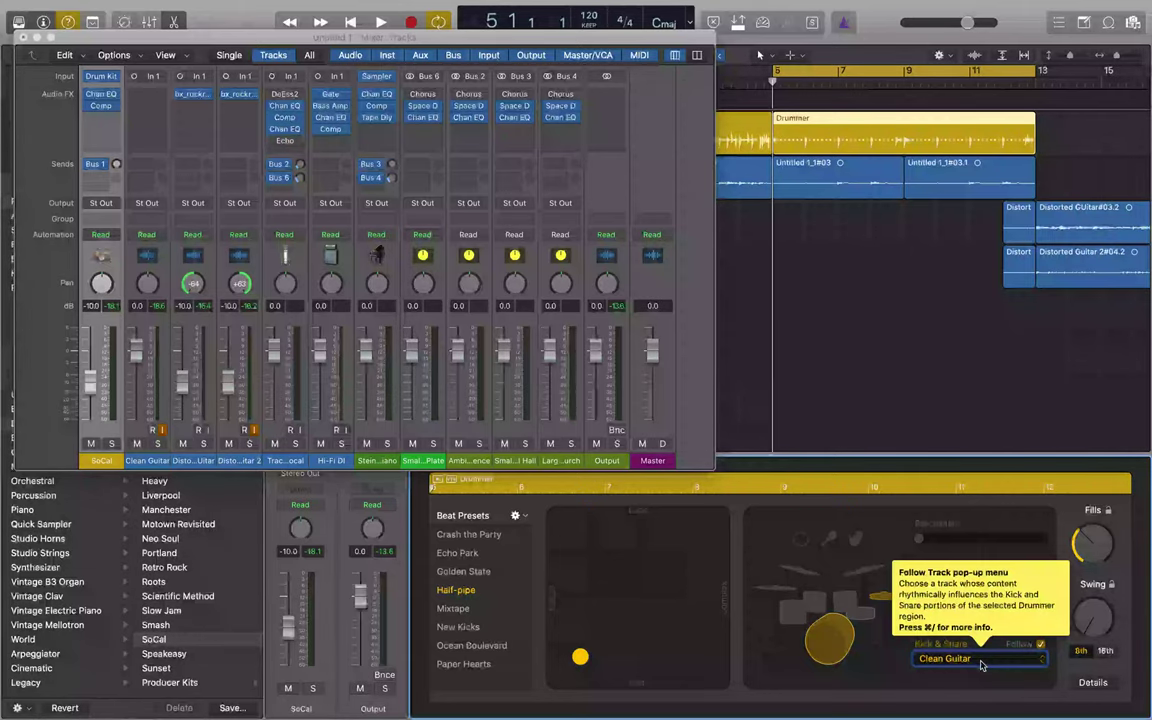
- Add two new drummer regions to the SoCal track, from bar 13 to 21 and from bar 21 to 29
key(super+1)
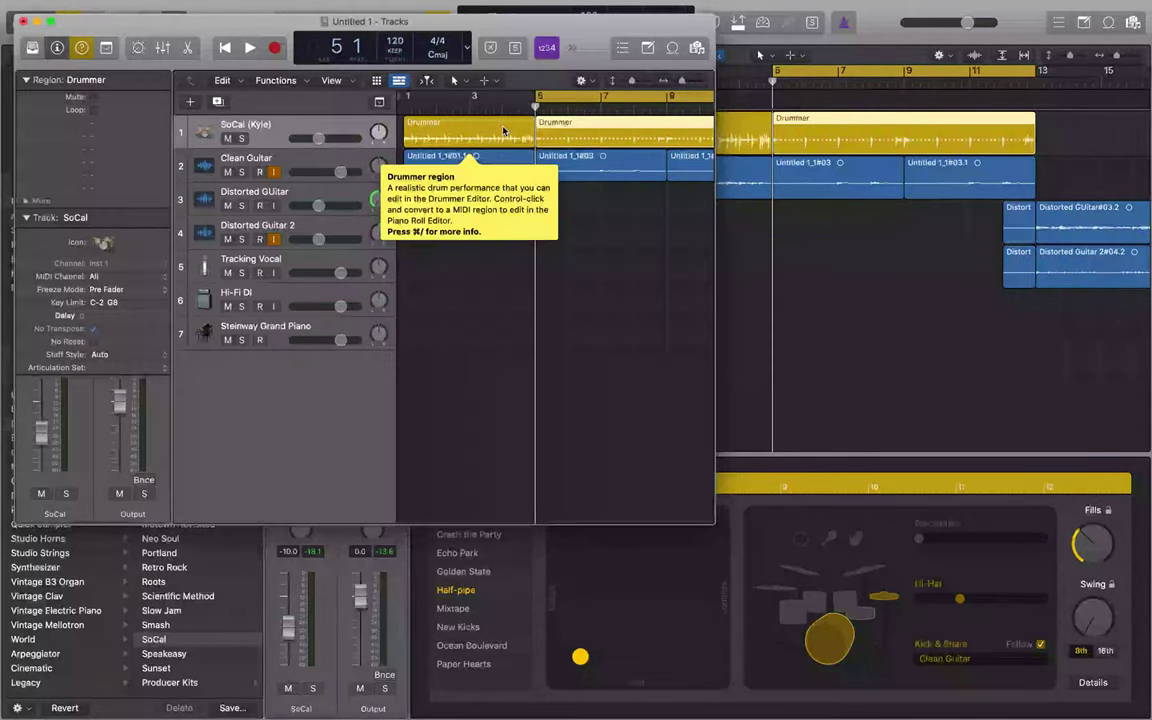
scroll(600, 140, right, 5)
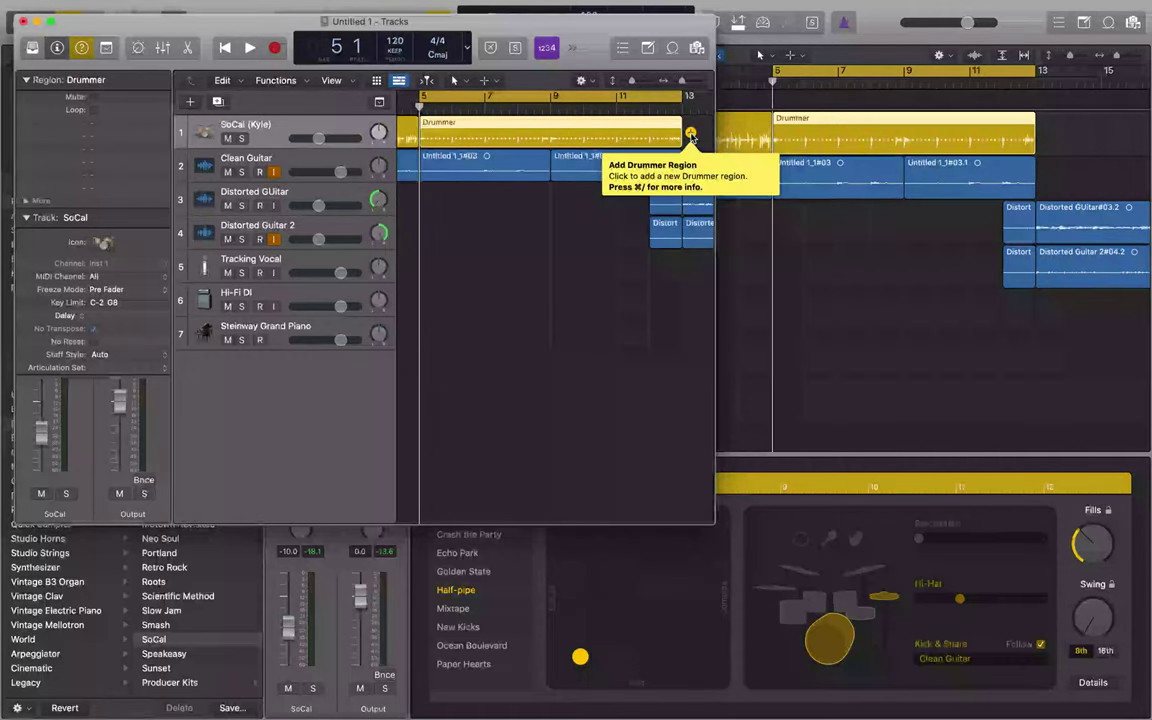
click(690, 133)
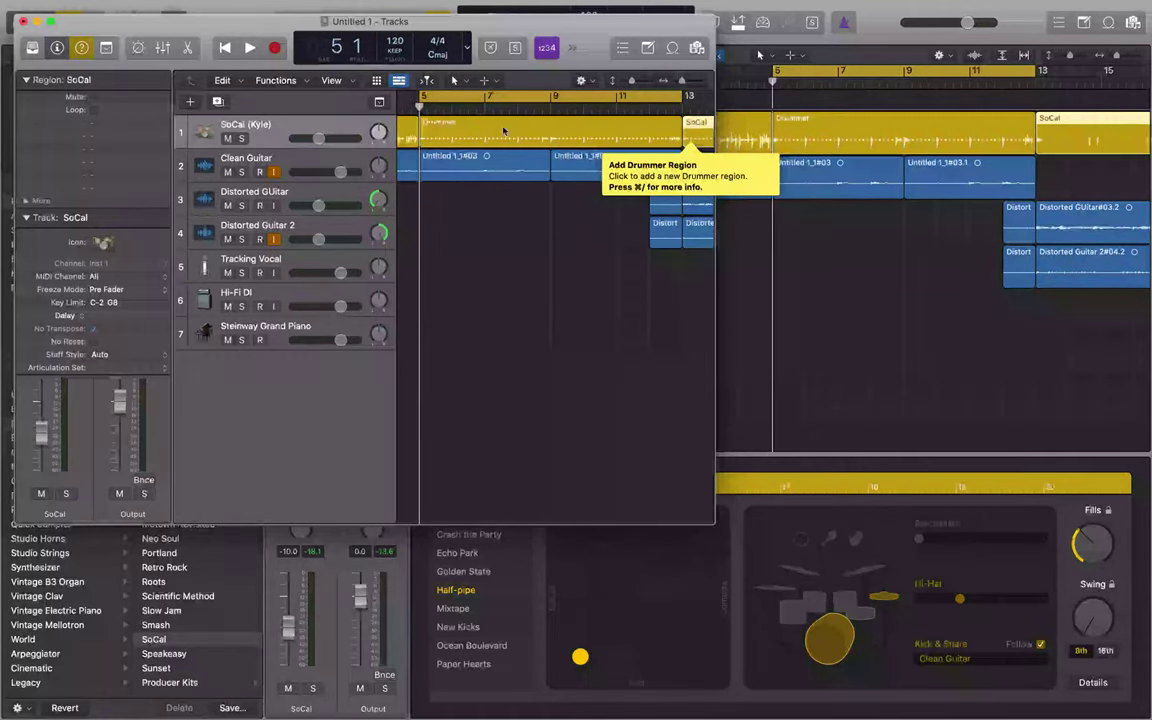
scroll(520, 135, right, 10)
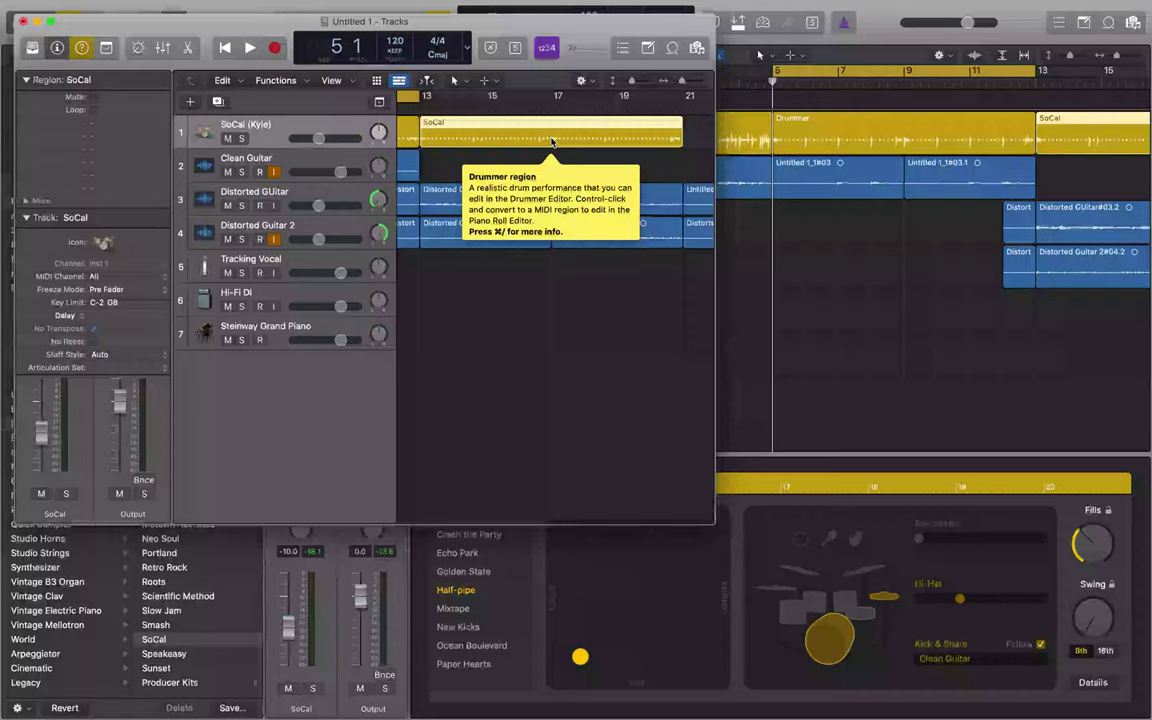
click(681, 127)
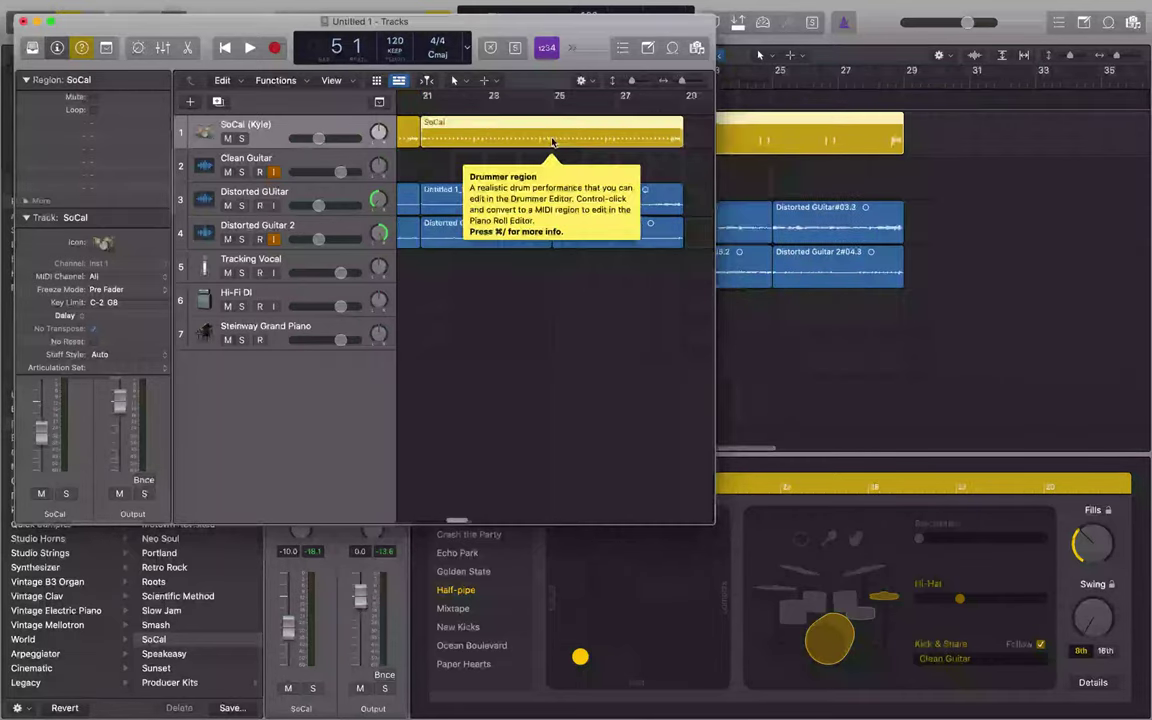
- Select the drummer region starting at bar 13 and play it back from its start with the cycle off
key(Left)
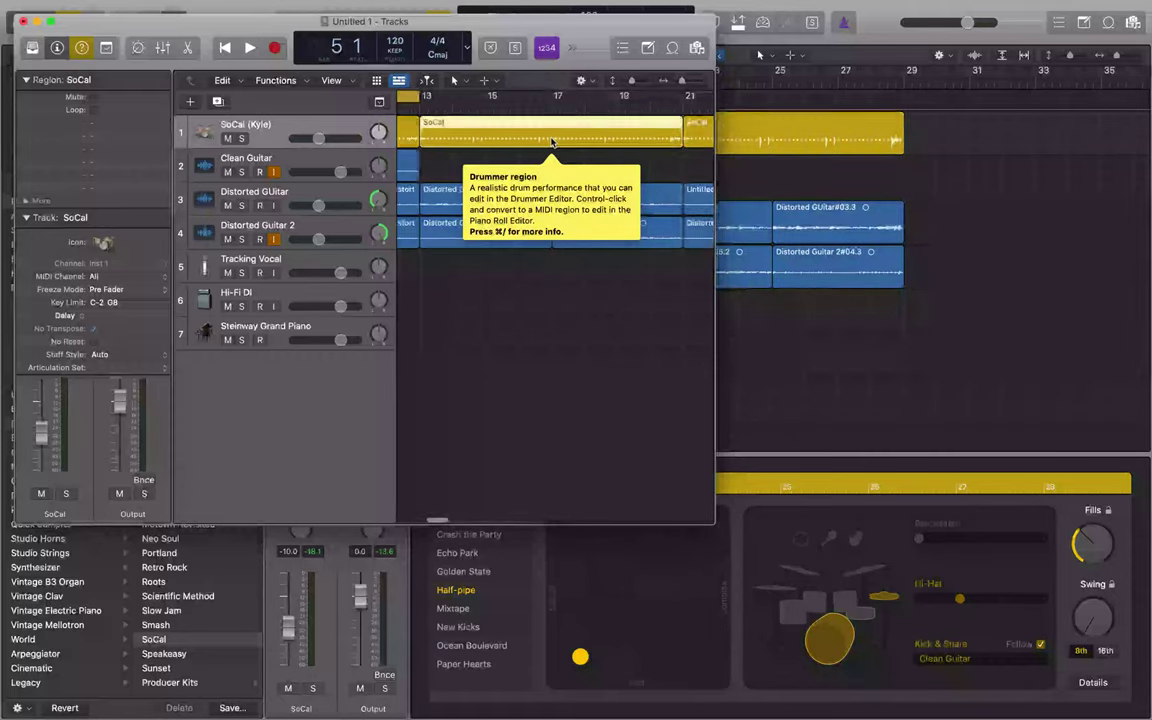
key(Right)
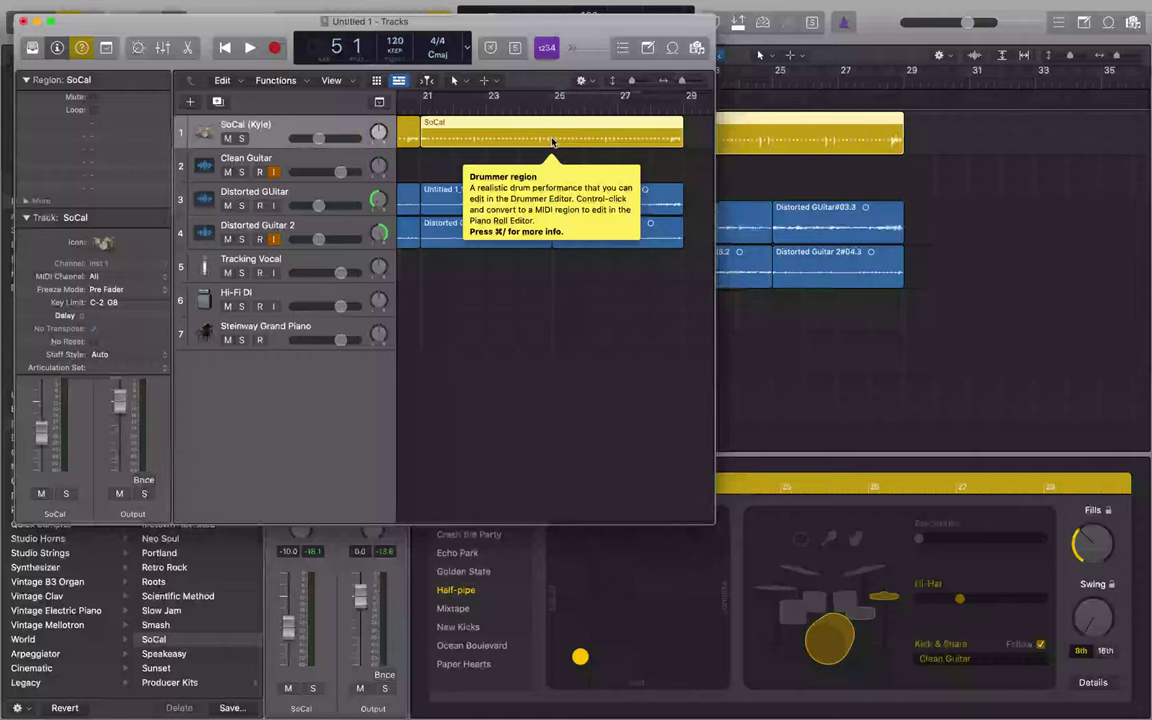
key(Left)
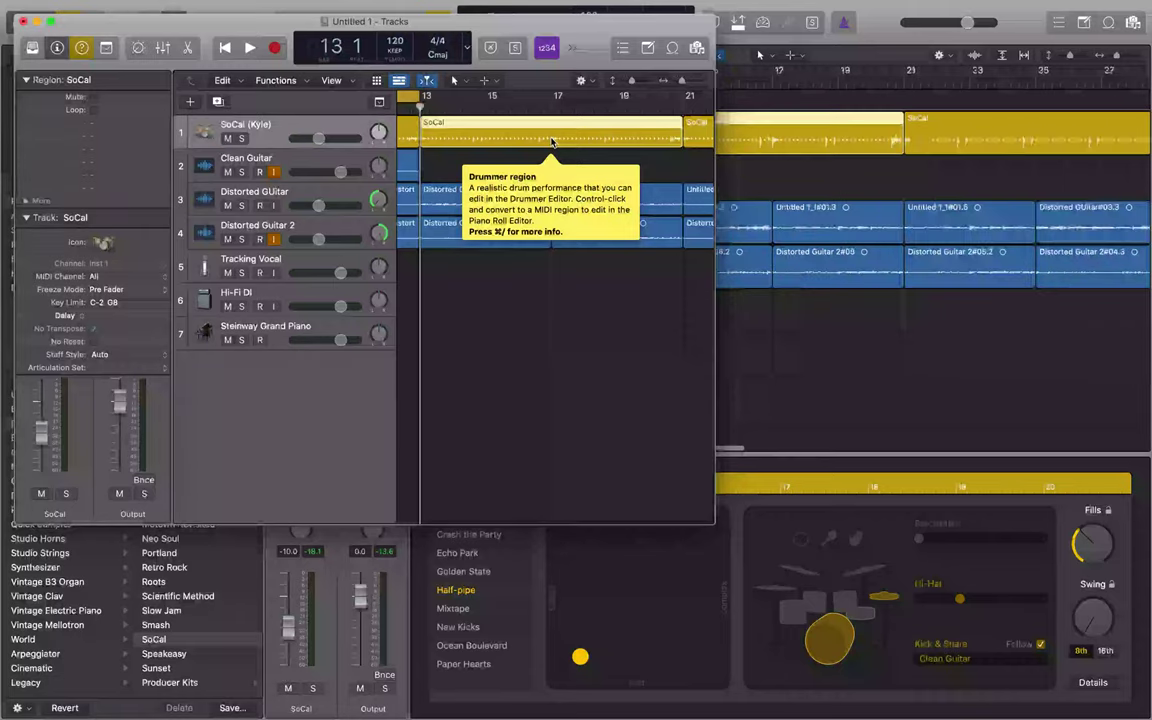
key(space)
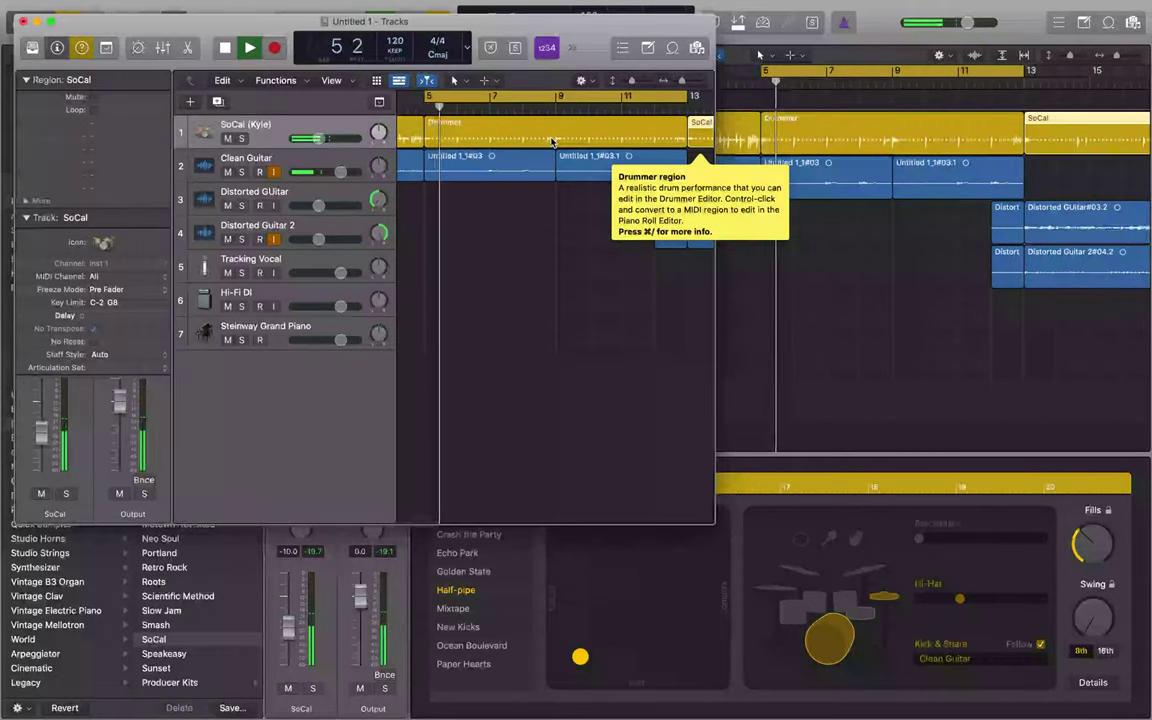
key(space)
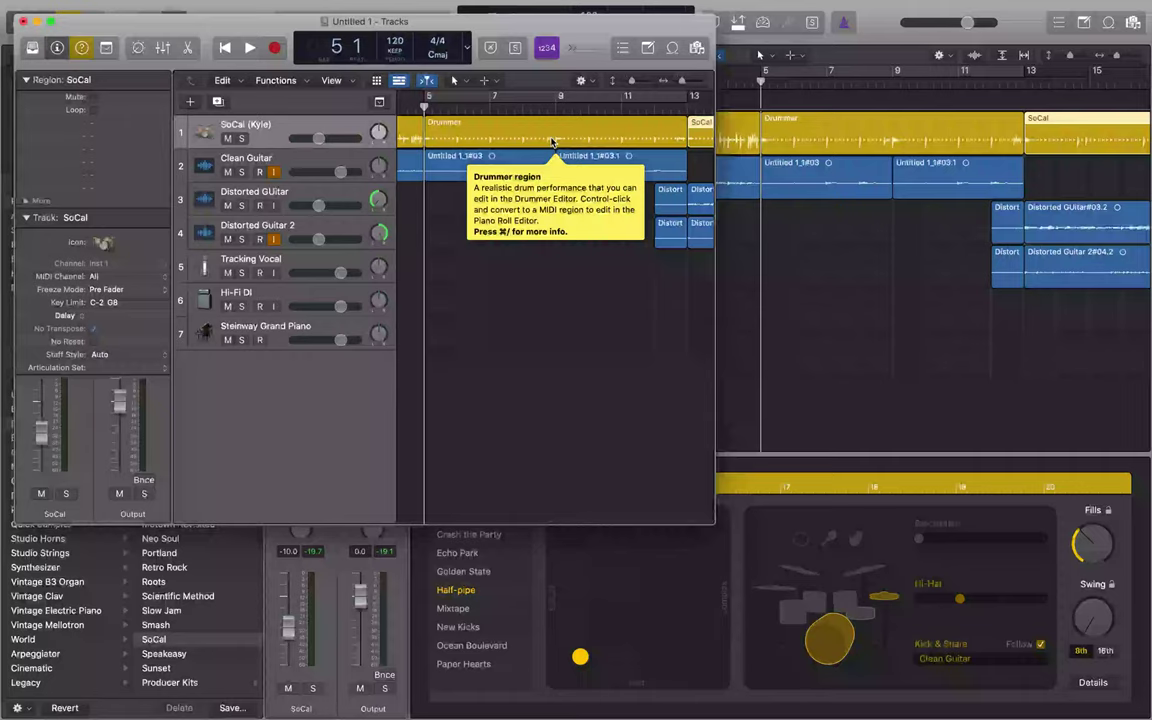
key(shift+period)
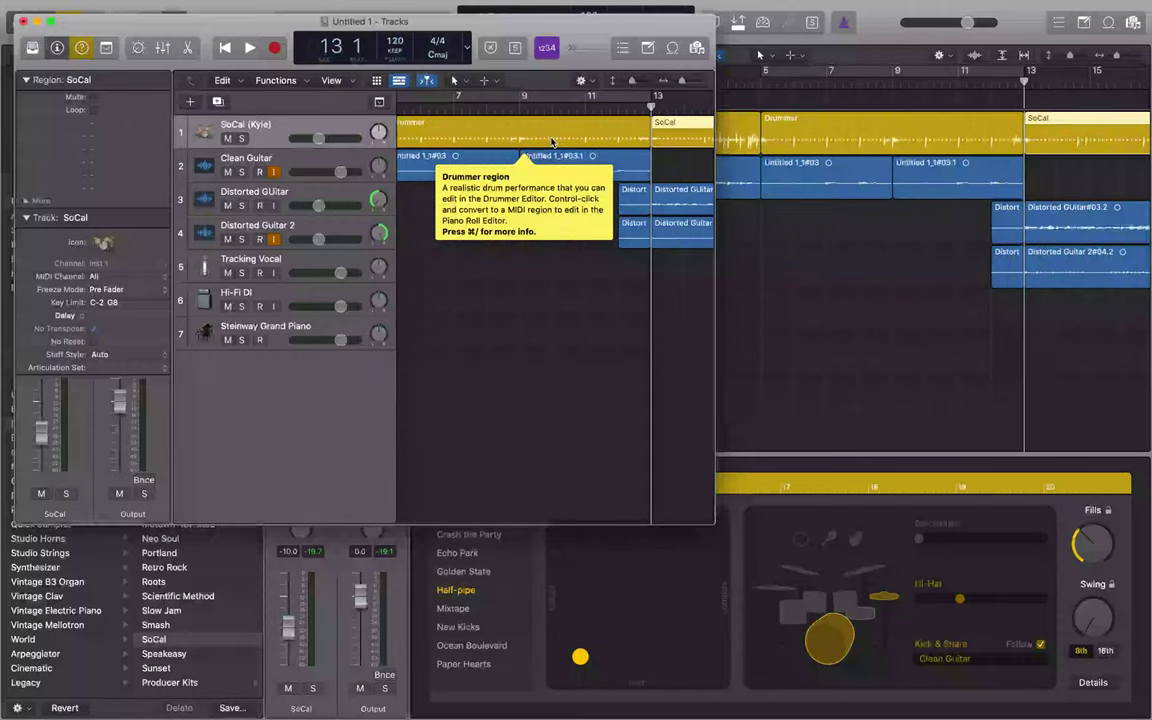
key(space)
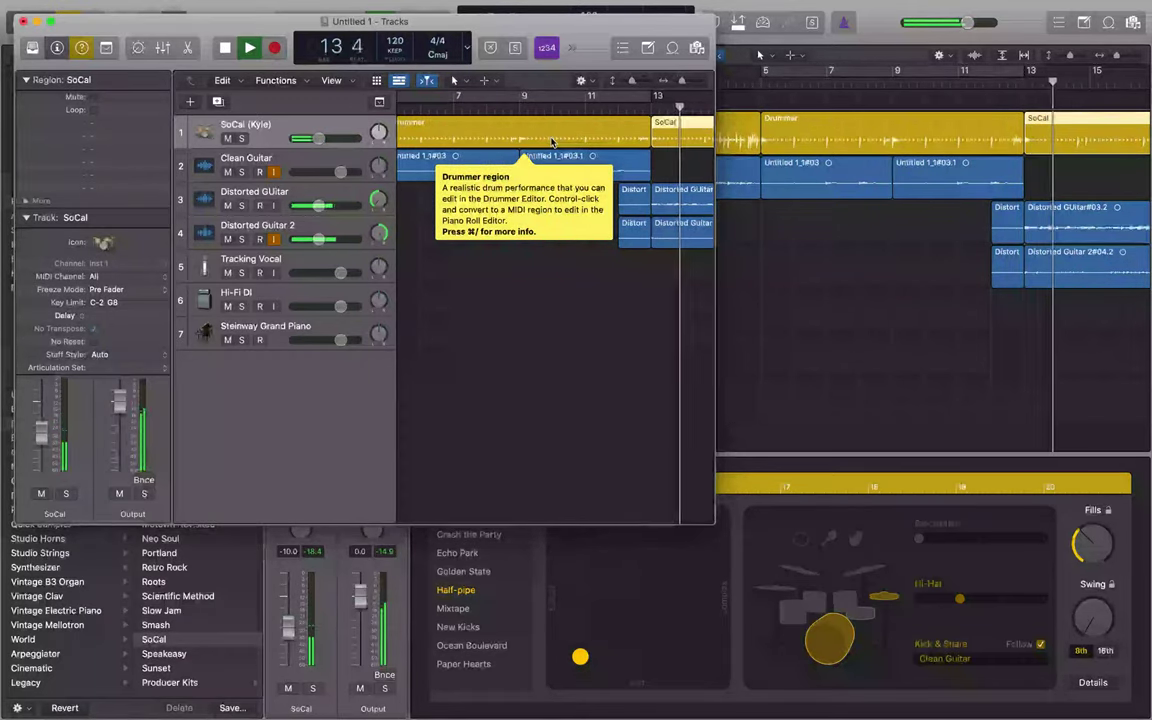
key(space)
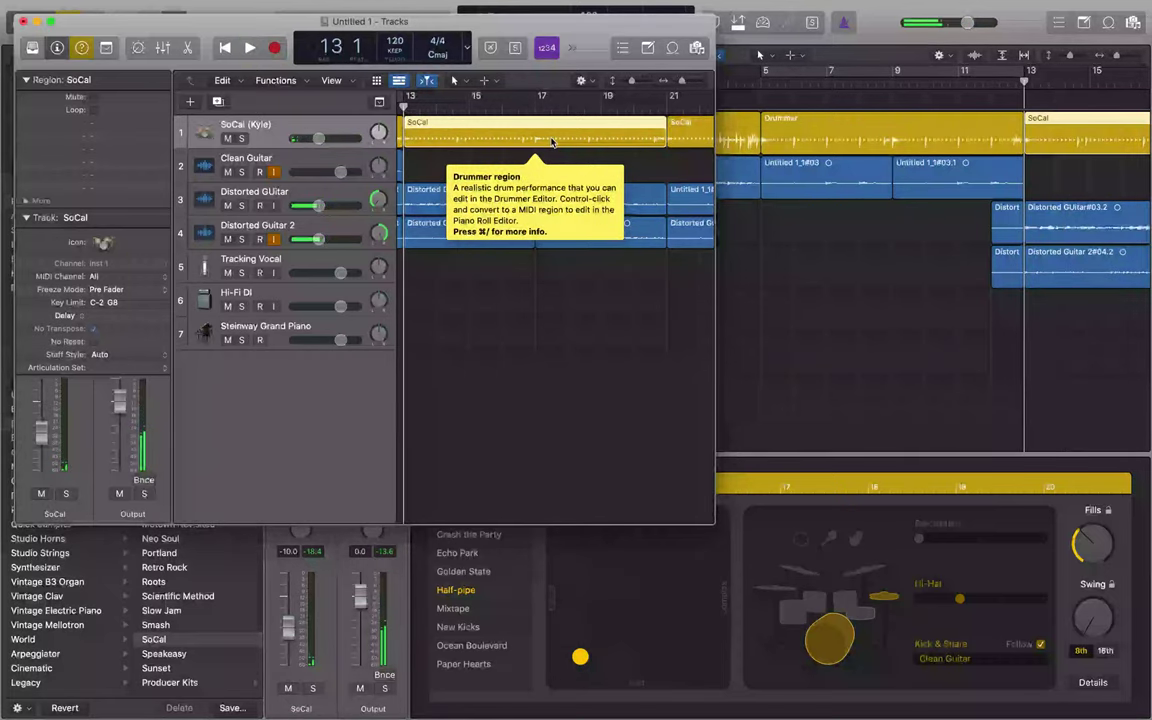
- Play back the SoCal drummer track soloed from bar 13, then unsolo it and play back with the guitars
key(s)
key(space)
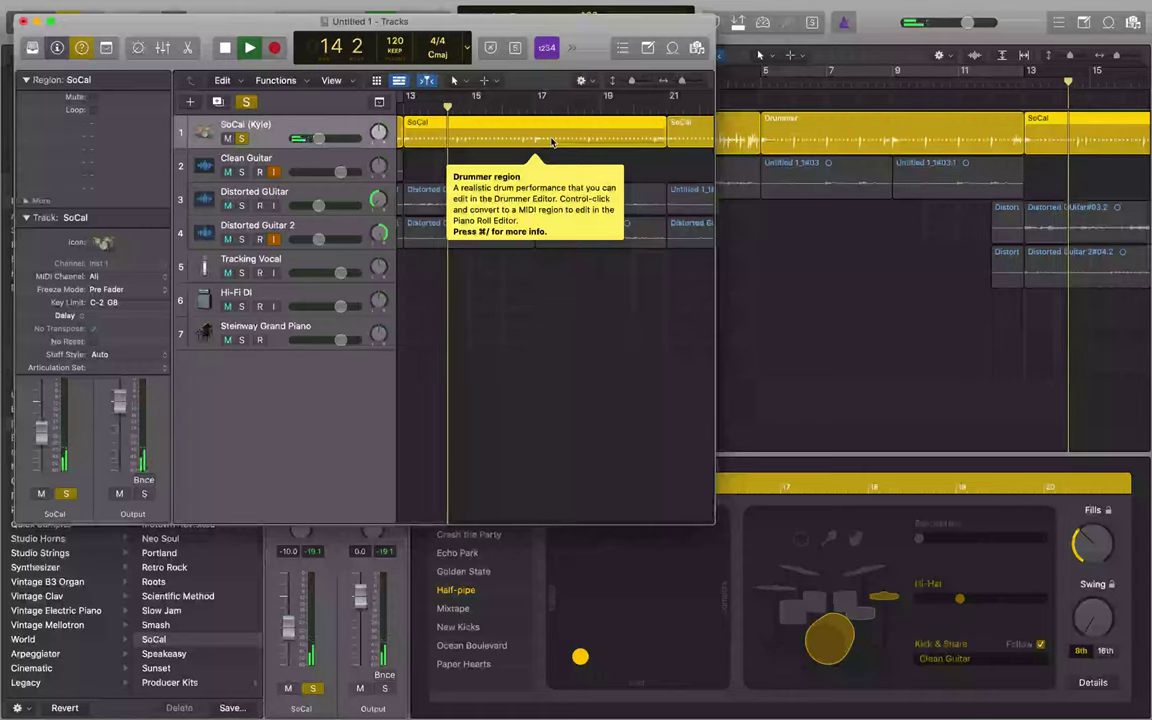
key(space)
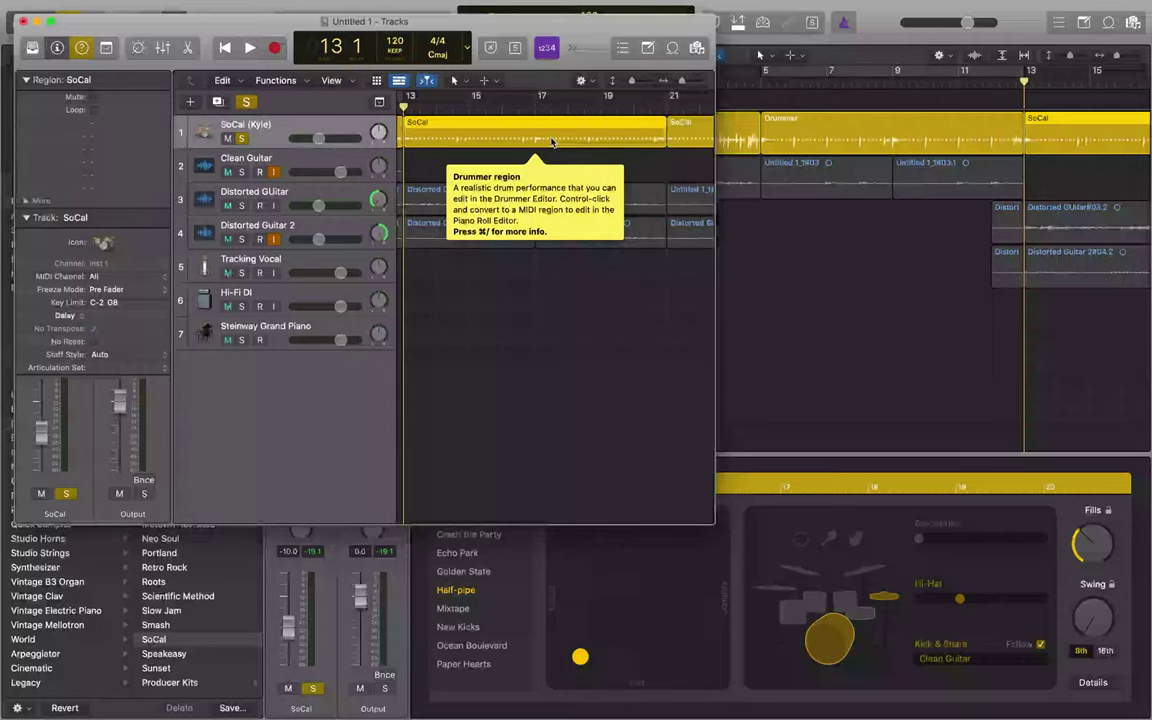
key(space)
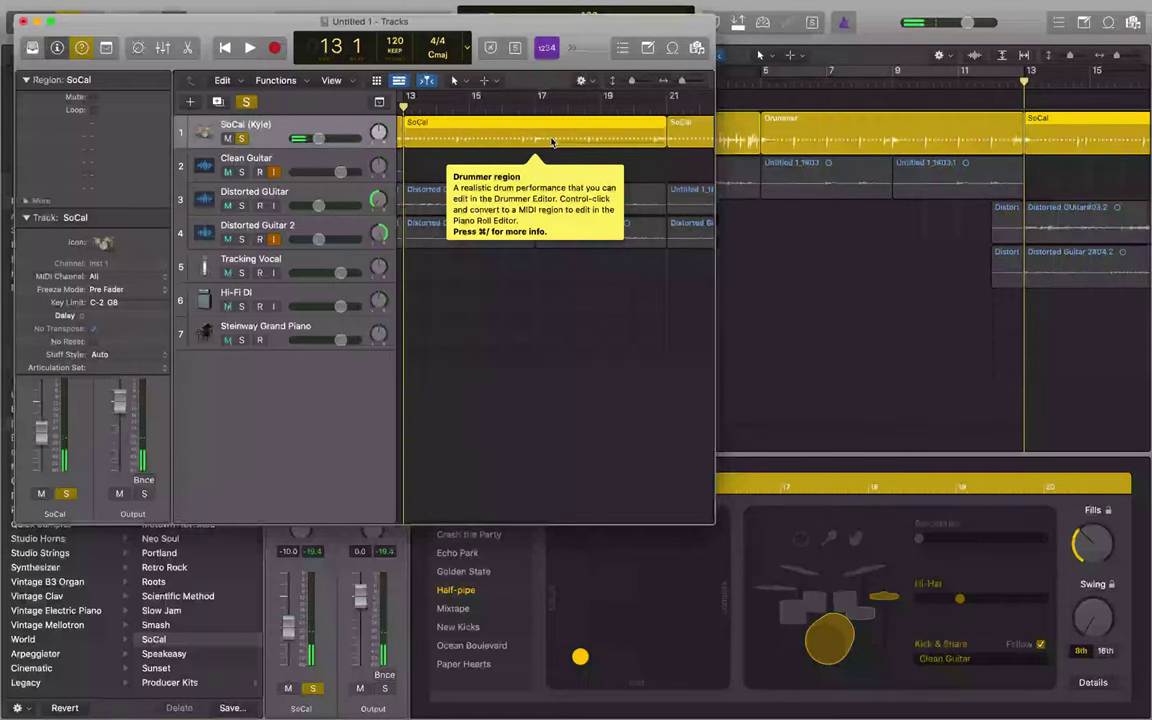
key(s)
key(space)
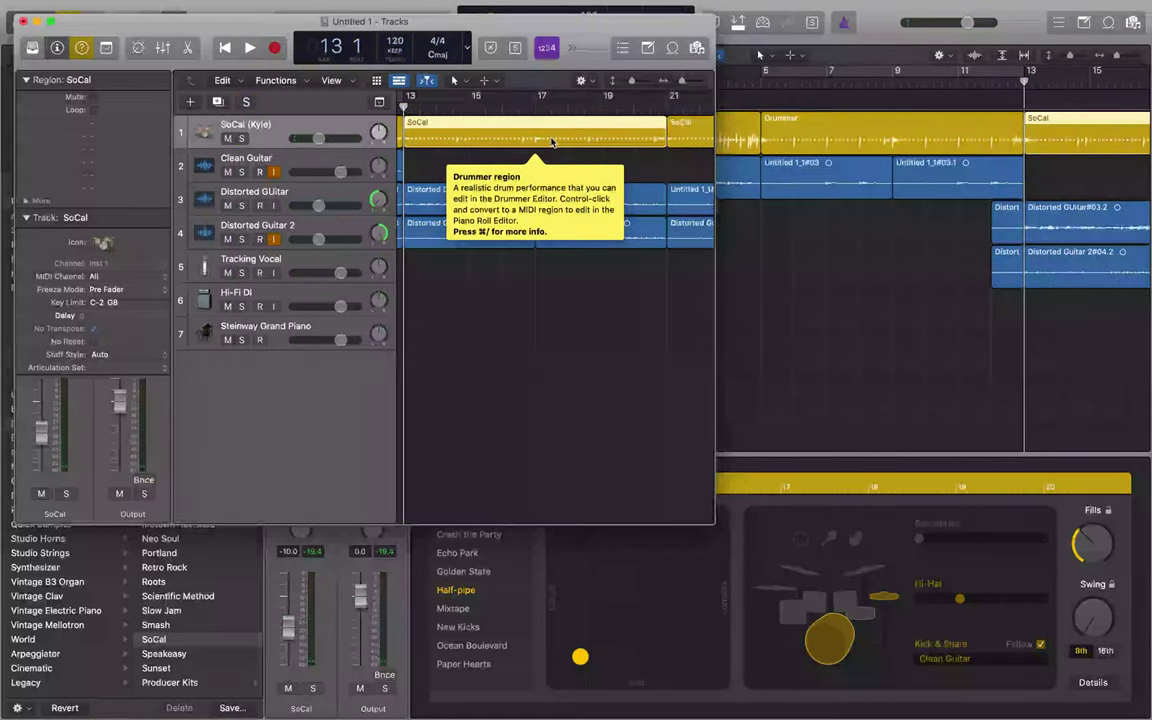
key(space)
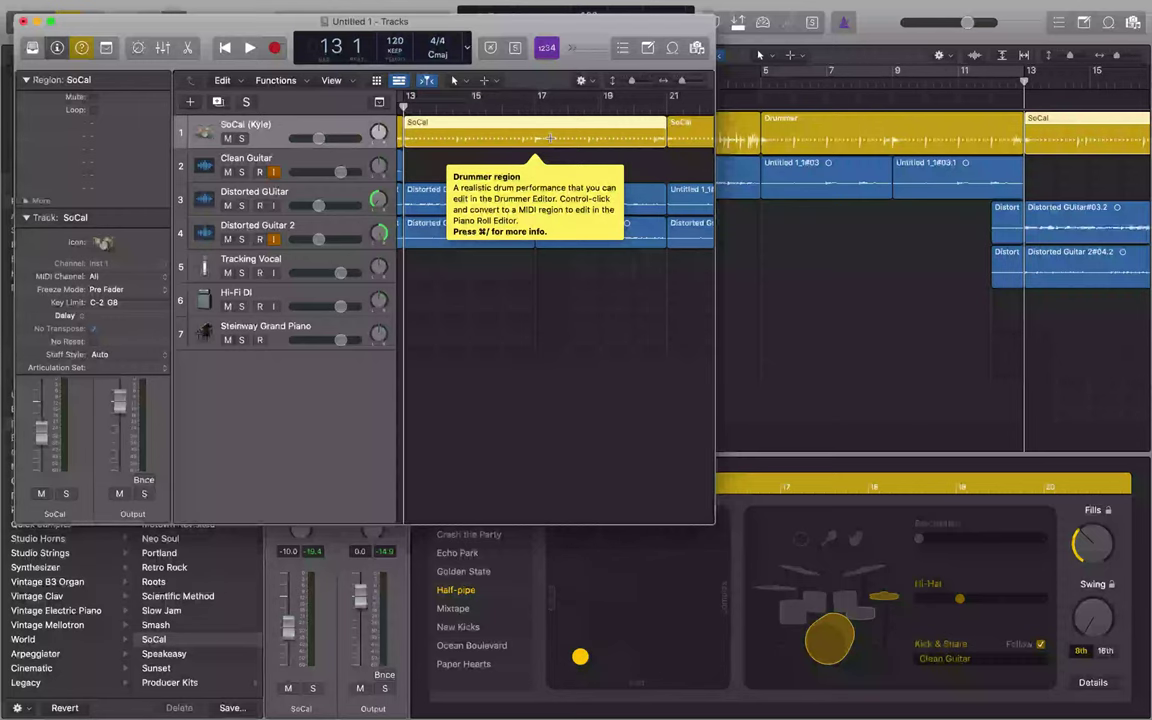
- Make the bar 13 drummer region's kick and snare follow the Distorted GUitar track, unmute its snare, and start playback
key(super+2)
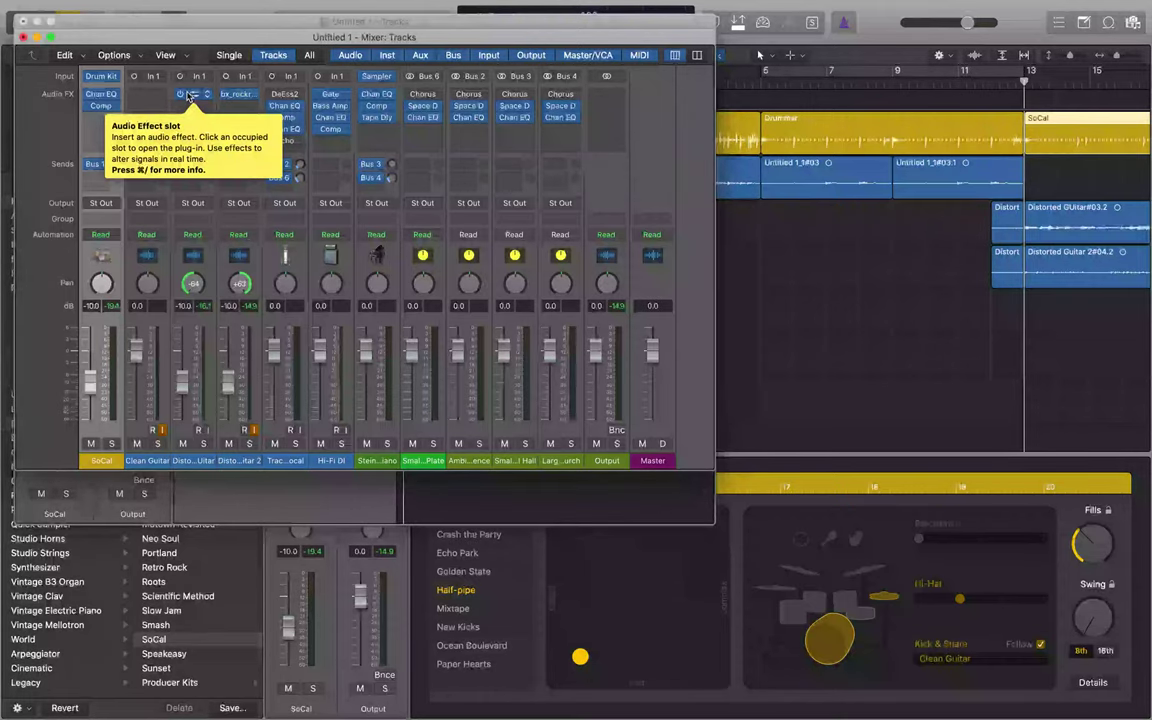
click(981, 663)
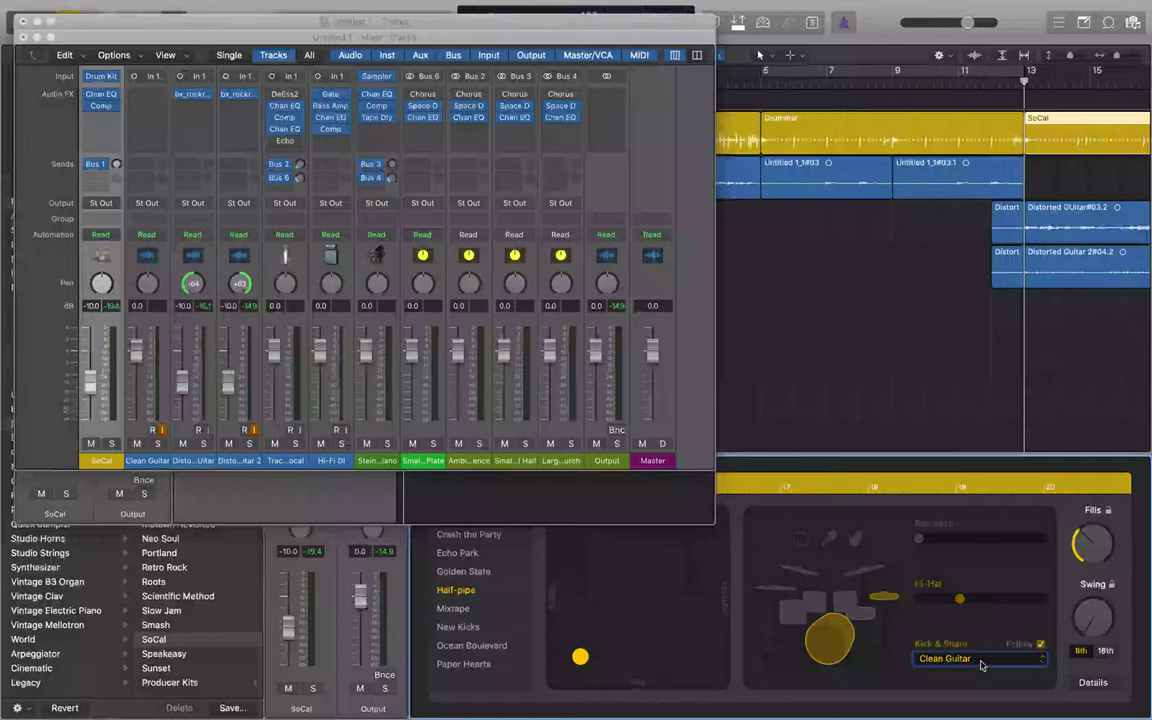
click(981, 659)
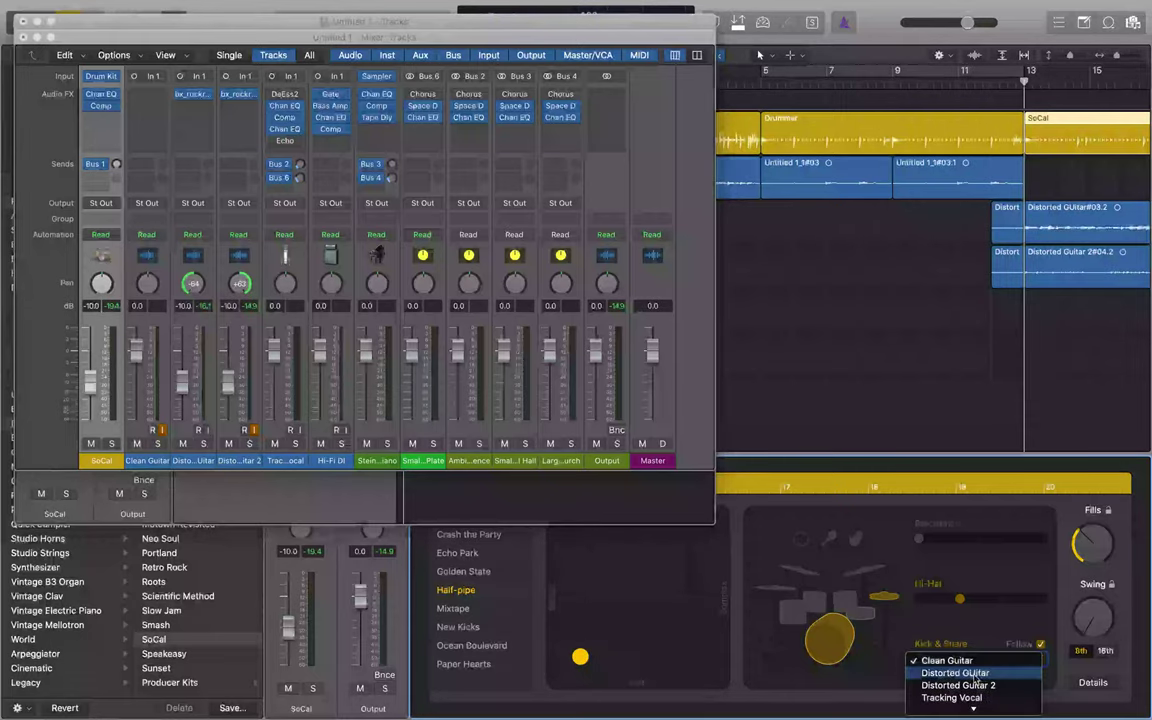
click(981, 670)
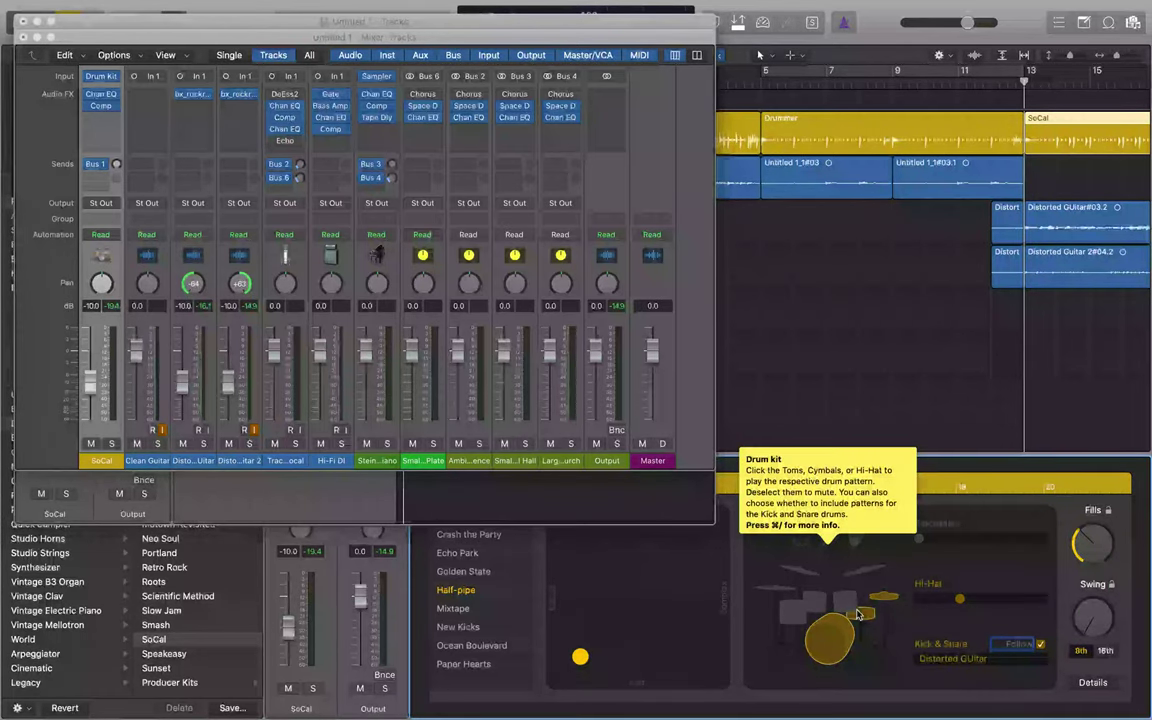
key(space)
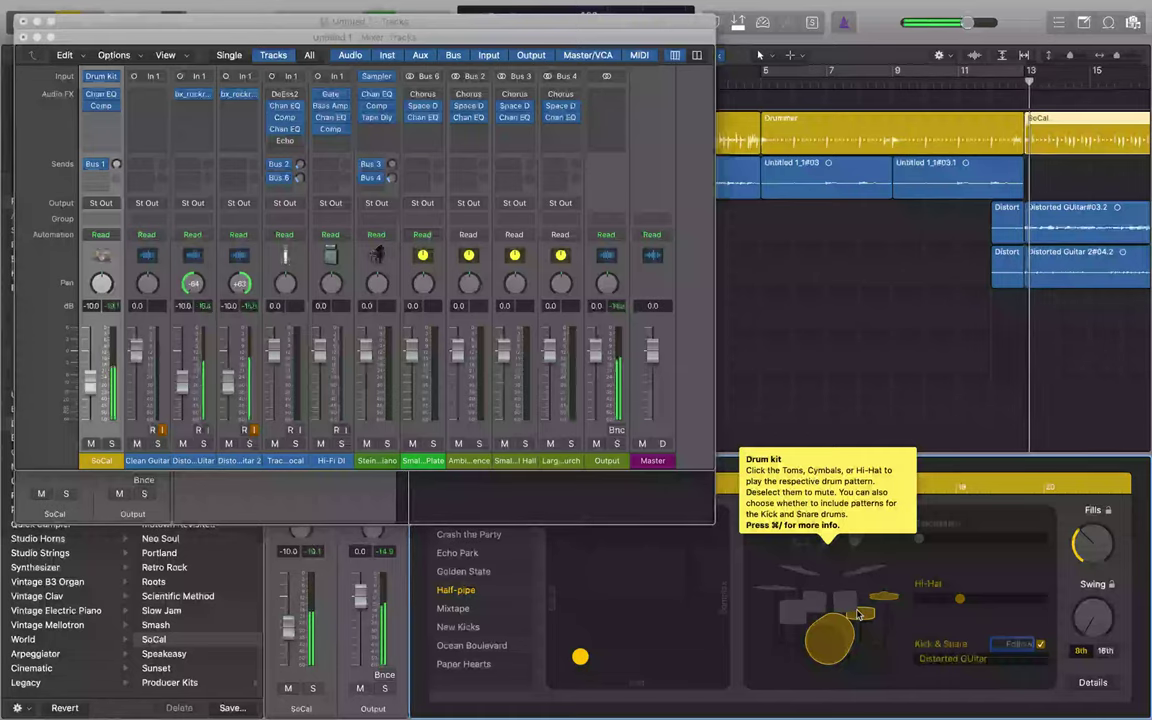
- Loop bars 13 to 21 and play the SoCal drummer track soloed, followed by the full mix with the guitars
key(s)
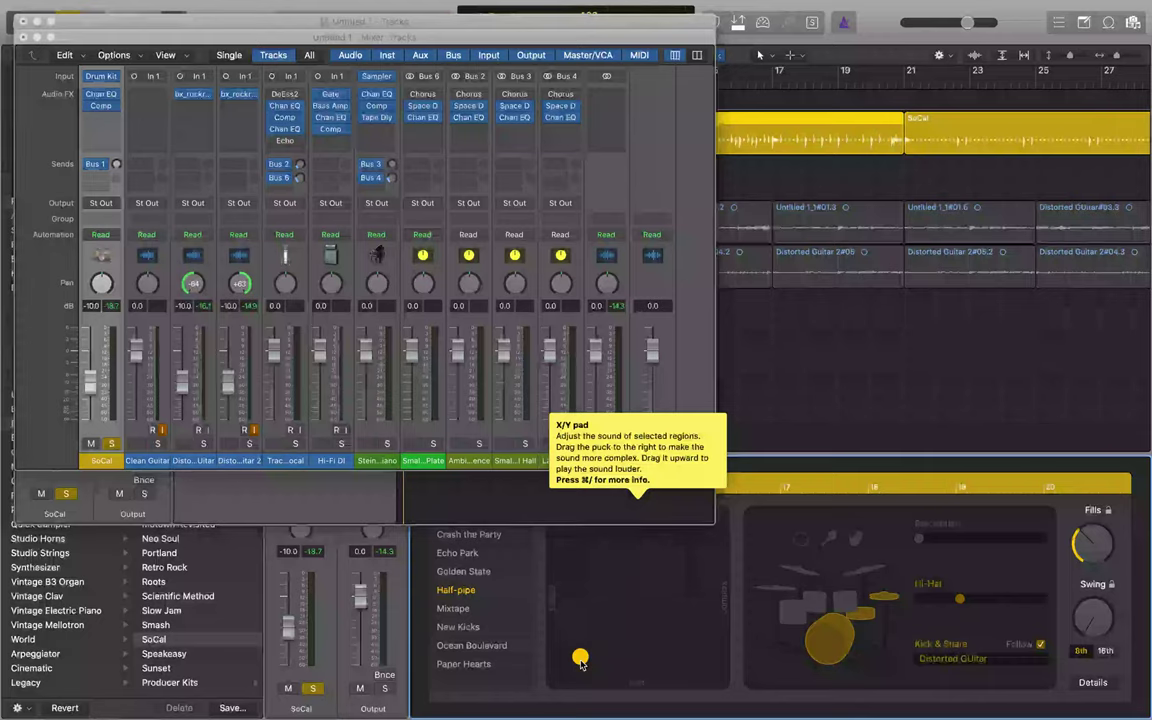
key(c)
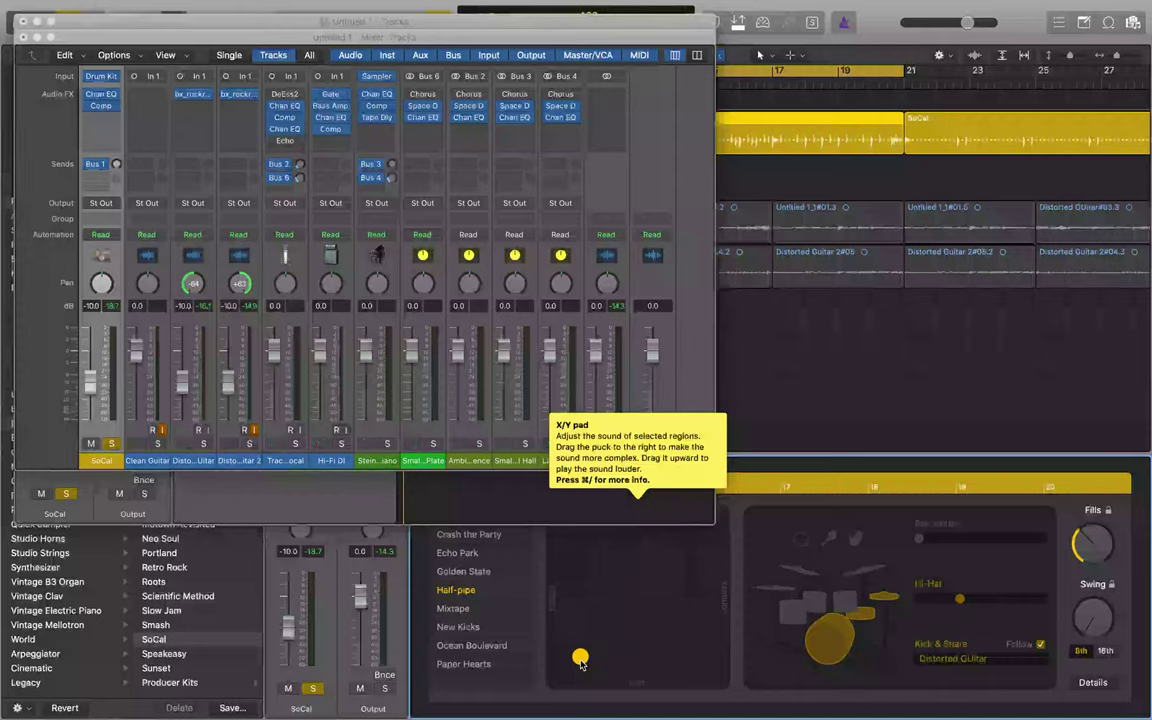
key(space)
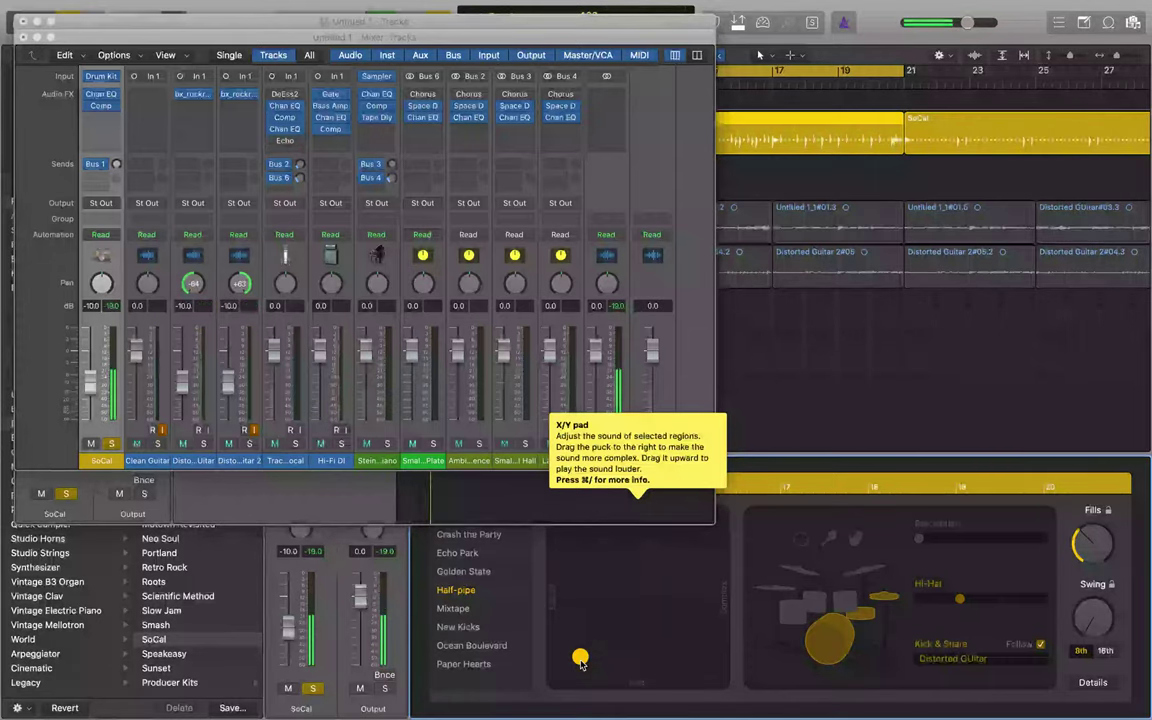
key(super+a)
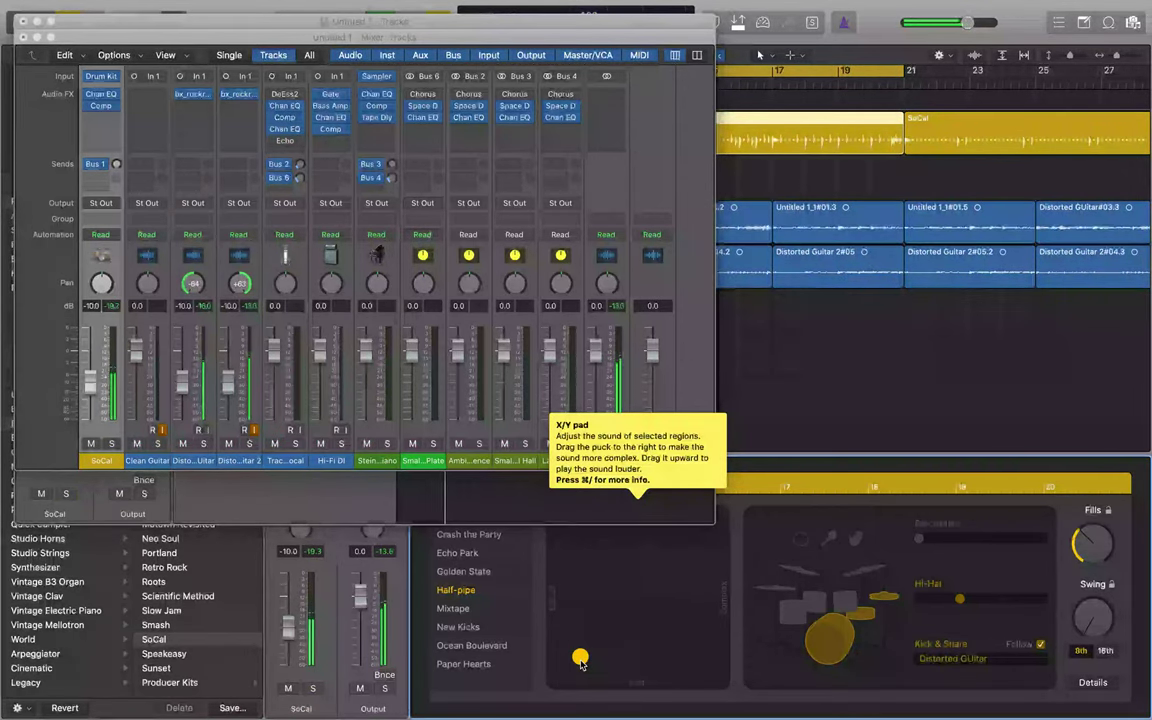
- Make the bar 13 drummer region clearly louder and slightly more complex on the X/Y pad during looped playback
drag(581, 662, 581, 650)
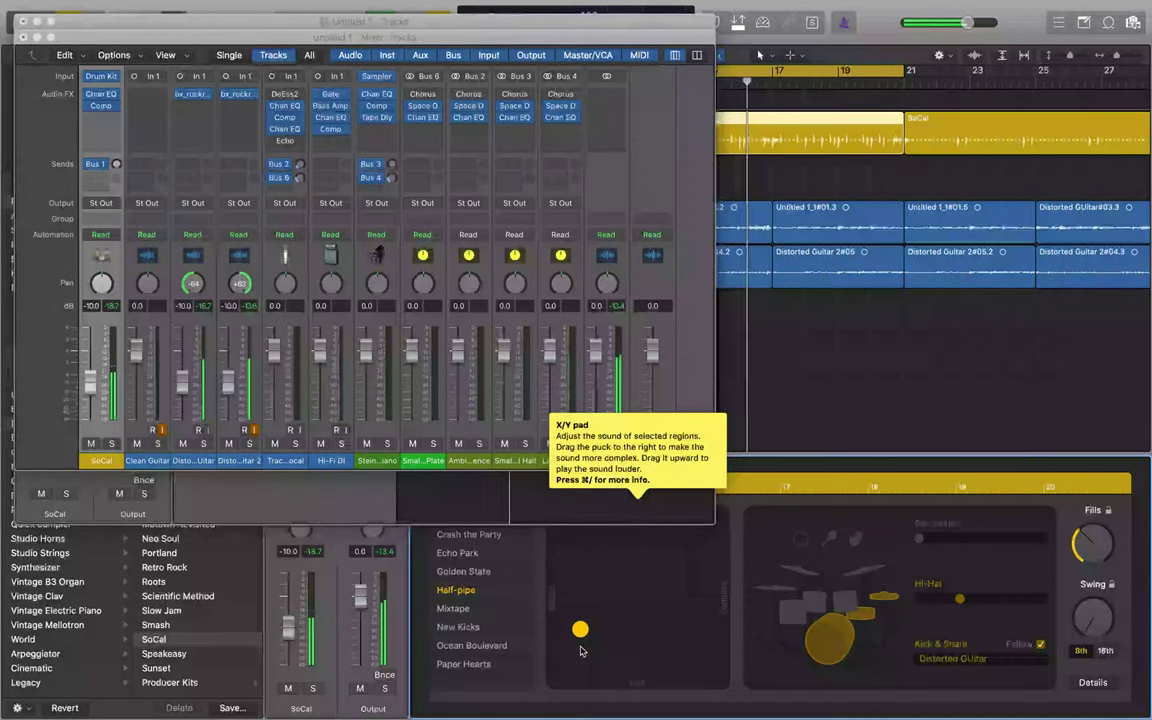
drag(581, 651, 581, 623)
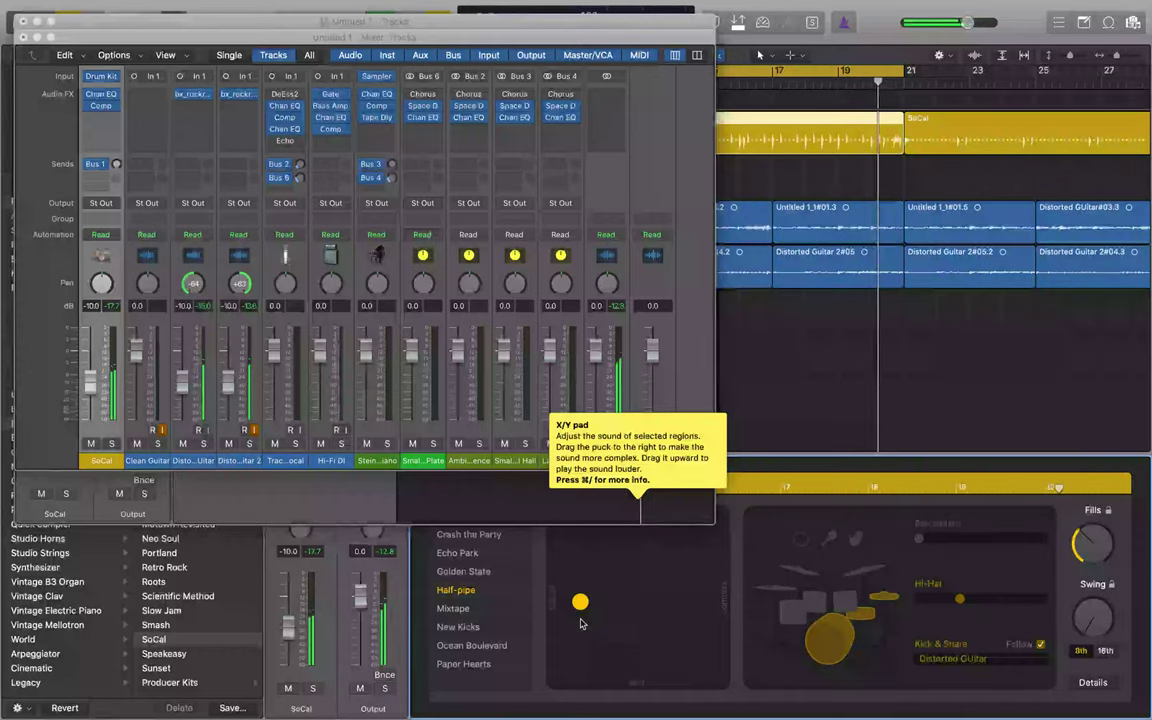
drag(581, 623, 581, 609)
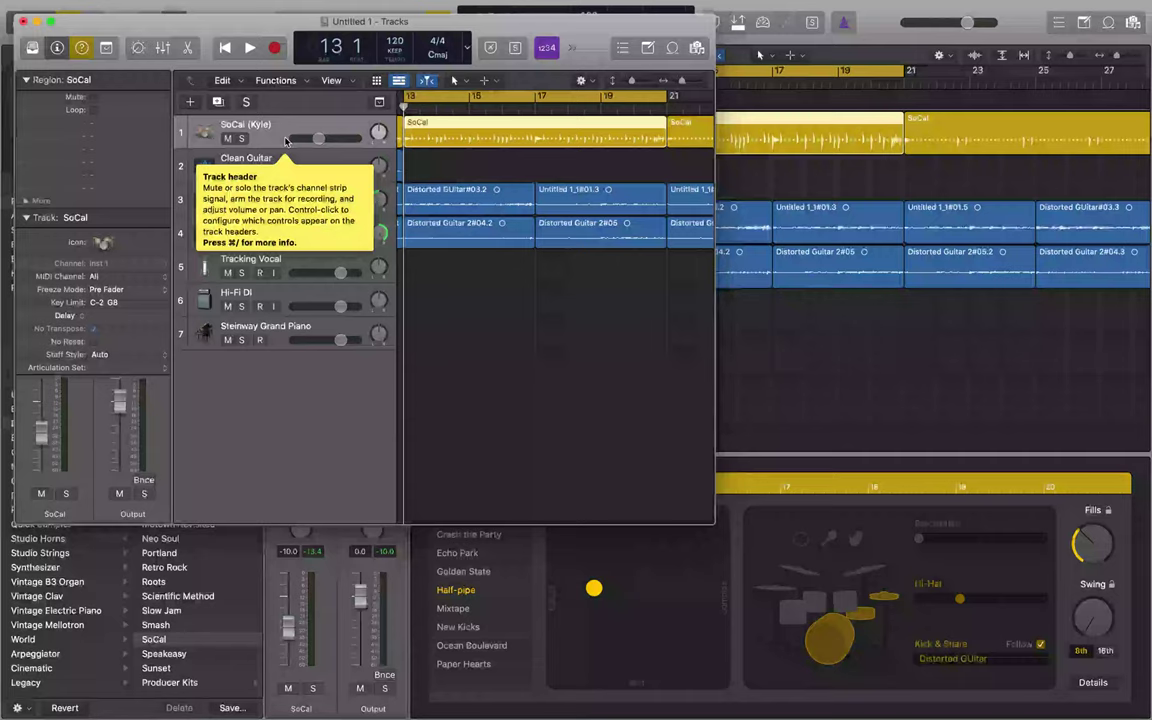
- Raise the SoCal track's volume to 0.0 dB and check it in playback from bar 13
key(Down)
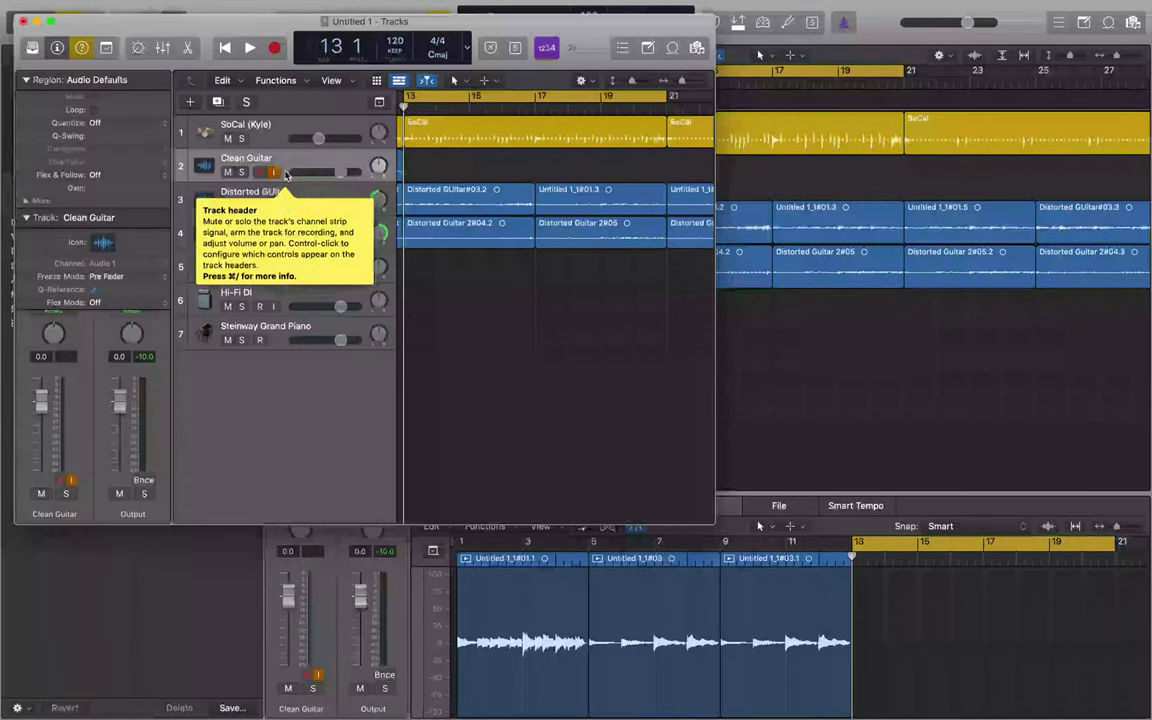
click(377, 133)
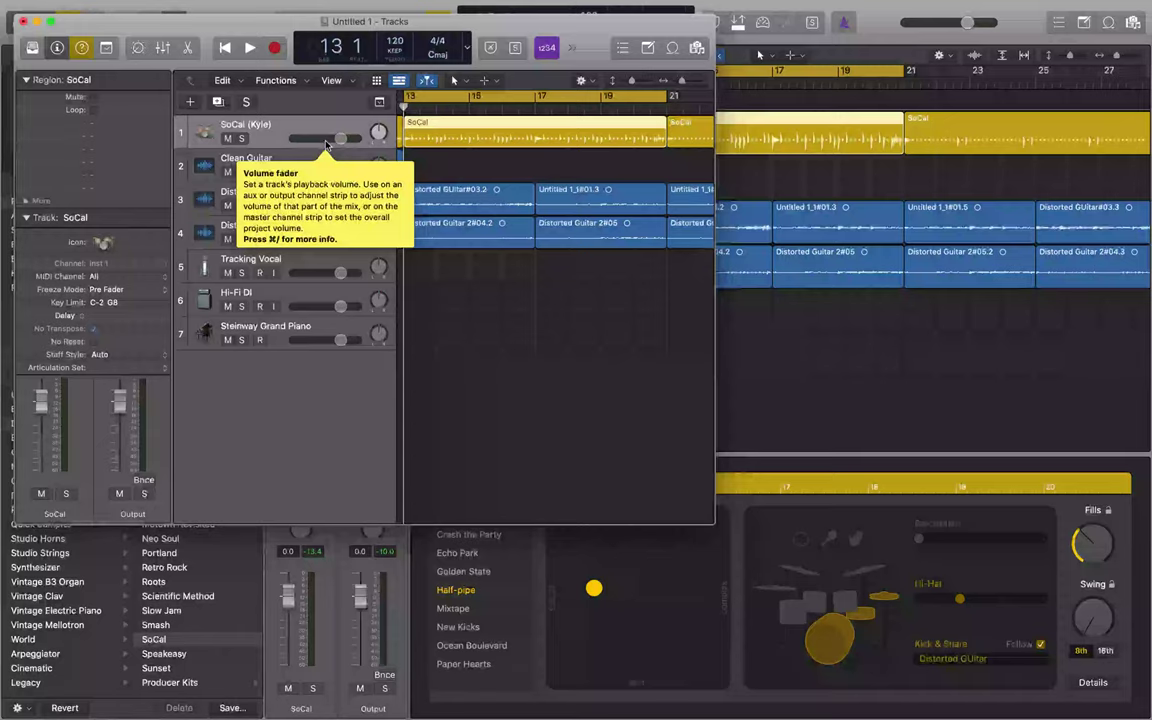
key(space)
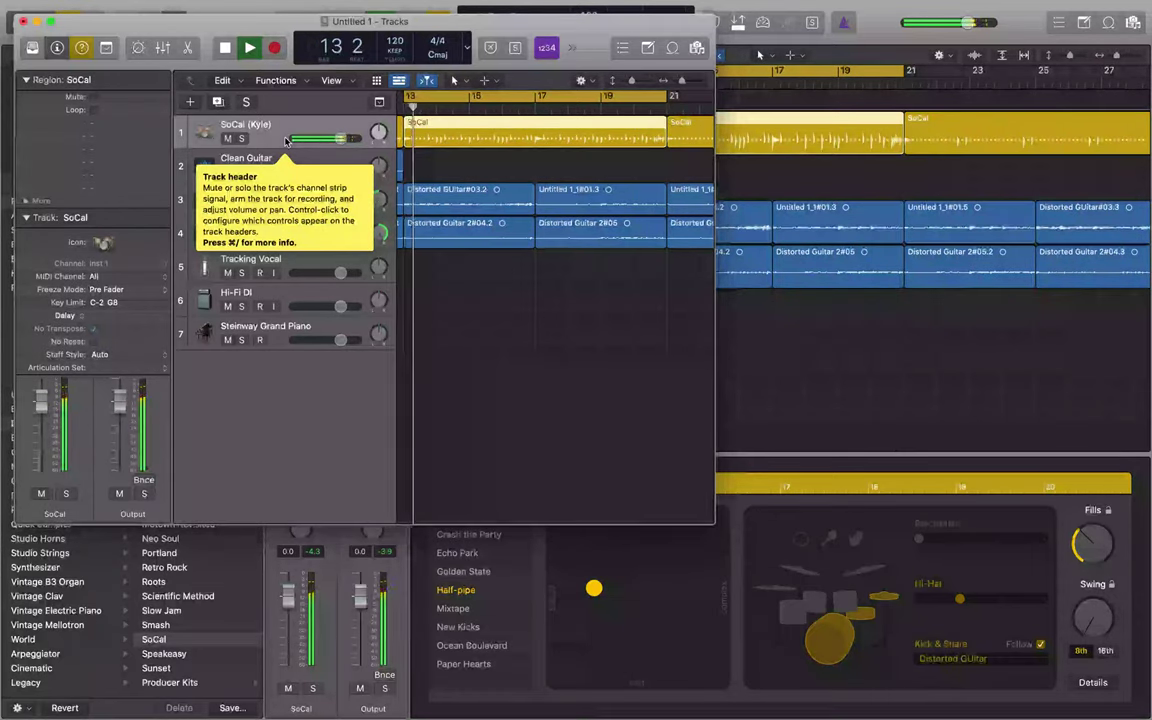
key(space)
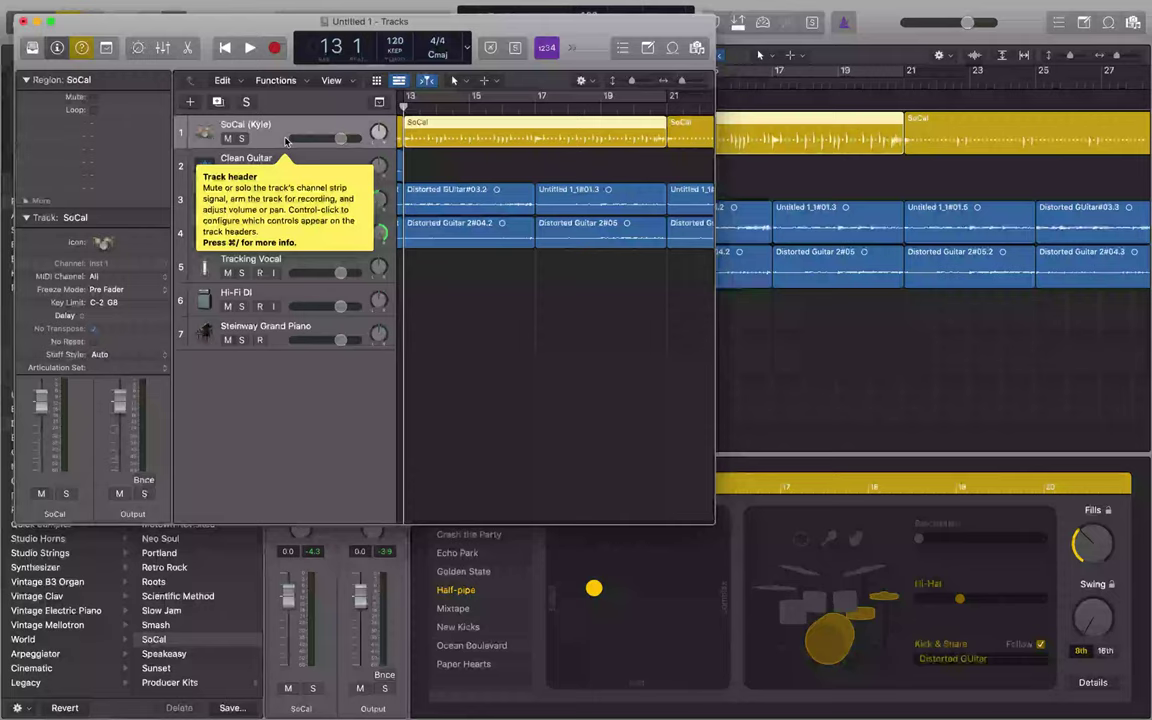
- Play the arrangement from bar 9 through the bar 13 section into bar 22 with the cycle off
key(comma)
key(comma)
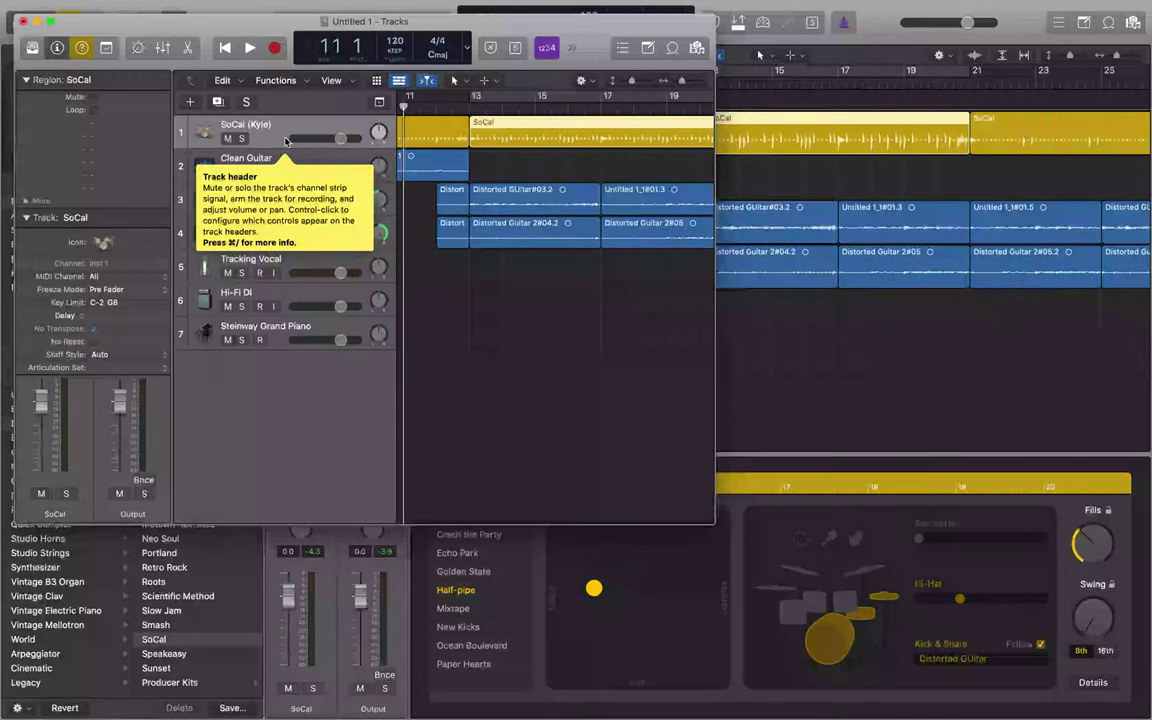
key(comma)
key(comma)
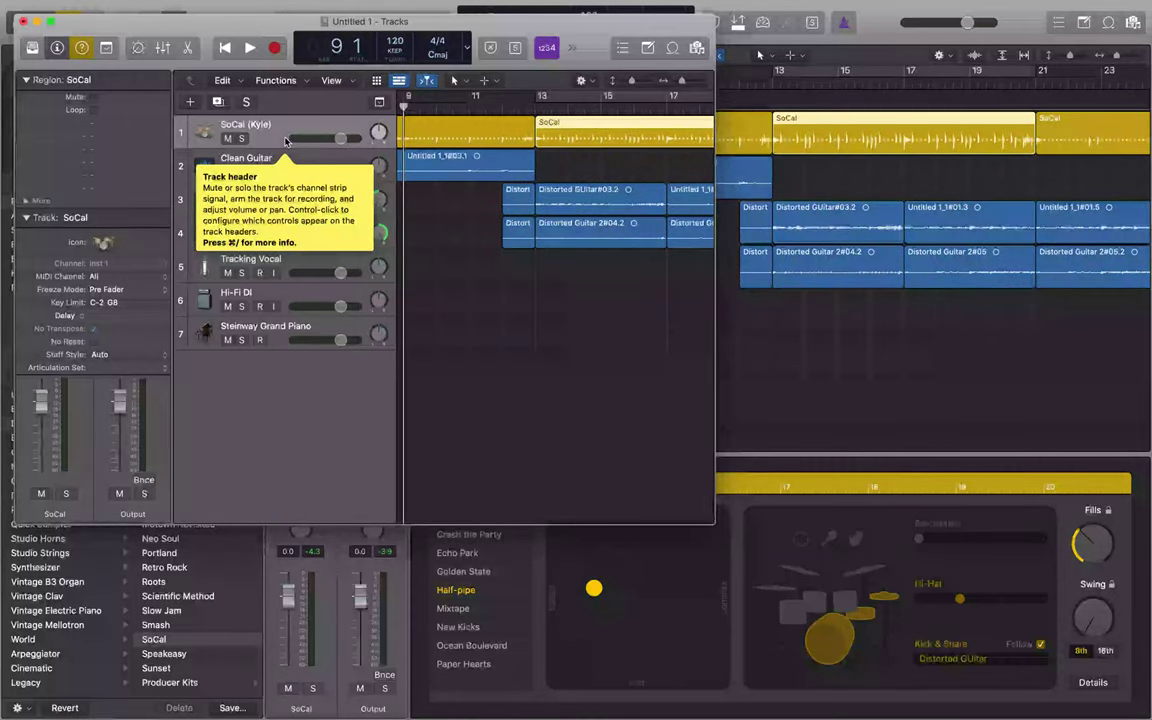
key(space)
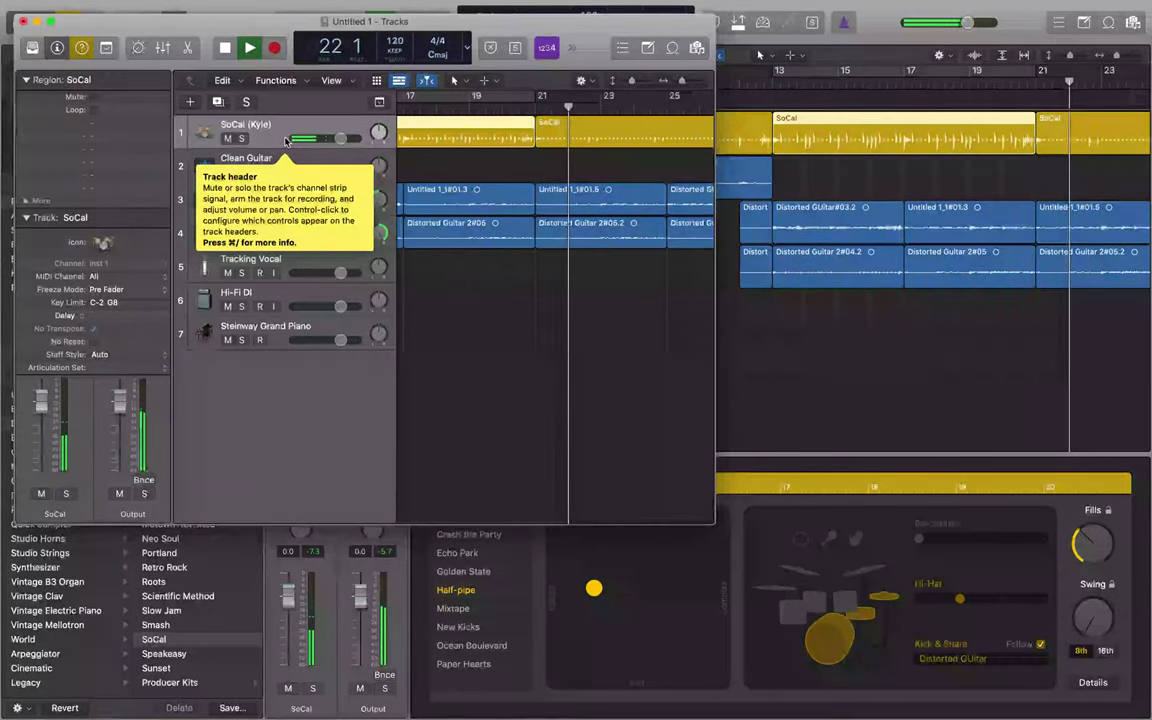
key(space)
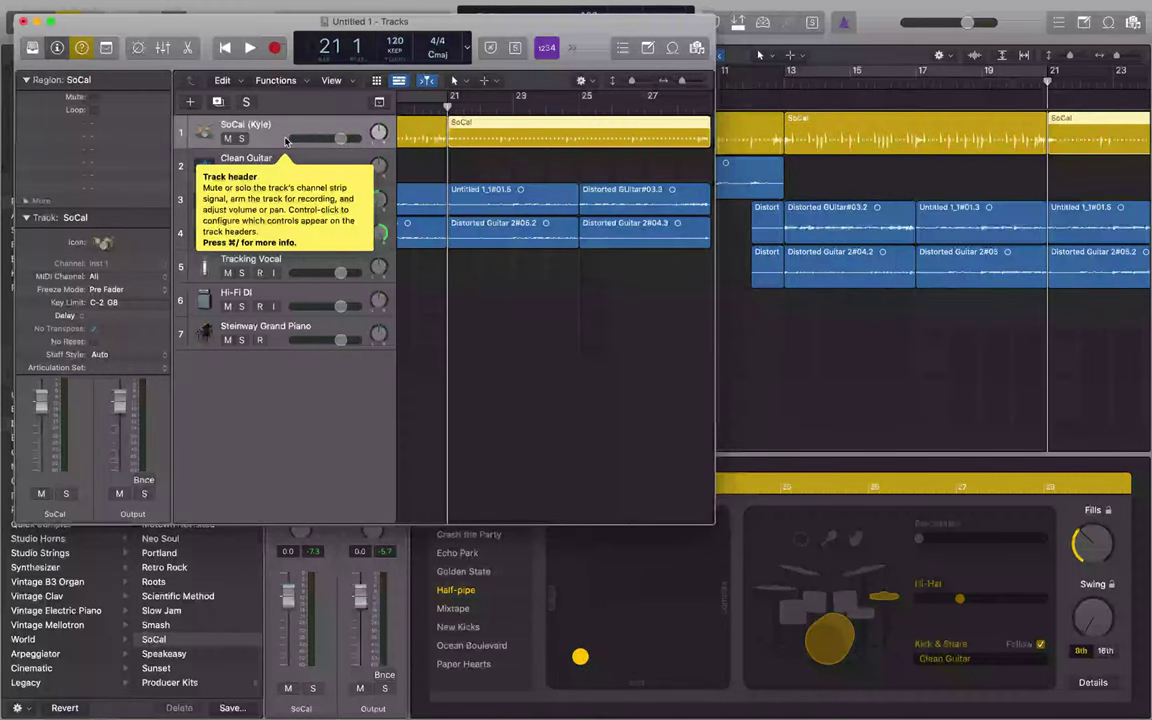
- Play back the drummer region from bar 21 with the guitars and again with SoCal soloed, and unsolo the track
key(space)
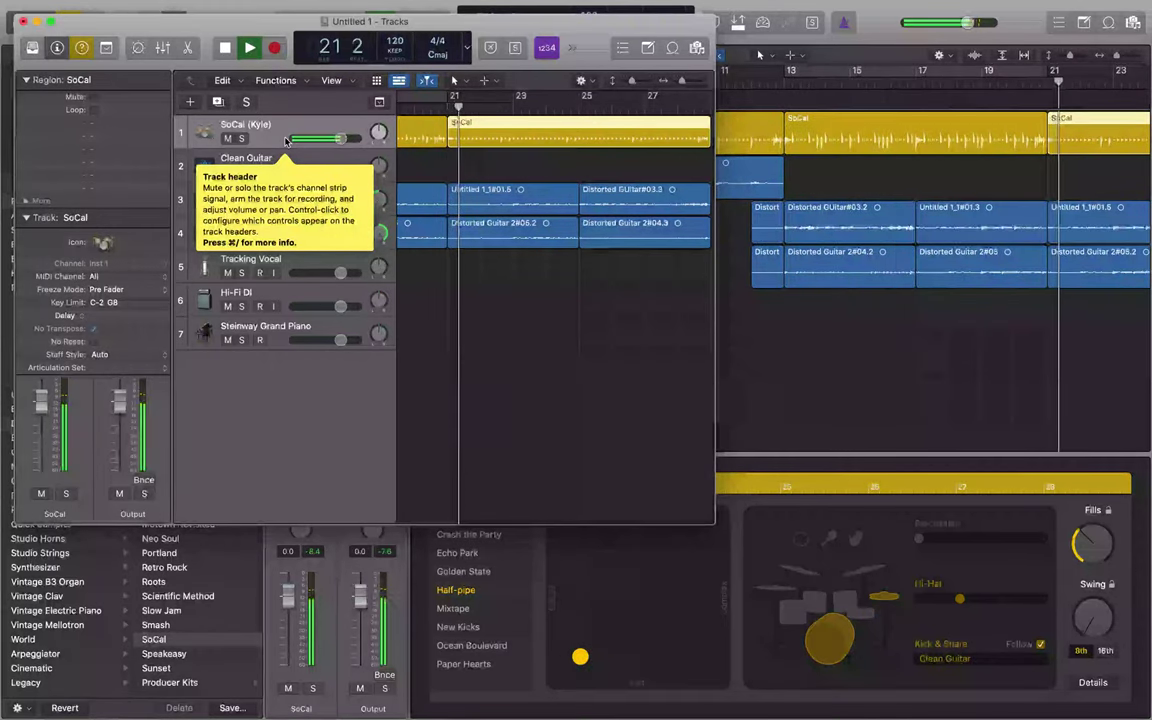
key(space)
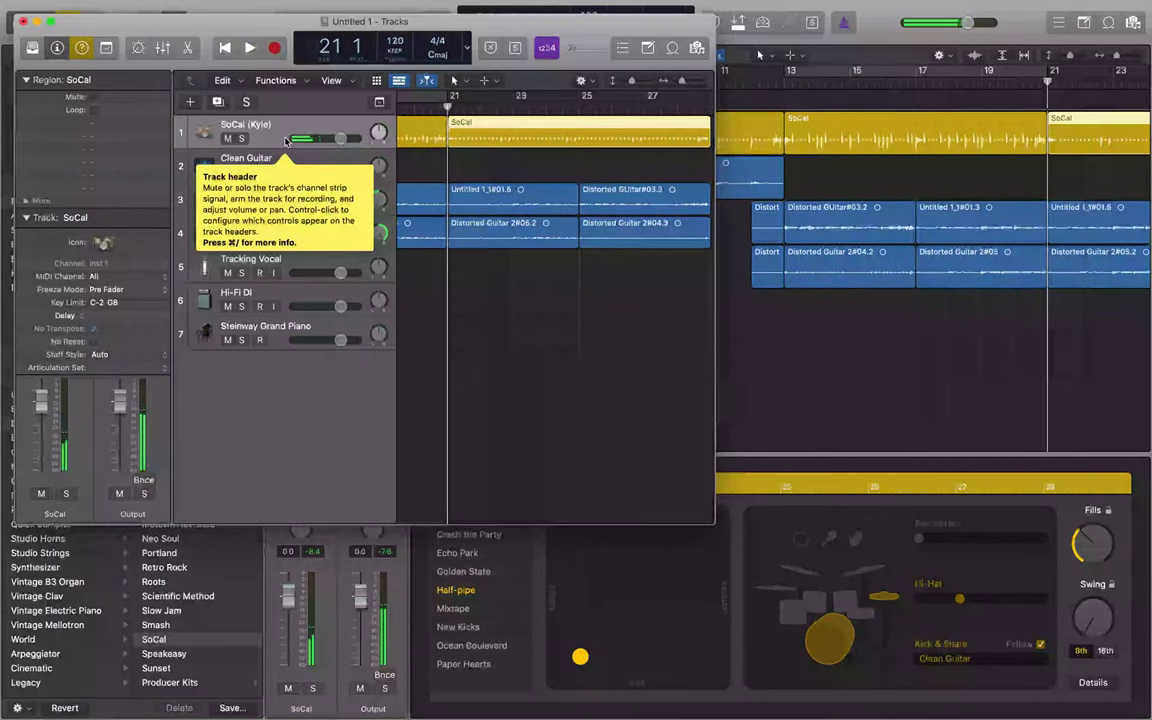
key(s)
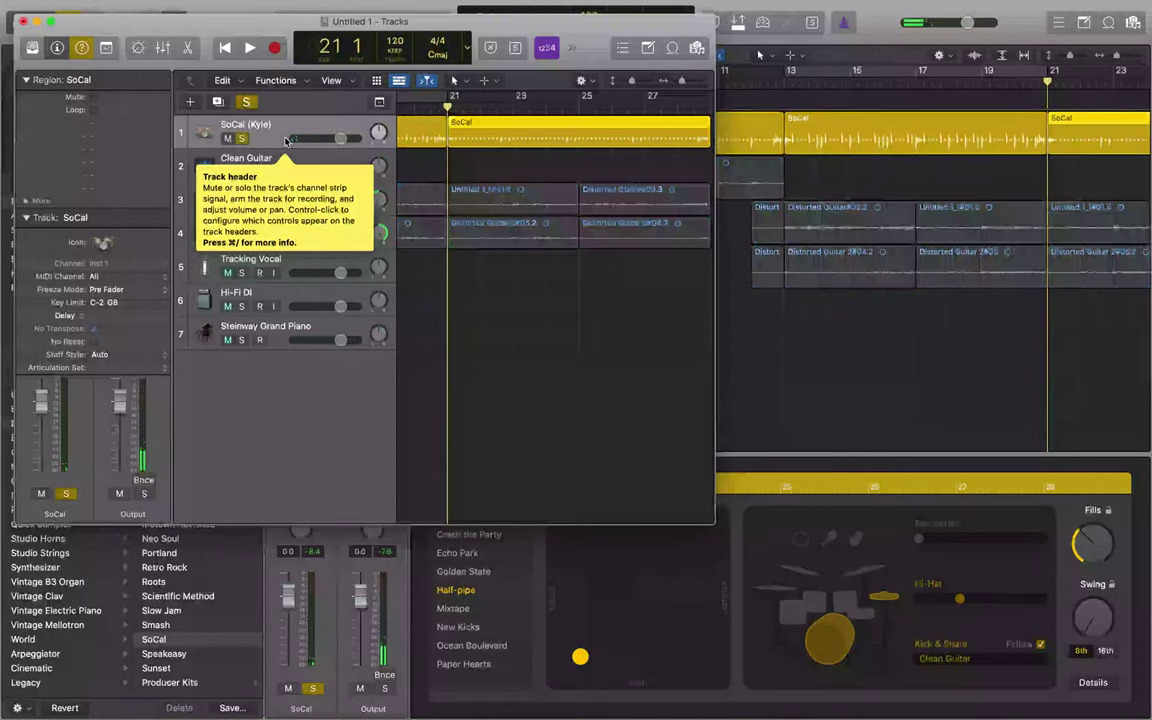
key(space)
key(space)
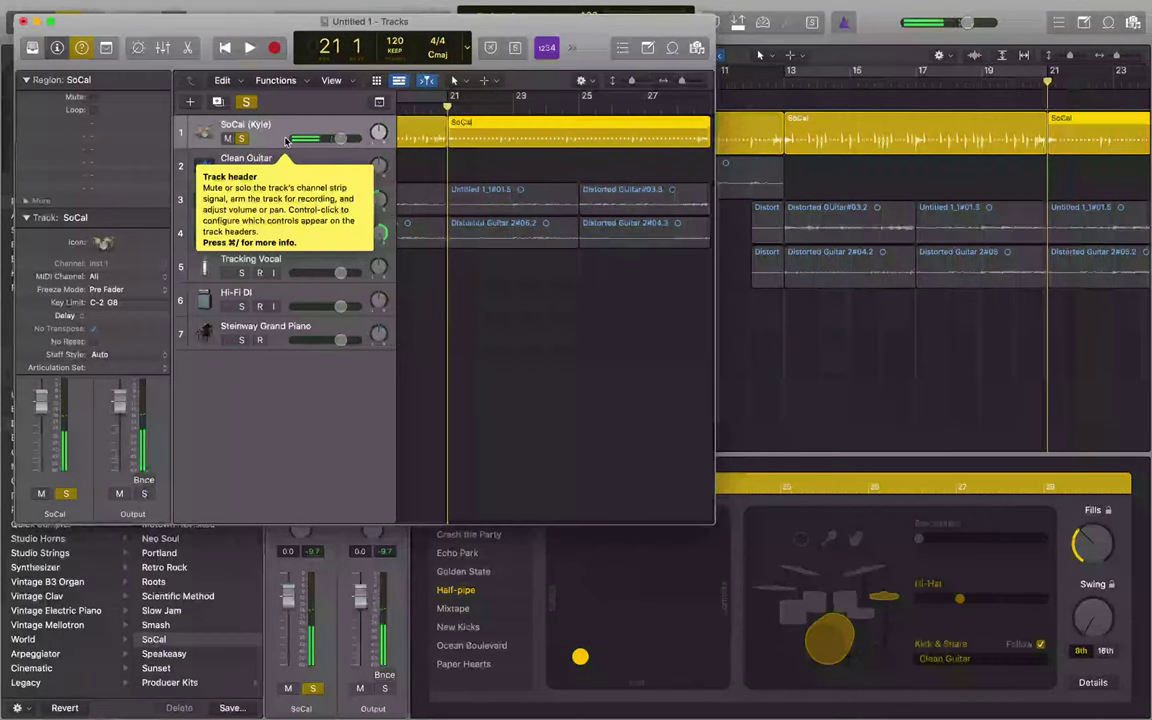
key(s)
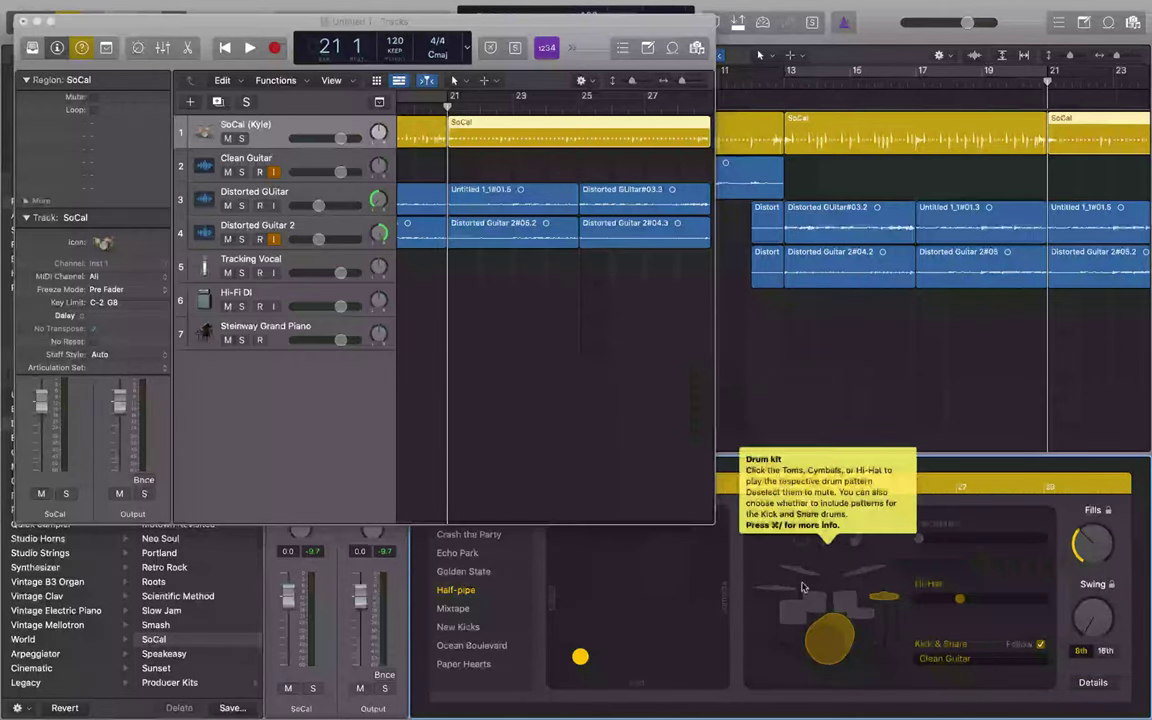
- Make the bar 21 drummer region's kick and snare follow Distorted Guitar 2, unmute its snare, and play it back
click(980, 660)
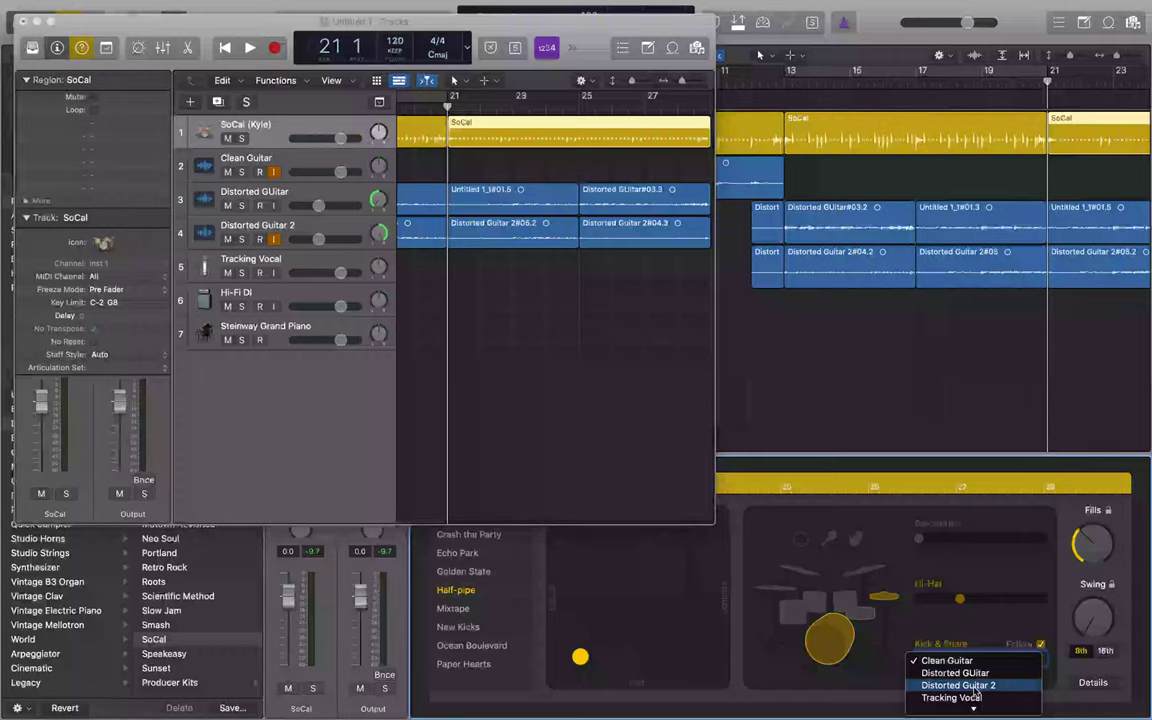
click(958, 685)
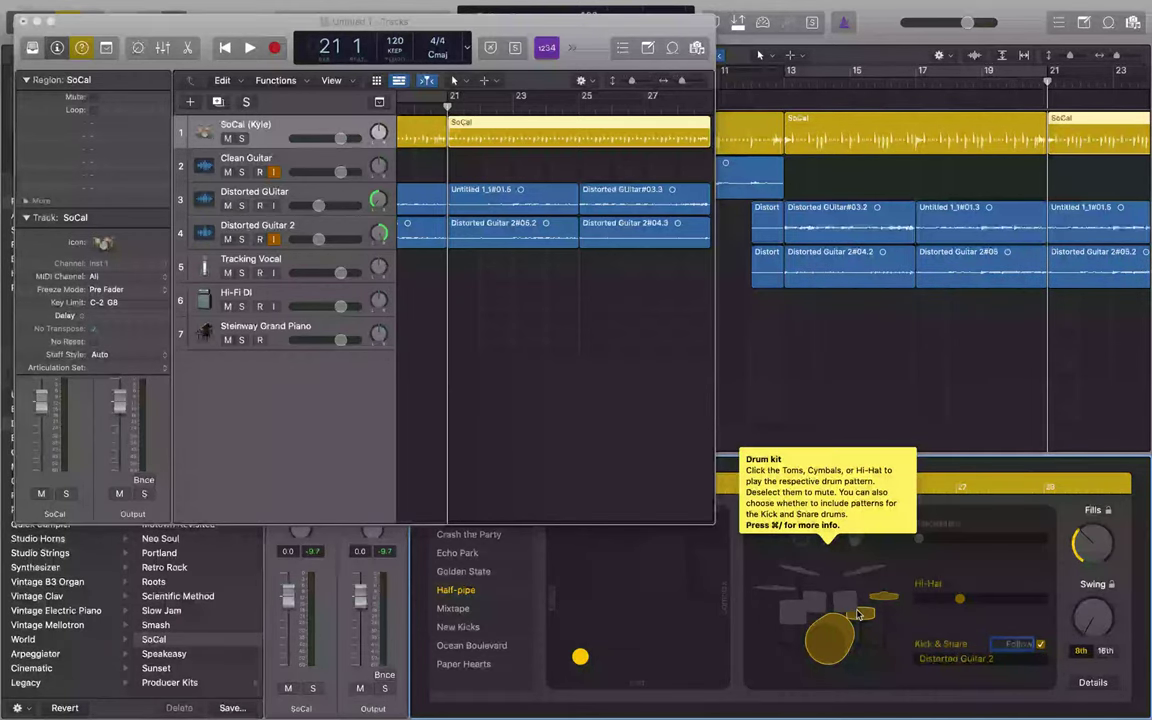
key(space)
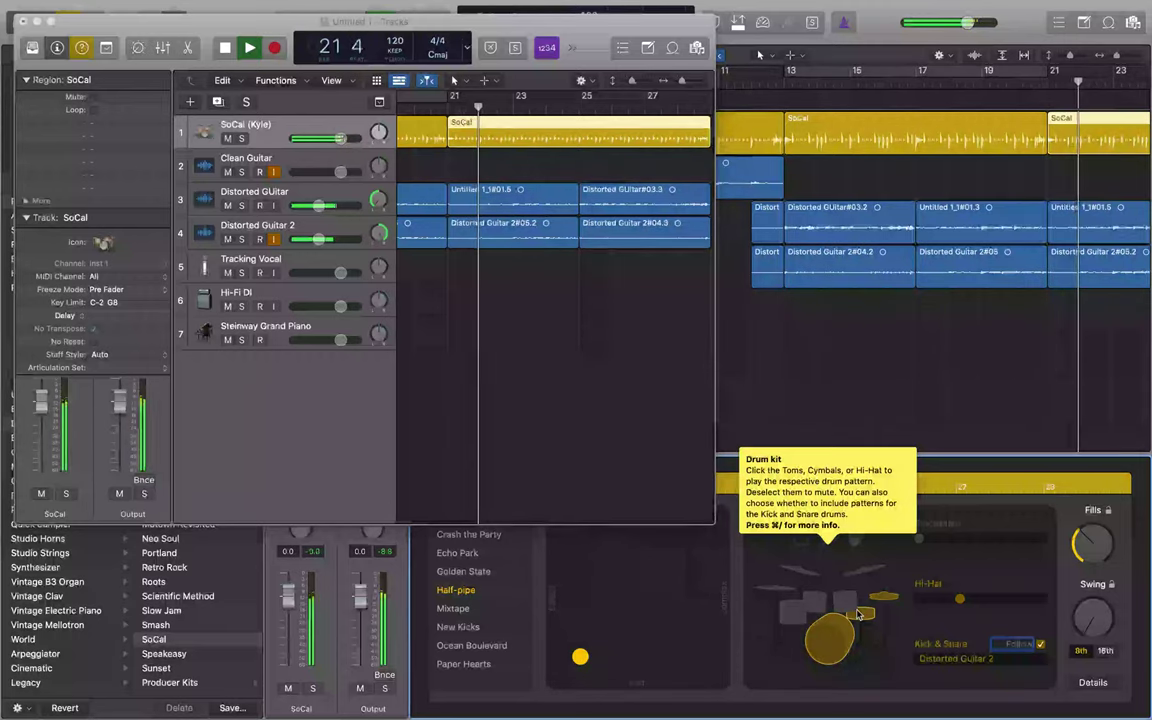
key(space)
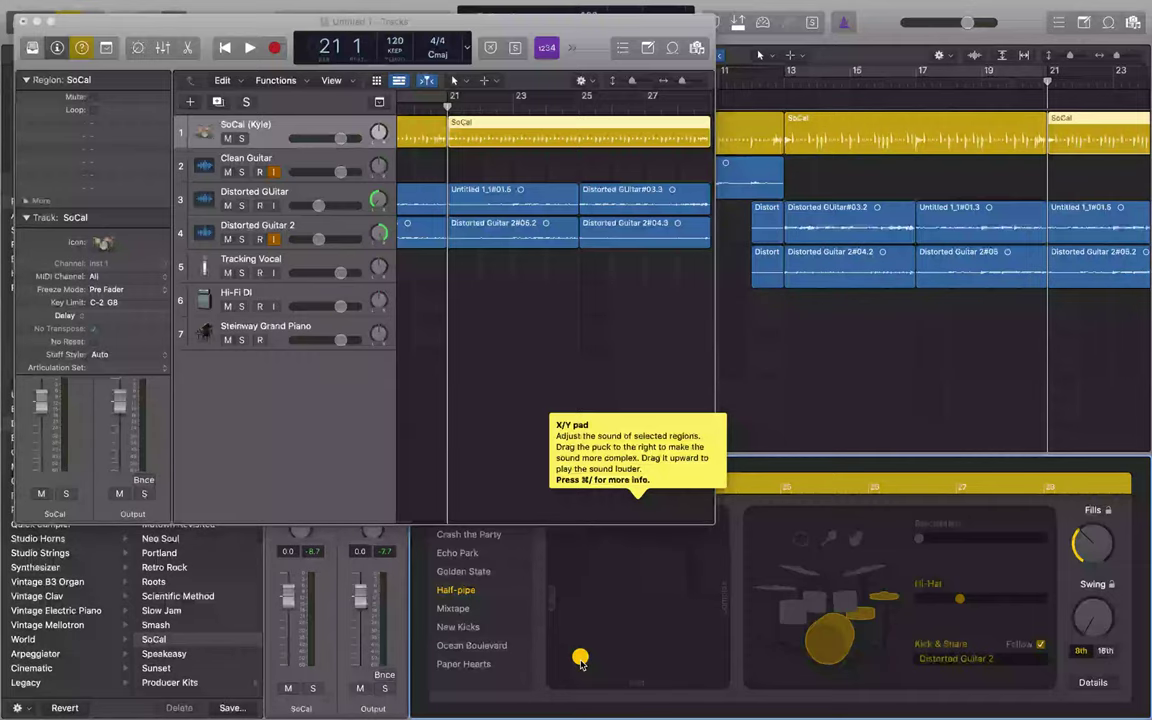
- Loop bars 21 to 29 in playback and raise the bar 21 drummer region's loudness on the X/Y pad to near the maximum
key(c)
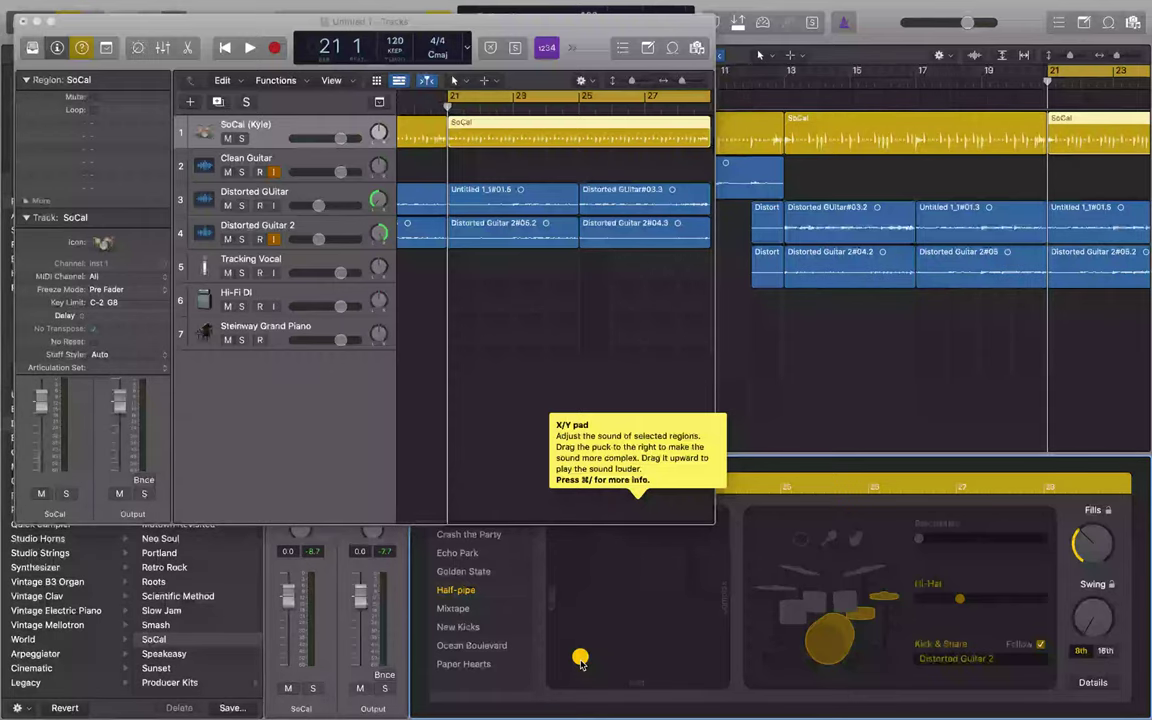
key(space)
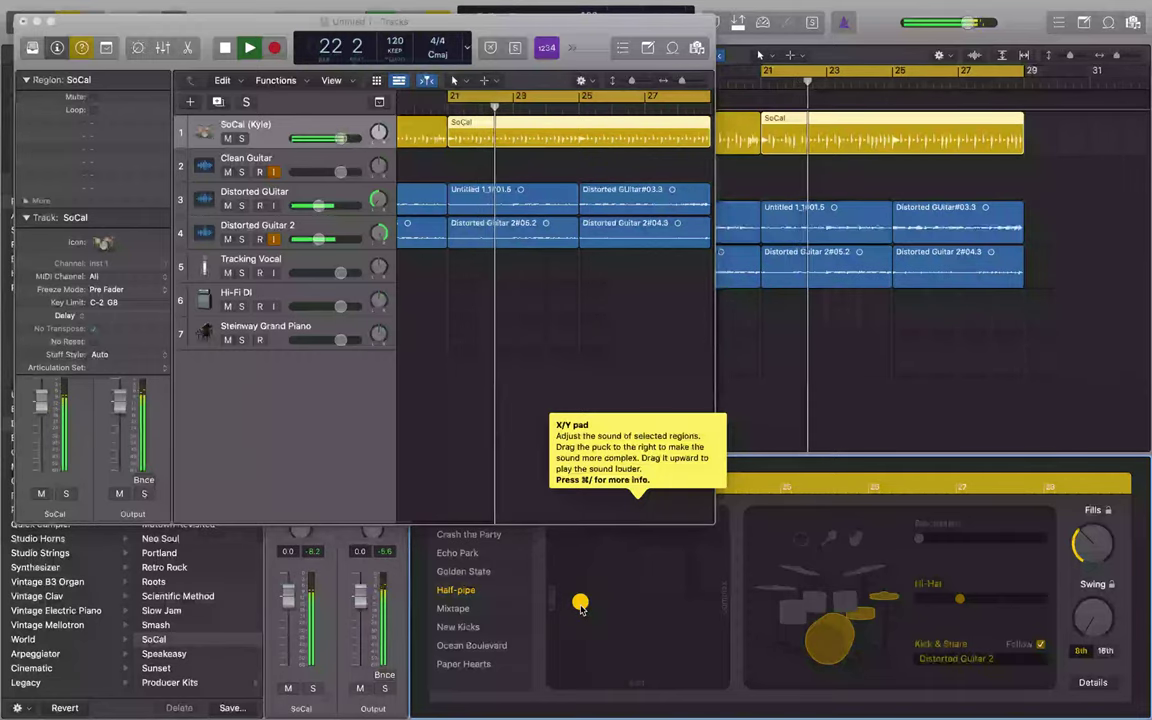
click(582, 609)
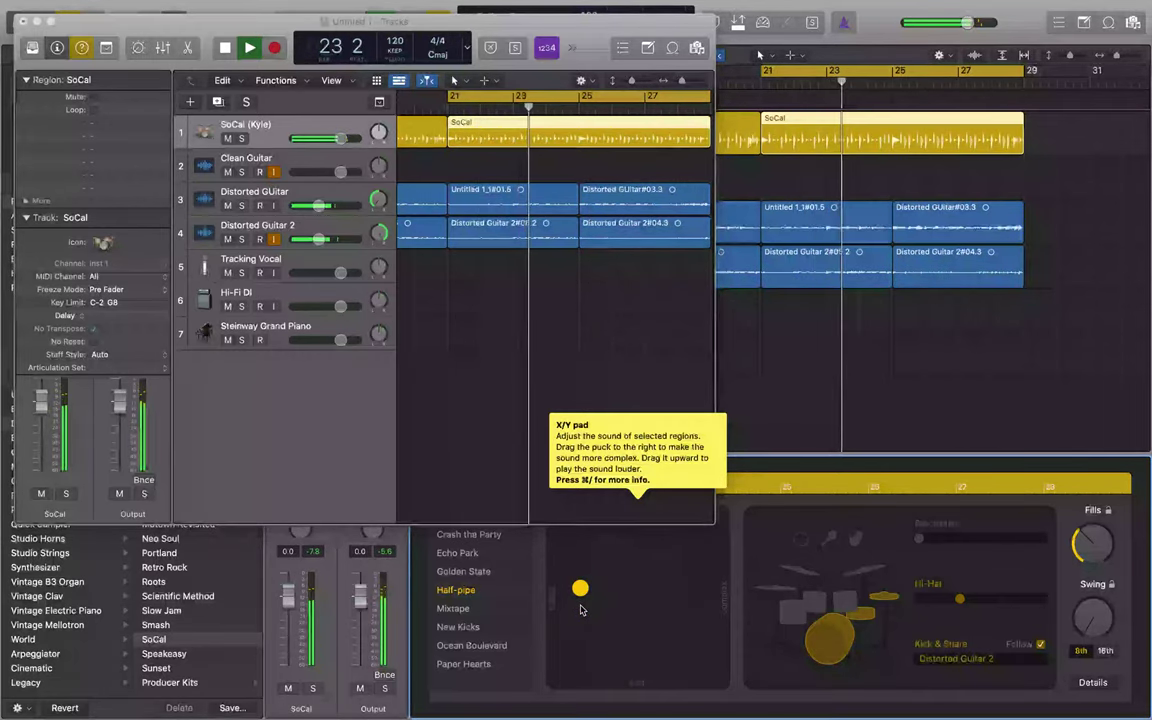
click(581, 594)
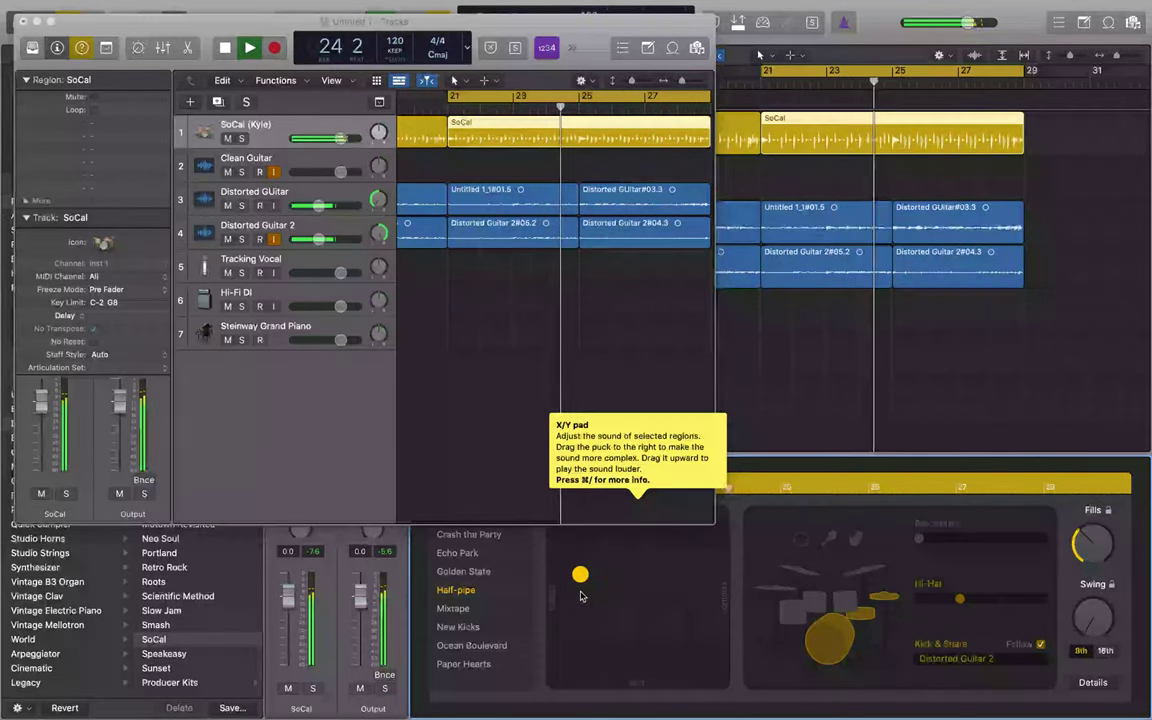
click(581, 582)
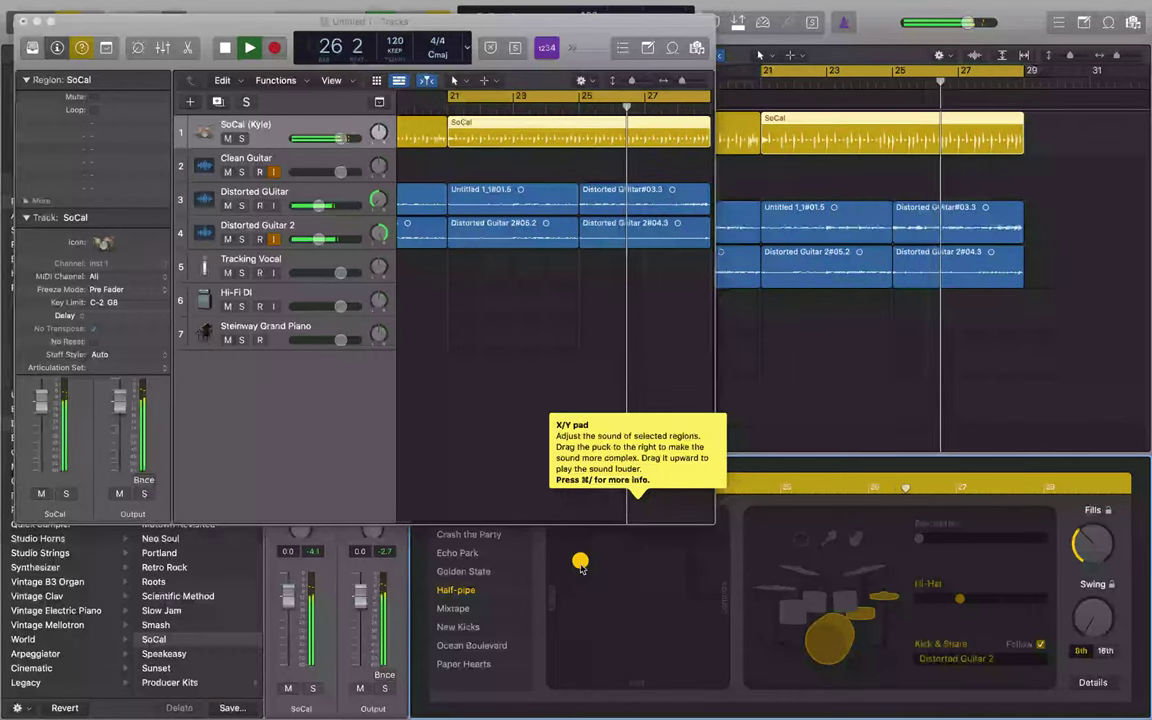
click(581, 568)
key(space)
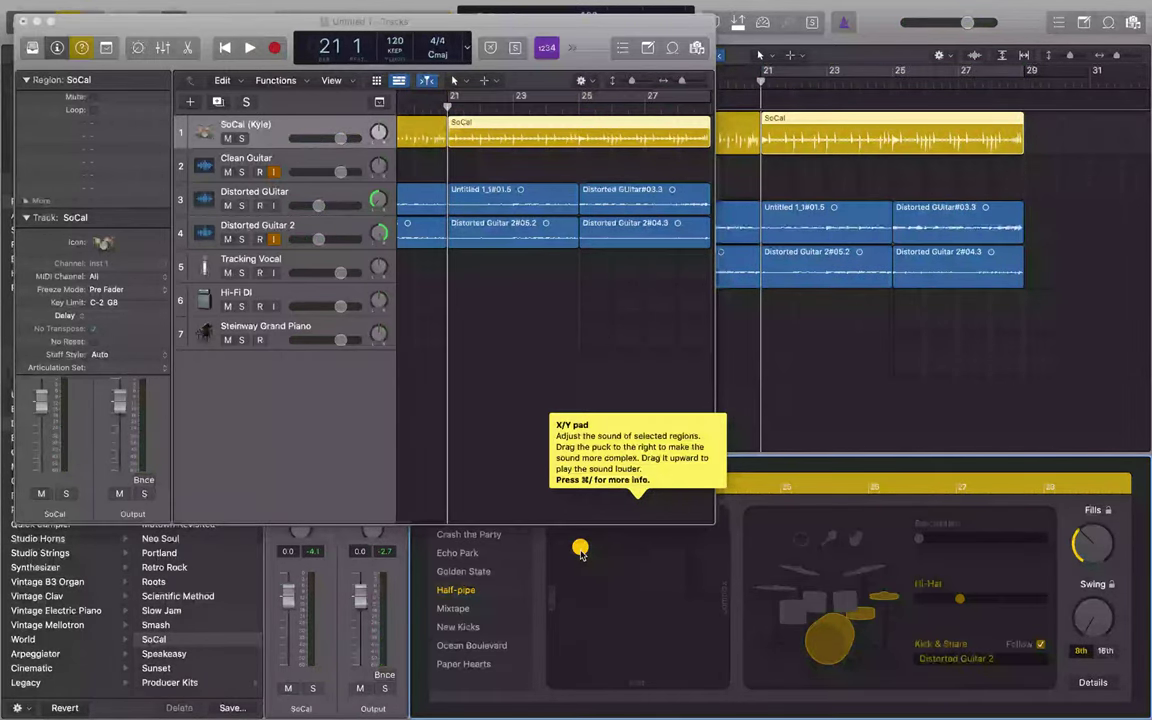
- Move the playhead back to bar 19 and play a short stretch of the arrangement
key(comma)
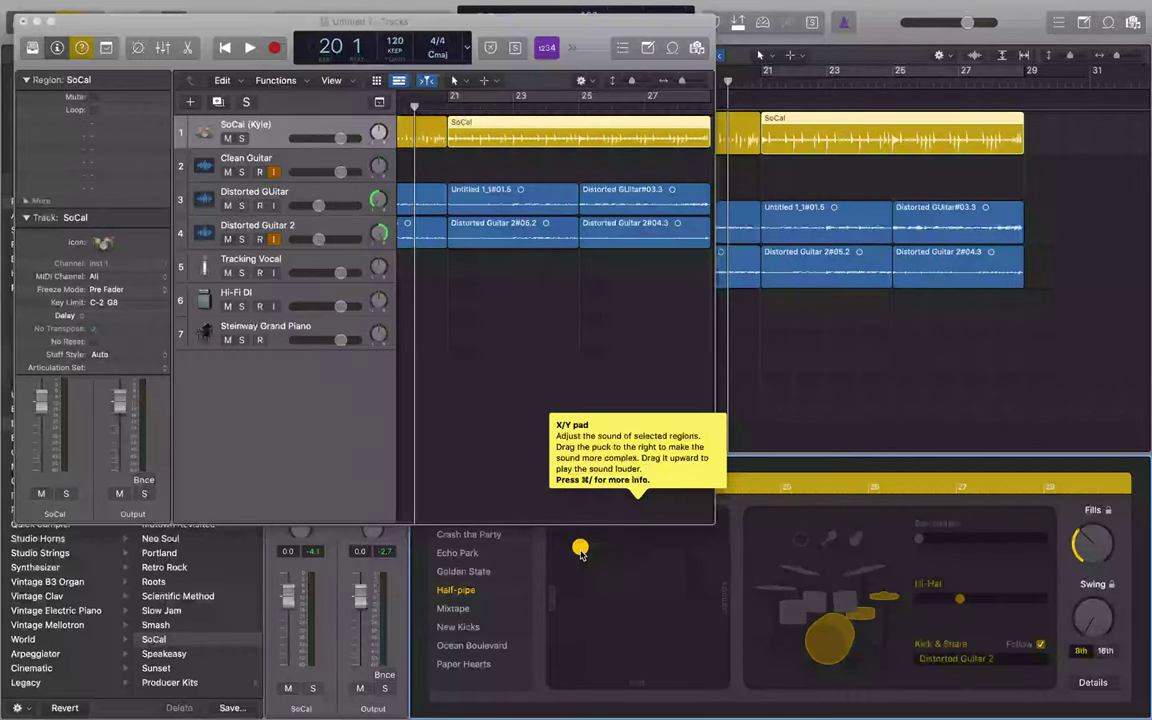
key(comma)
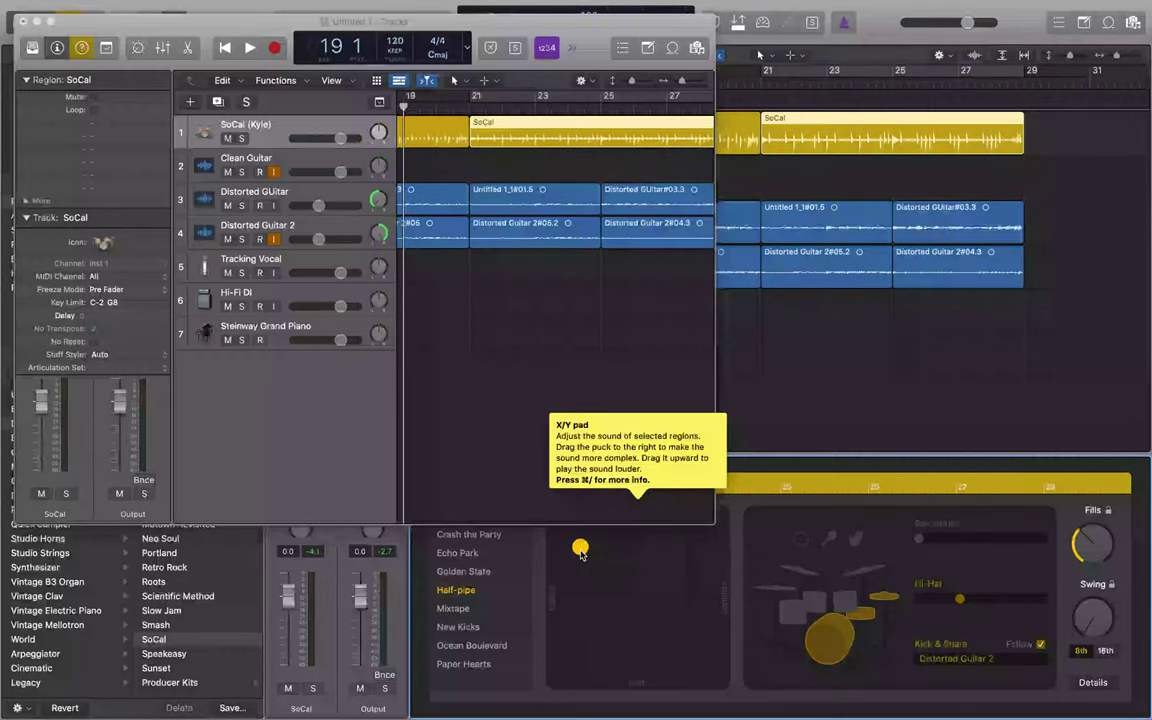
key(space)
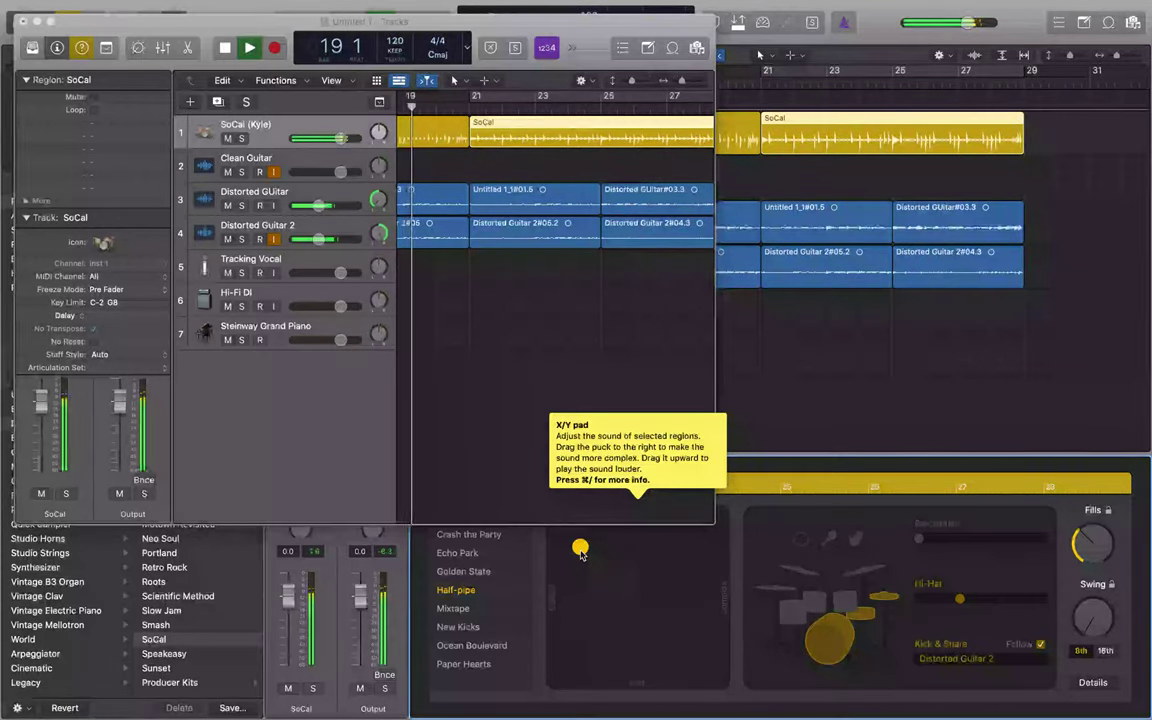
key(space)
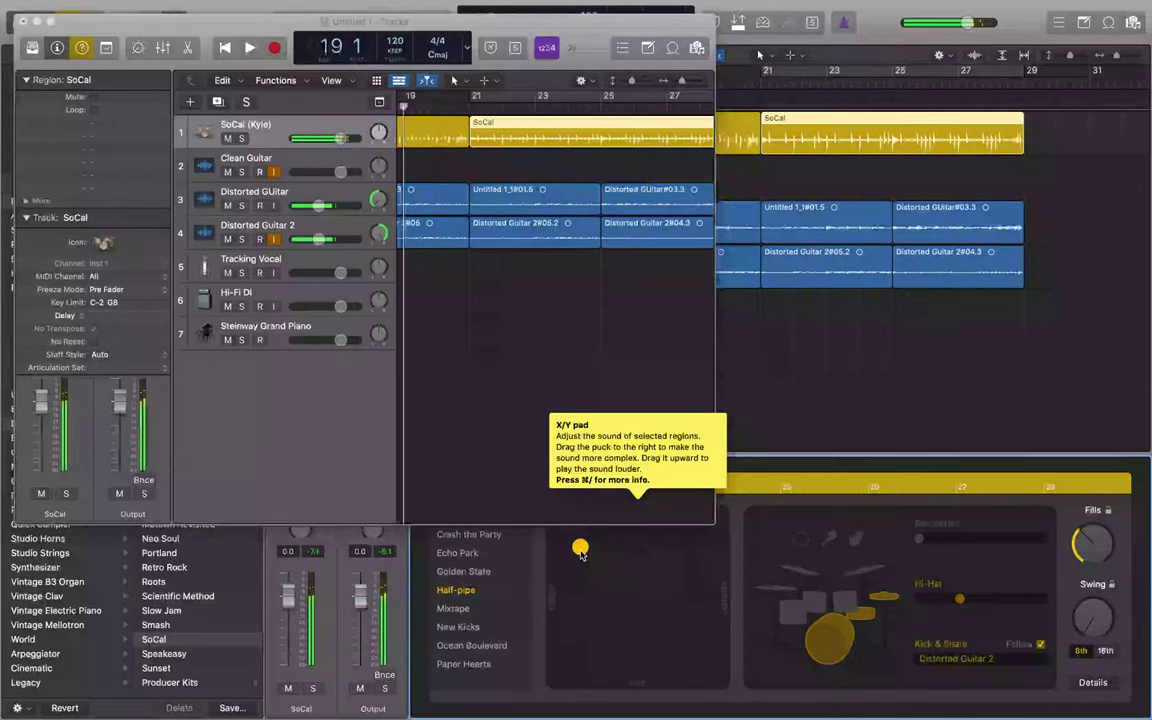
- Play the full arrangement from bar 9 through the end of the regions at bar 29
key(comma)
key(comma)
key(comma)
key(comma)
key(comma)
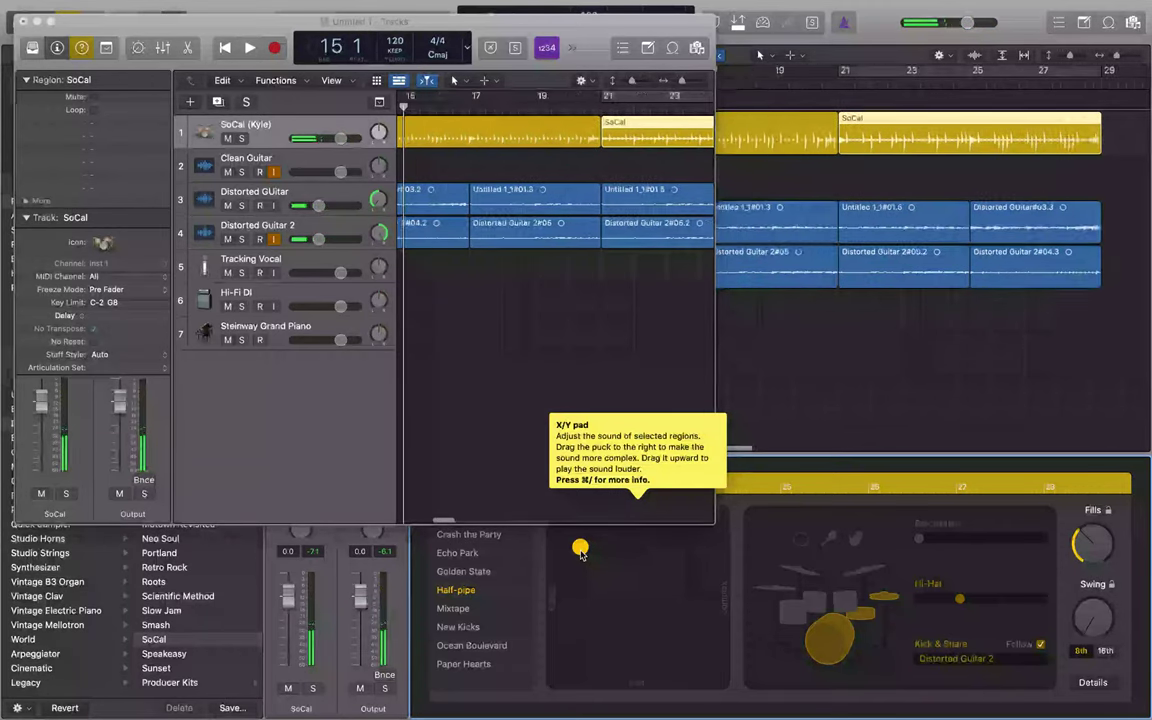
key(comma)
key(comma)
key(comma)
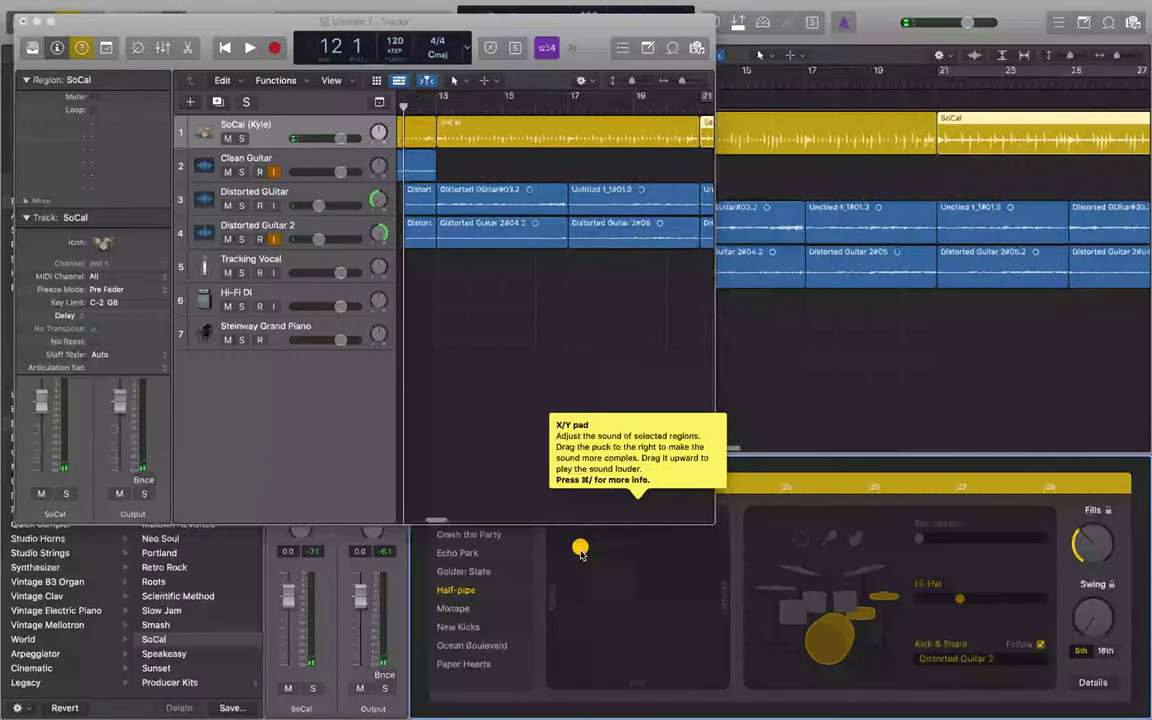
key(comma)
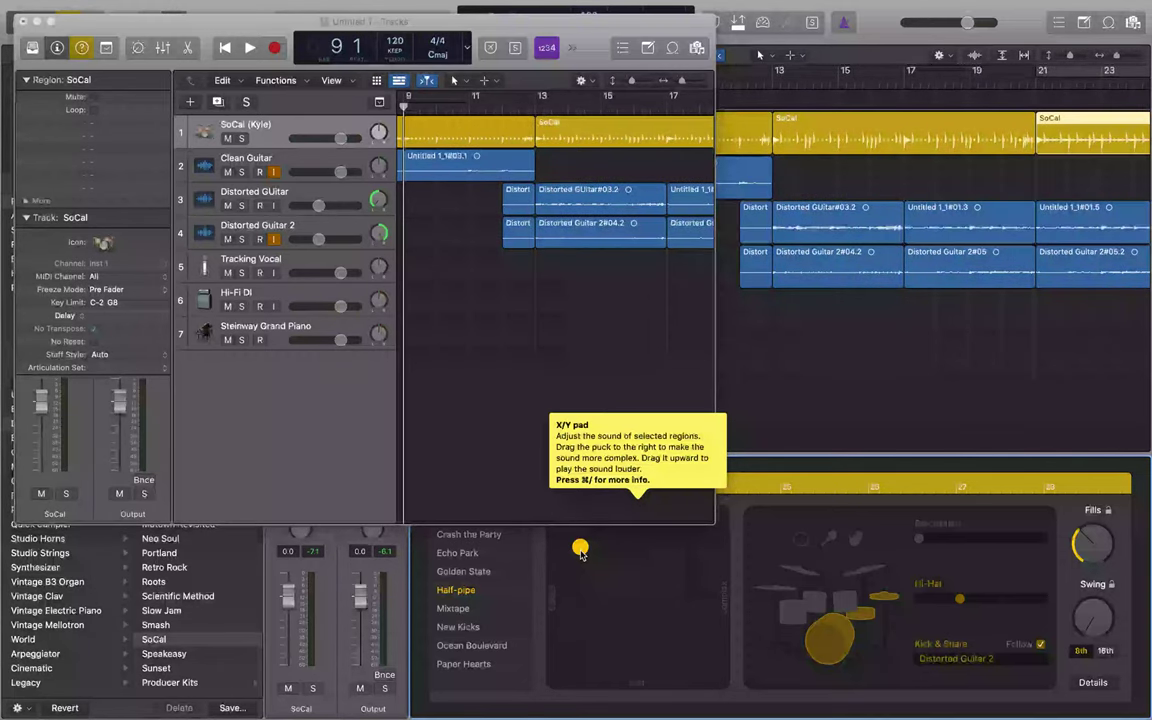
key(space)
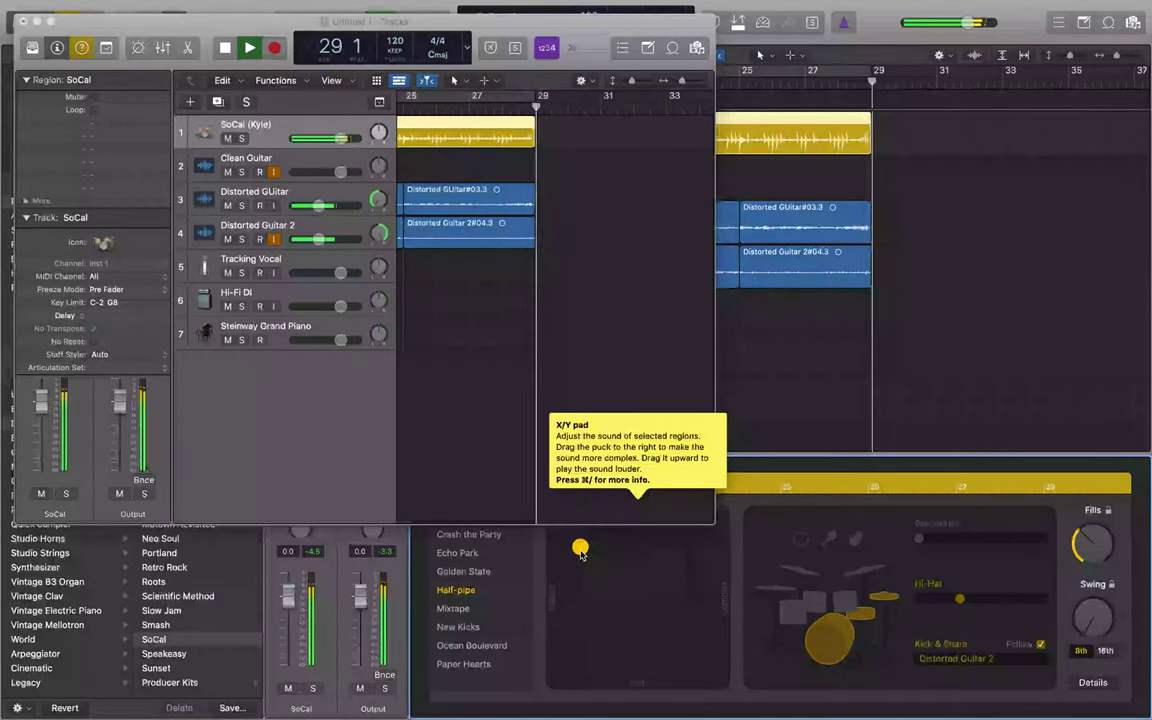
key(space)
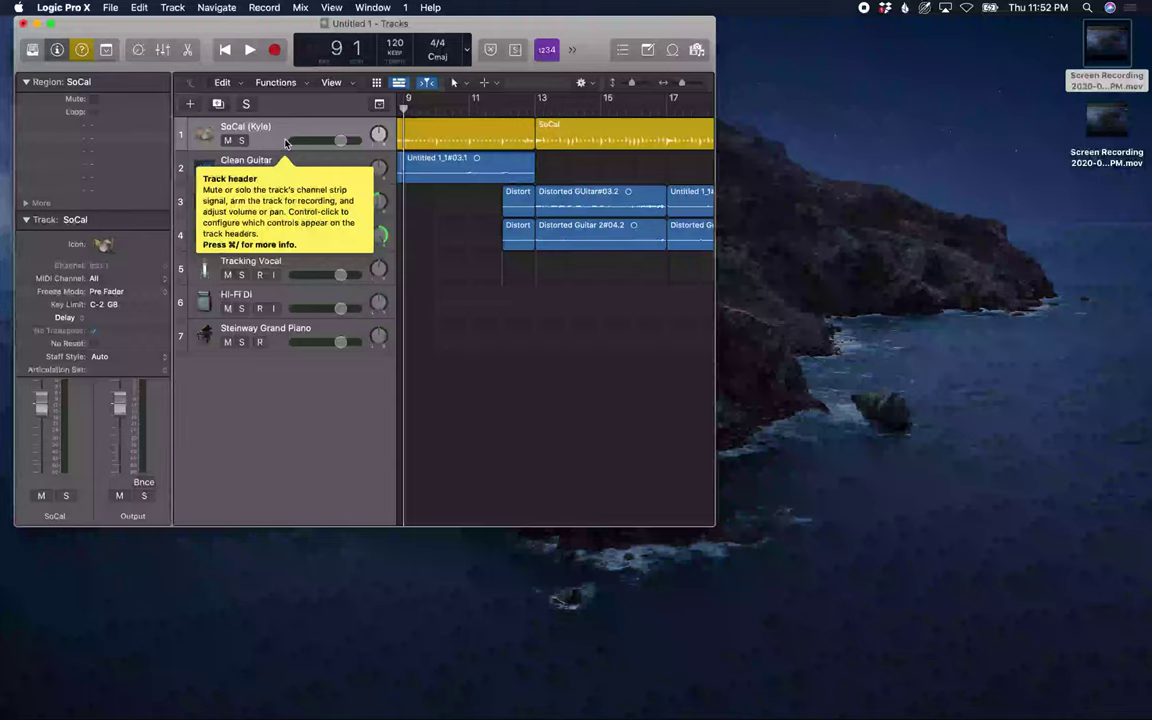
- Select the Steinway Grand Piano track and show the Bass patches in the Library
click(274, 174)
click(274, 207)
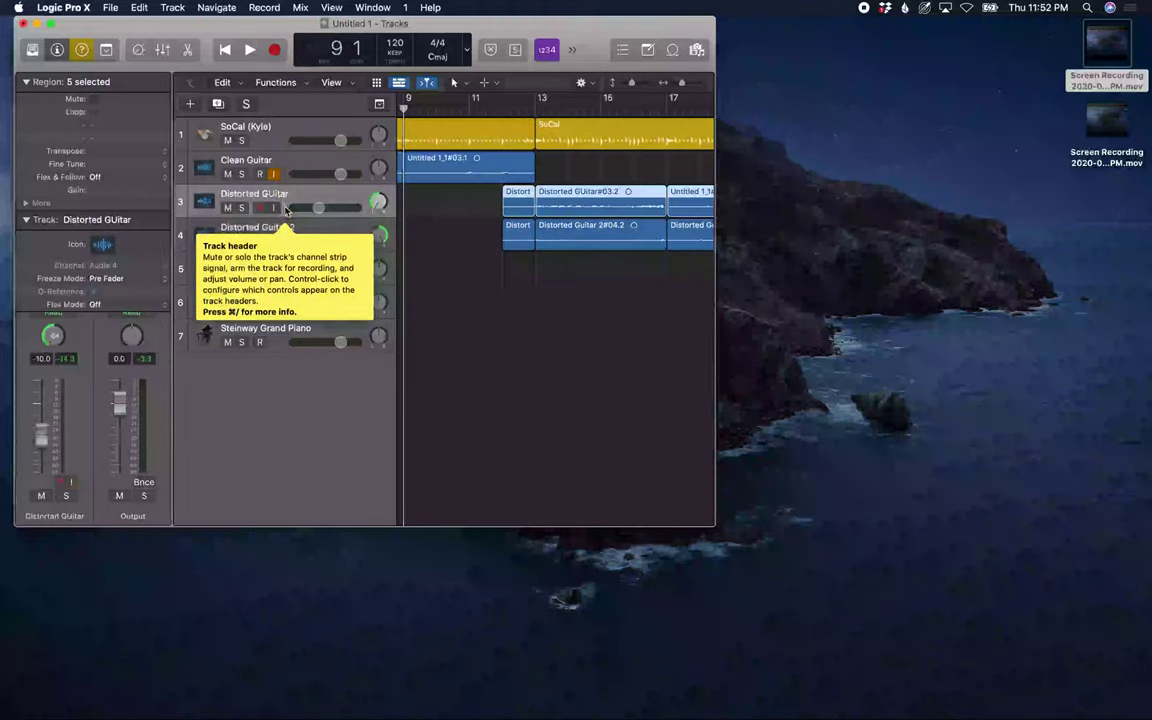
click(274, 241)
click(283, 275)
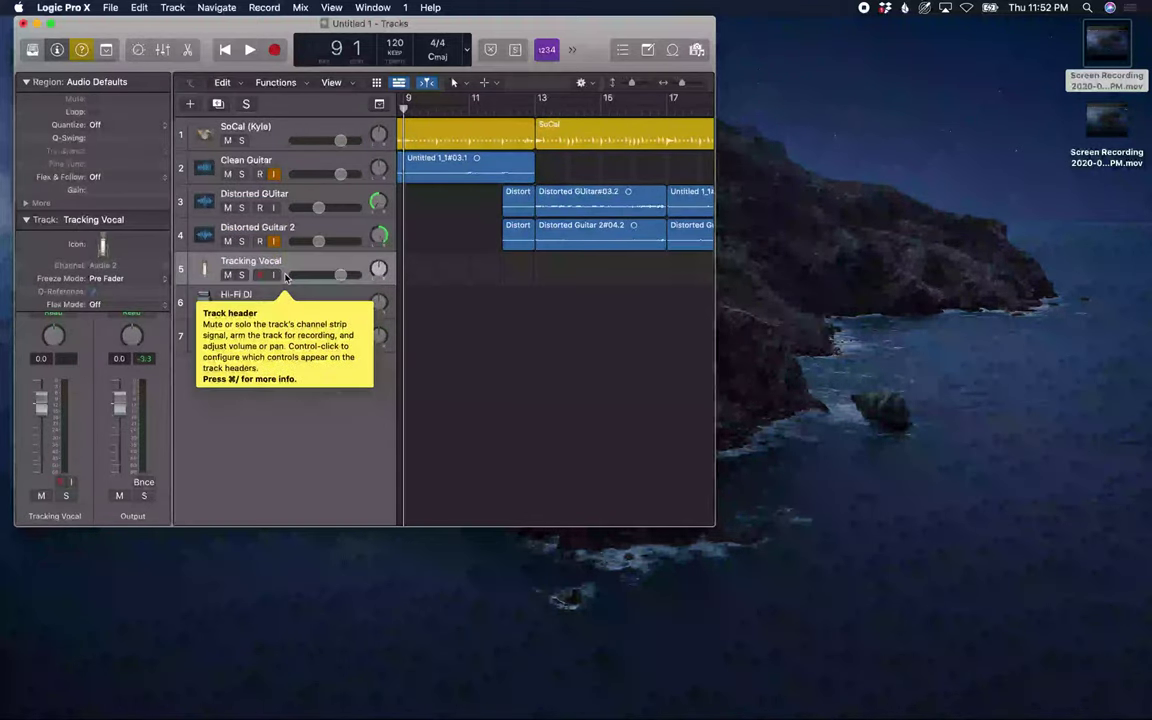
click(285, 310)
click(285, 345)
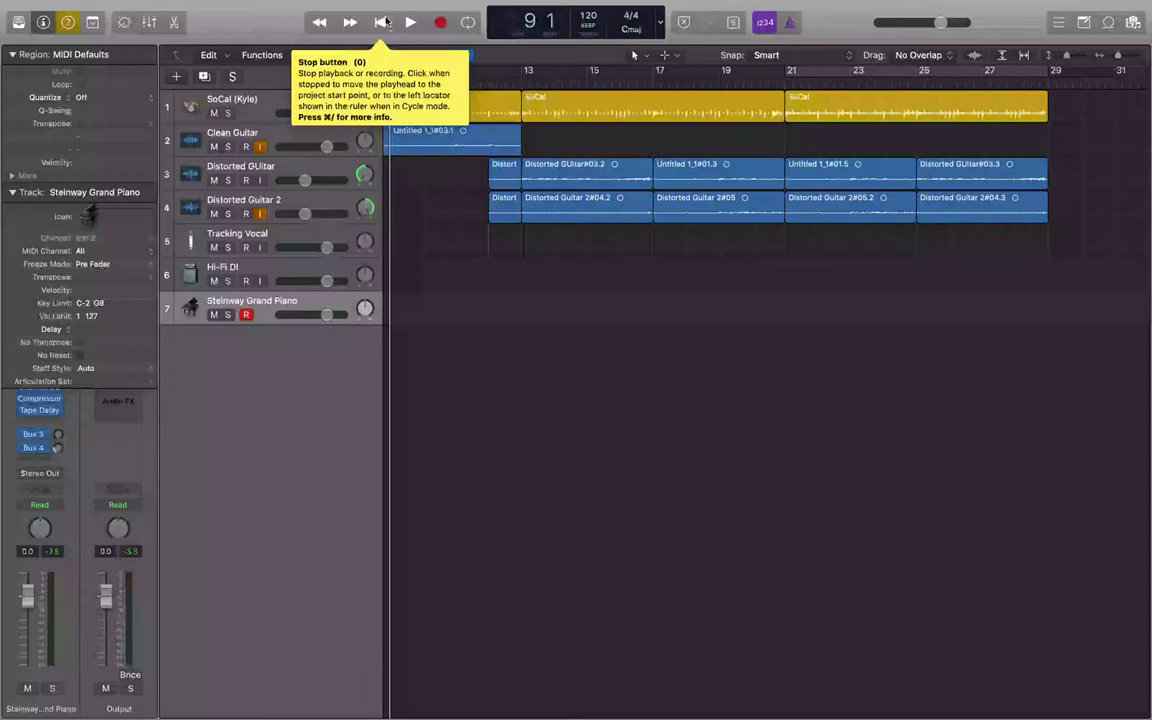
key(y)
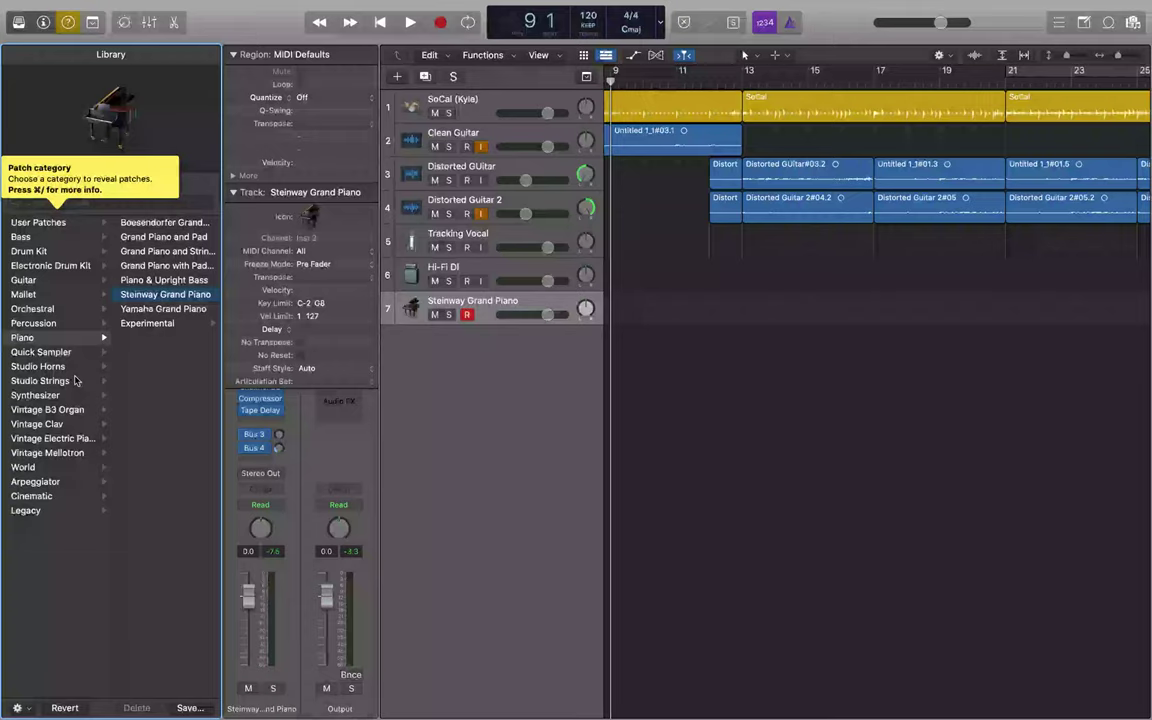
click(57, 238)
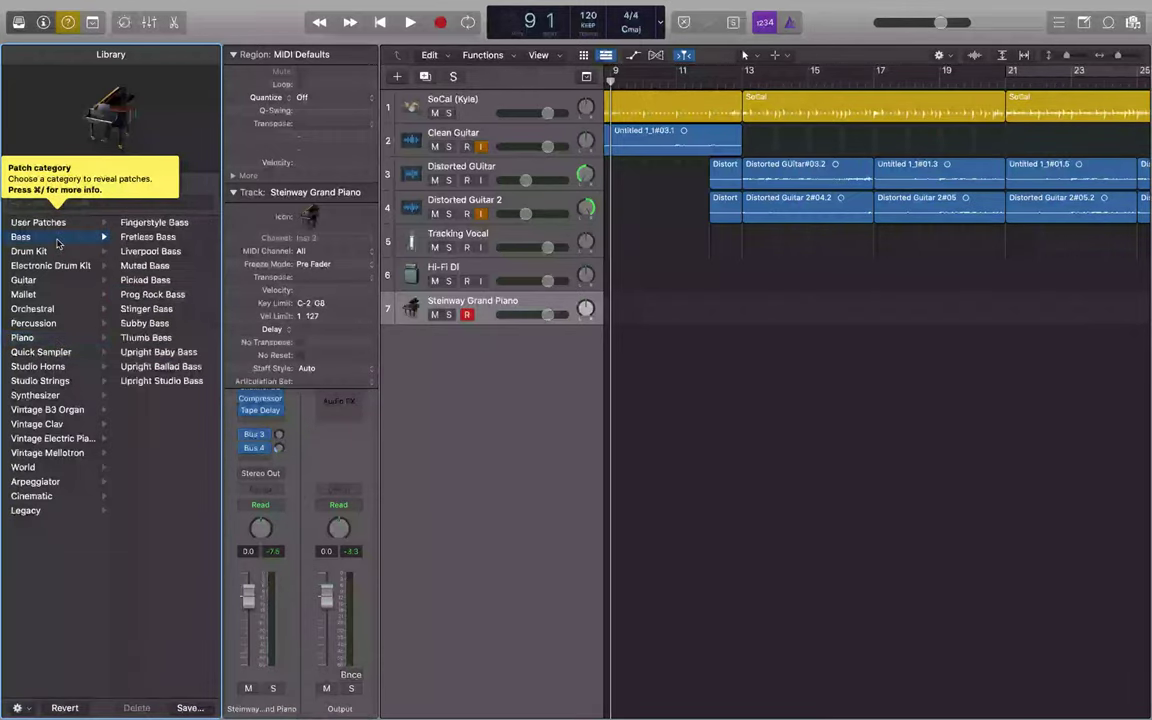
- Audition the Fingerstyle, Fretless, Liverpool and Muted Bass patches on the piano track, and load Picked Bass
click(155, 222)
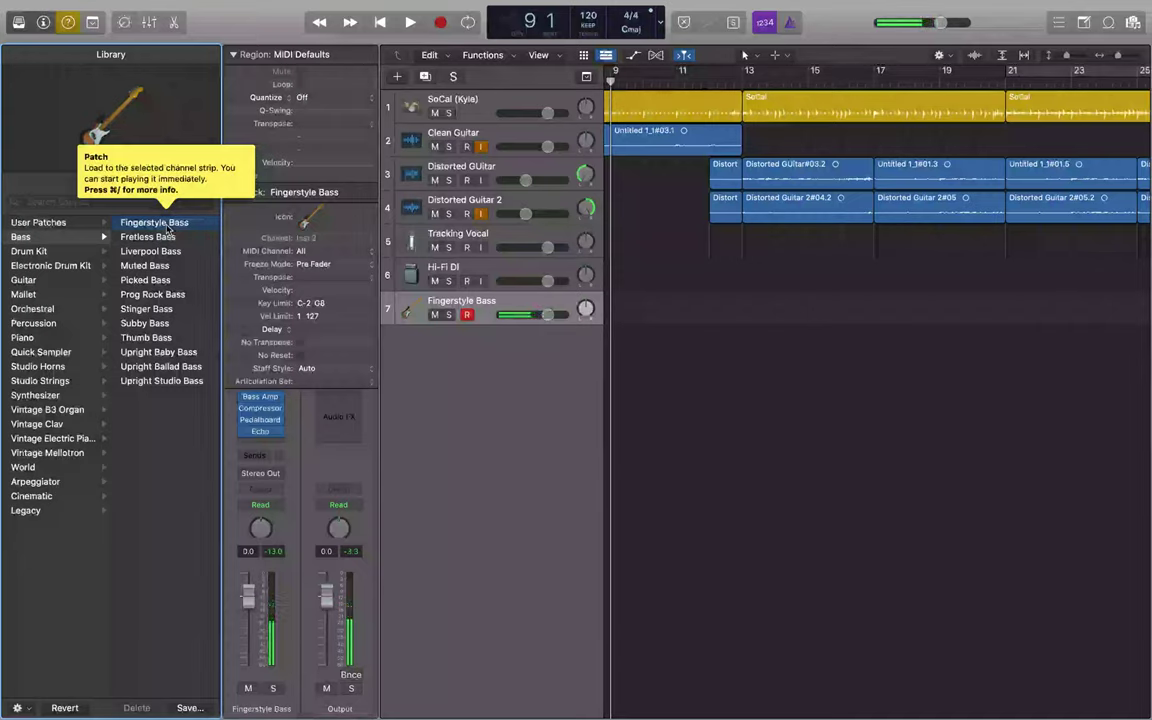
click(167, 239)
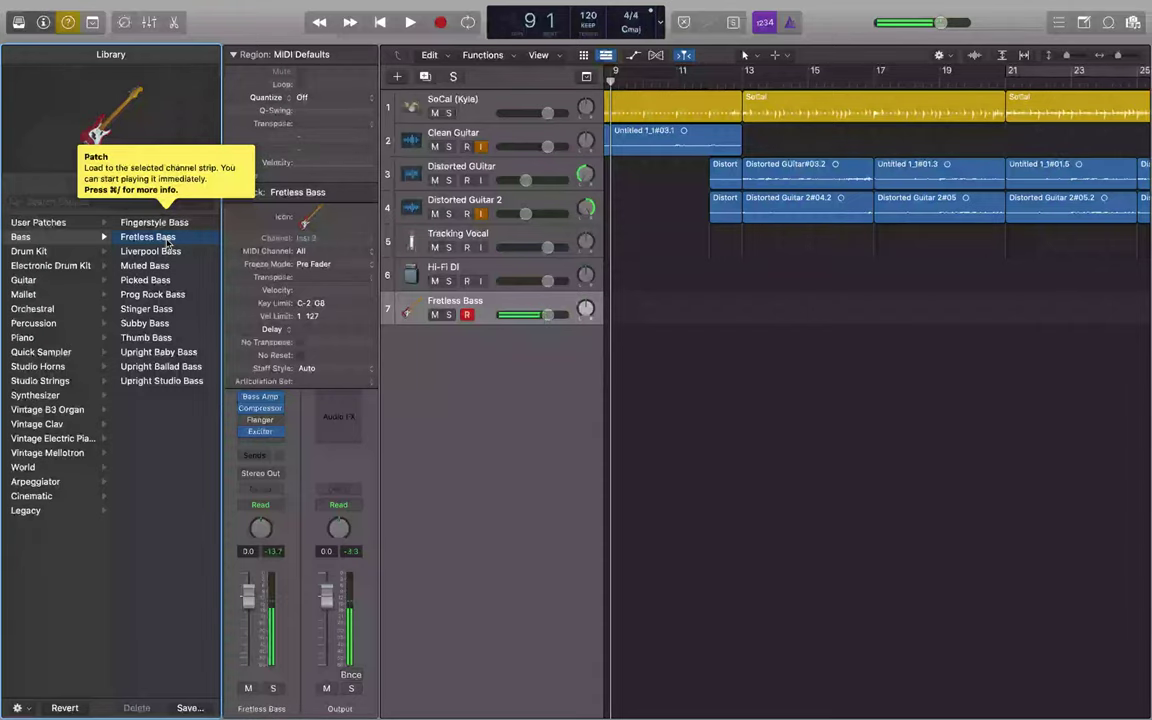
click(167, 253)
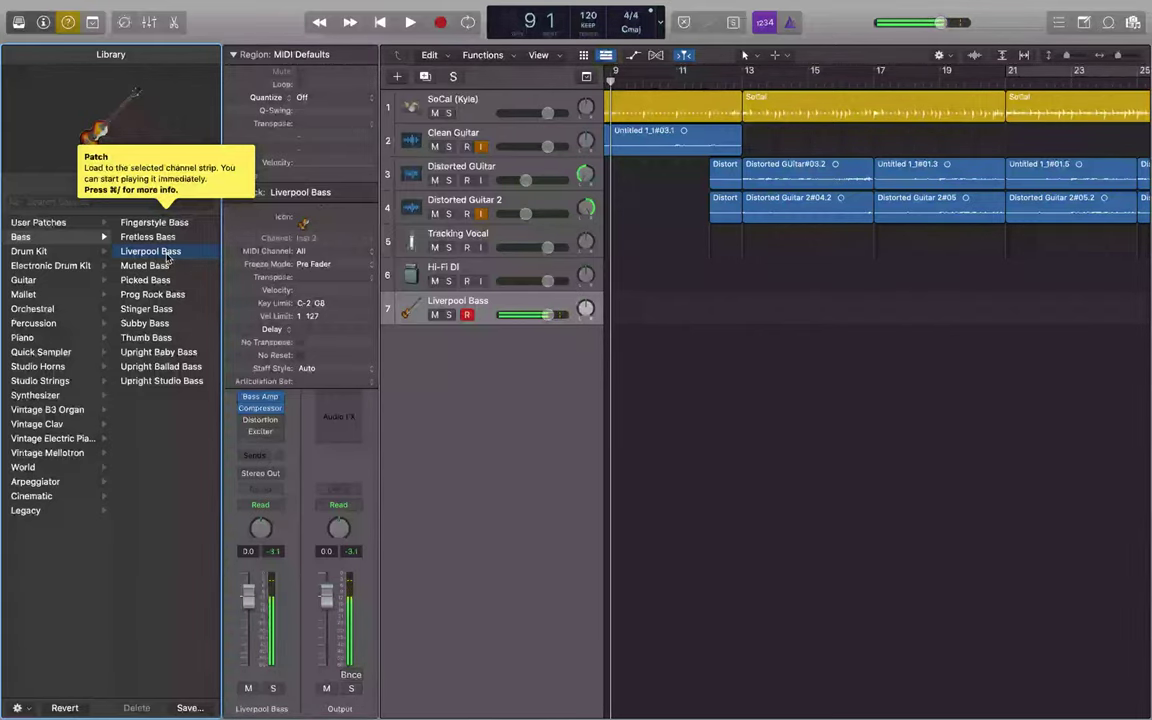
click(168, 265)
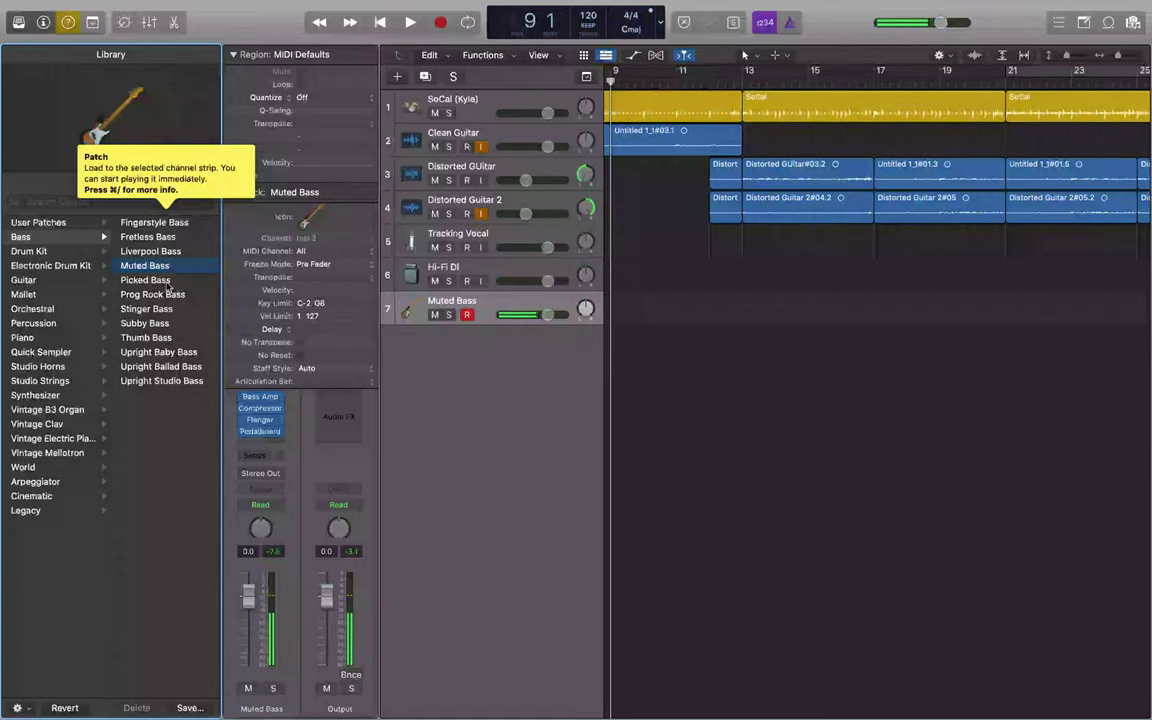
click(167, 281)
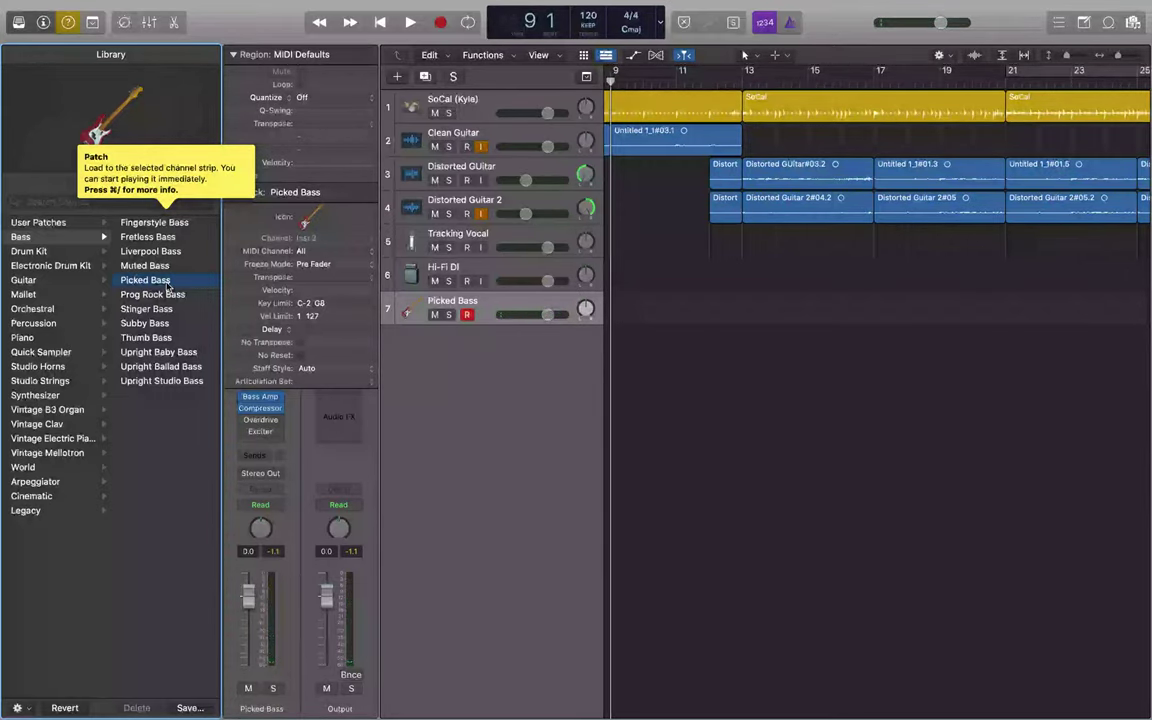
- Record a MIDI bass part on the Picked Bass track from bar 5 to bar 13
click(637, 287)
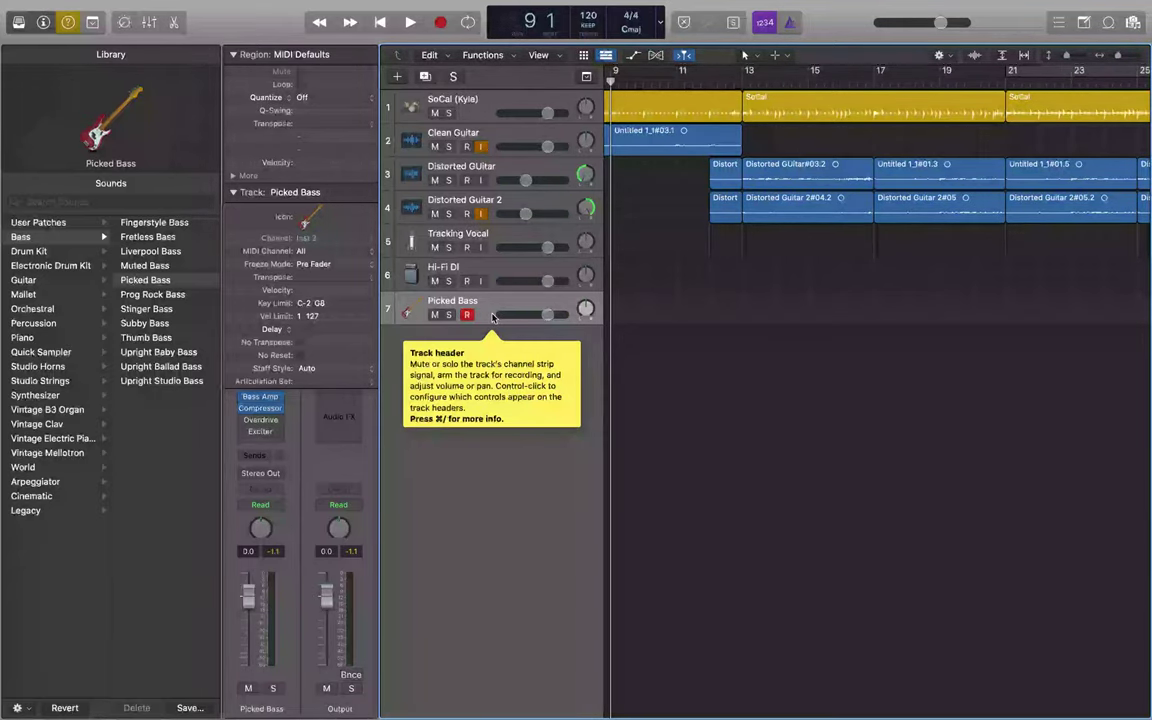
key(Return)
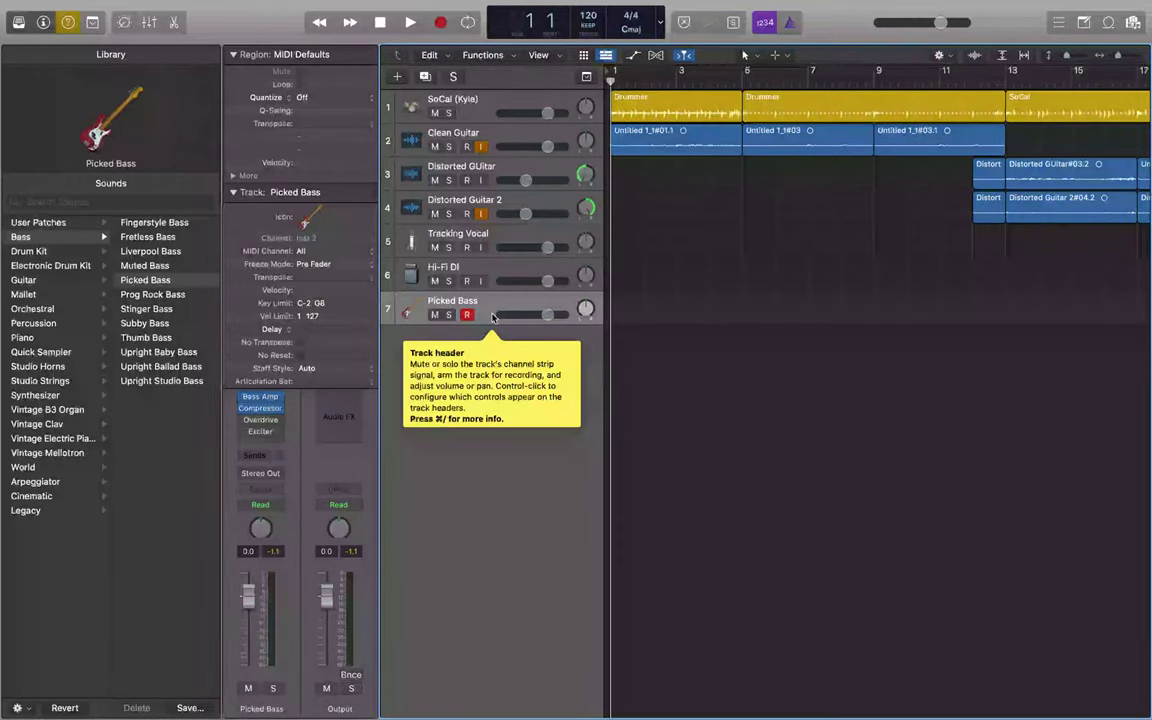
key(space)
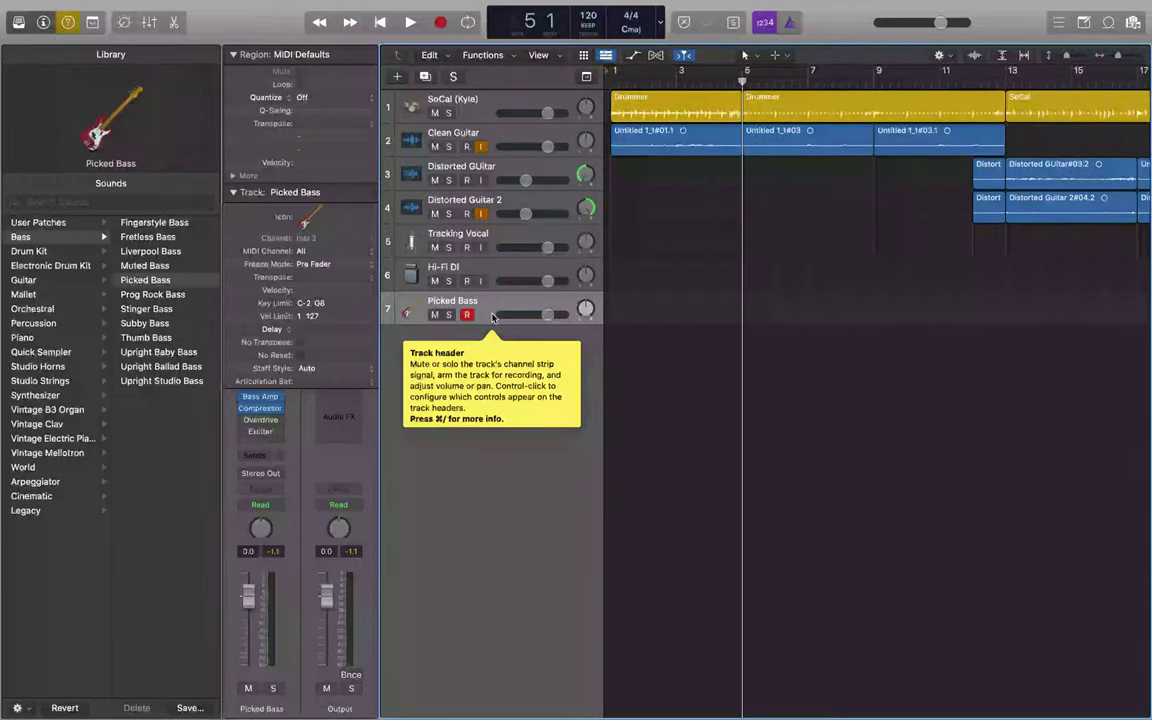
key(r)
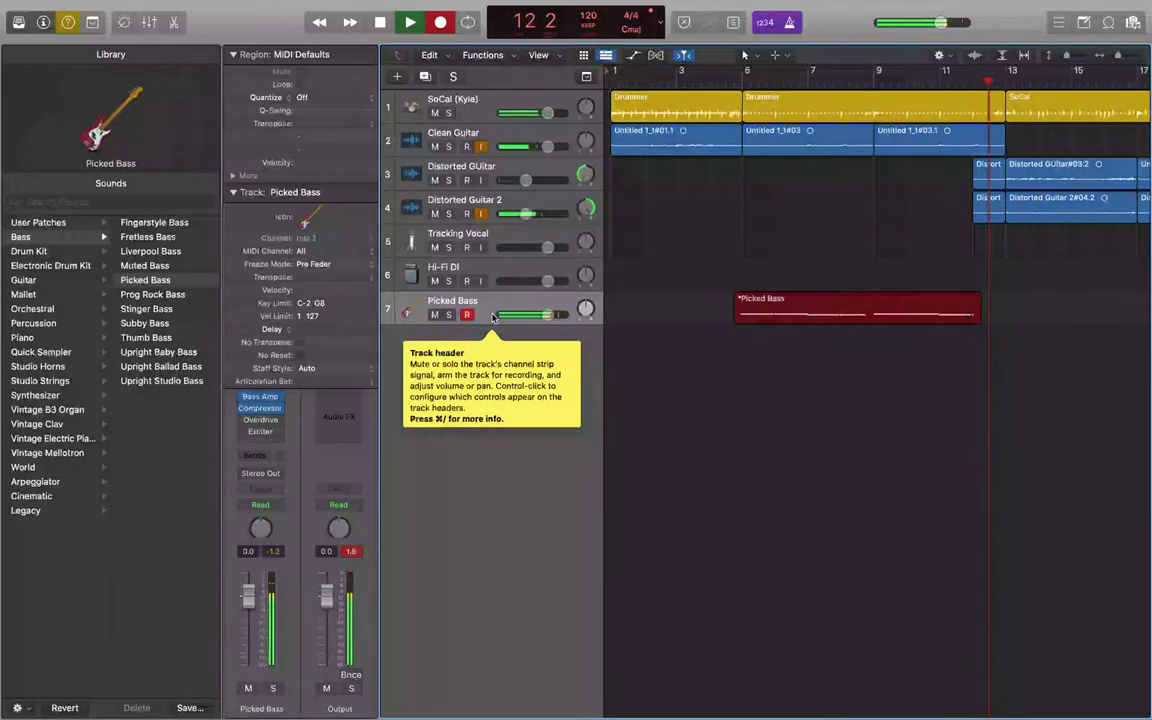
key(space)
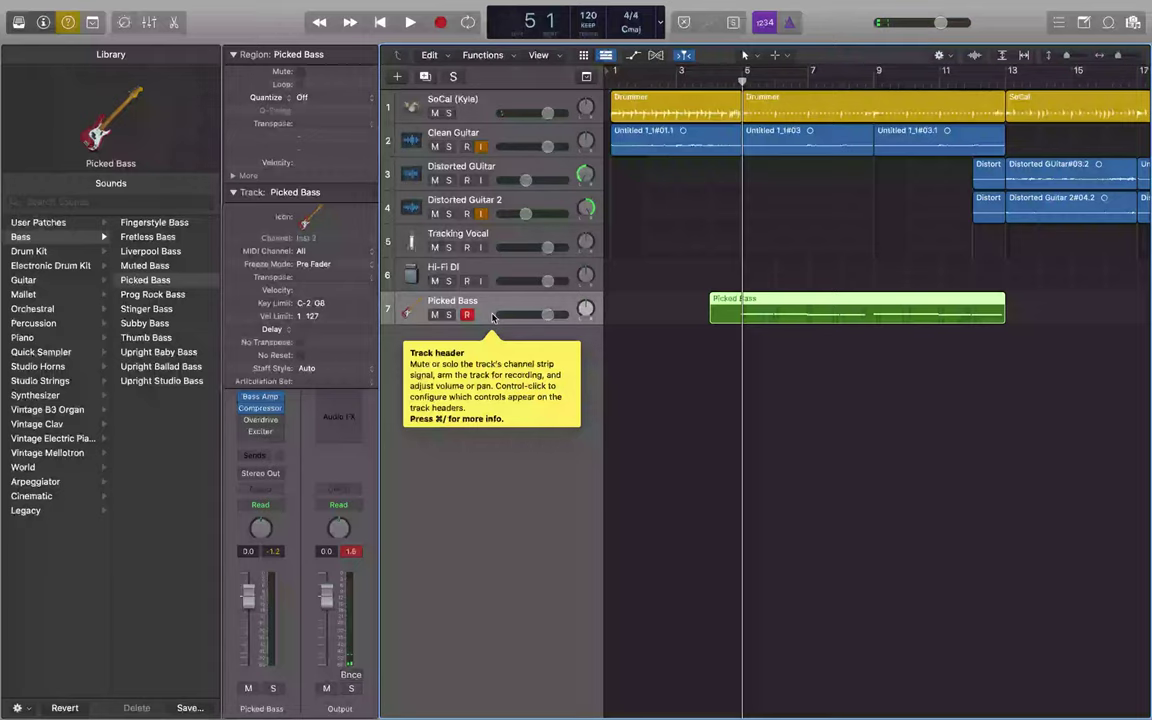
- Play back the recorded Picked Bass region from bar 5 with the drums and clean guitar
key(space)
key(space)
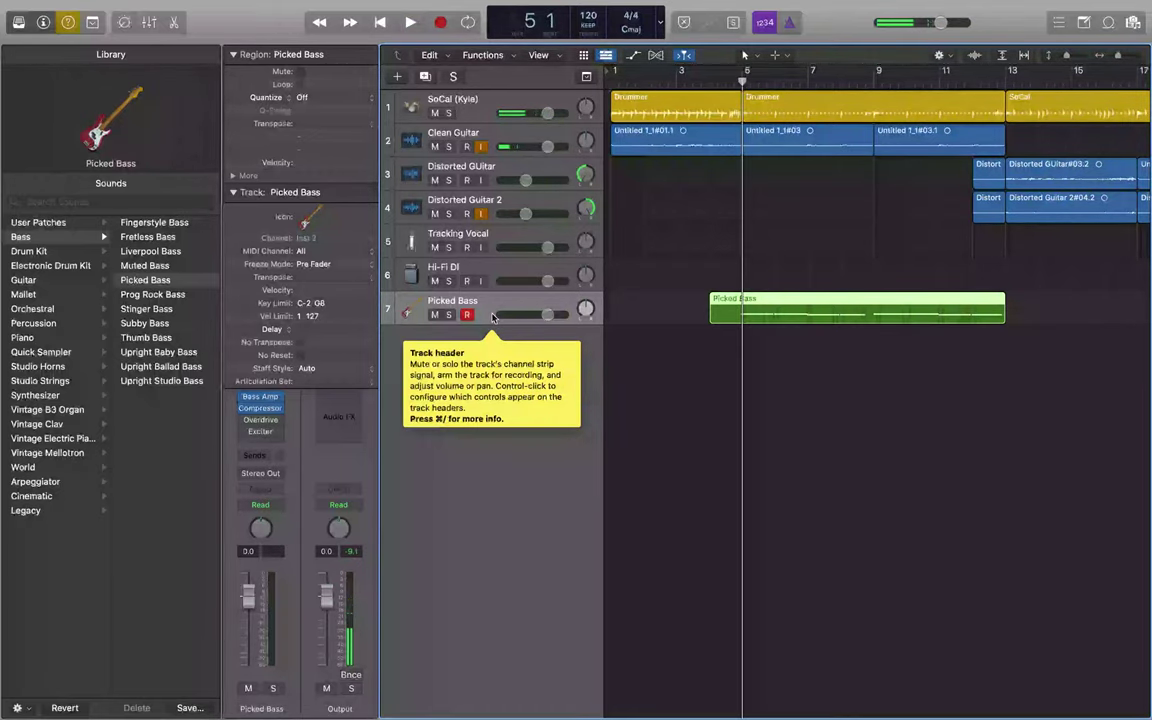
key(space)
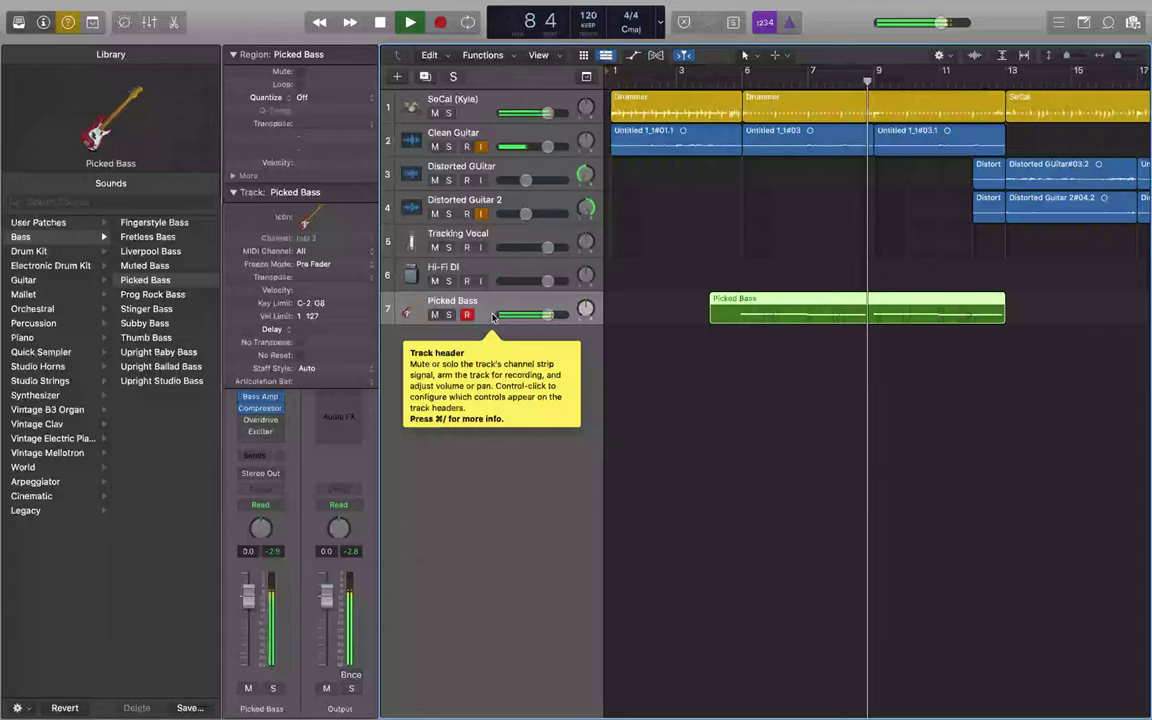
key(space)
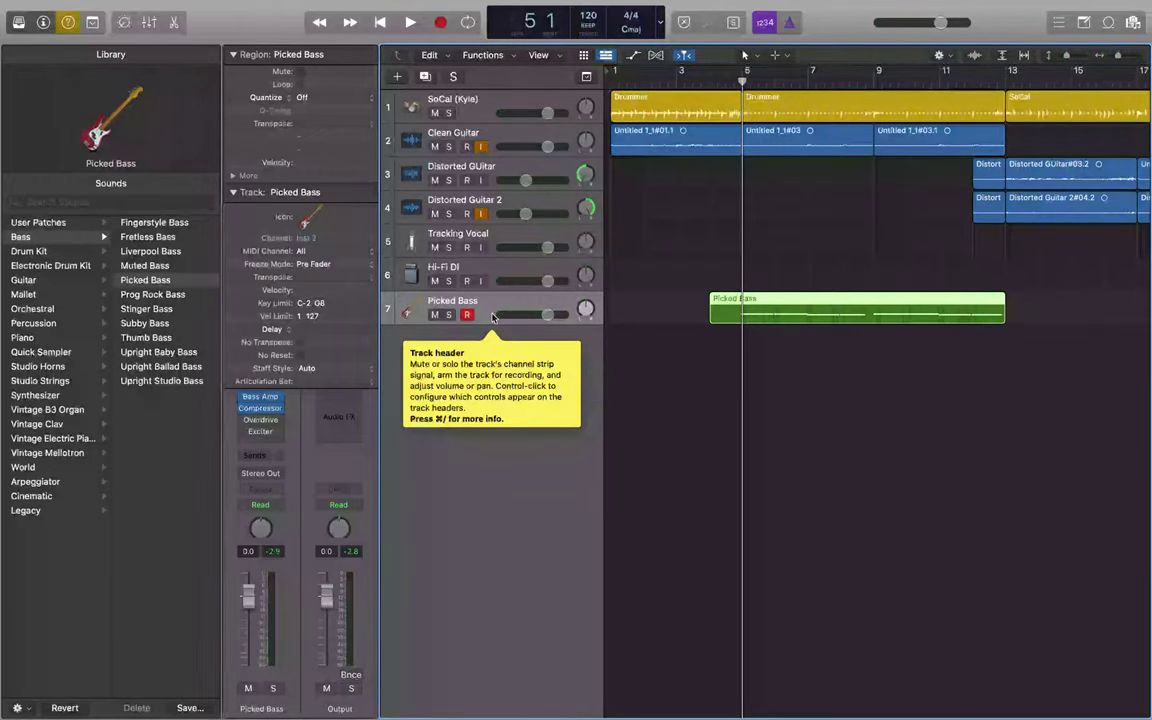
- Quantize the Picked Bass region to 1/16 notes and play it back from bar 5
key(q)
key(space)
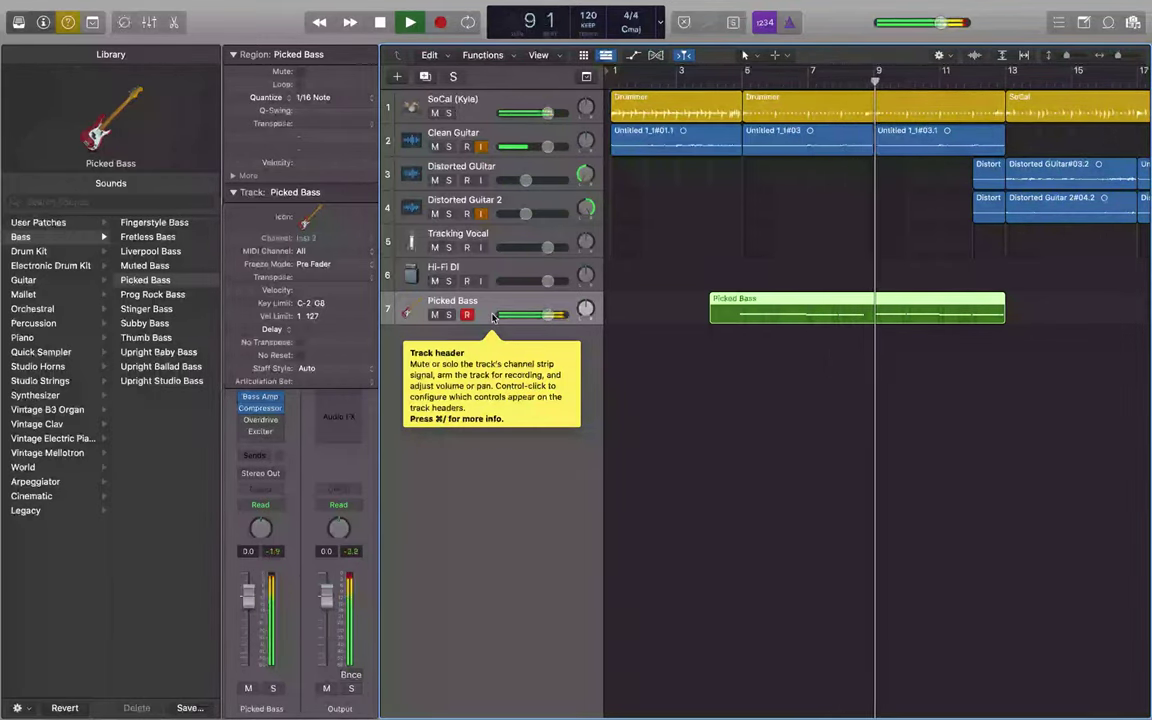
key(space)
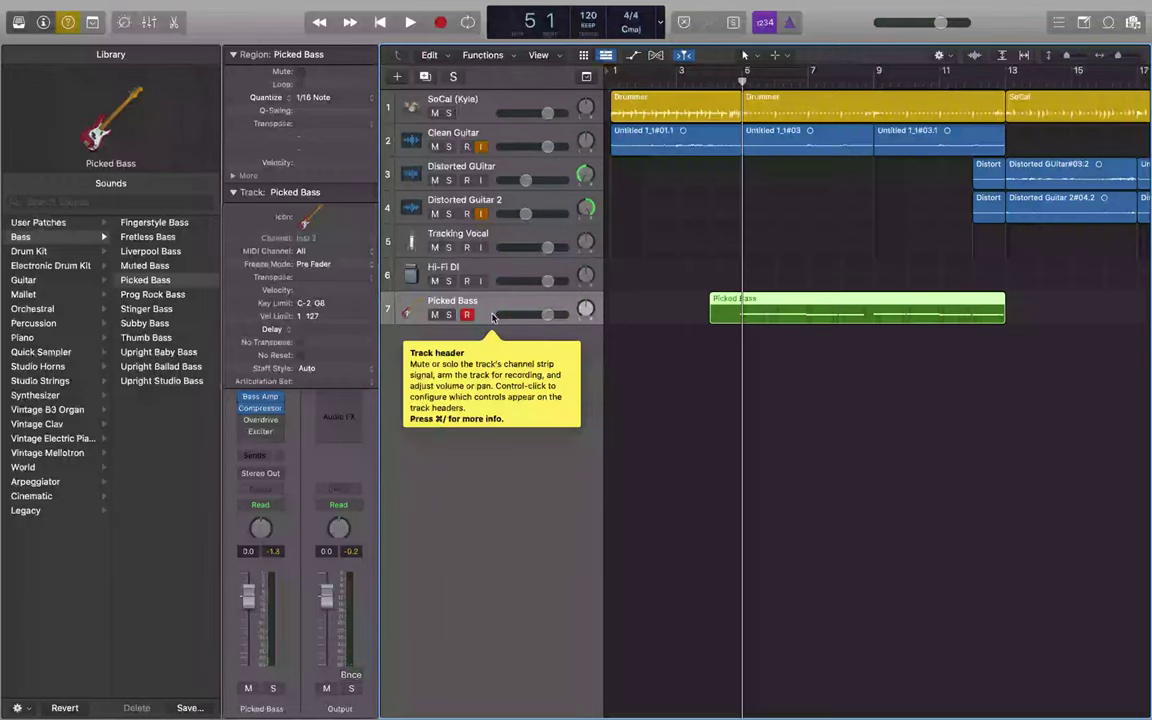
- Set the Picked Bass region's first A#2 note to position 5 1 1 1 in the Event List and play it back
key(super+2)
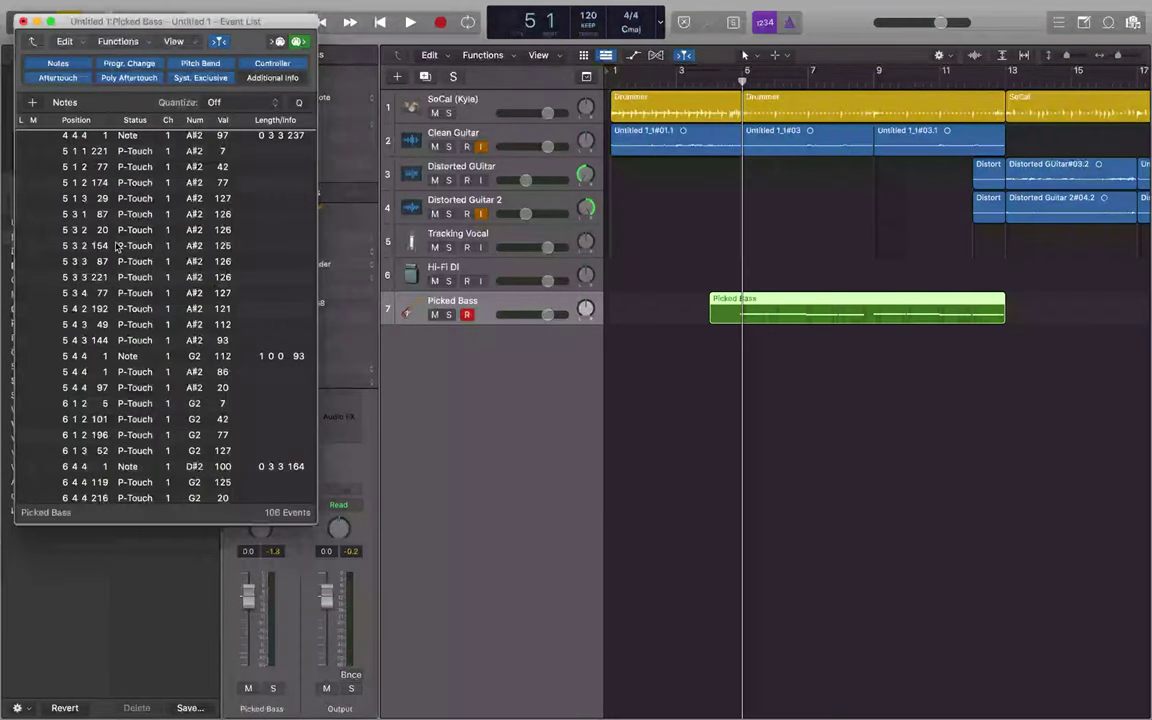
click(20, 137)
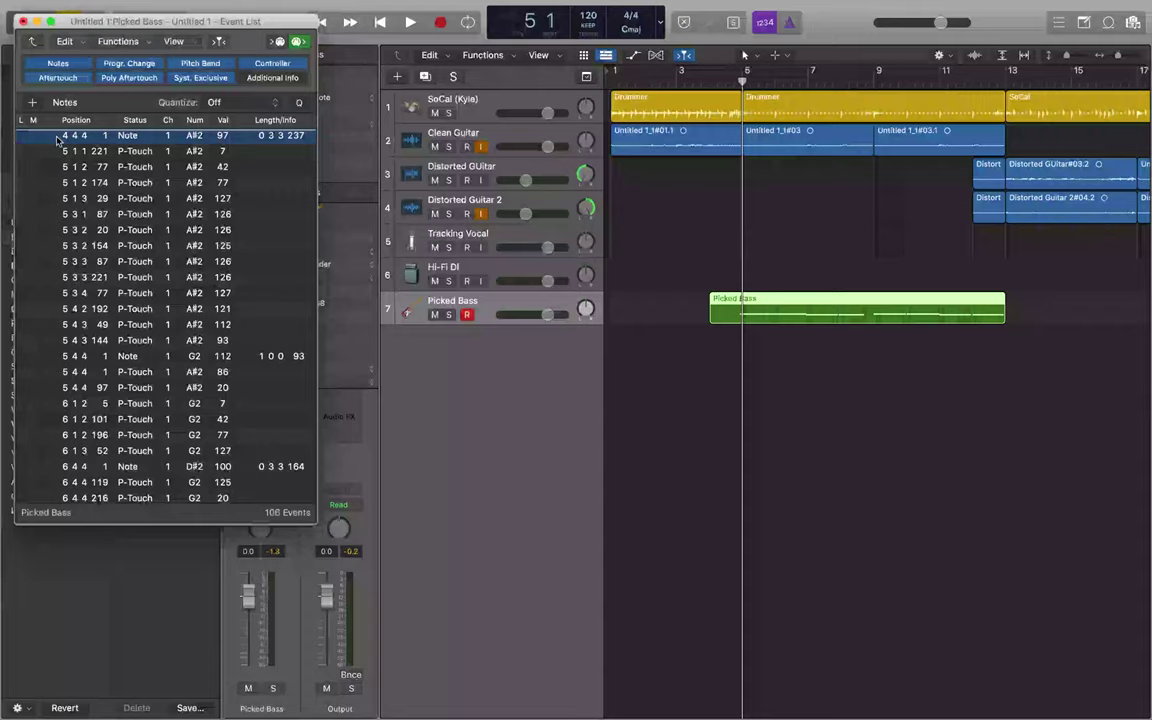
double_click(57, 137)
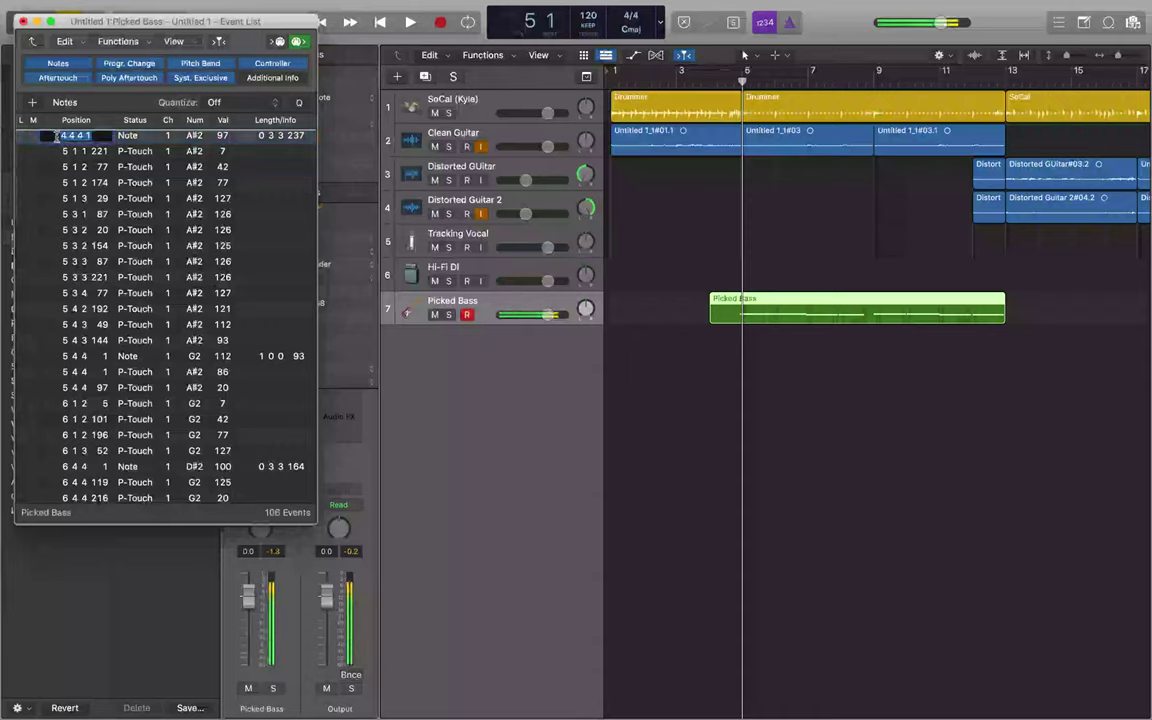
text(5 1 1)
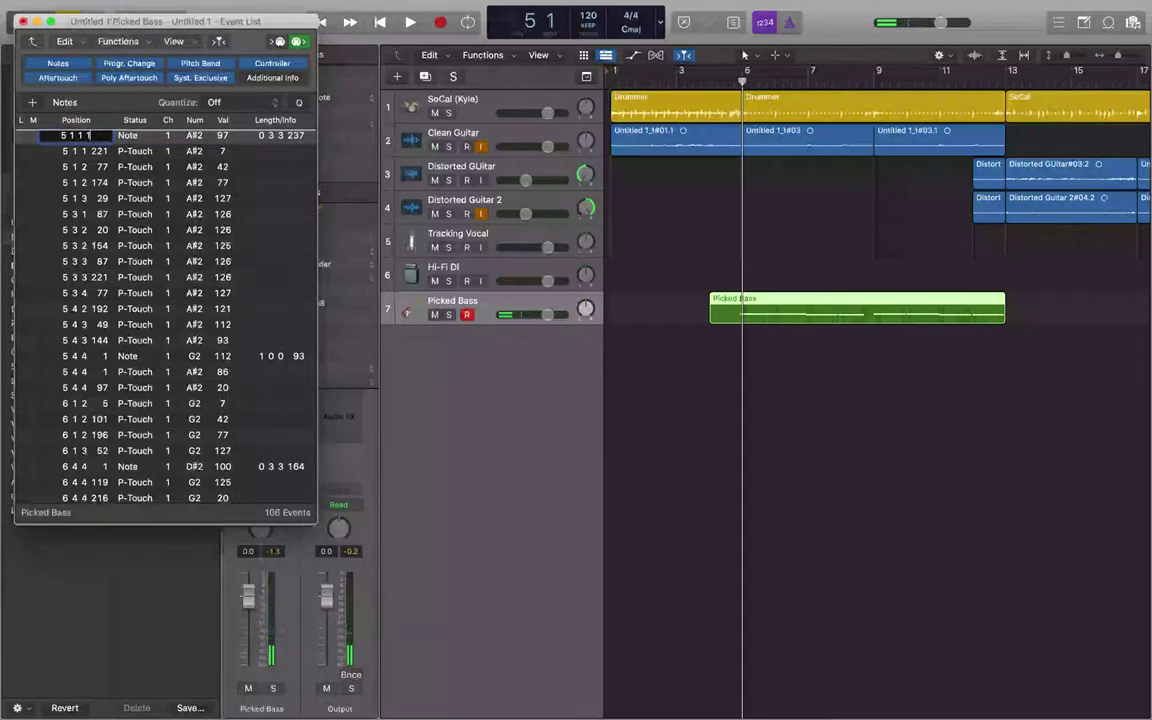
key(Return)
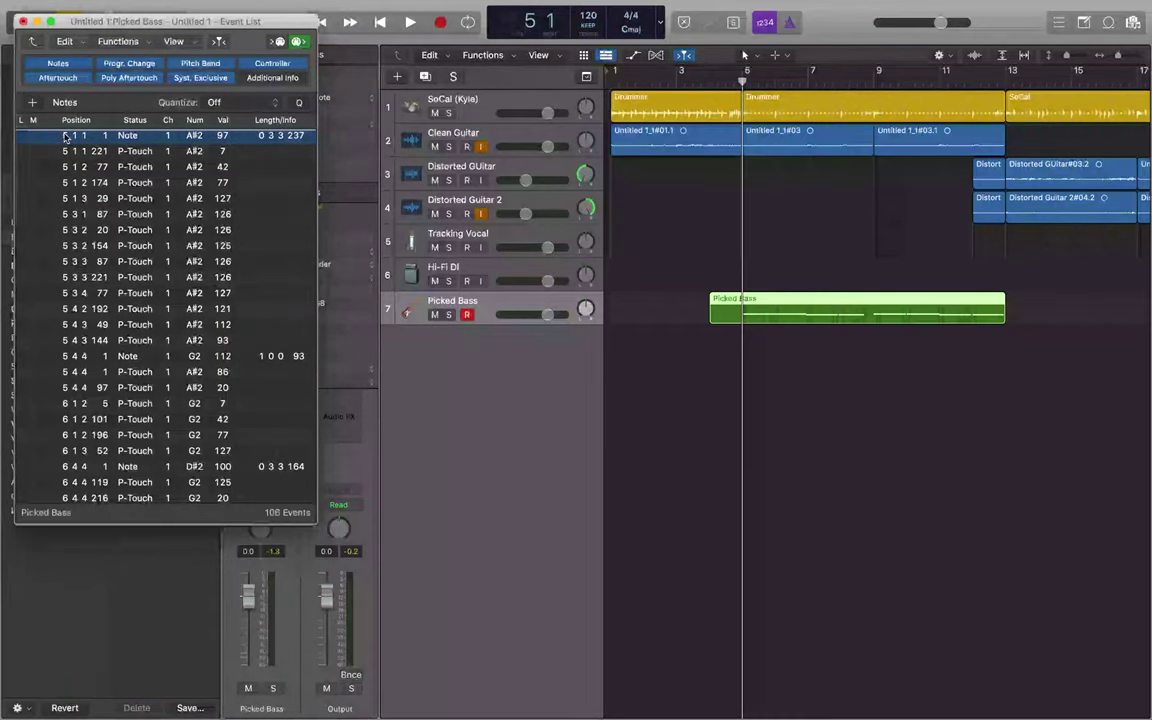
key(space)
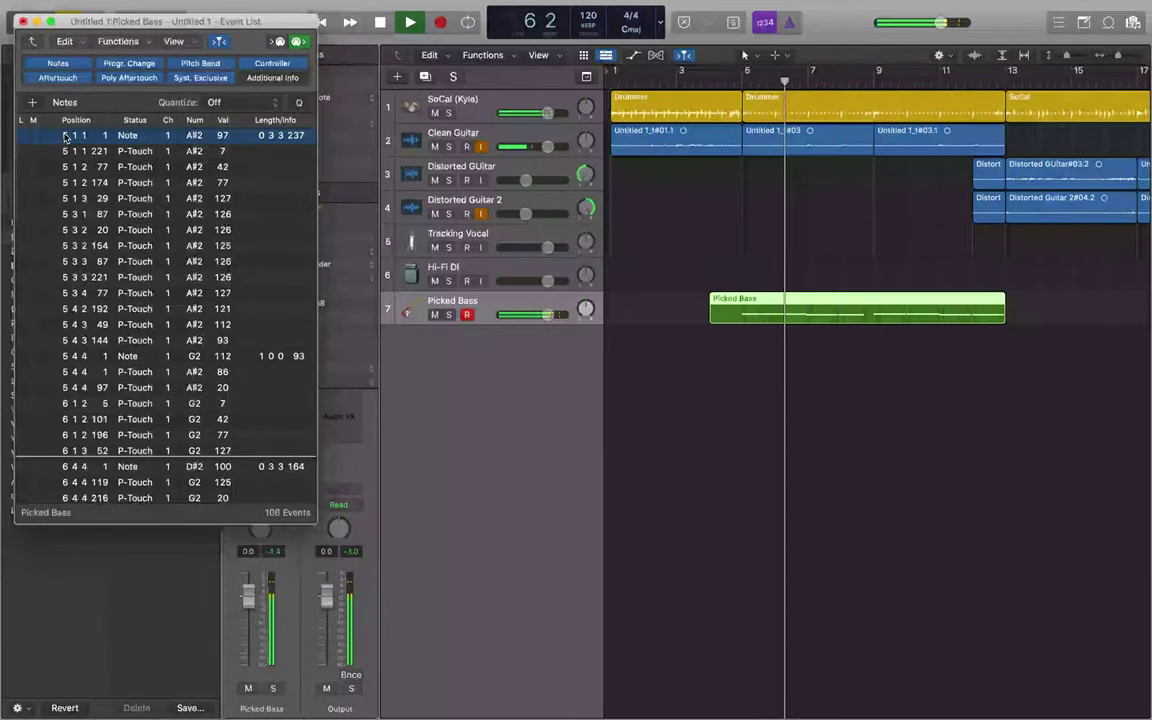
- Stop playback and audition the first A#2 note and the P-Touch events right after it in the Event List
key(space)
click(66, 151)
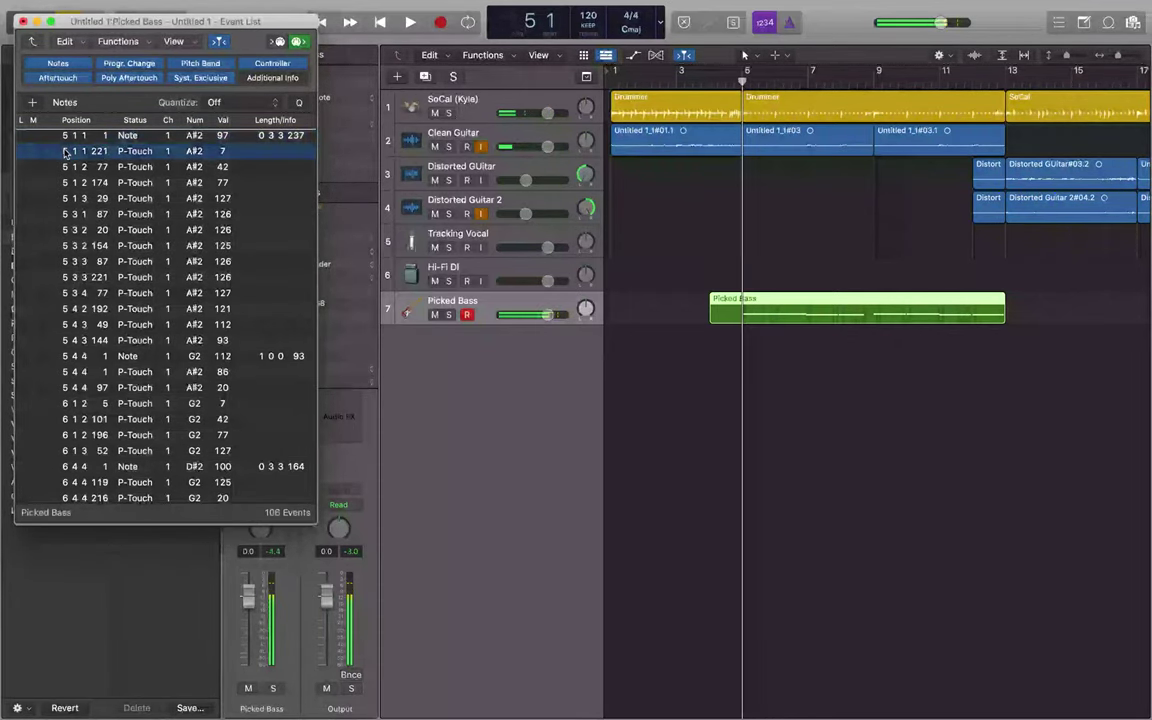
click(66, 167)
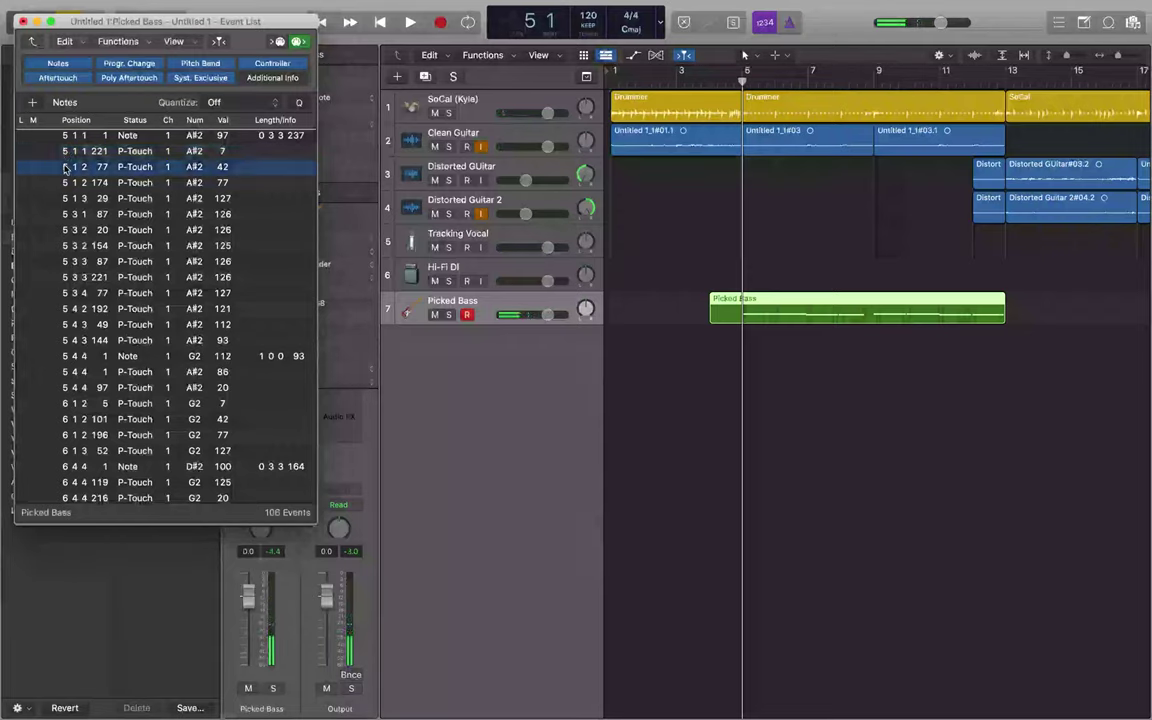
click(66, 183)
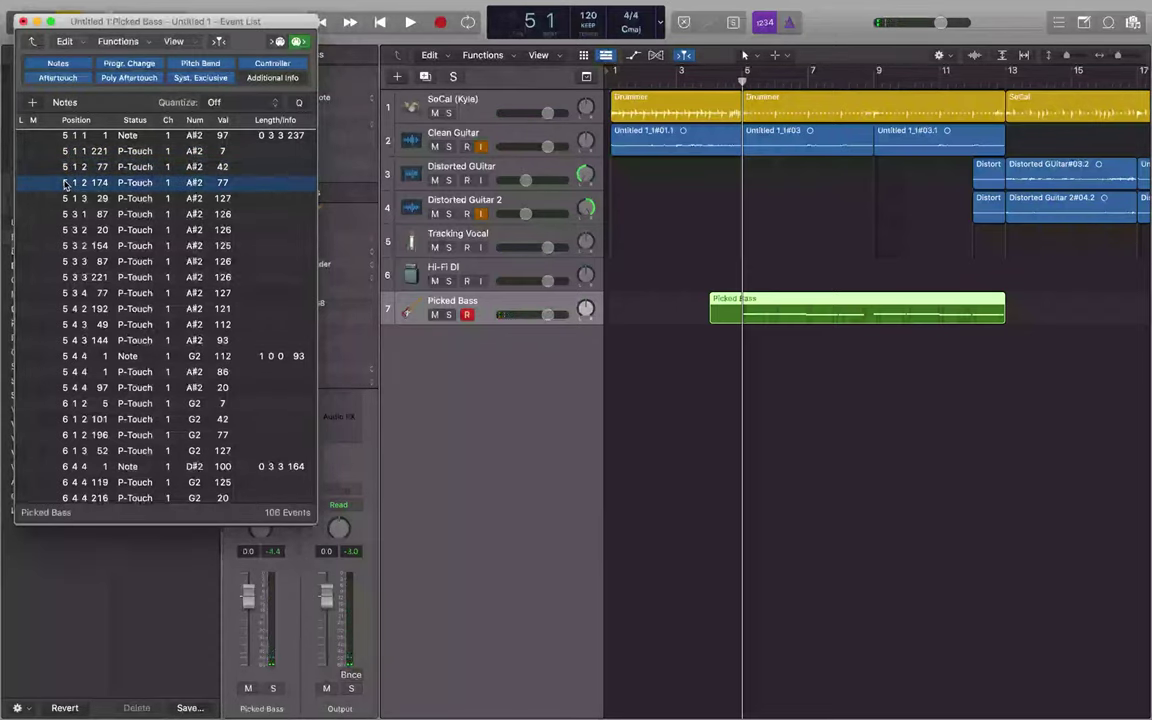
click(66, 151)
click(72, 136)
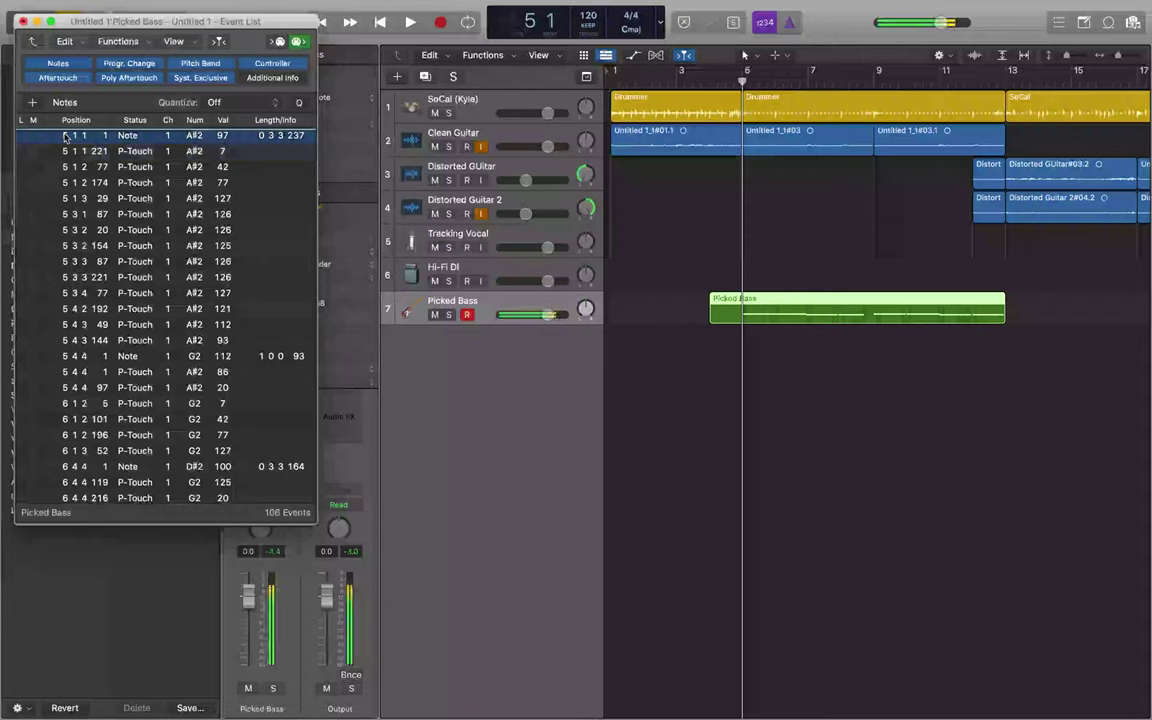
- Step through the bar 5 A#2 P-Touch events in the Event List up to the G2 note at 5 4 4 1
click(190, 151)
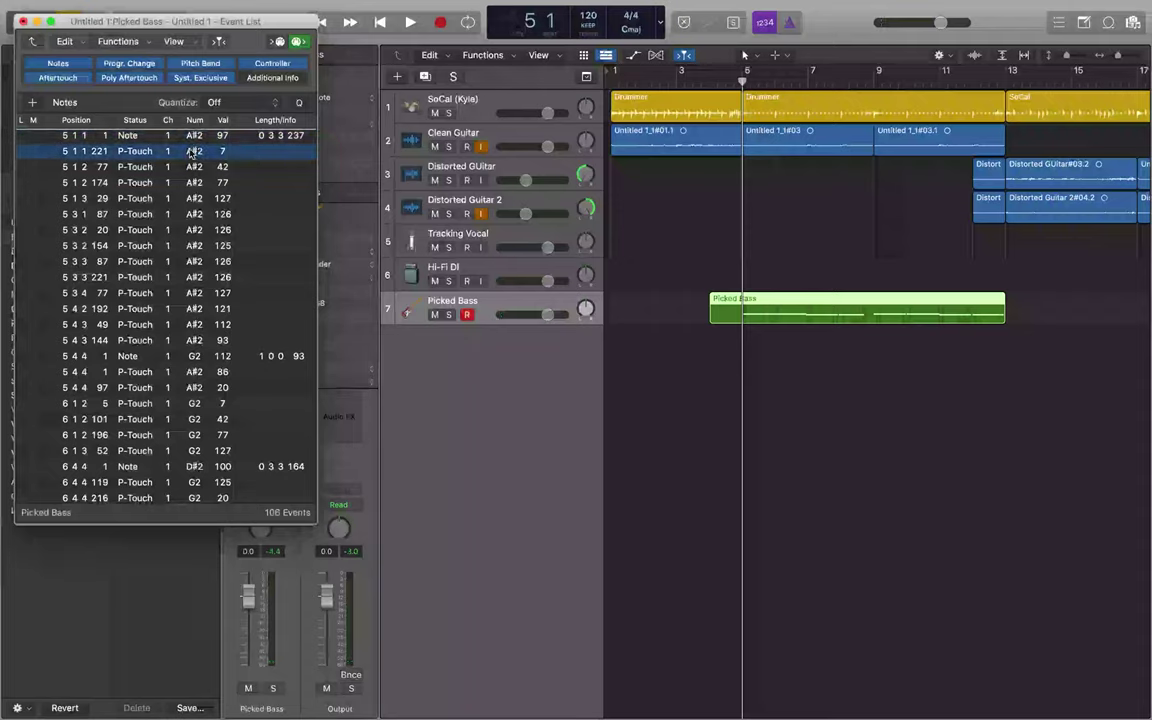
click(190, 167)
click(191, 183)
click(191, 199)
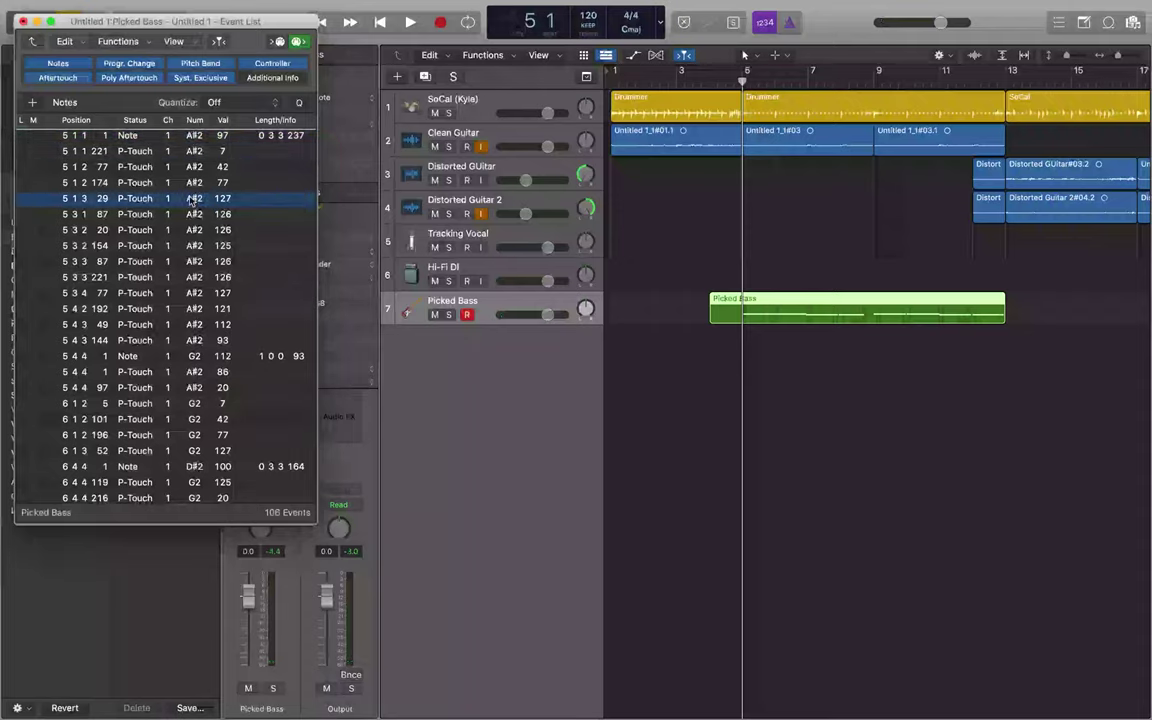
click(191, 215)
click(192, 231)
click(191, 246)
click(191, 262)
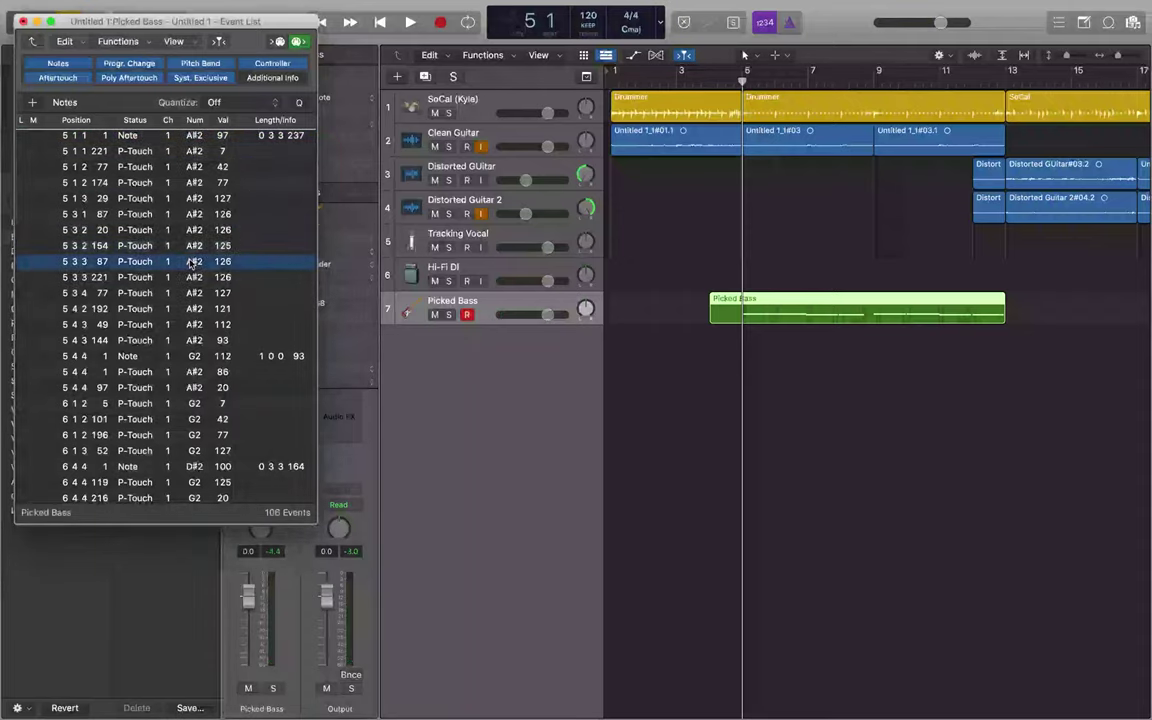
click(191, 278)
click(191, 293)
click(191, 309)
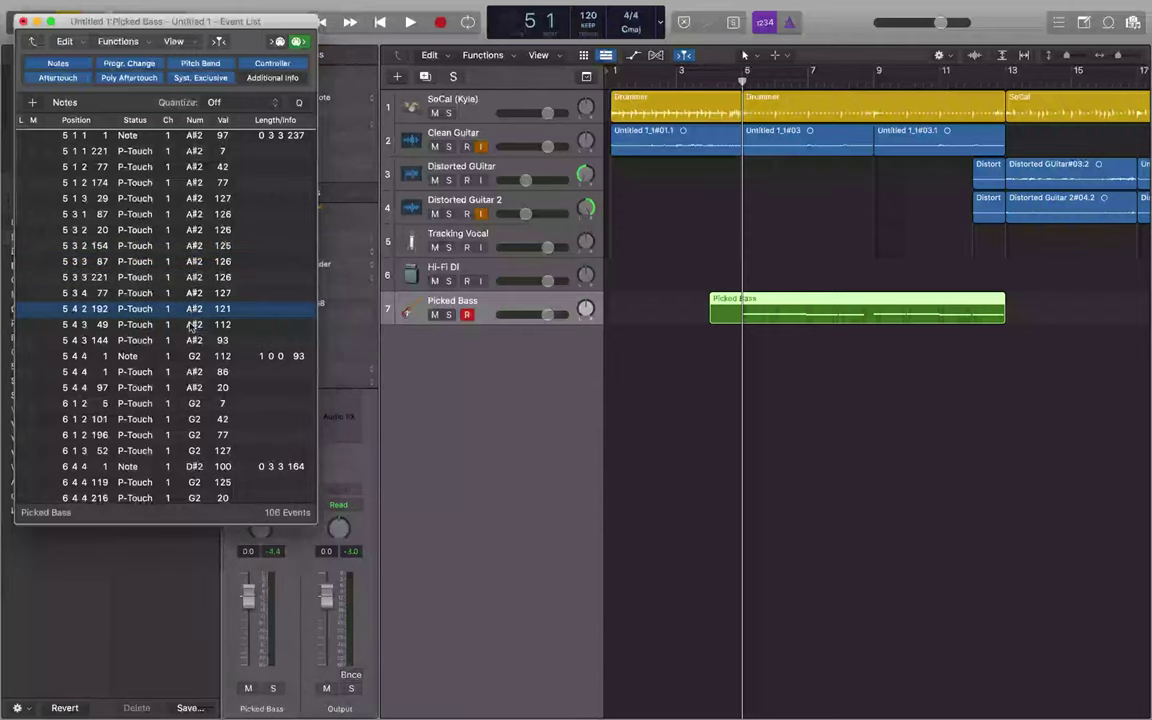
click(191, 324)
click(191, 340)
click(192, 356)
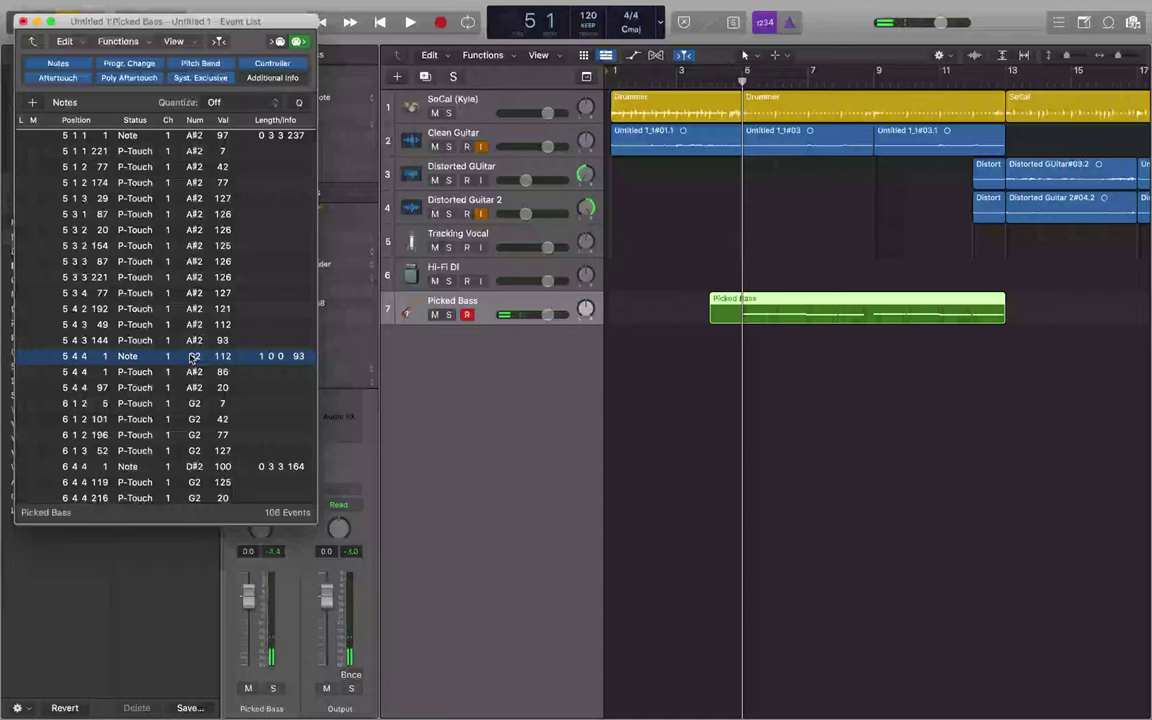
- Examine the Picked Bass events from the G2 note through the D#2 note at 6 4 4 1 to the F2 note at 7 4 4 1
click(191, 388)
click(186, 373)
click(188, 404)
click(190, 420)
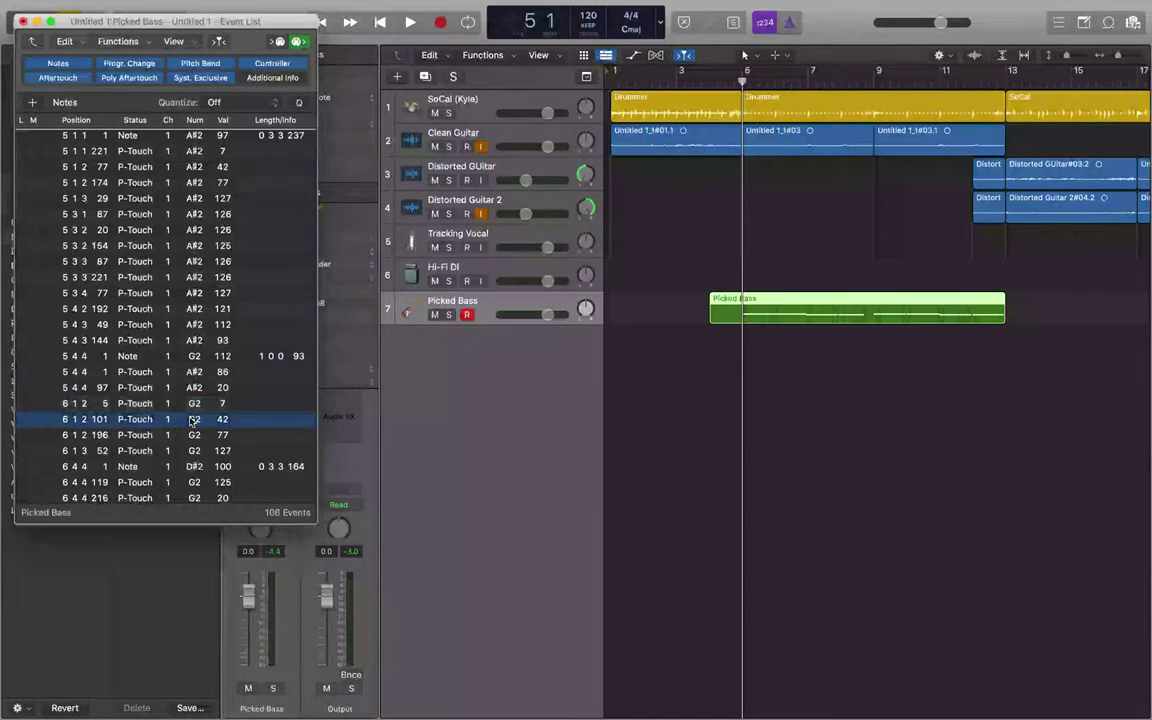
click(192, 436)
click(191, 451)
click(192, 467)
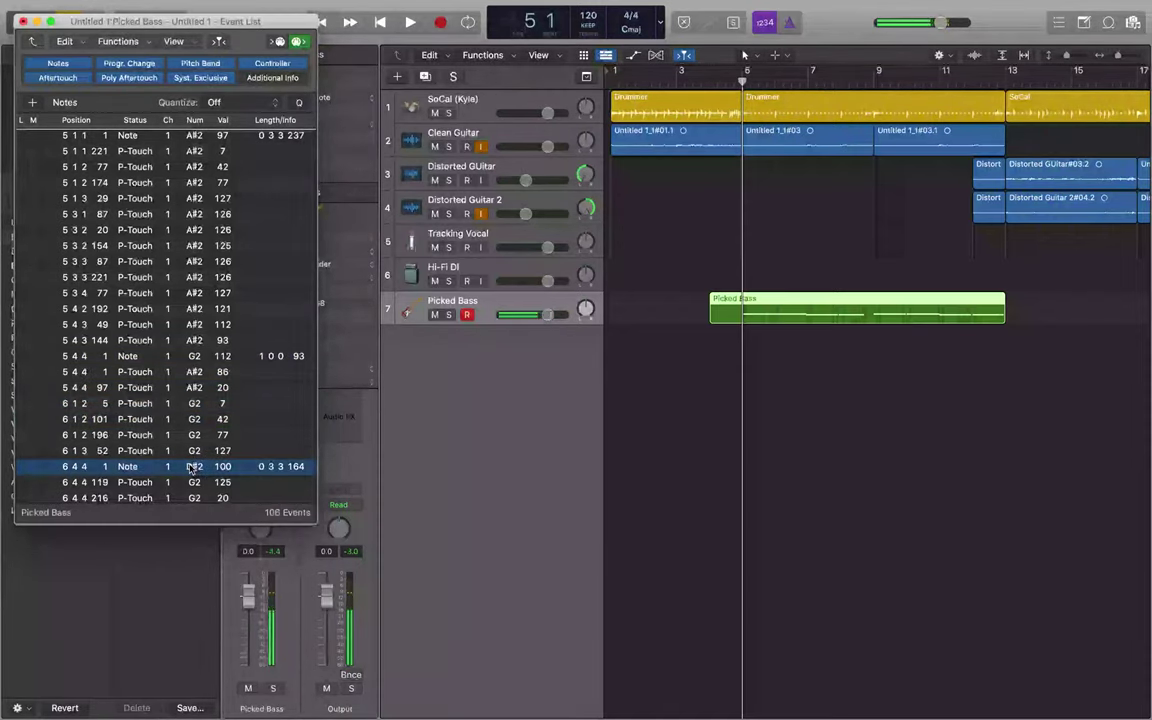
click(192, 482)
scroll(192, 484, down, 4)
click(192, 321)
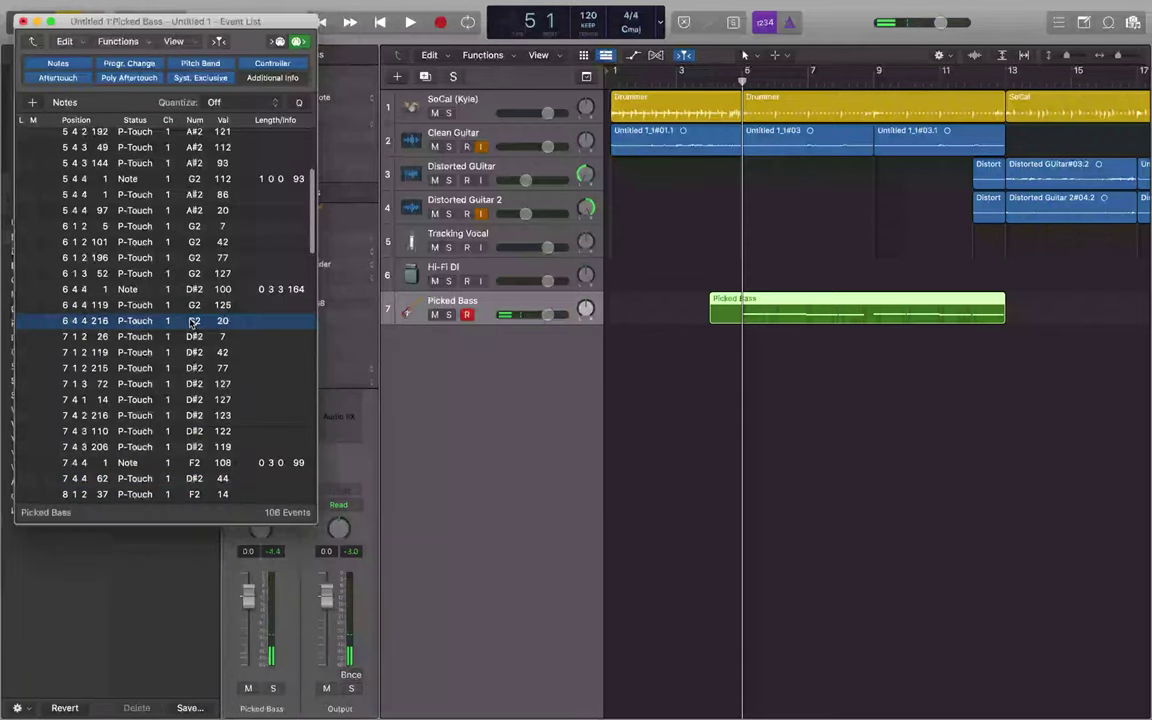
click(192, 337)
click(192, 352)
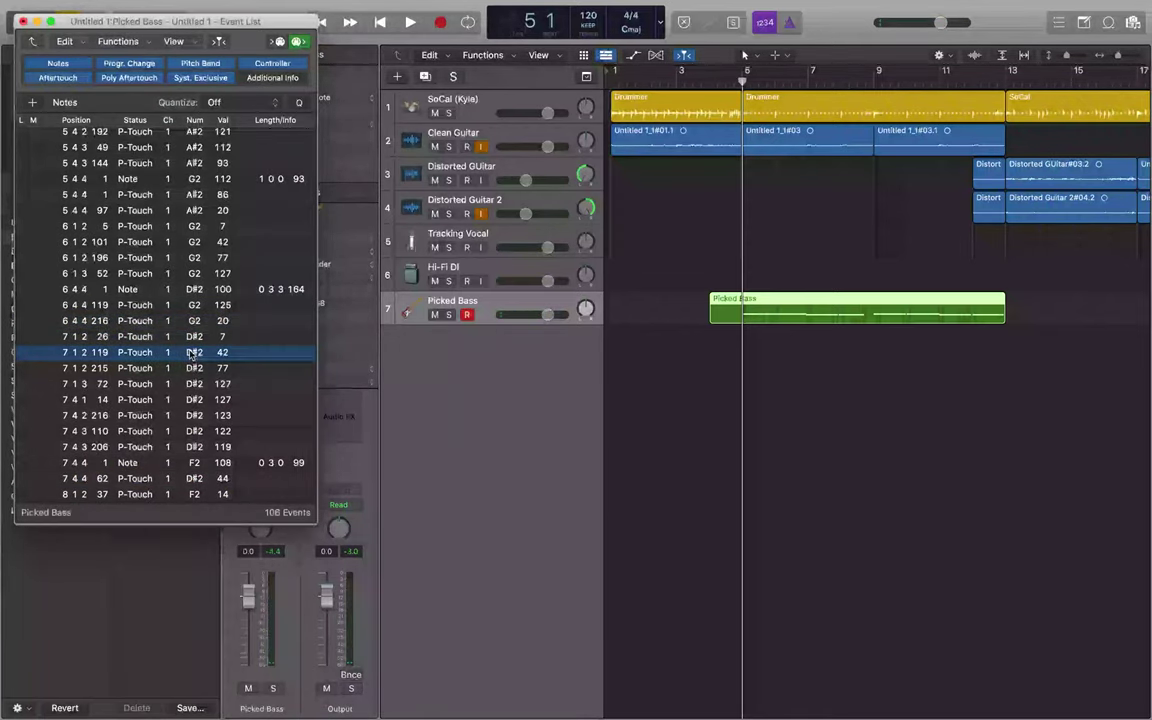
click(192, 368)
click(192, 384)
click(192, 399)
click(192, 415)
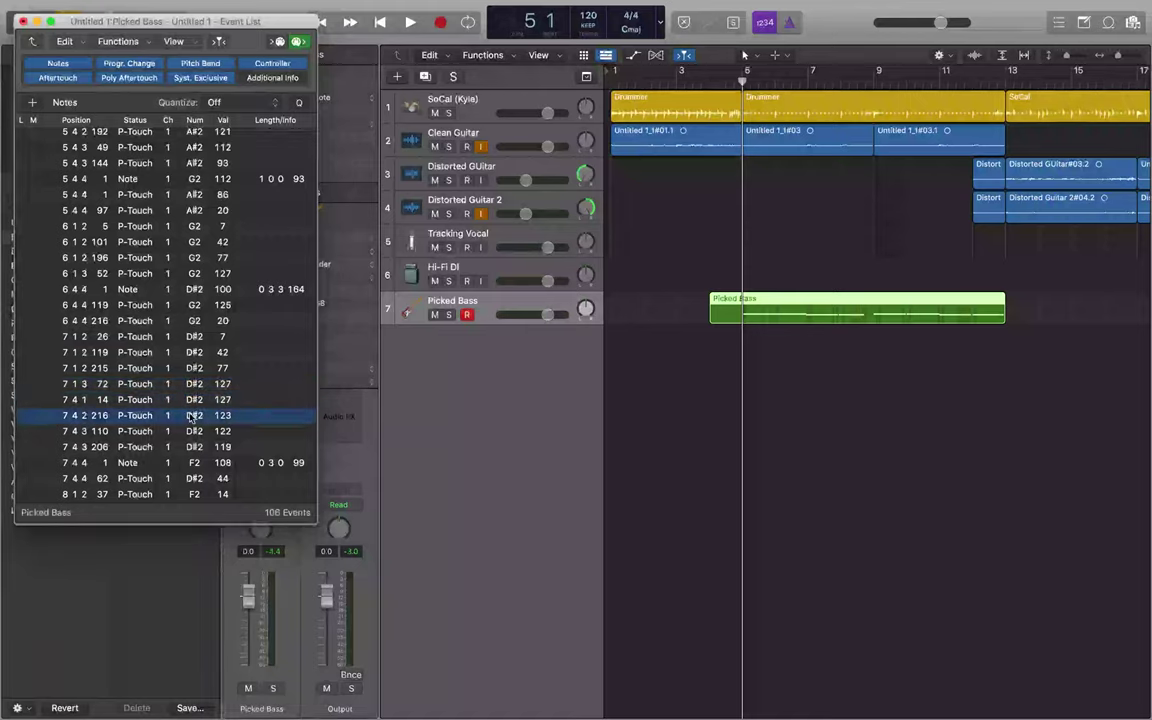
click(192, 431)
click(192, 447)
click(192, 462)
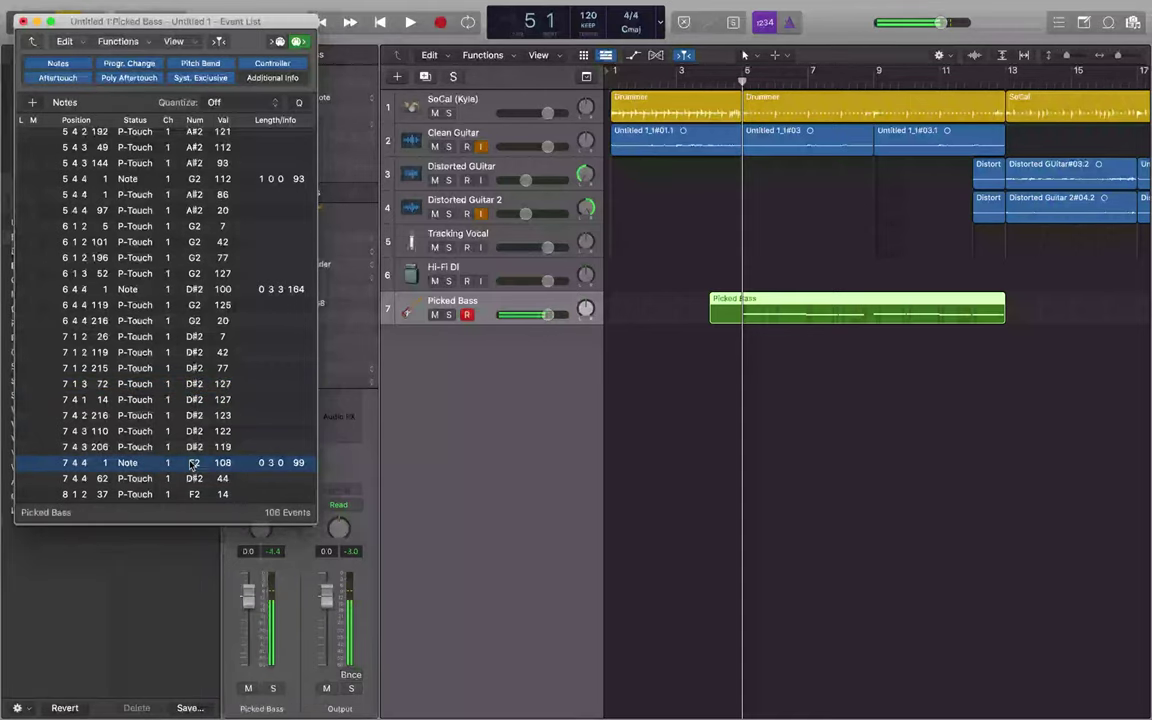
- Check the F2 P-Touch events in bar 8 and delete the stray E2 note at position 8 2 3 1
click(192, 478)
click(192, 494)
click(192, 318)
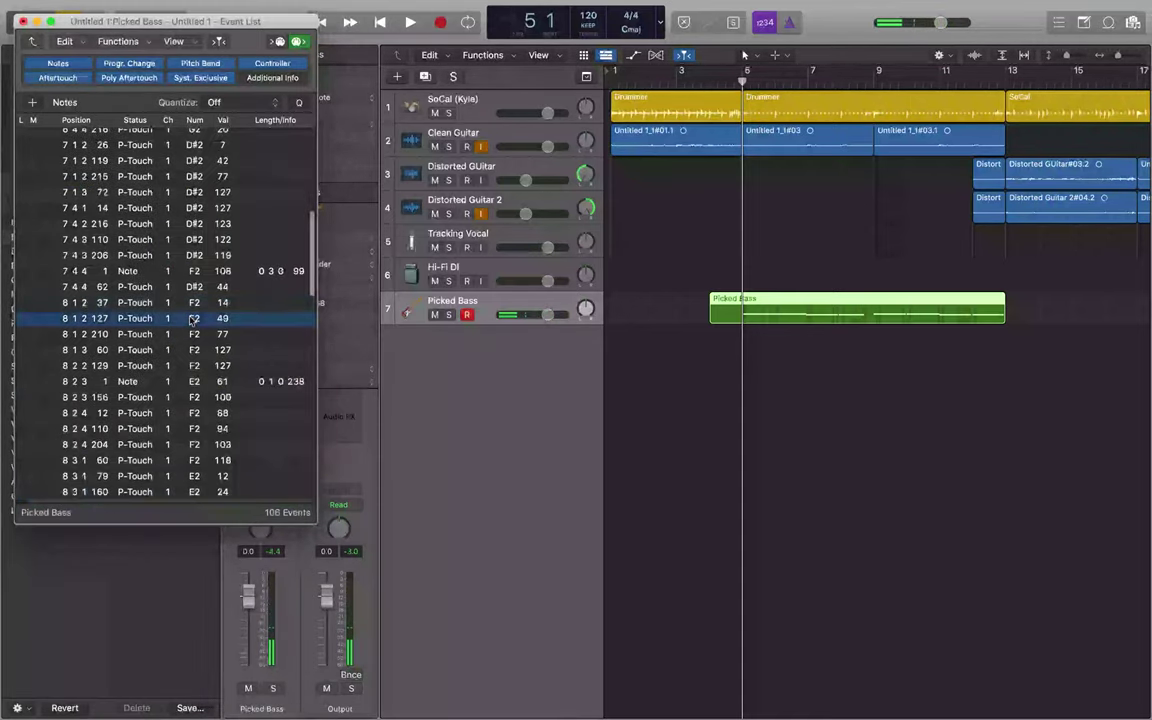
click(192, 334)
click(192, 350)
click(192, 366)
click(192, 382)
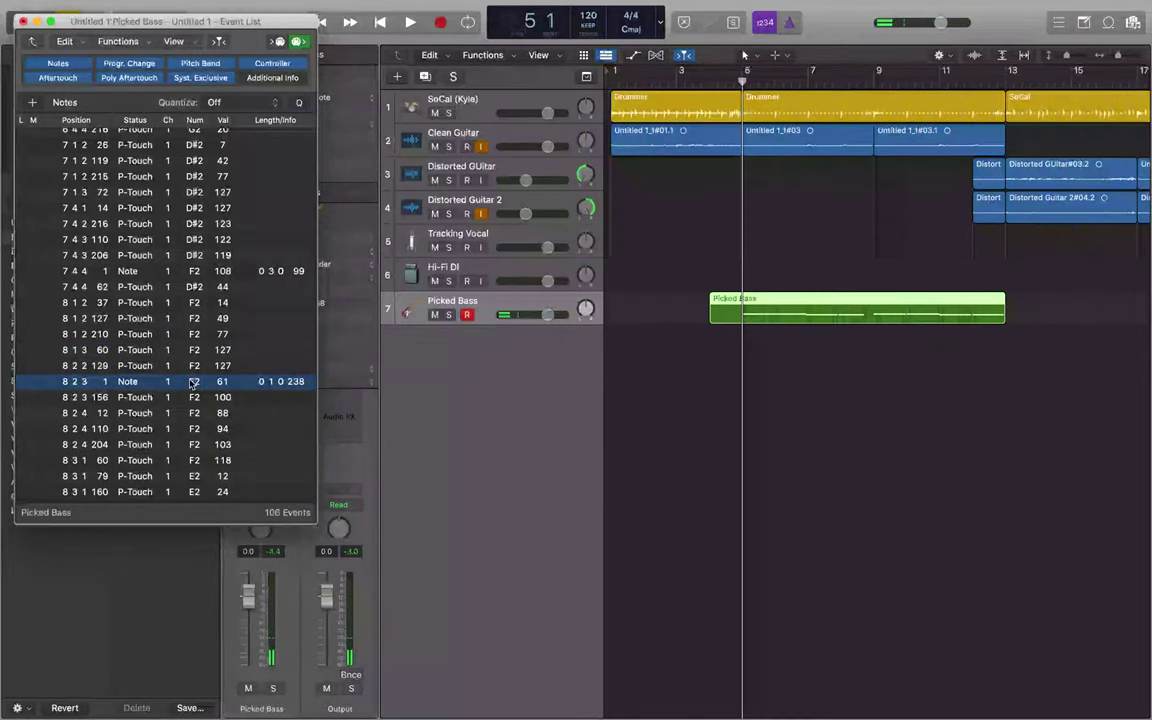
key(Delete)
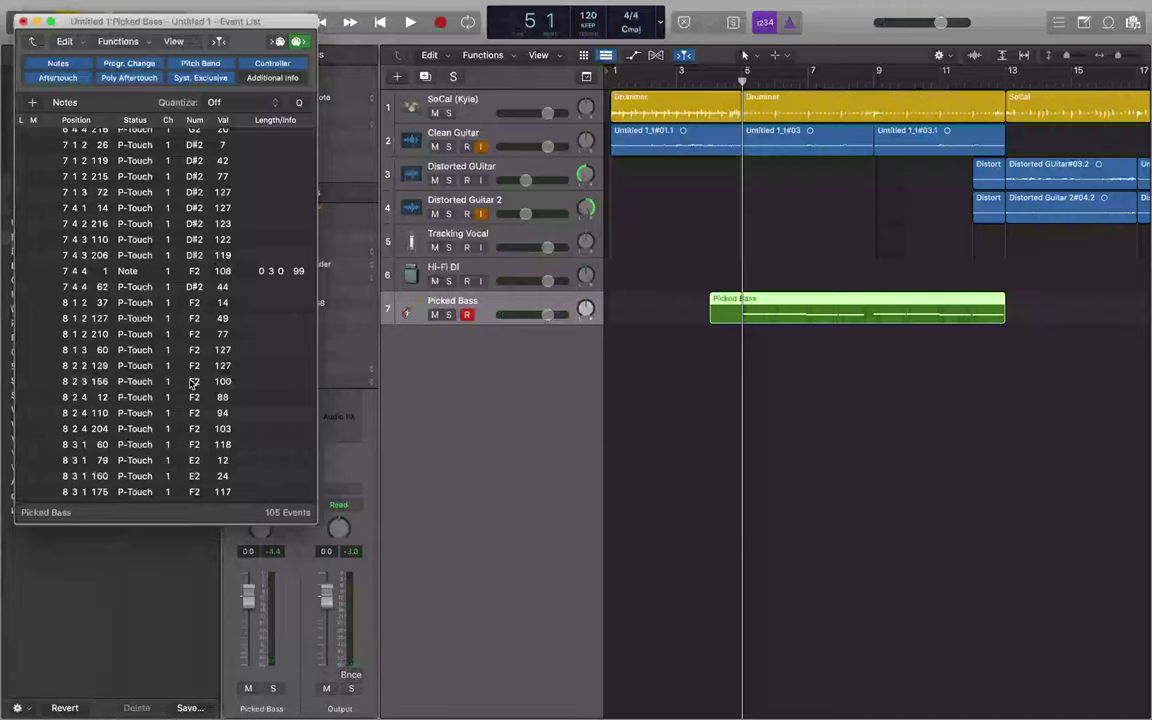
- Delete the leftover E2 P-Touch event at position 8 3 1 79 from the Picked Bass region
click(192, 365)
click(192, 381)
click(192, 397)
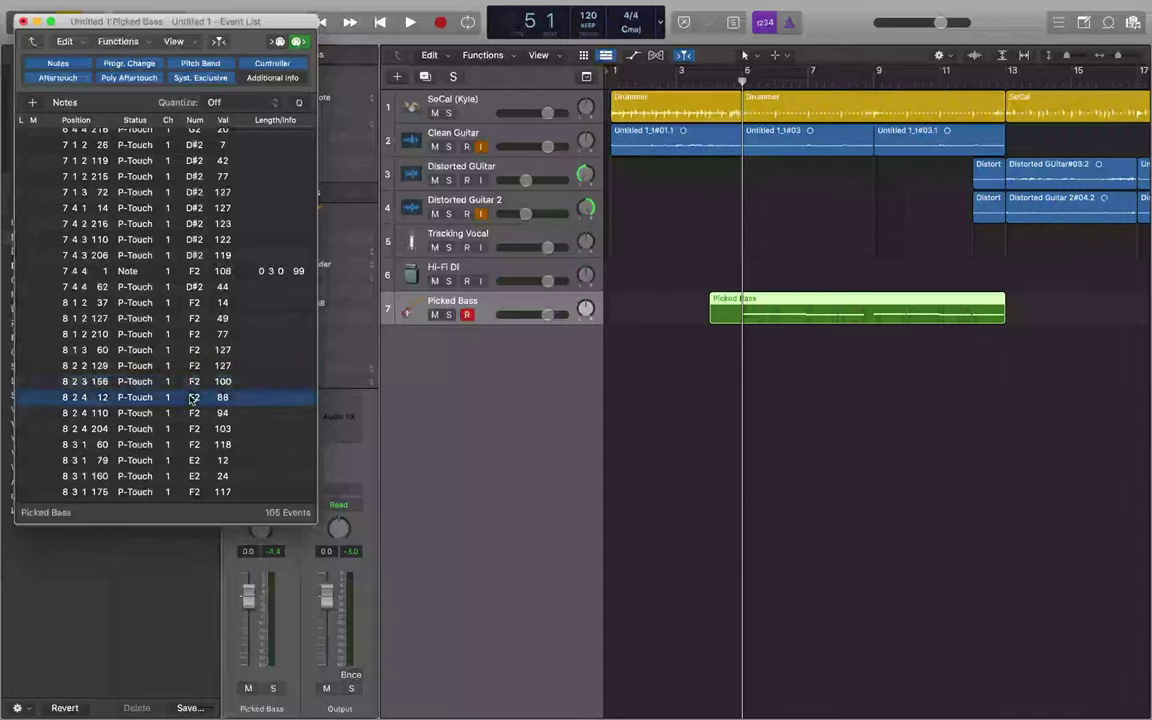
click(192, 413)
click(192, 429)
click(192, 444)
click(192, 460)
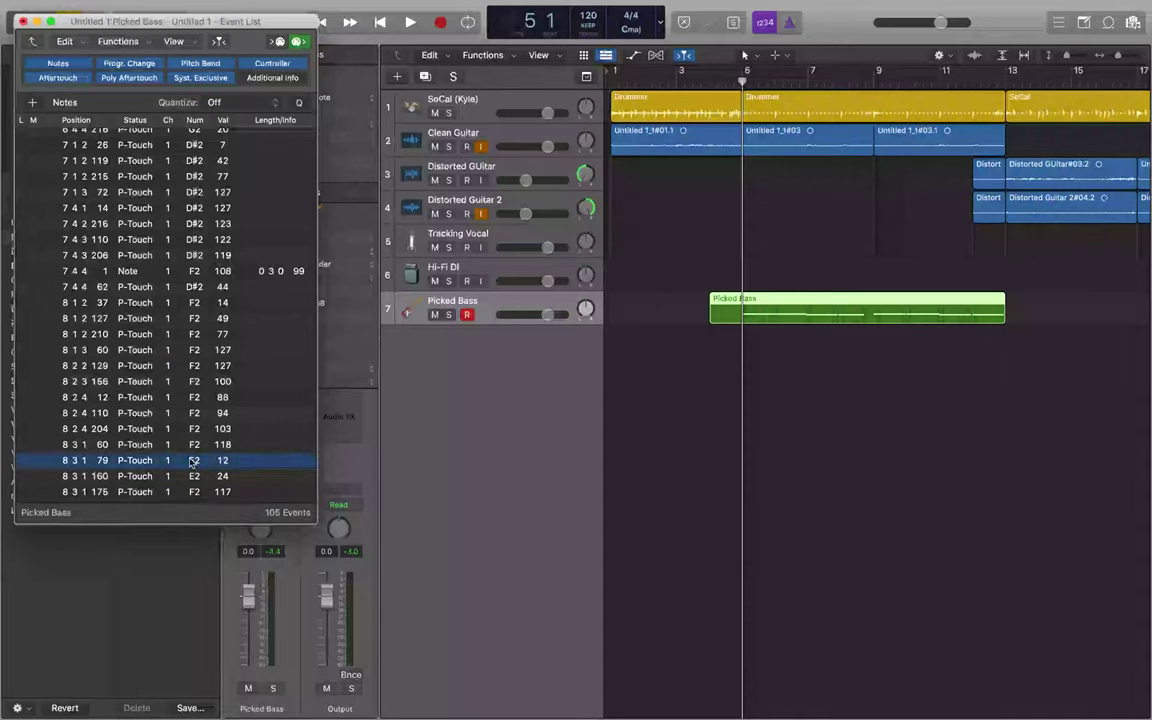
key(Delete)
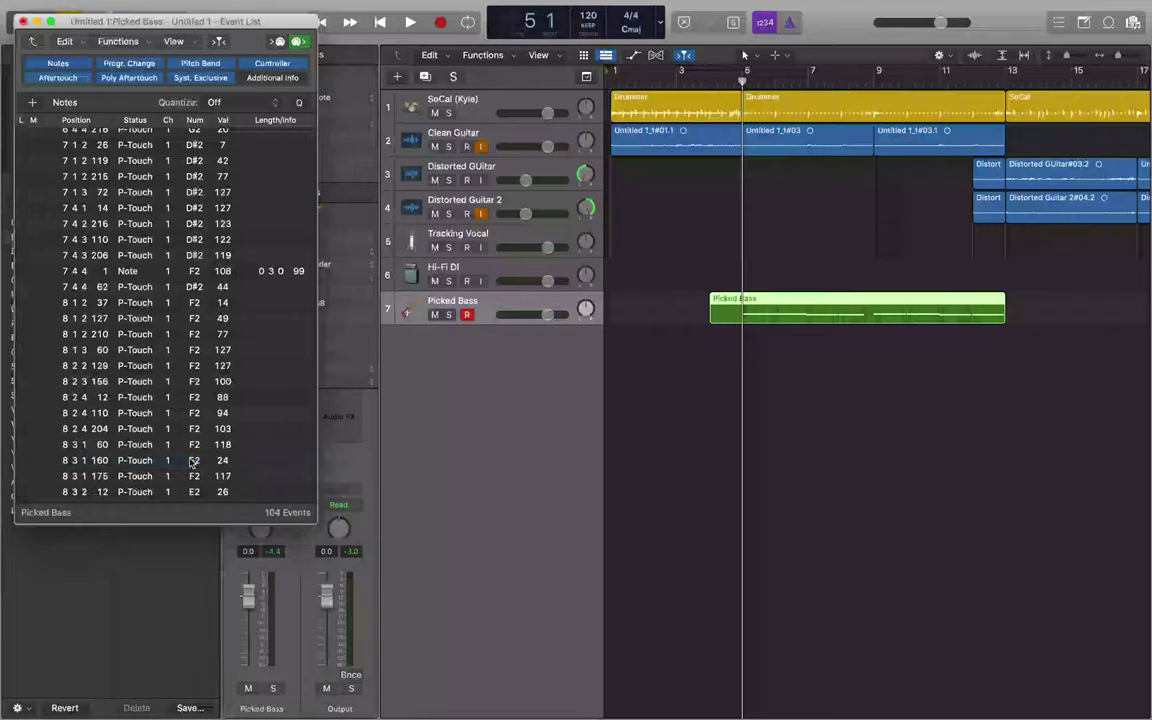
- Delete the E2 P-Touch event at position 8 3 1 160
click(193, 477)
click(193, 445)
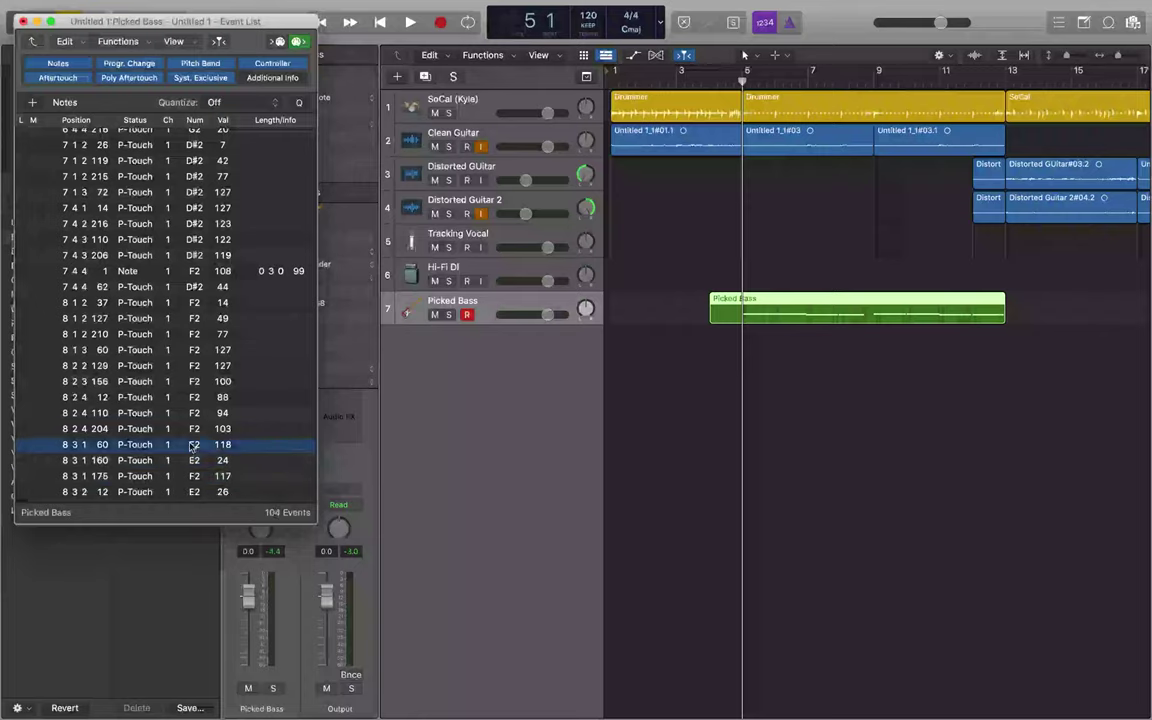
click(193, 461)
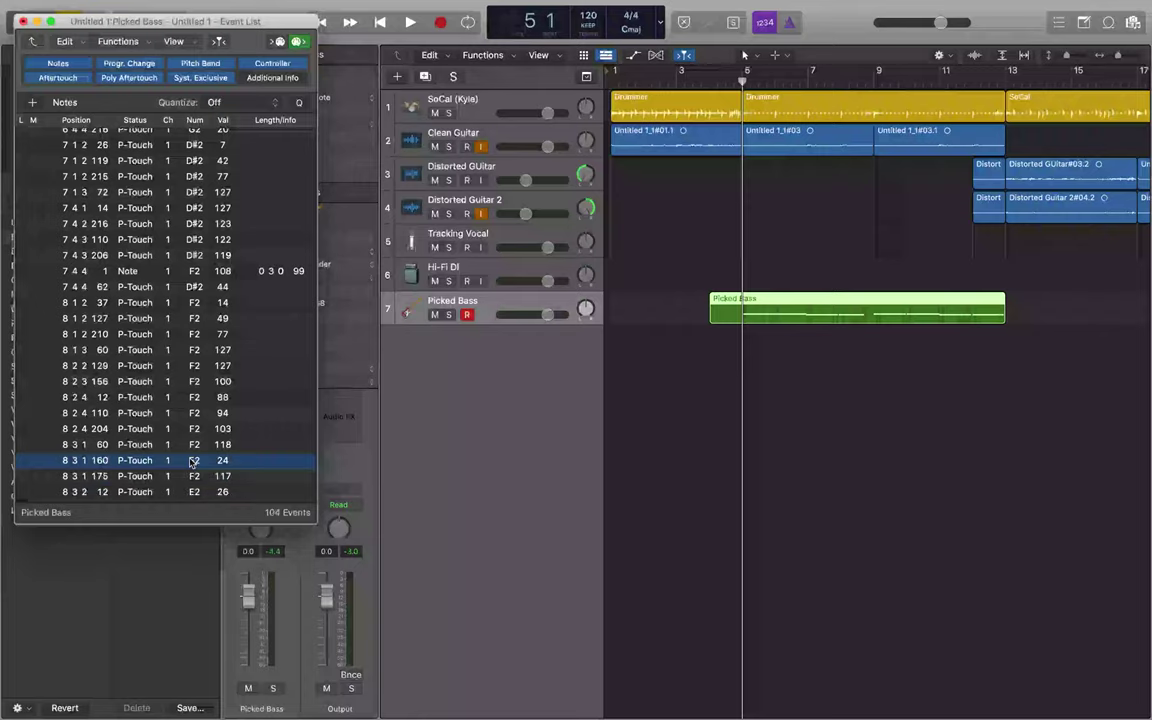
key(Delete)
- Check the neighbouring F2 P-Touch events and delete the E2 P-Touch event at position 8 3 2 12
click(193, 444)
click(193, 428)
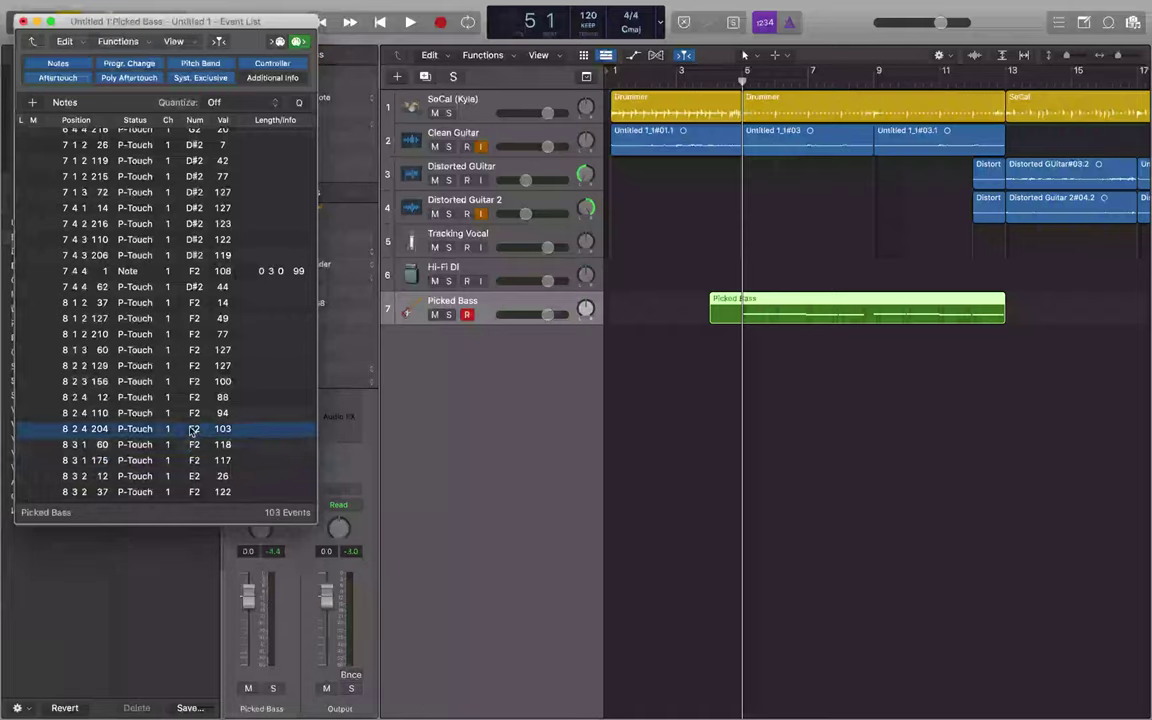
click(193, 412)
click(193, 397)
click(193, 412)
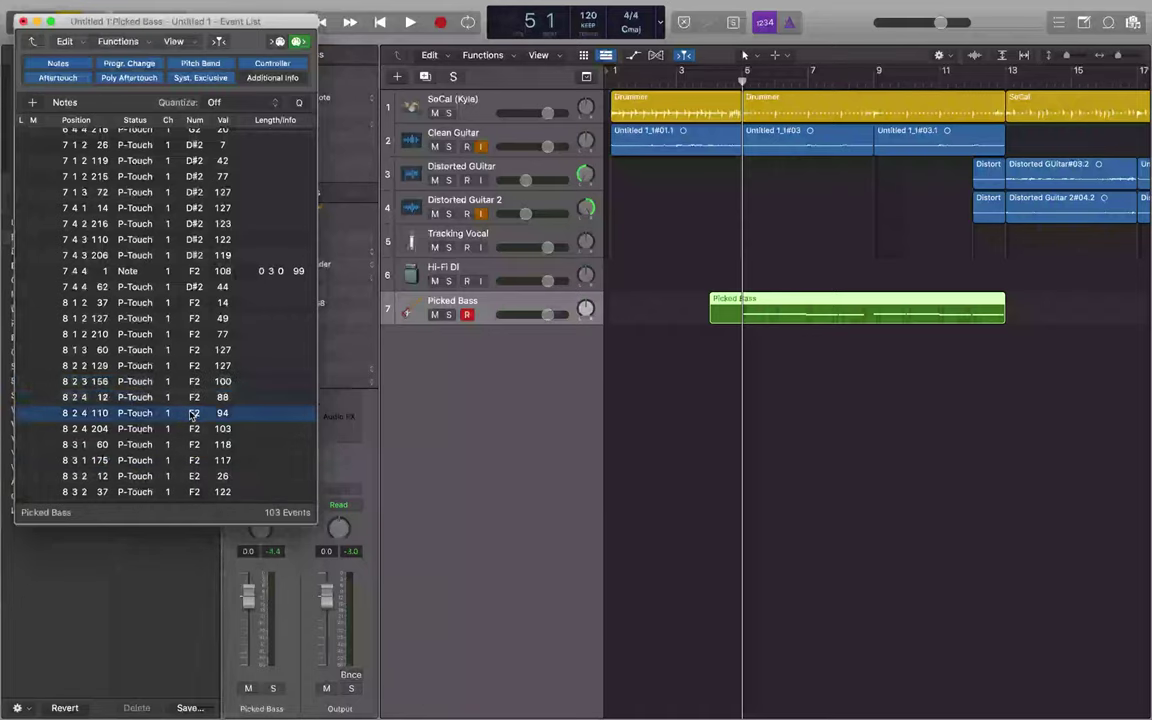
click(193, 428)
click(193, 444)
click(193, 460)
click(193, 477)
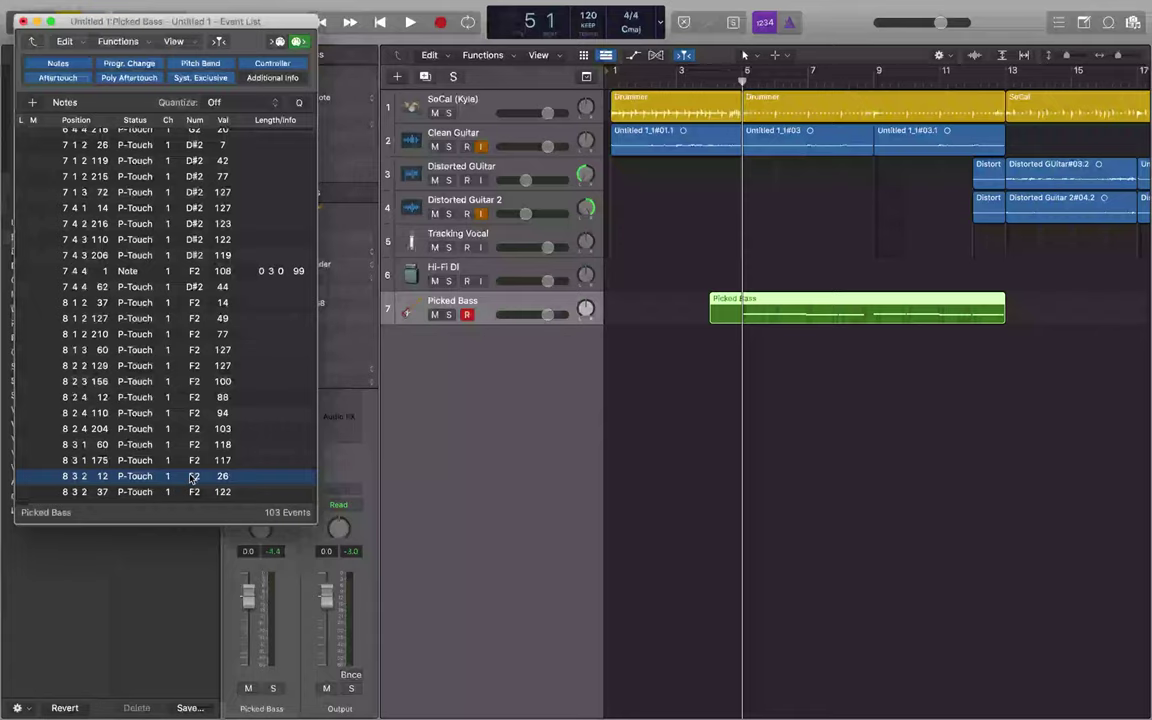
key(Delete)
- Delete the E2 P-Touch event at position 8 3 2 95
click(193, 460)
click(193, 444)
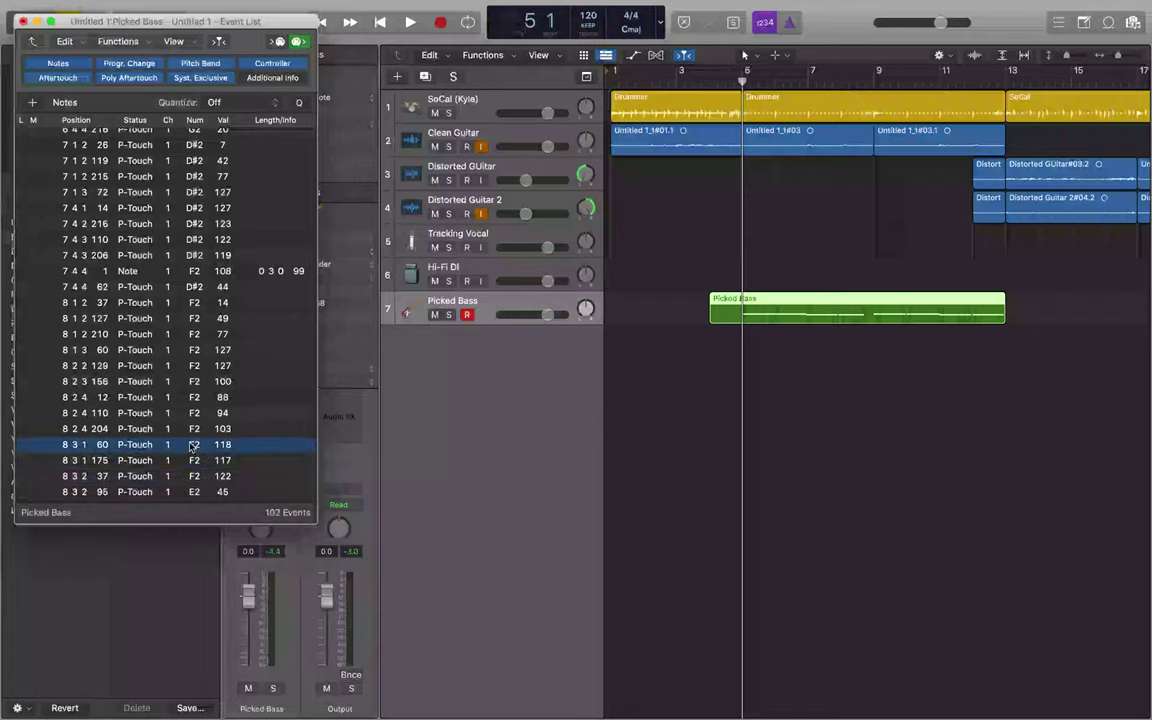
click(193, 460)
click(193, 476)
click(193, 492)
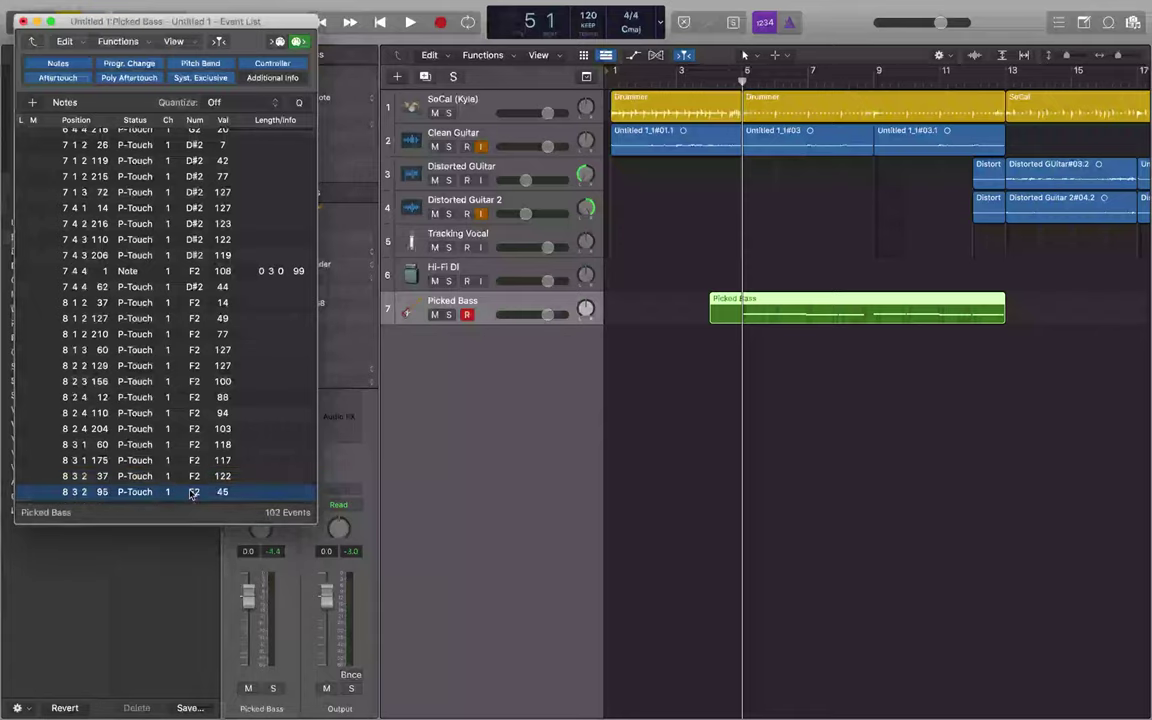
key(Delete)
- Delete the E2 P-Touch events at positions 8 3 2 223 and 8 3 3 85
scroll(190, 494, down, 5)
click(191, 316)
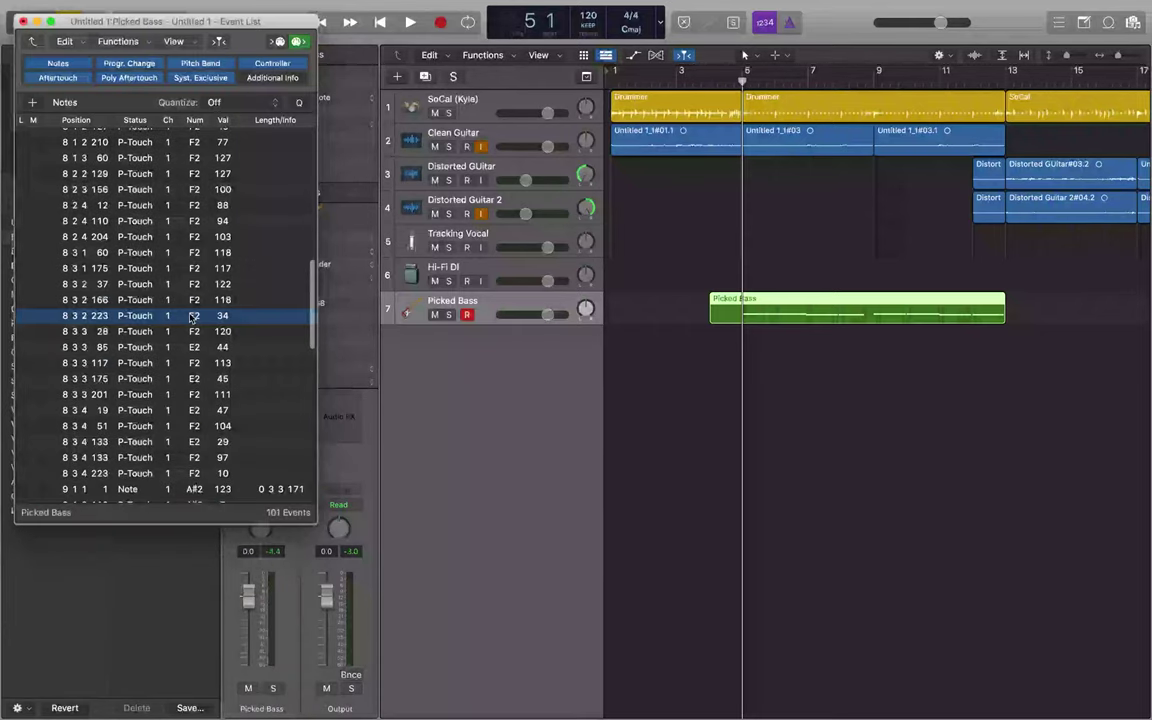
click(191, 332)
click(191, 317)
key(Delete)
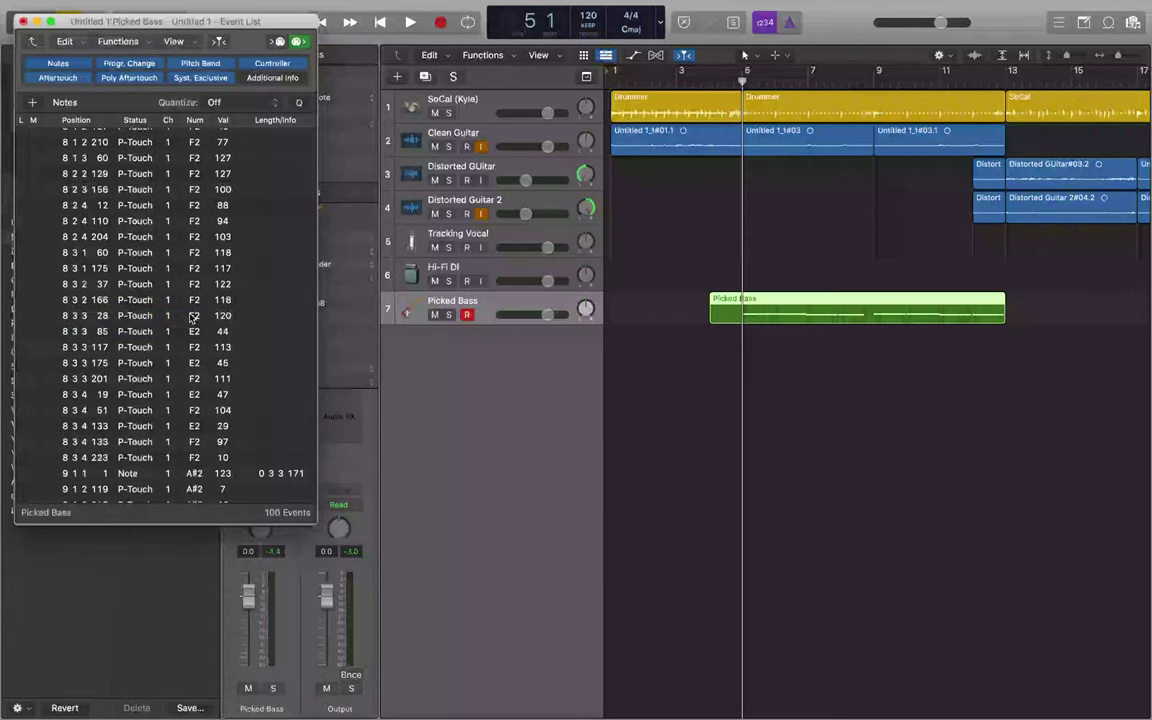
click(193, 332)
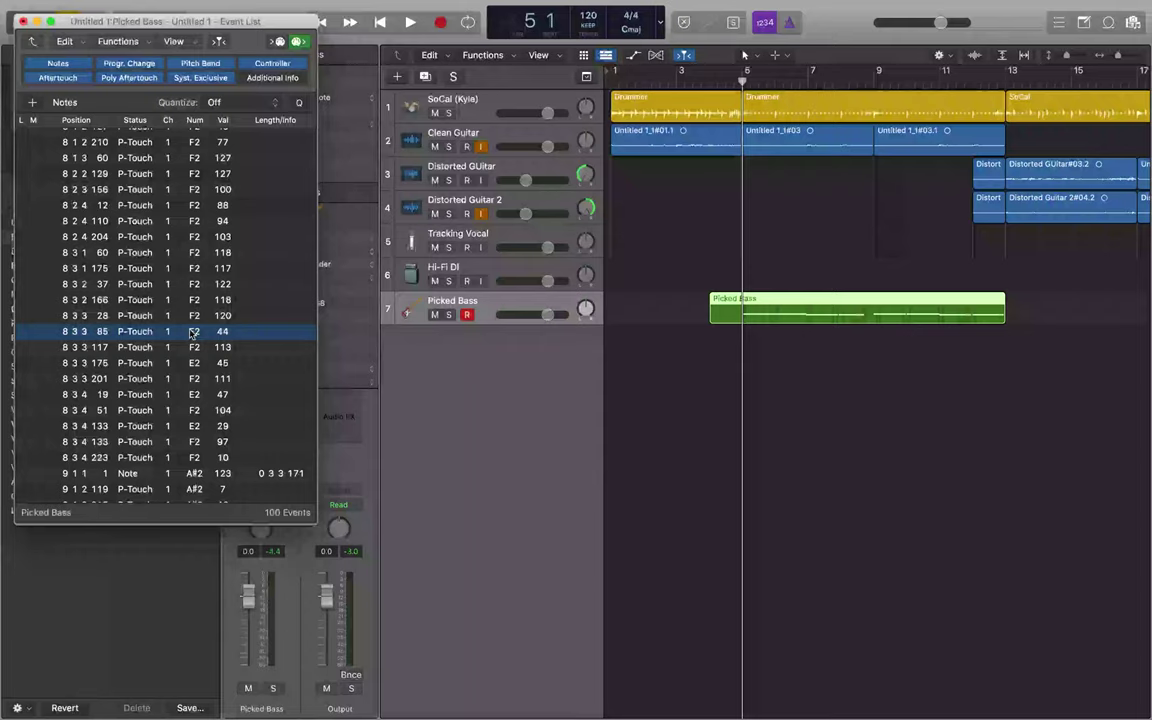
key(Delete)
- Delete the E2 P-Touch events at positions 8 3 3 175, 8 3 4 19 and 8 3 4 133
click(193, 347)
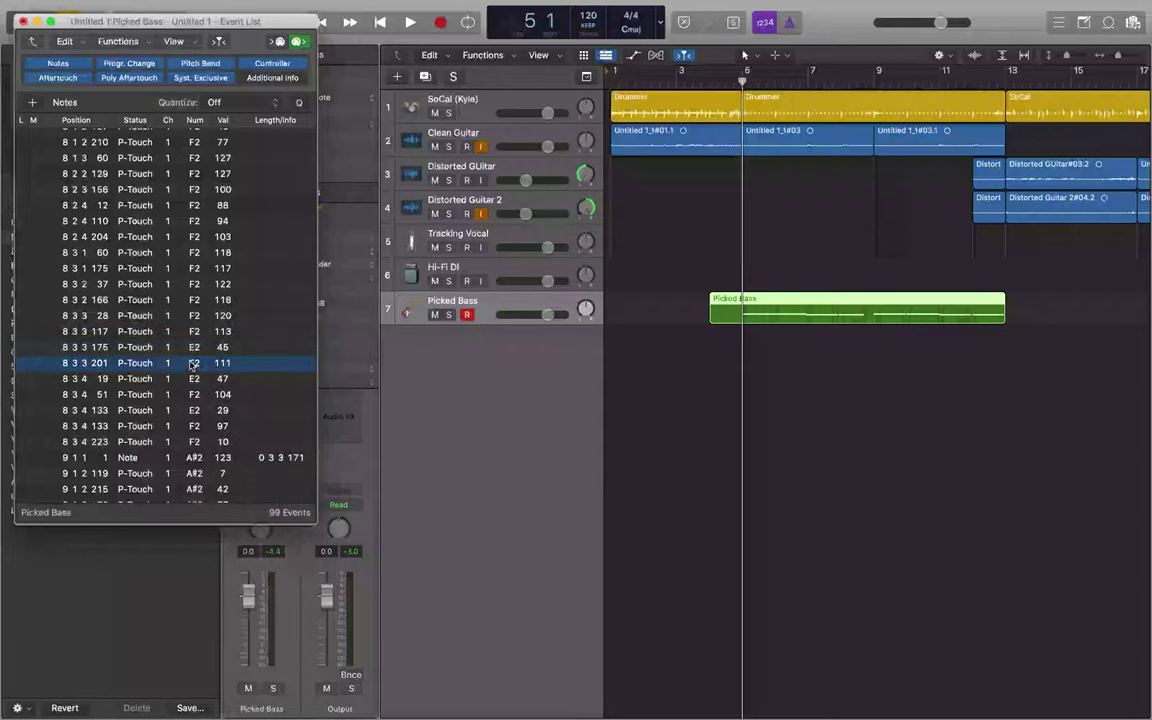
key(Delete)
click(193, 331)
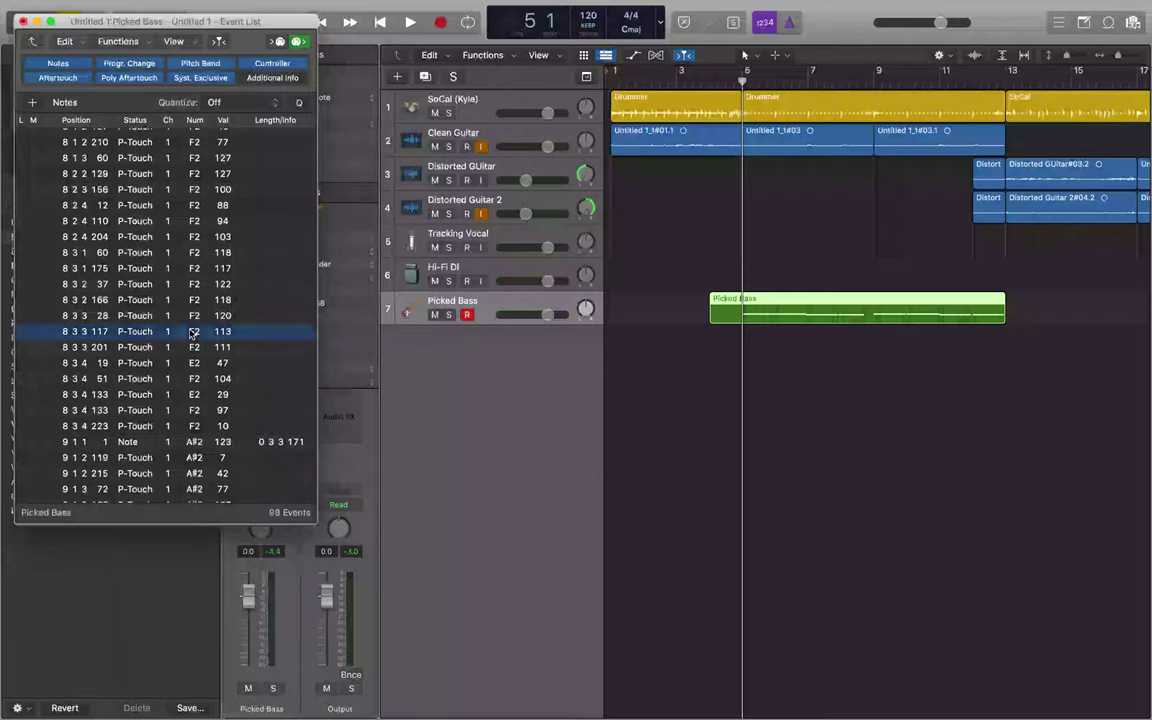
click(193, 363)
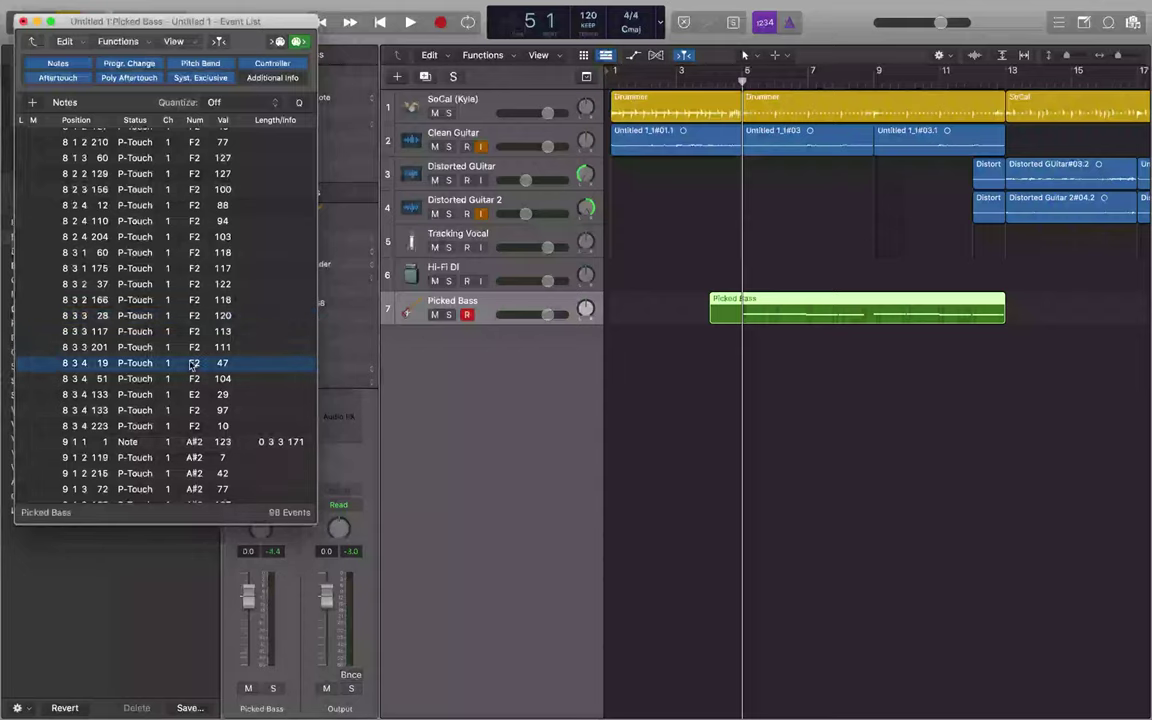
key(Delete)
click(193, 379)
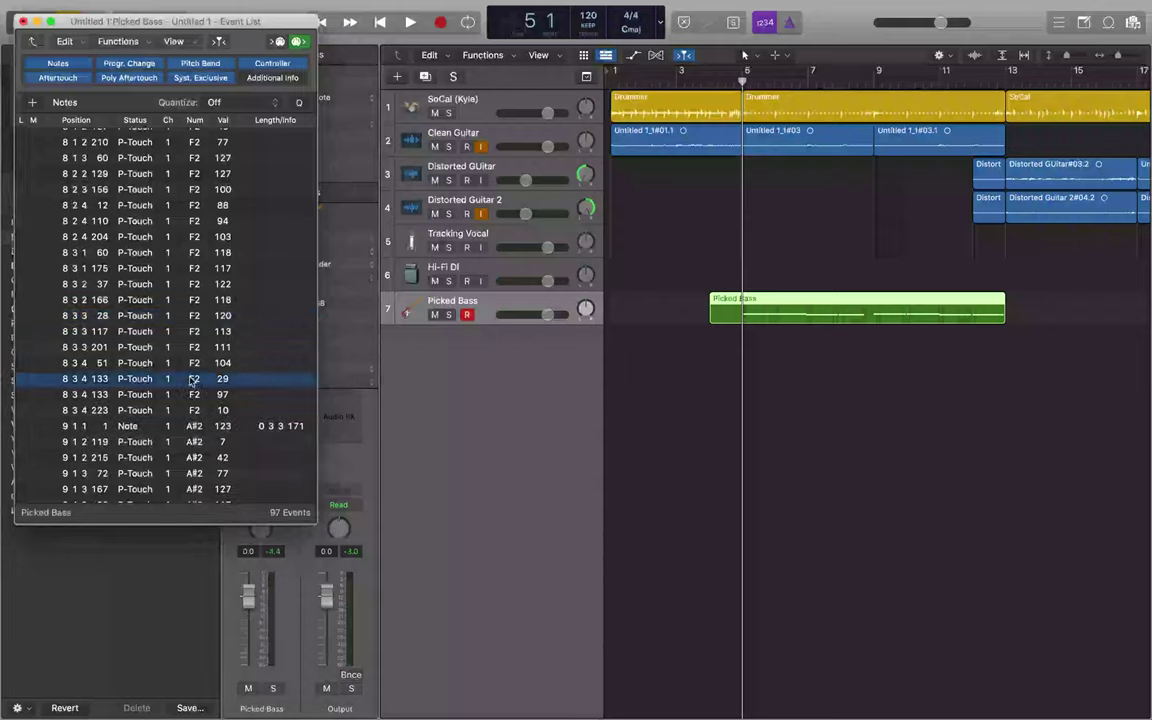
key(Delete)
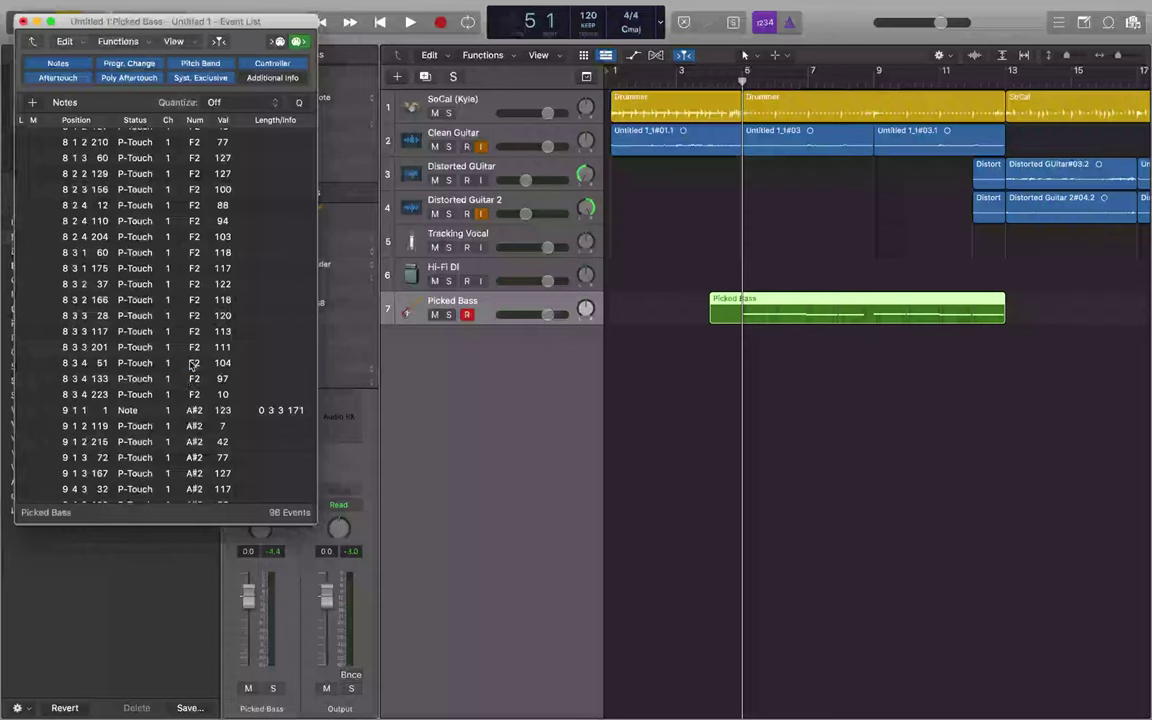
- Check the bass events from position 8 3 4 51 through 9 4 3 129, and play back the arrangement from bar 5
click(193, 363)
click(193, 379)
click(192, 395)
click(191, 411)
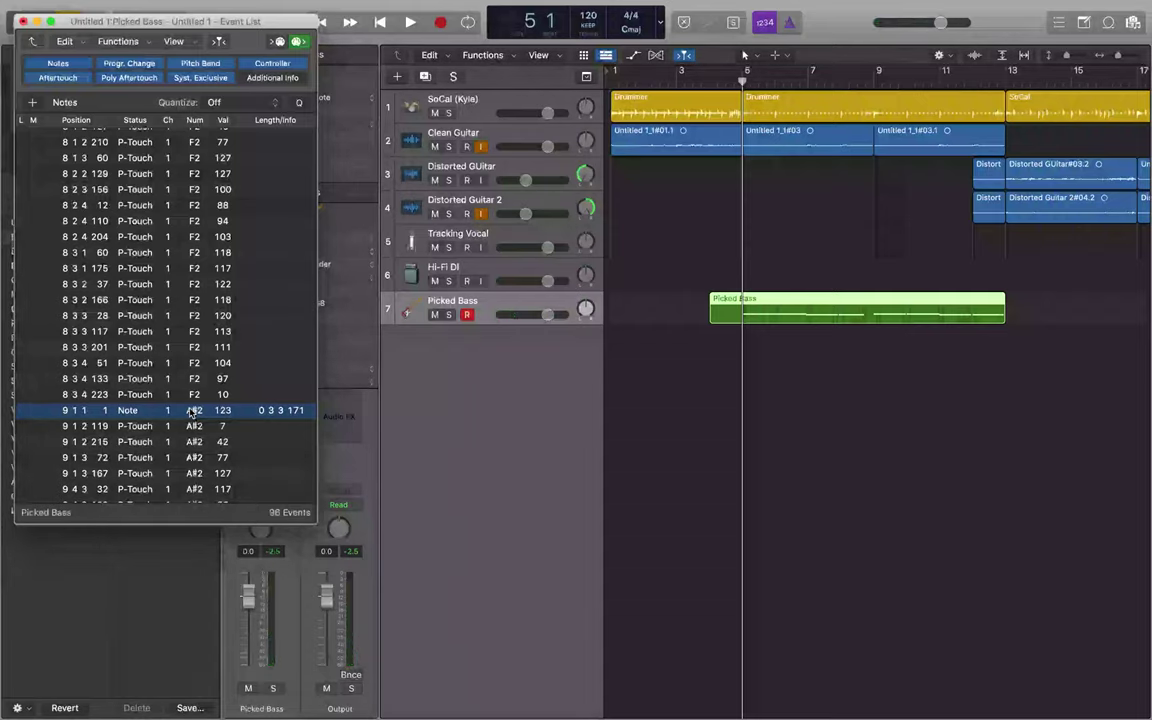
click(193, 427)
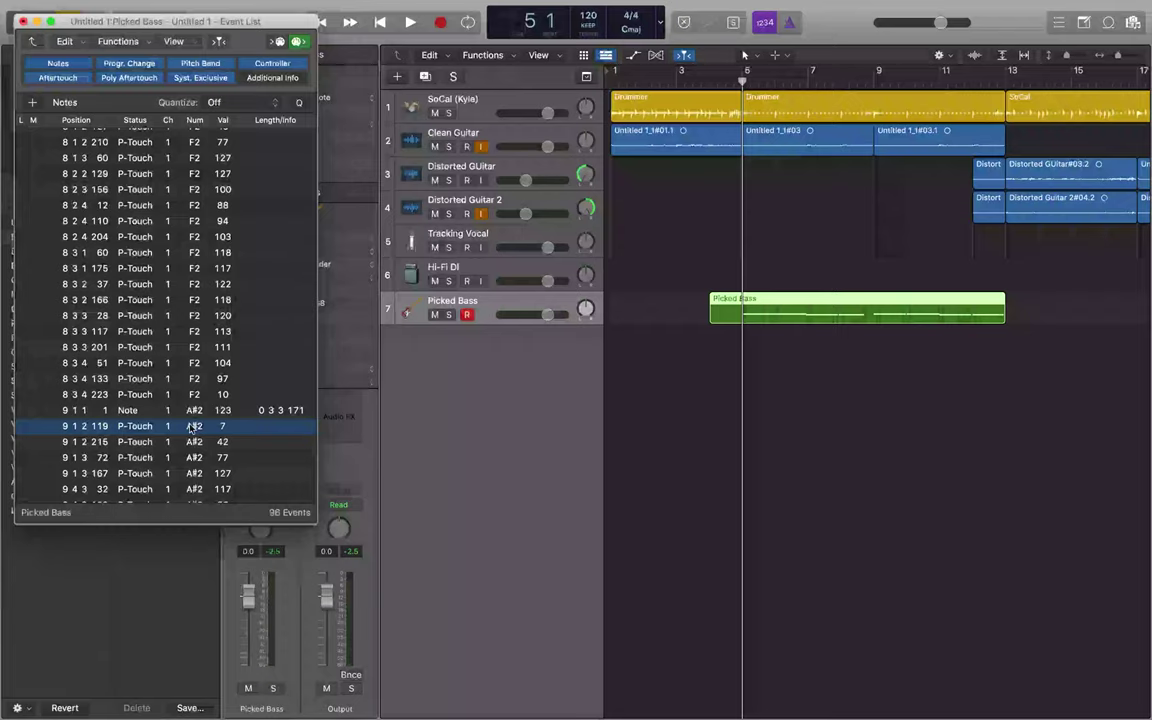
click(193, 442)
click(193, 458)
click(193, 474)
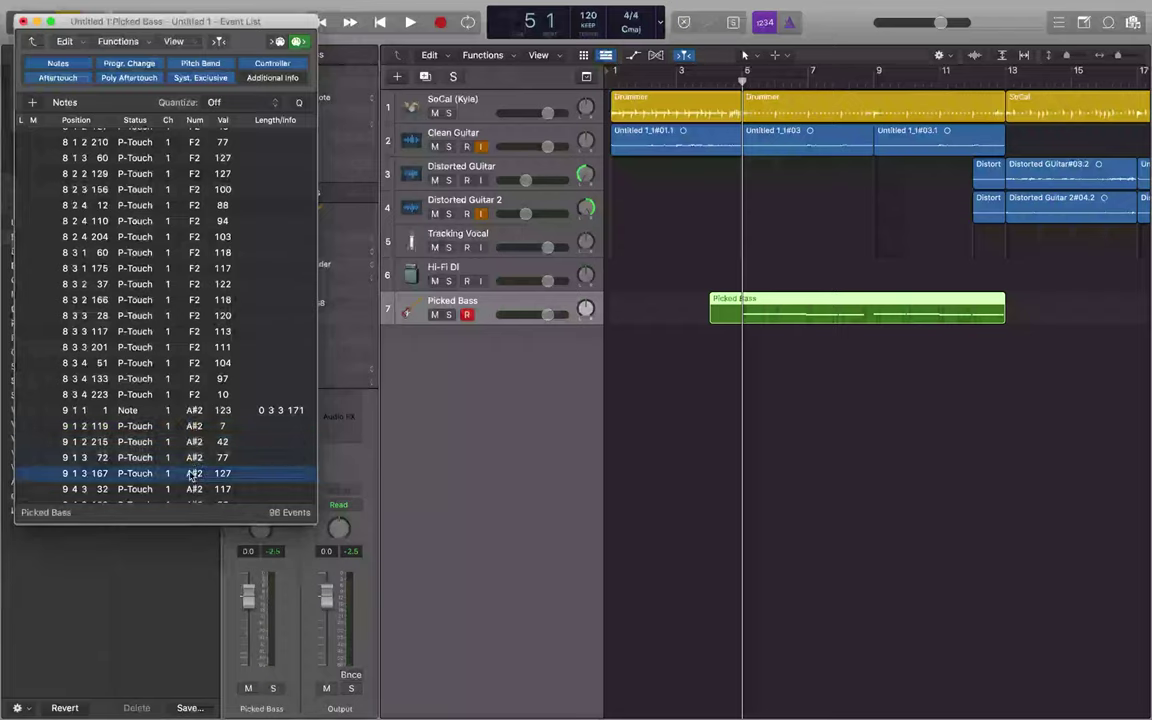
click(193, 490)
scroll(191, 470, down, 4)
click(193, 313)
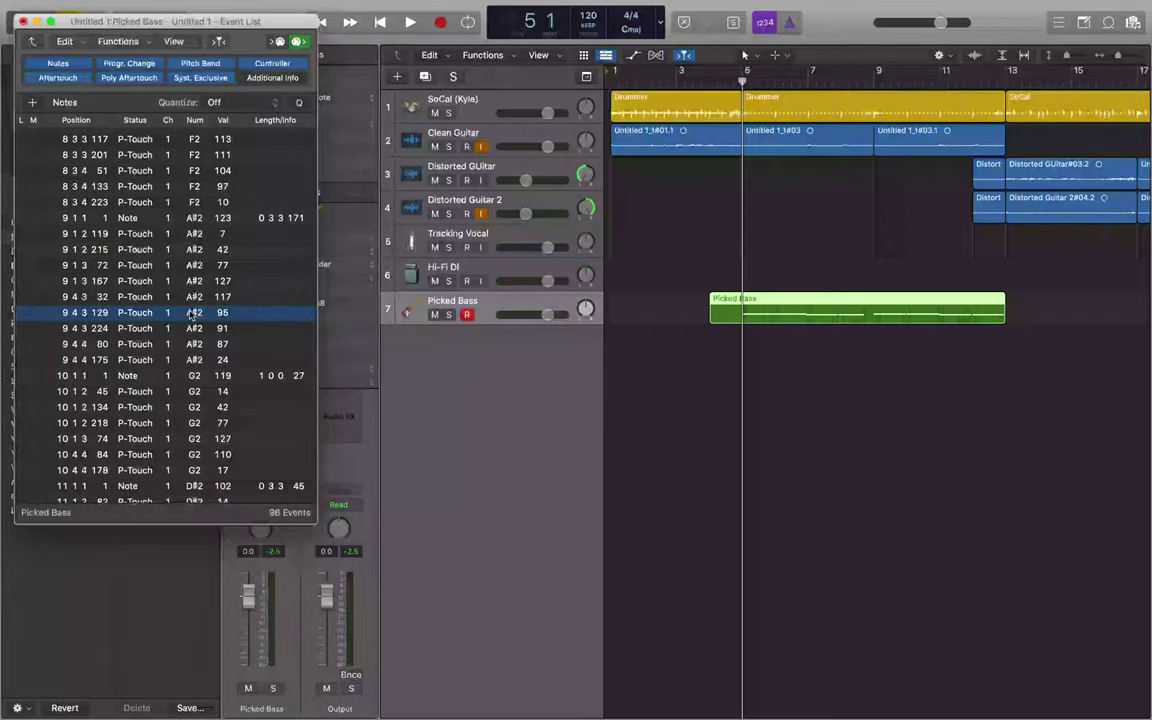
key(space)
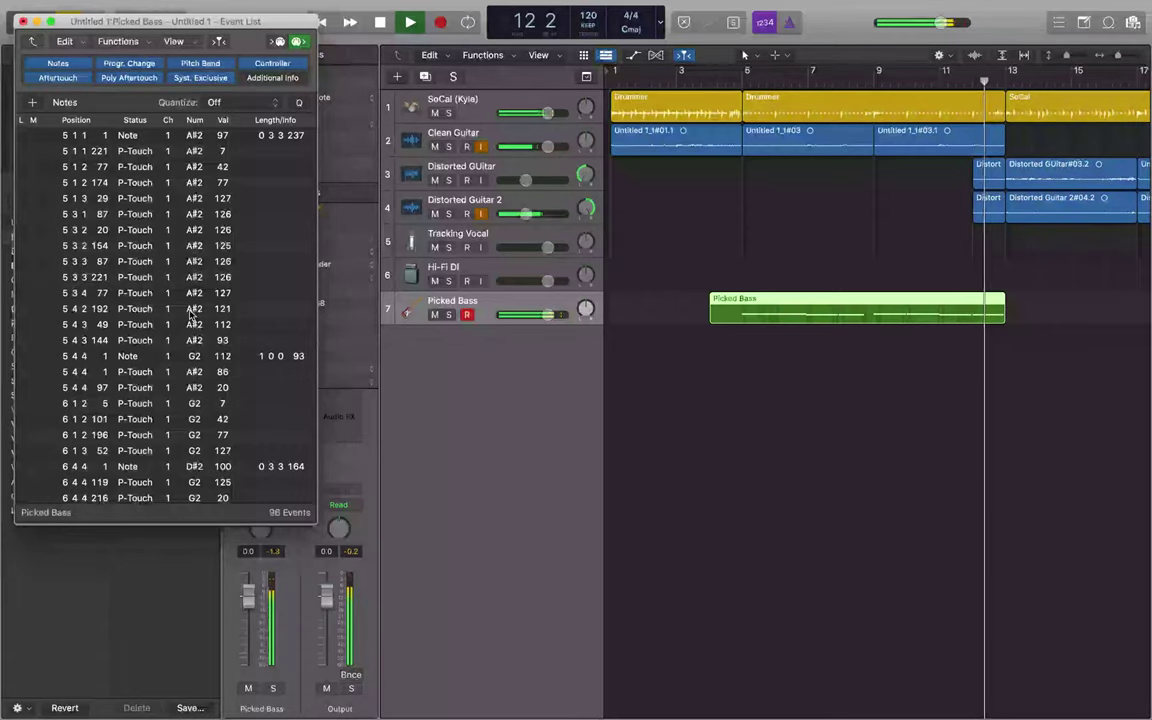
key(space)
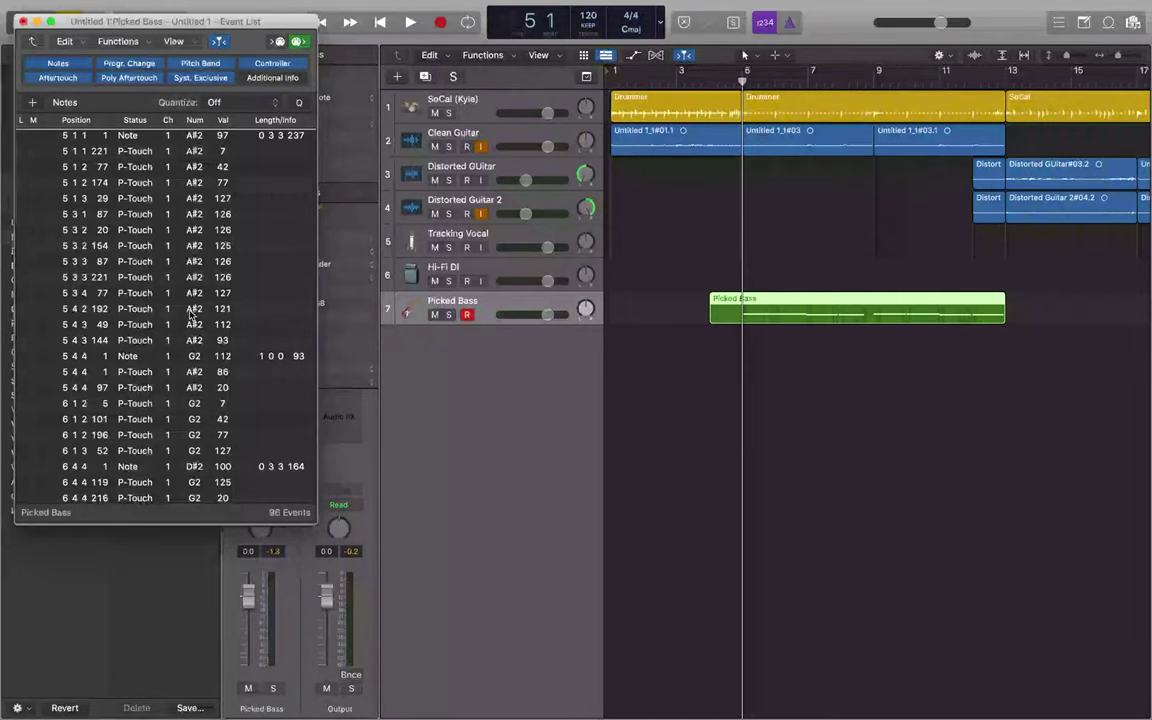
- Review the bass events backwards from position 9 4 3 129 to the F2 note at 7 4 4 1, and close the Event List
scroll(192, 314, down, 10)
click(222, 313)
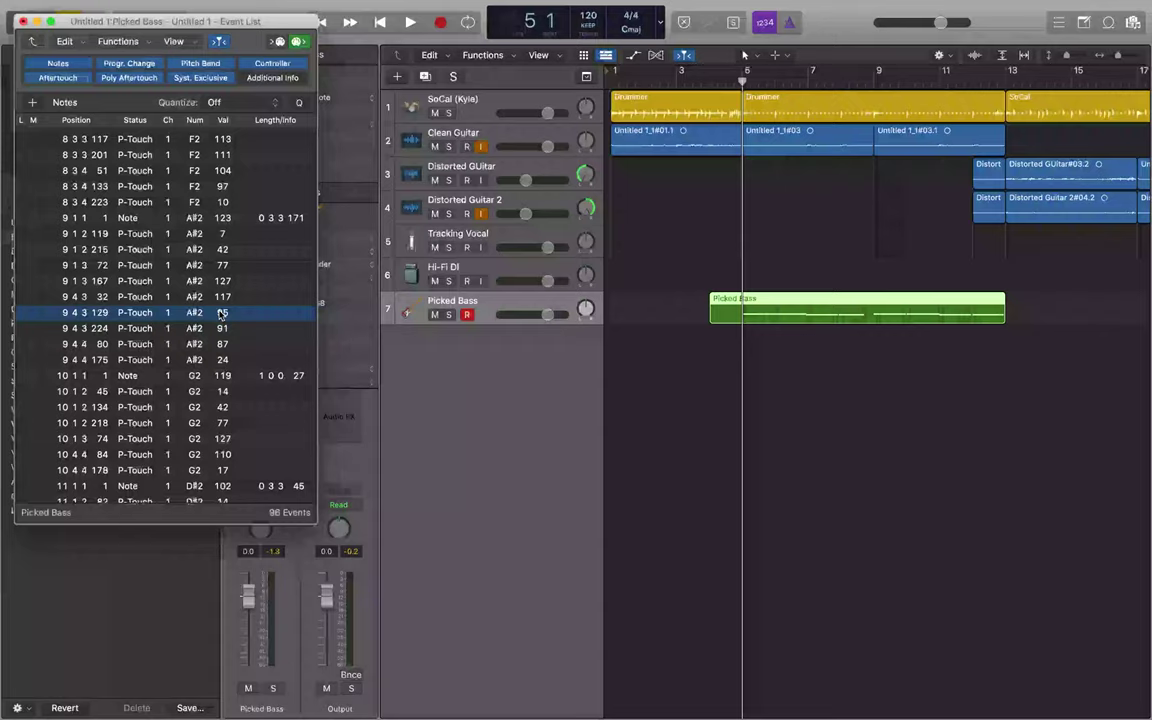
click(222, 297)
click(222, 281)
click(222, 265)
click(222, 250)
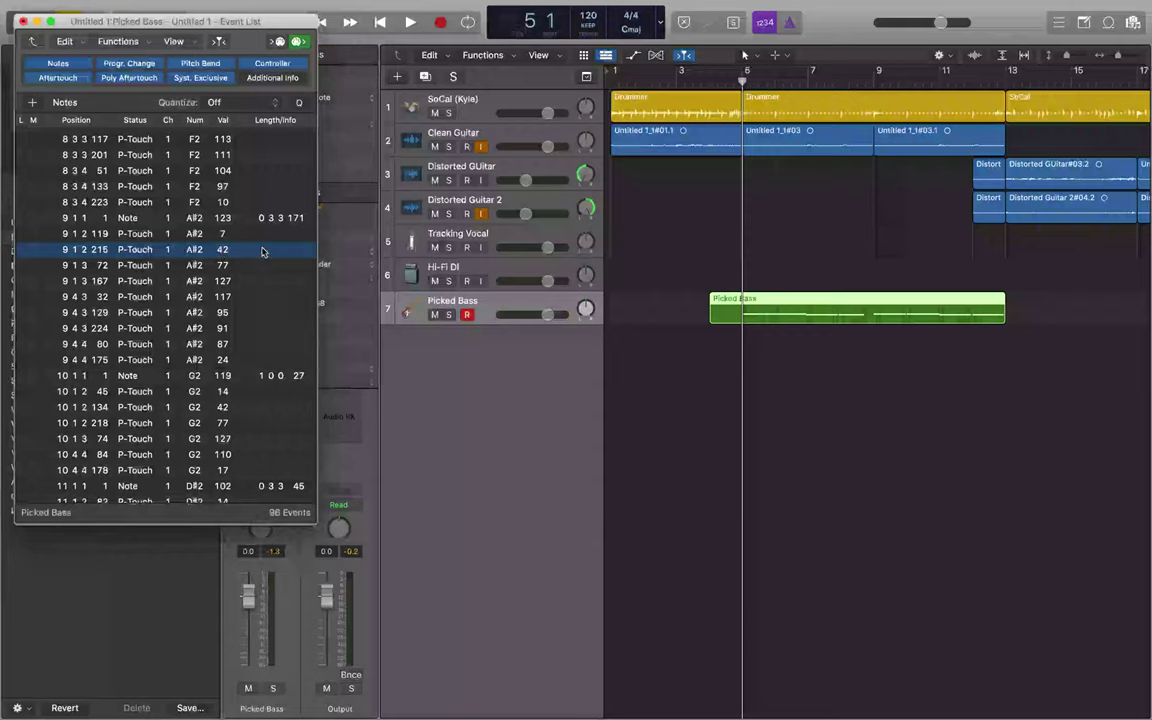
click(262, 233)
click(262, 218)
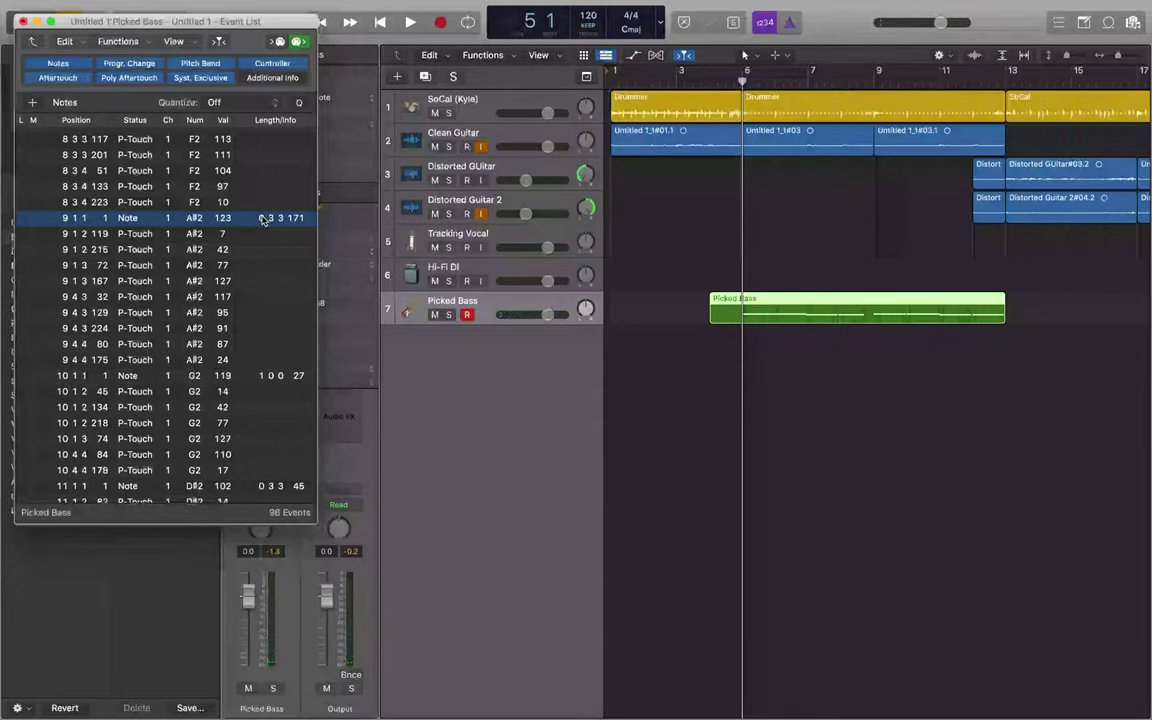
click(262, 202)
click(262, 186)
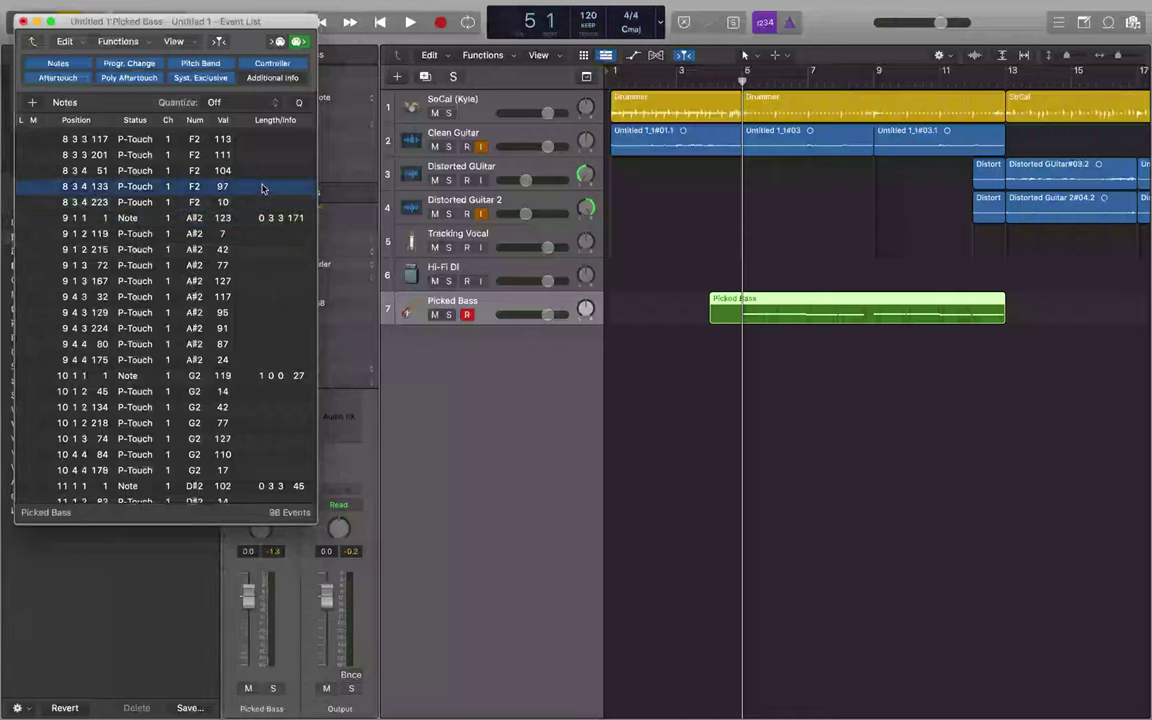
click(262, 170)
click(262, 155)
key(Up)
key(Up)
key(Up)
key(Up)
key(Up)
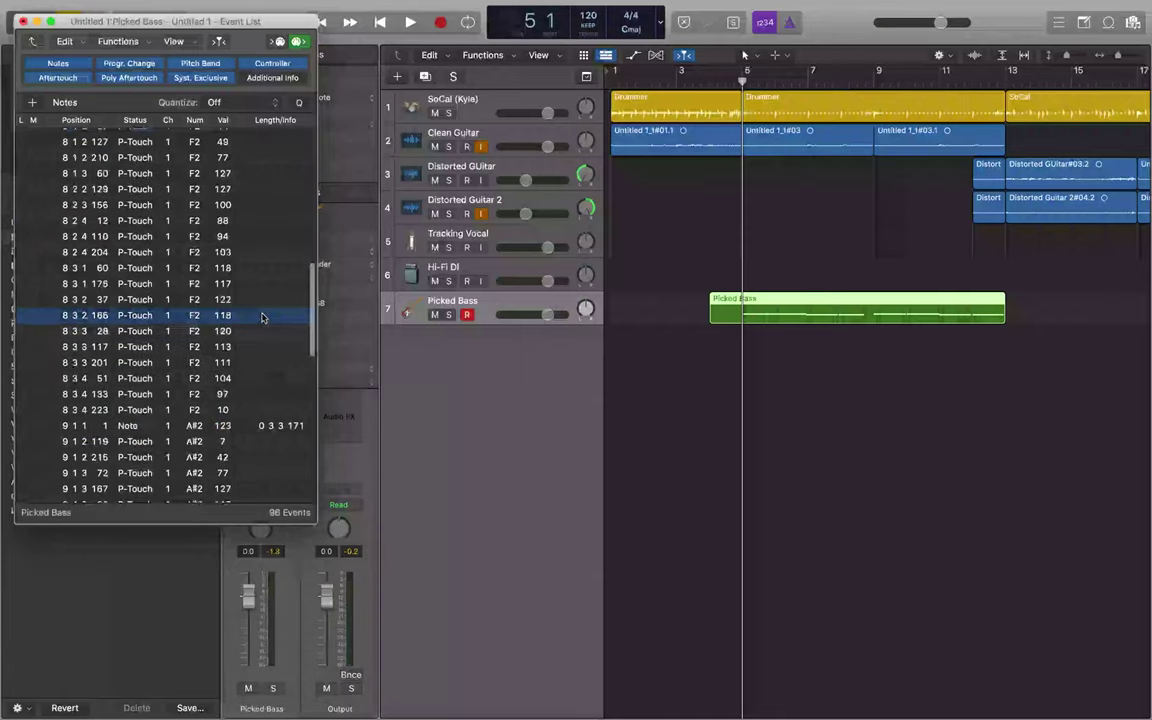
click(262, 268)
click(262, 252)
click(262, 236)
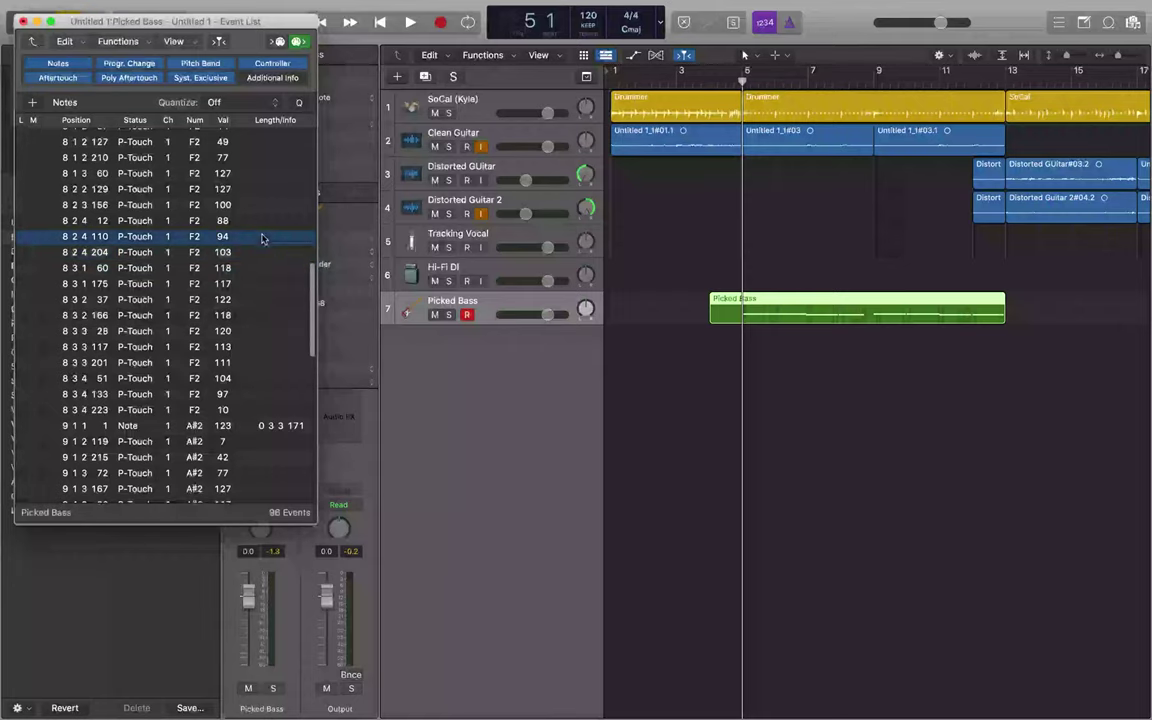
click(262, 220)
click(262, 204)
click(262, 189)
key(Up)
key(Up)
key(Up)
key(Up)
key(Up)
key(Up)
key(Up)
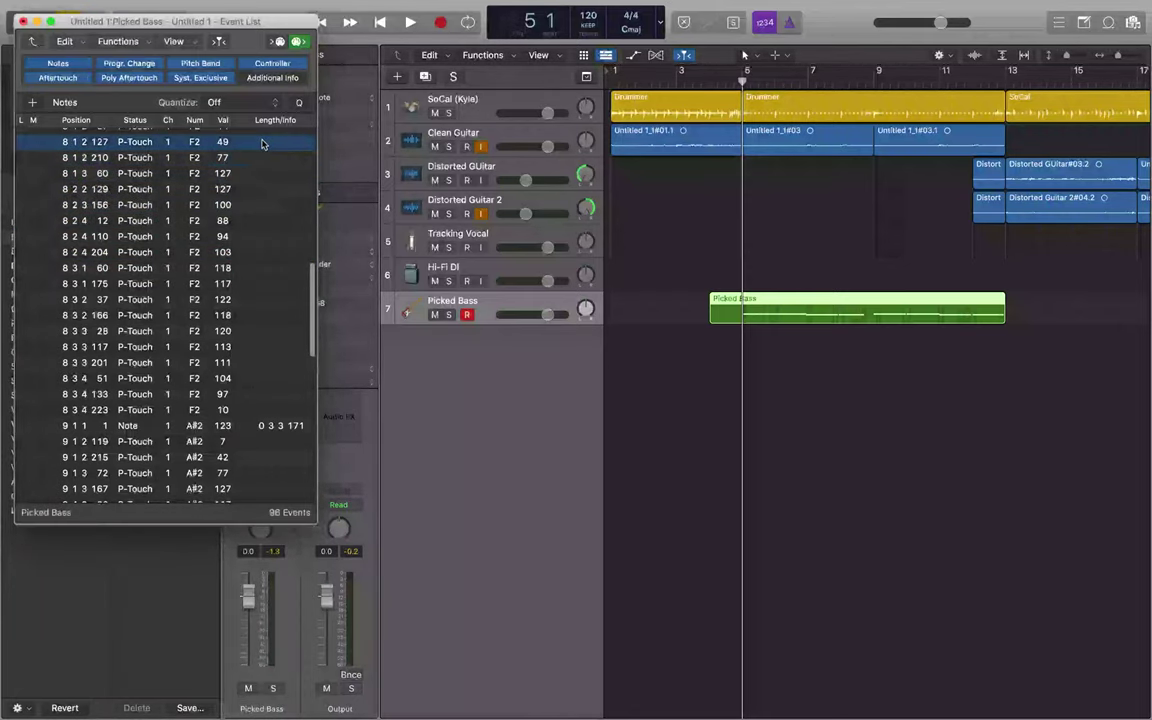
click(262, 302)
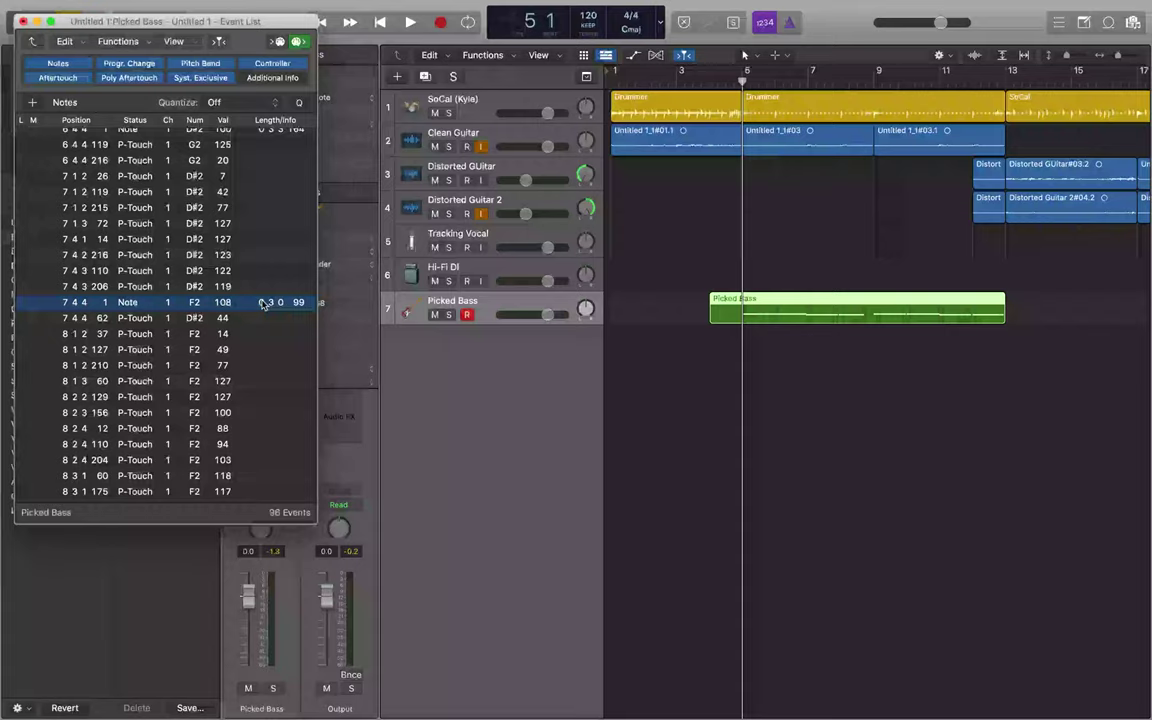
key(super+w)
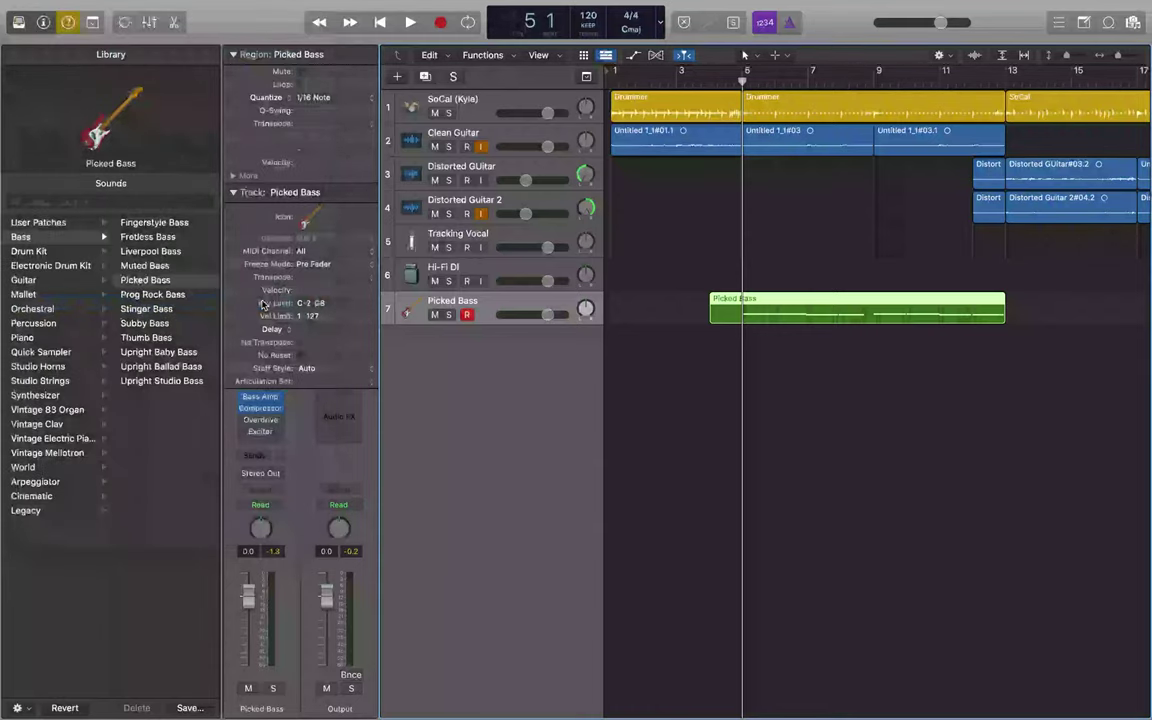
- Turn off input monitoring on the Distorted Guitar 2 and Clean Guitar tracks
click(492, 284)
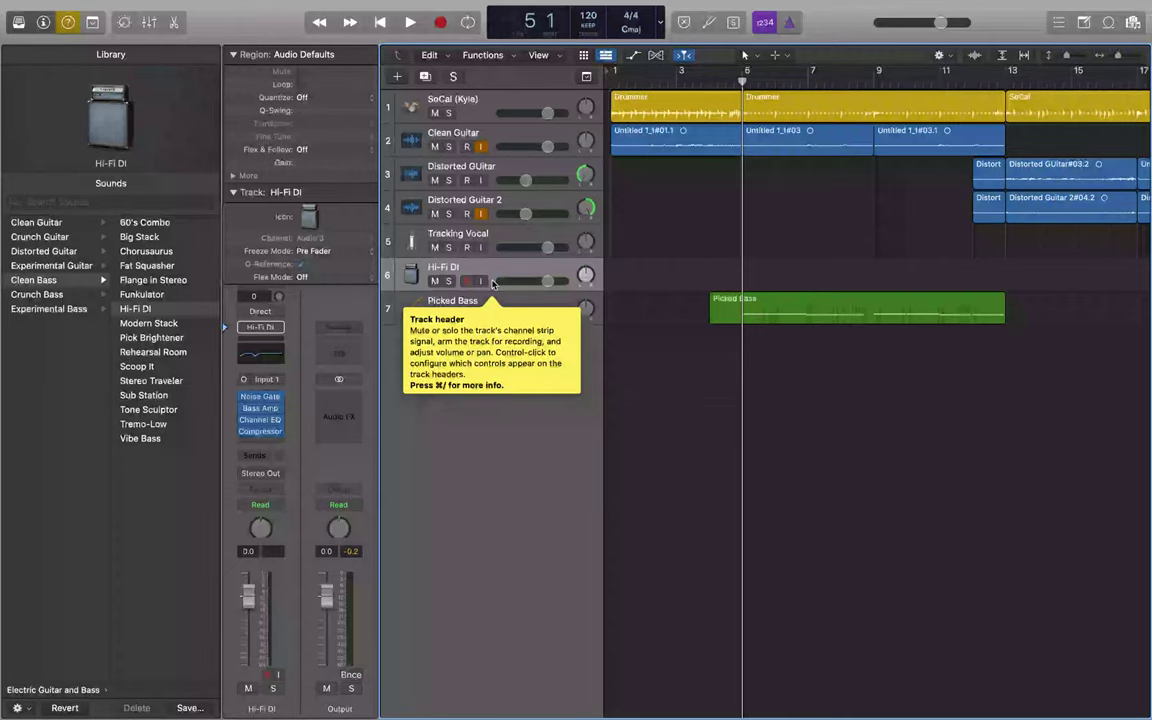
click(492, 250)
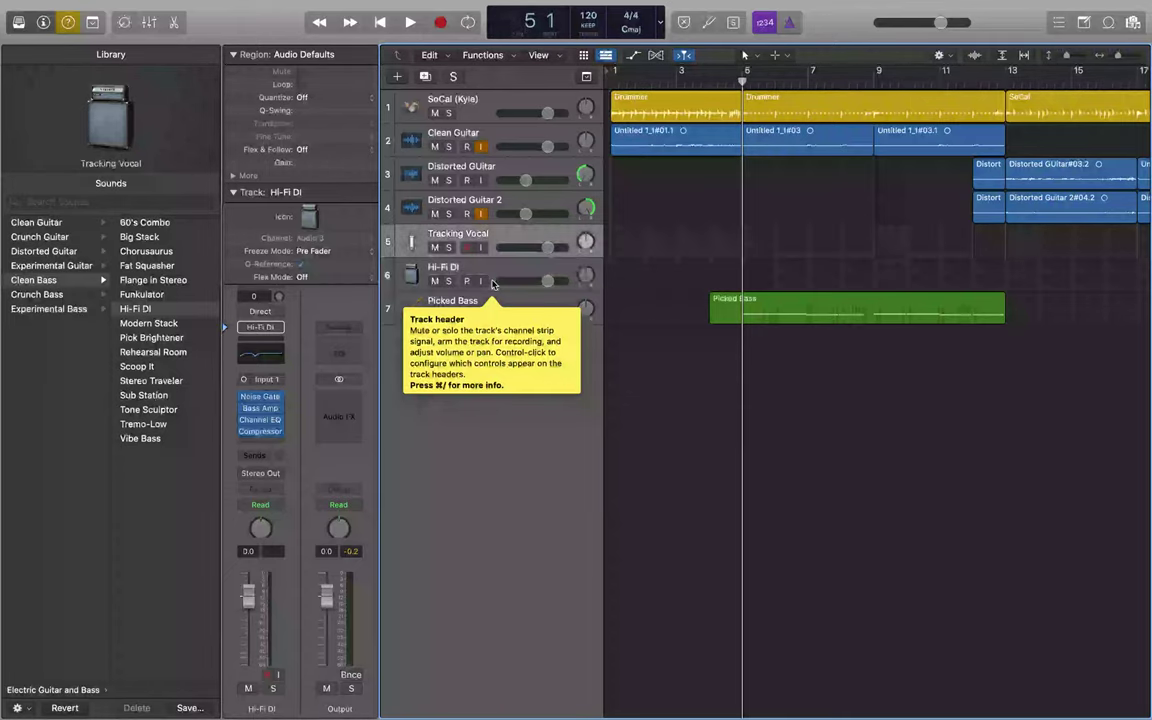
click(492, 216)
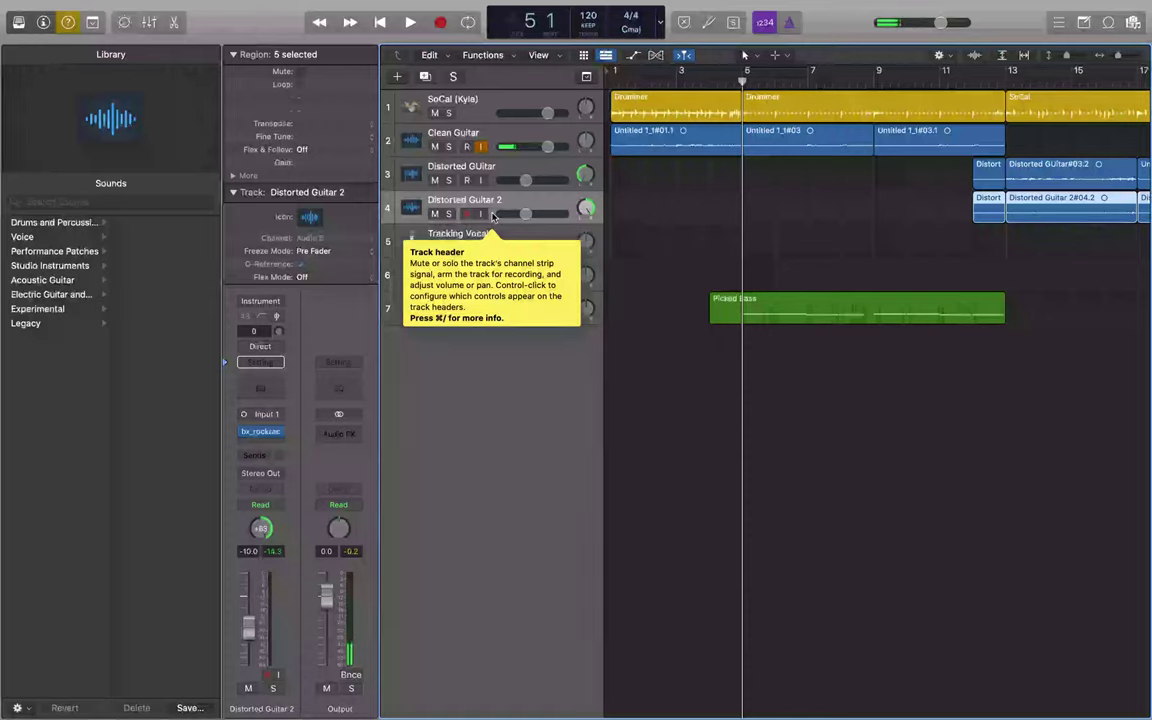
key(Up)
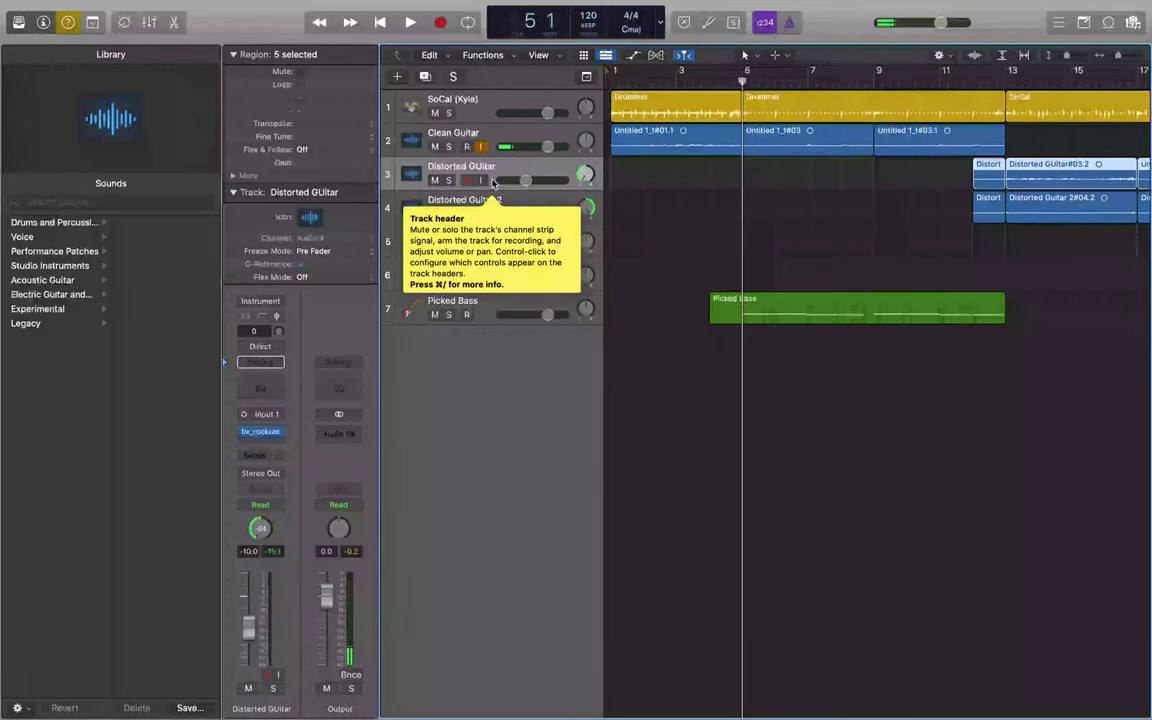
key(Up)
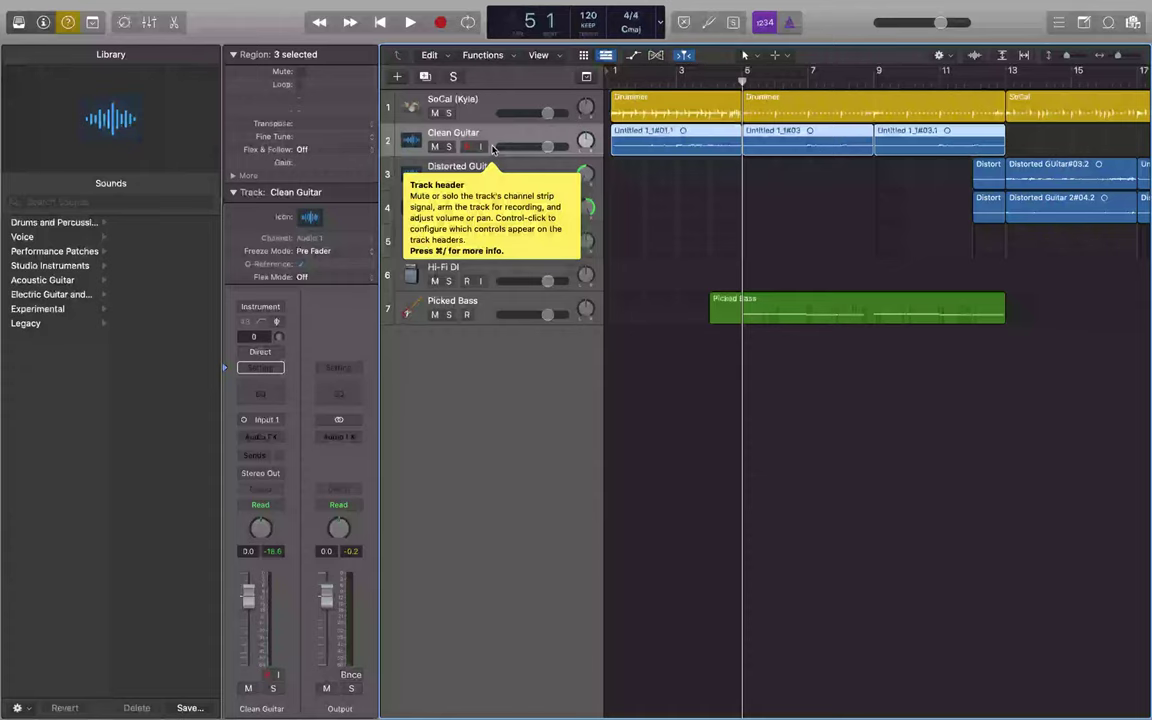
- Select the Hi-Fi DI bass track and turn on its input monitoring
click(493, 181)
click(493, 216)
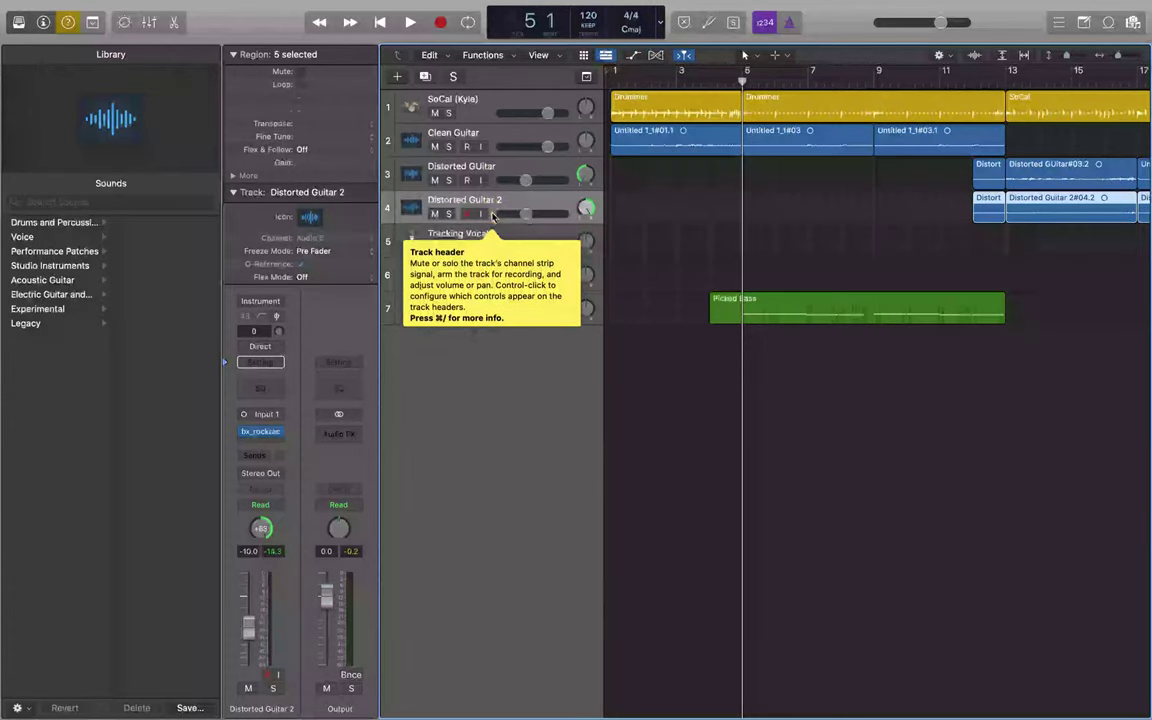
click(493, 250)
key(Down)
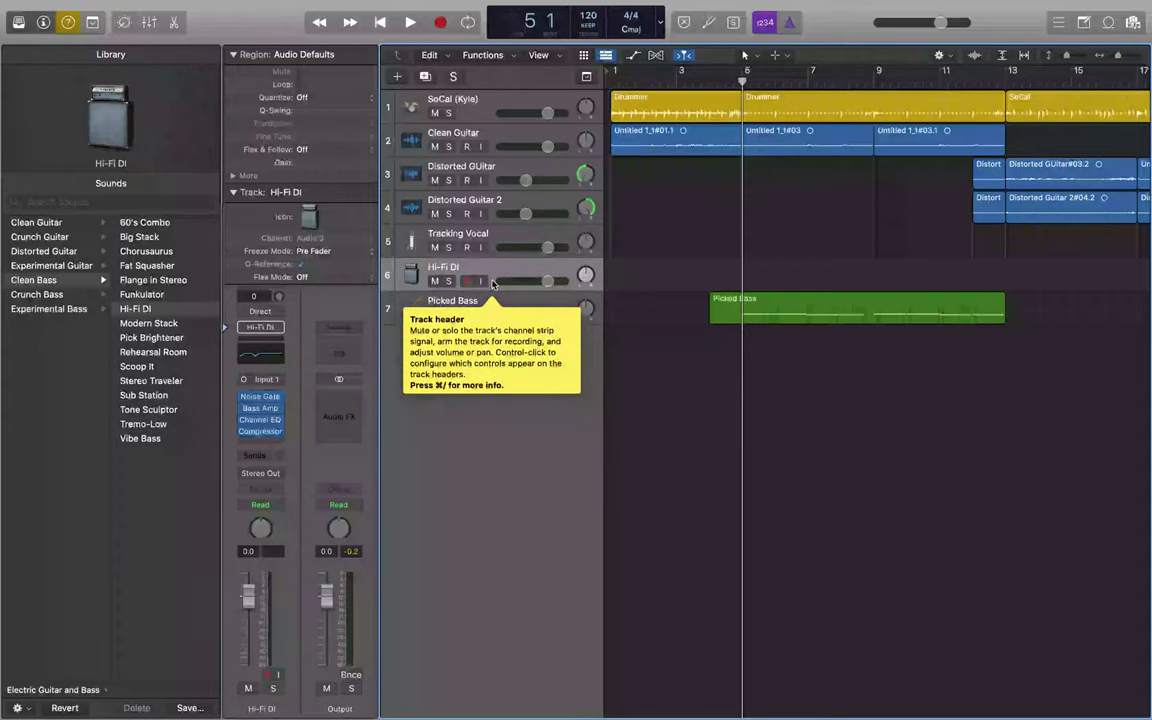
click(490, 282)
- Move the playhead to bar 13 and record a bass take on the Hi-Fi DI track through about bar 17
key(period)
key(period)
key(period)
key(period)
key(period)
key(period)
key(period)
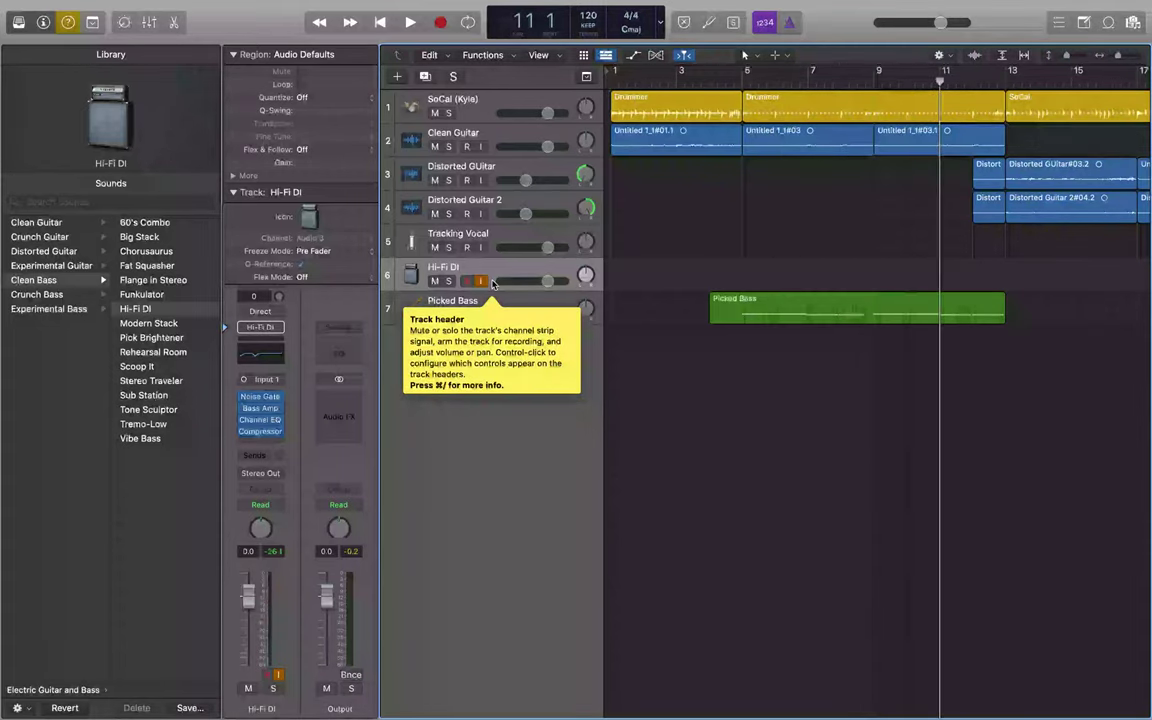
key(period)
key(space)
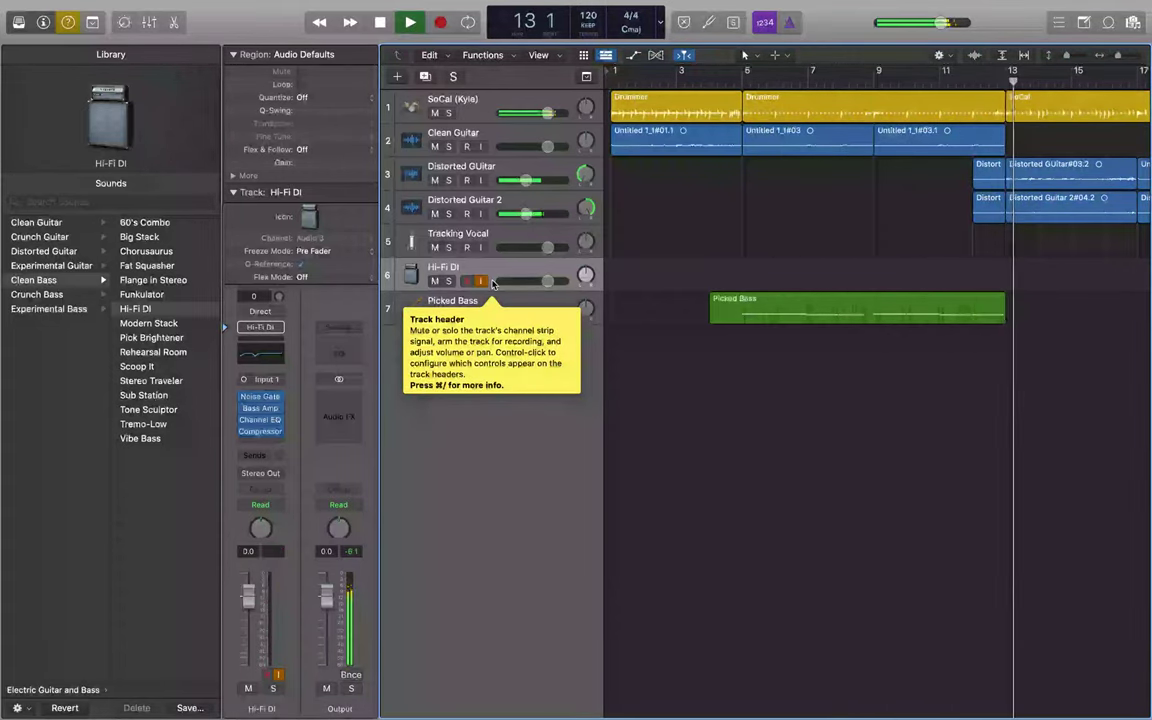
key(space)
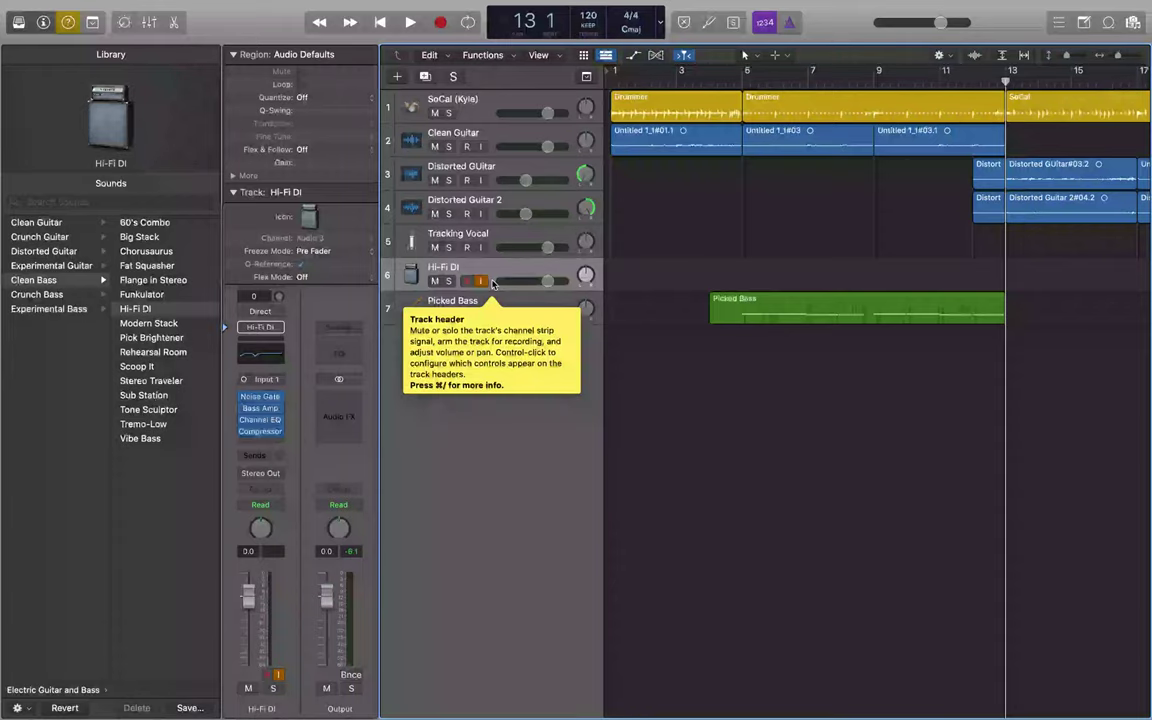
key(r)
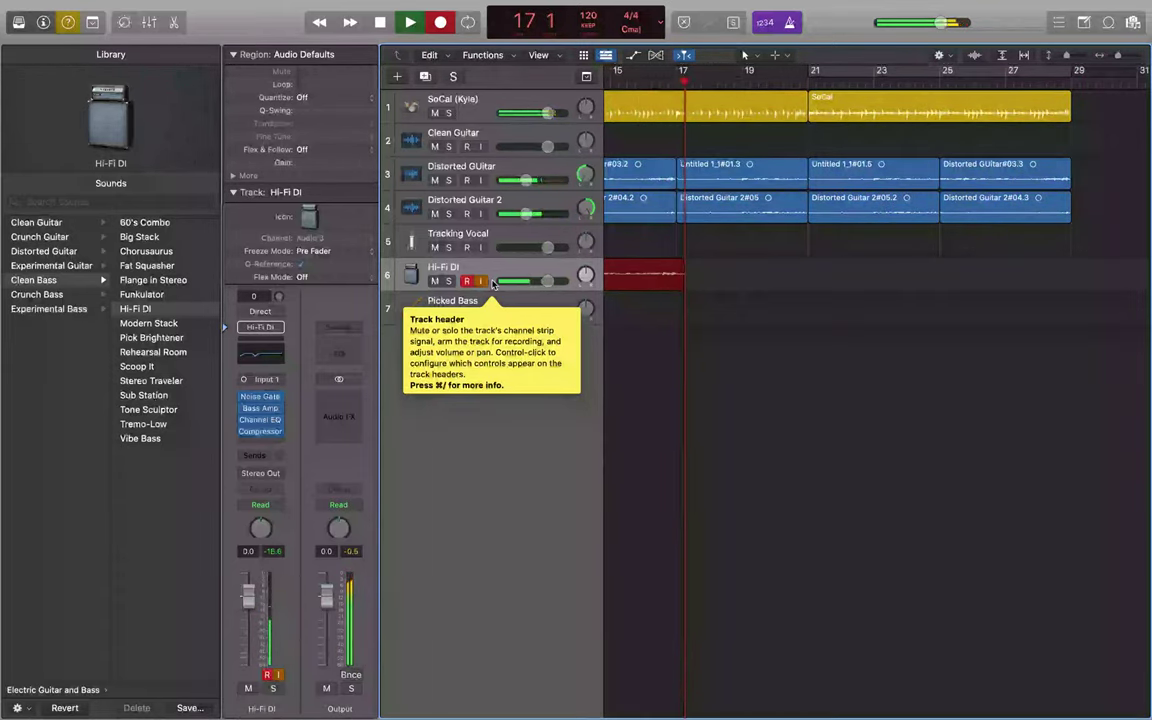
key(space)
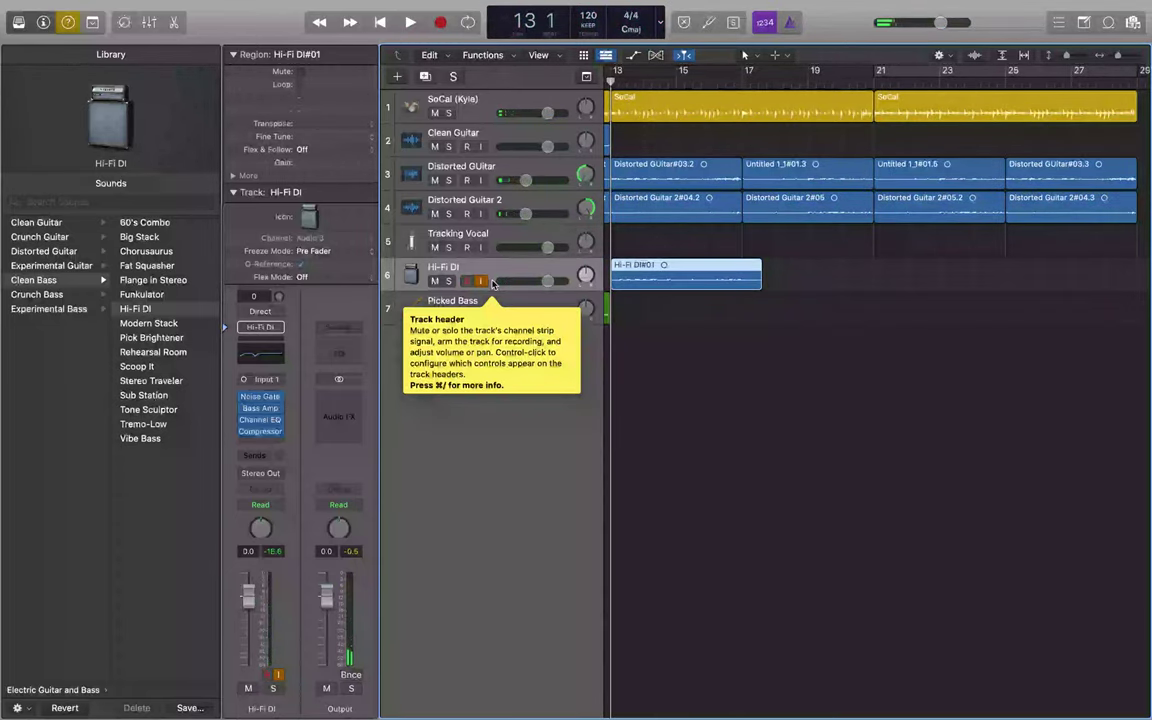
- Play back the new bass take with the Hi-Fi DI track soloed, and raise the track's volume to 6.0 dB
key(space)
key(s)
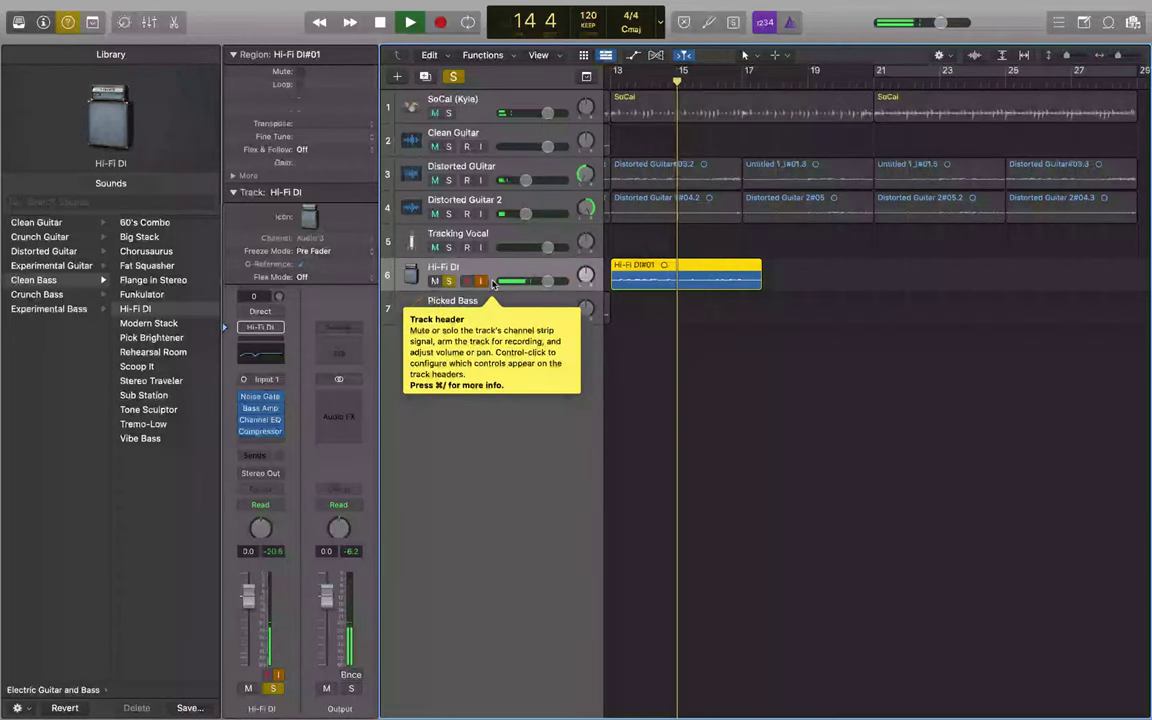
key(space)
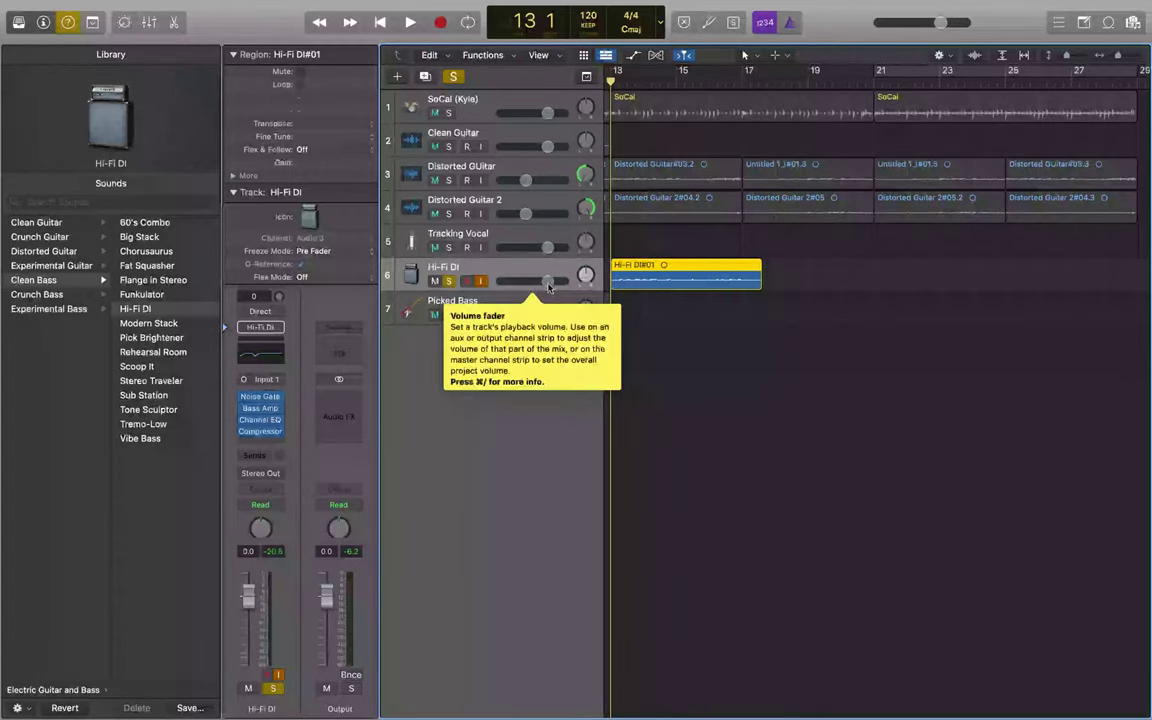
drag(549, 282, 565, 287)
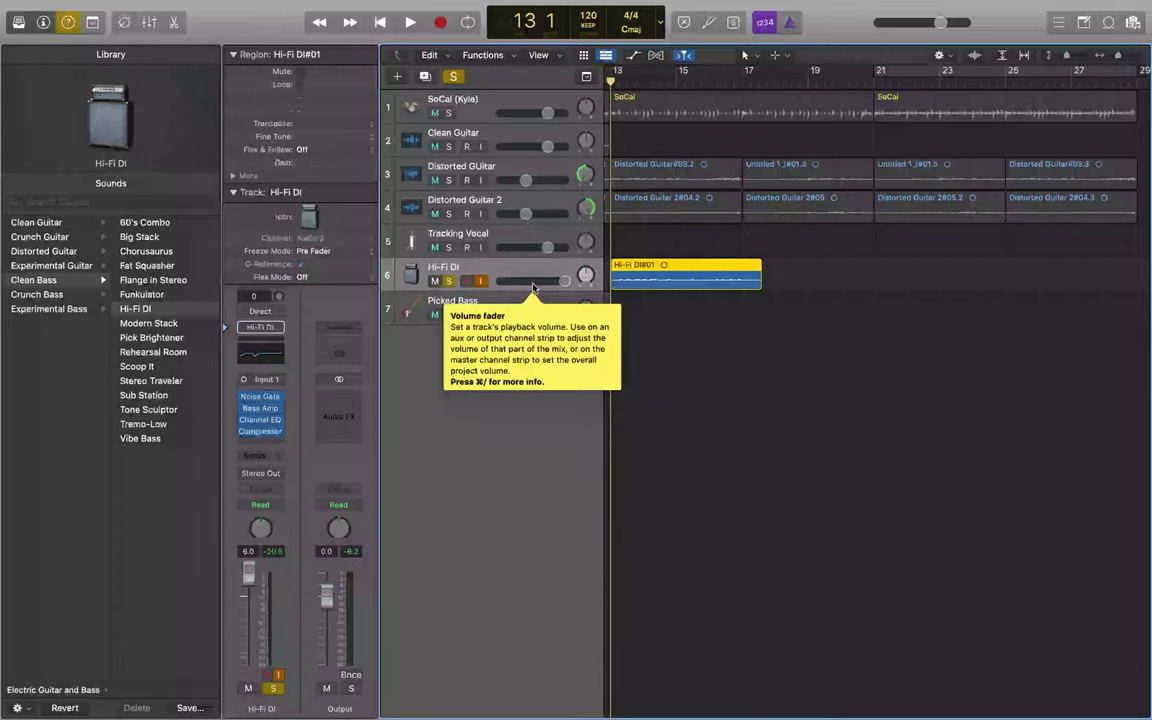
- Open a separate Tracks window and set the Hi-Fi DI bass region's transposition to -12, auditioning it soloed from bar 13 before and after
key(space)
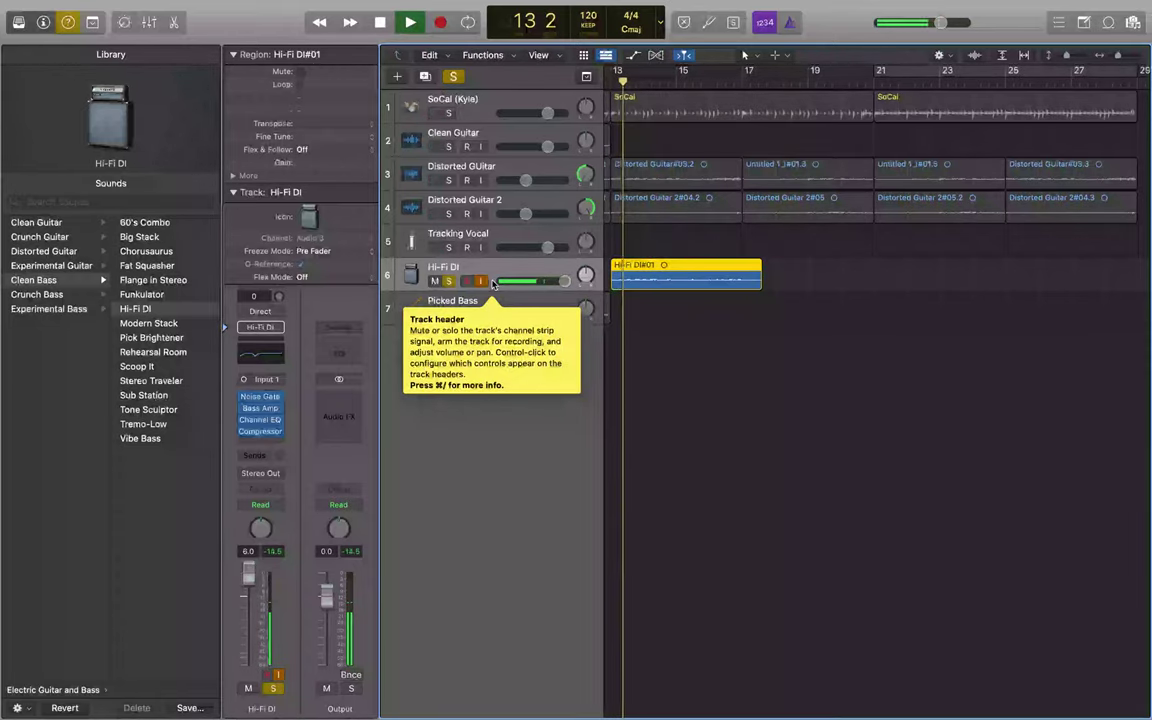
key(space)
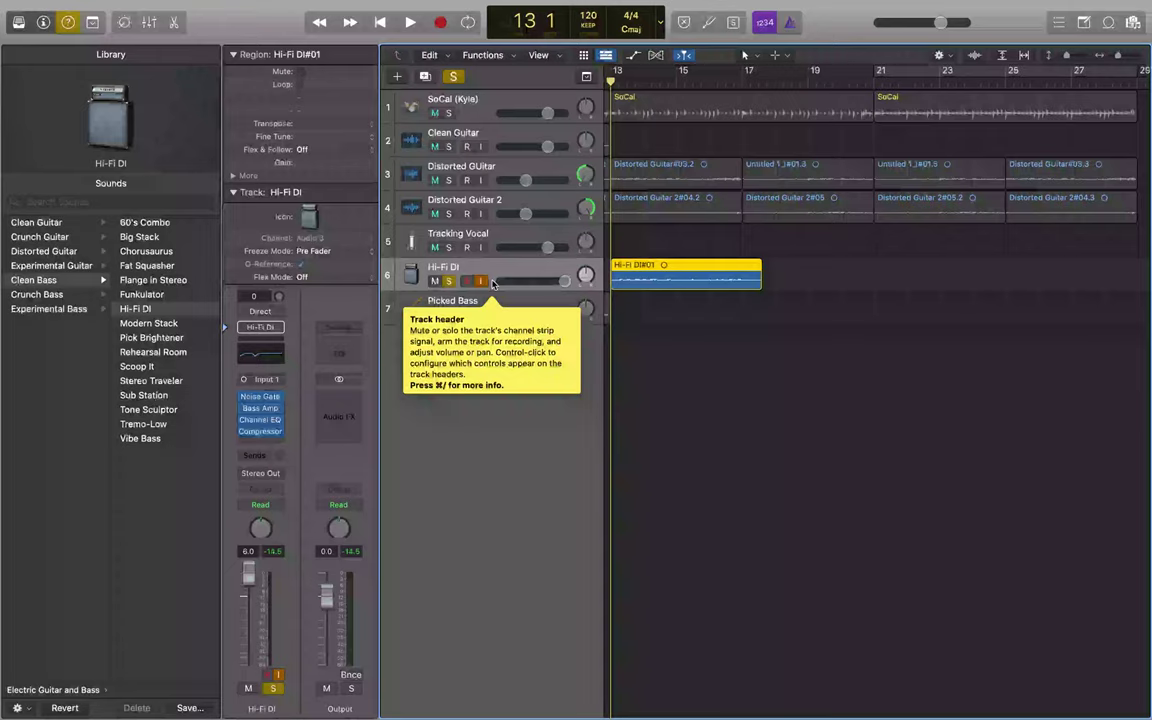
key(super+1)
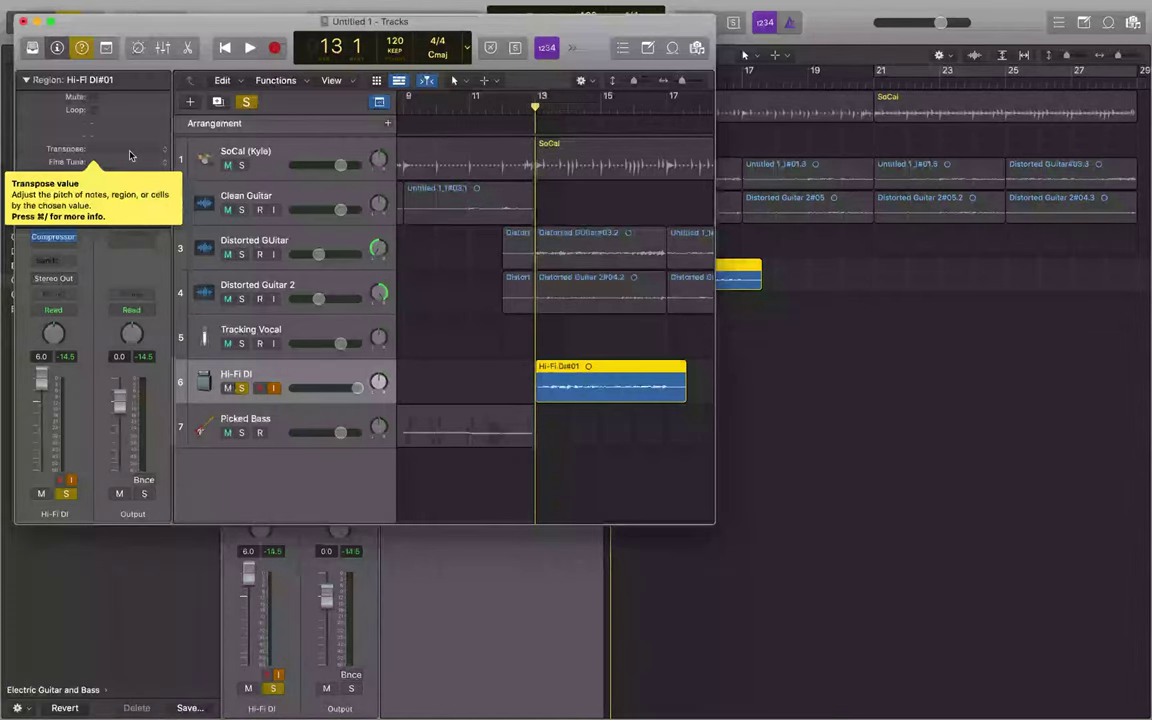
drag(130, 155, 130, 165)
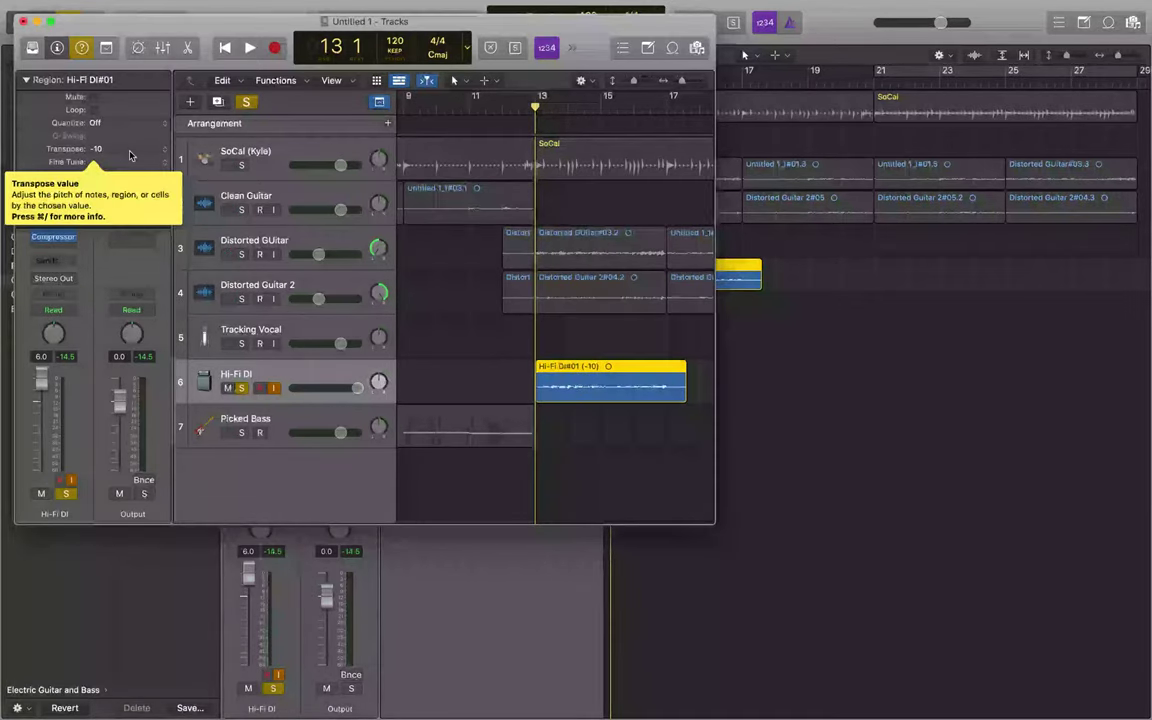
drag(130, 155, 130, 158)
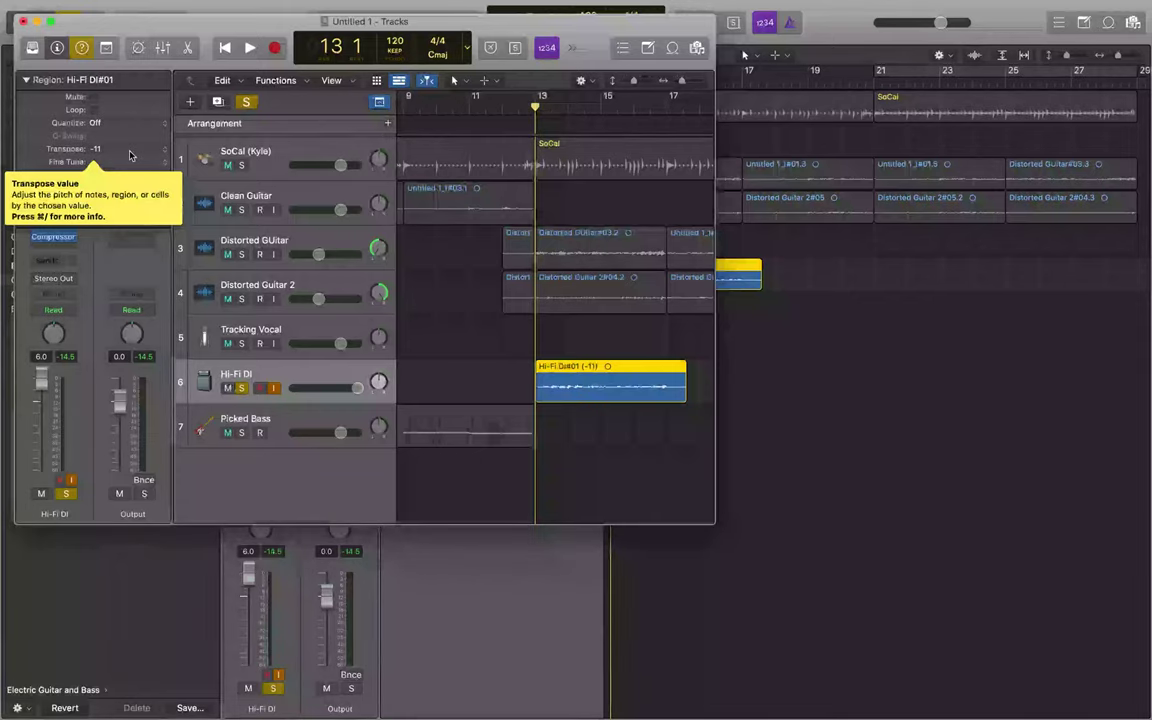
drag(130, 155, 130, 158)
key(space)
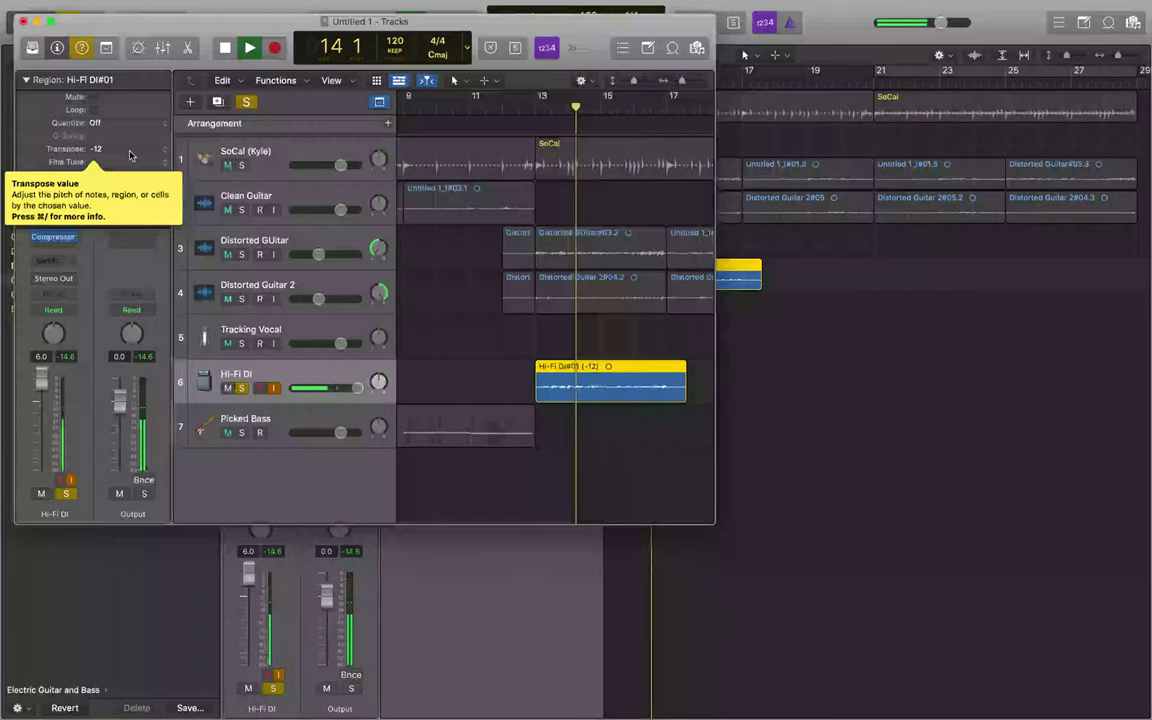
key(space)
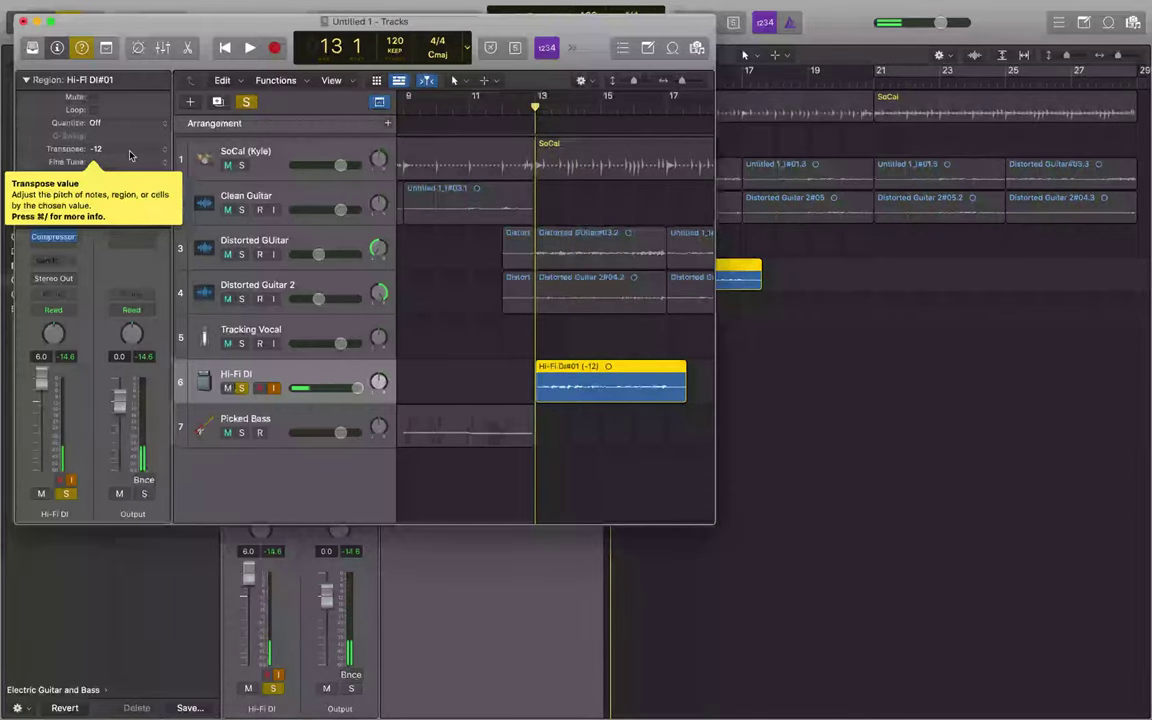
- Turn off the Hi-Fi DI solo and play the bass region with the full mix from bar 13 to about bar 17
key(ctrl+s)
key(space)
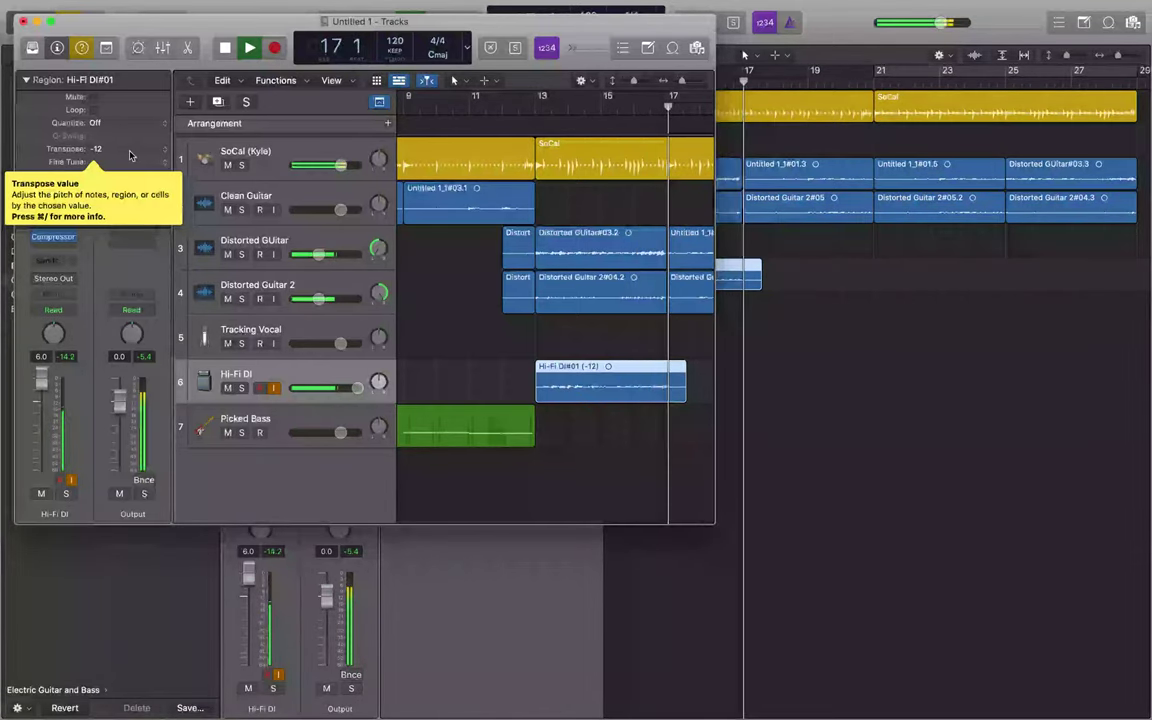
key(space)
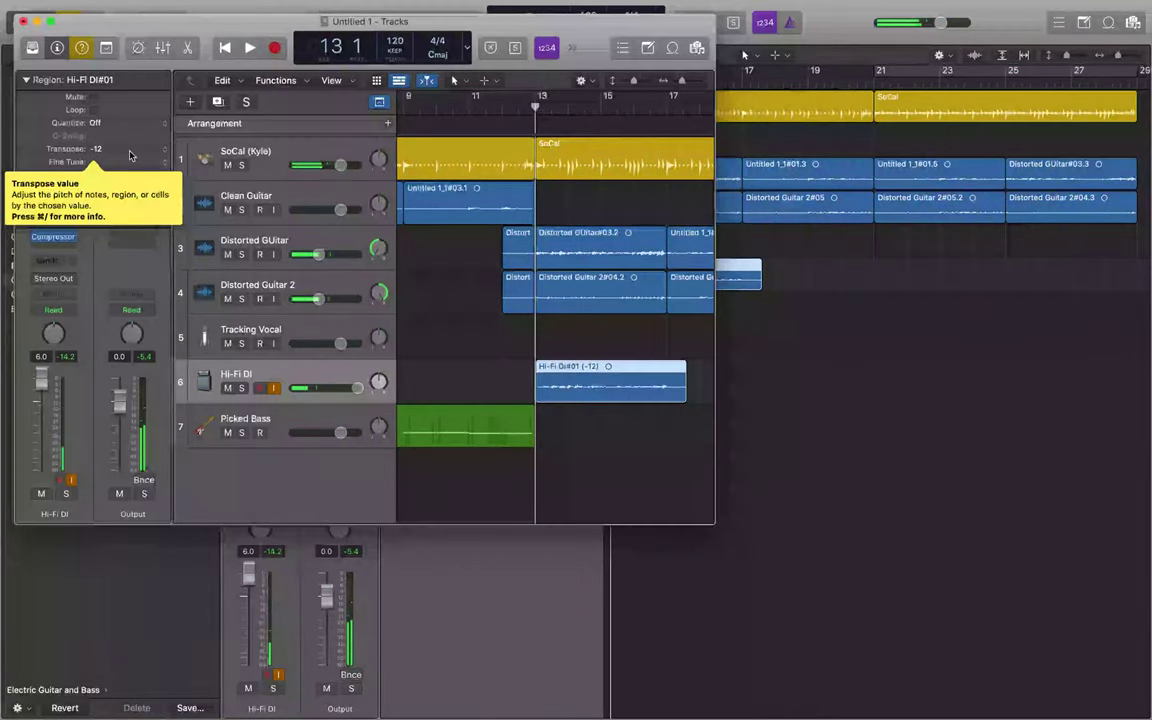